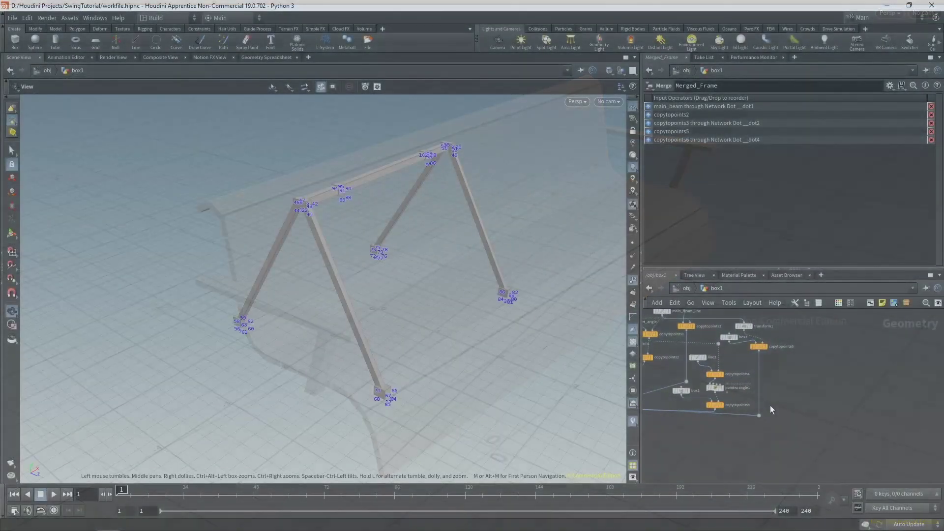
Step: Add a Curve node in the empty network area beside the copytopoints6 branch
key("Tab")
type("null")
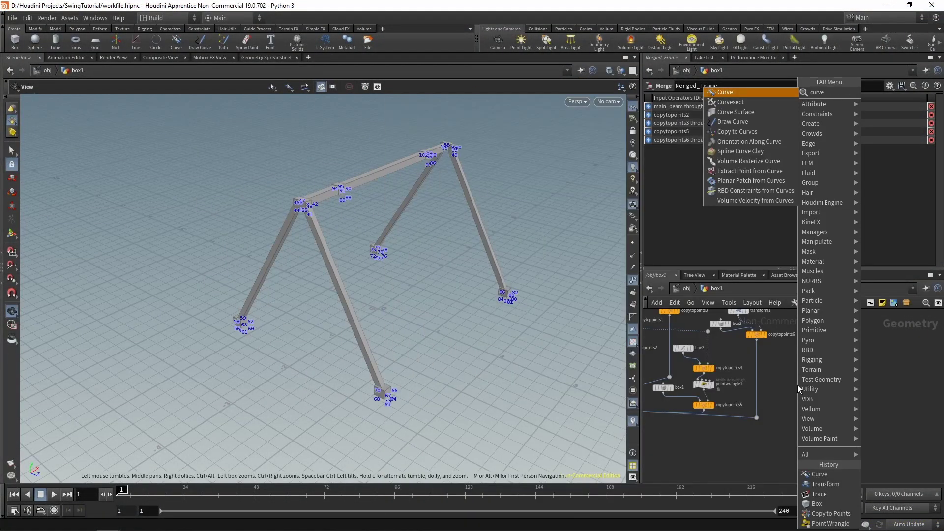
key("Return")
left_click(819, 378)
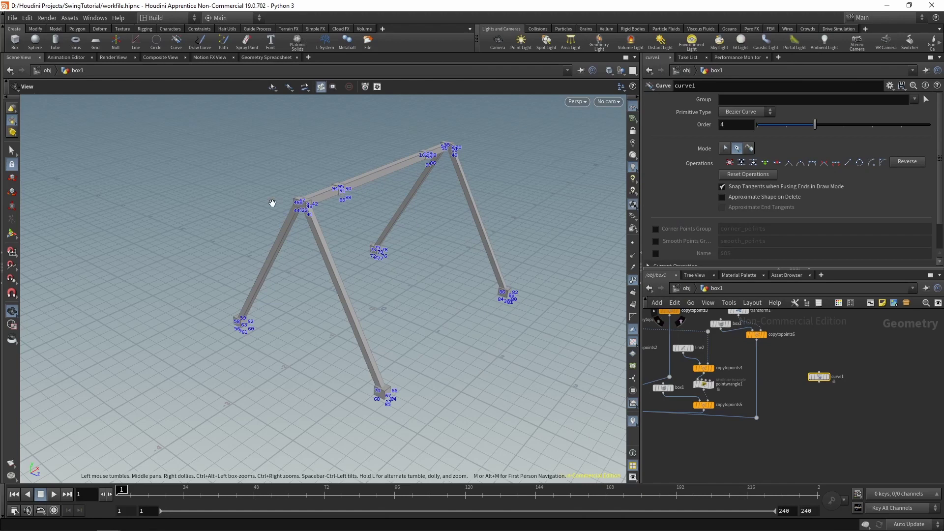
Step: Switch the viewport to the Right view, framing the ground area between the swing legs
left_click(576, 101)
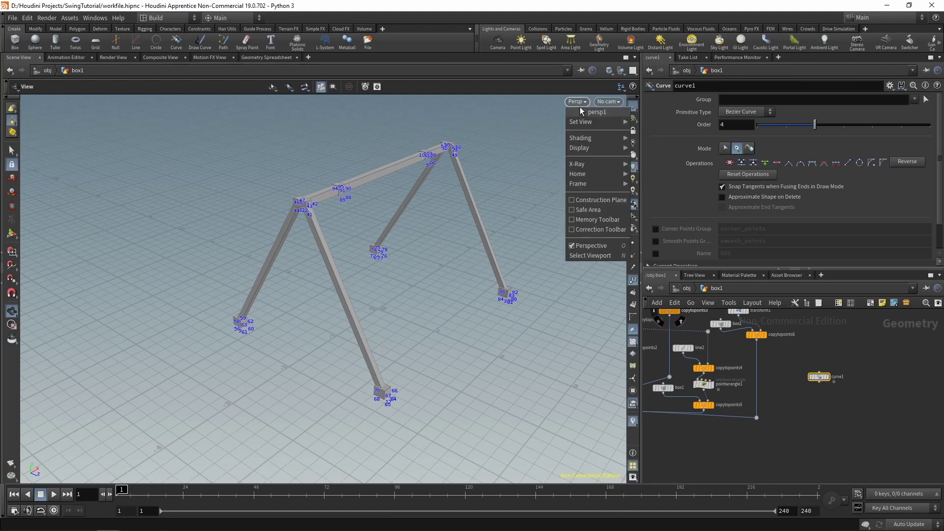
mouse_move(618, 127)
left_click(650, 152)
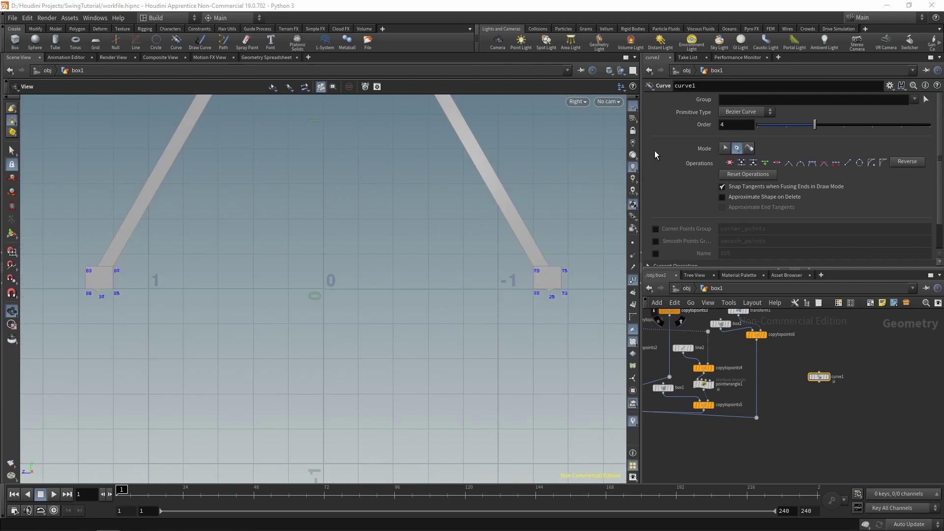
middle_click_drag(259, 234, 255, 259)
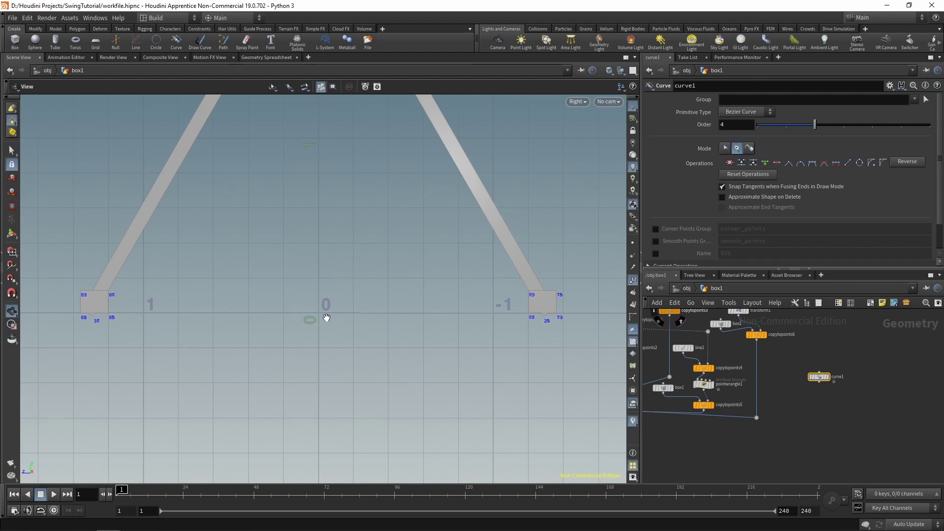
scroll(802, 388, "up", 2)
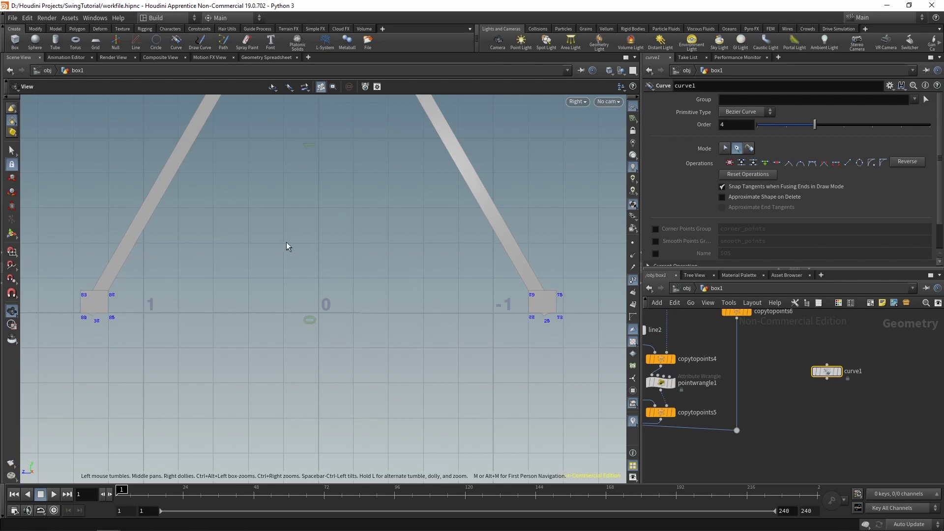
Step: Draw a Bezier side profile of the seat between the frame legs, with a curled backrest top, flat seat and downturned front edge
key("Return")
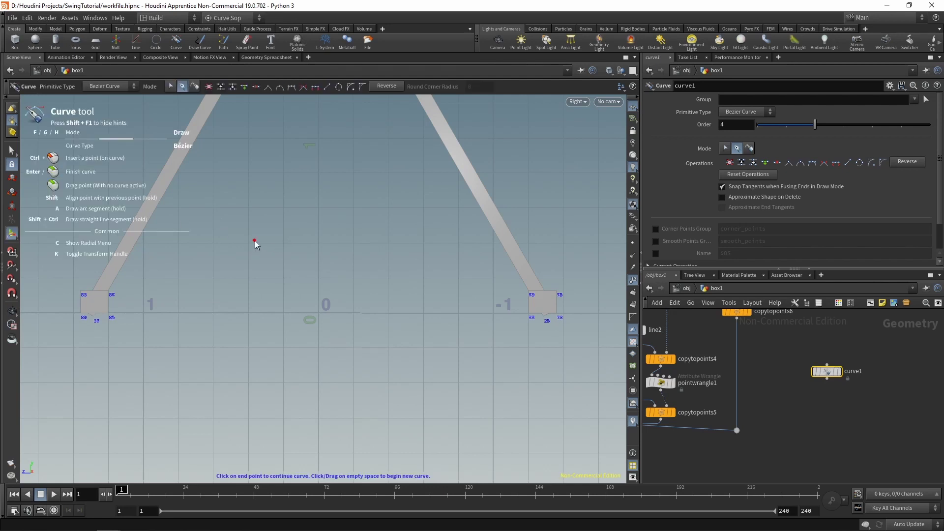
left_click(257, 242)
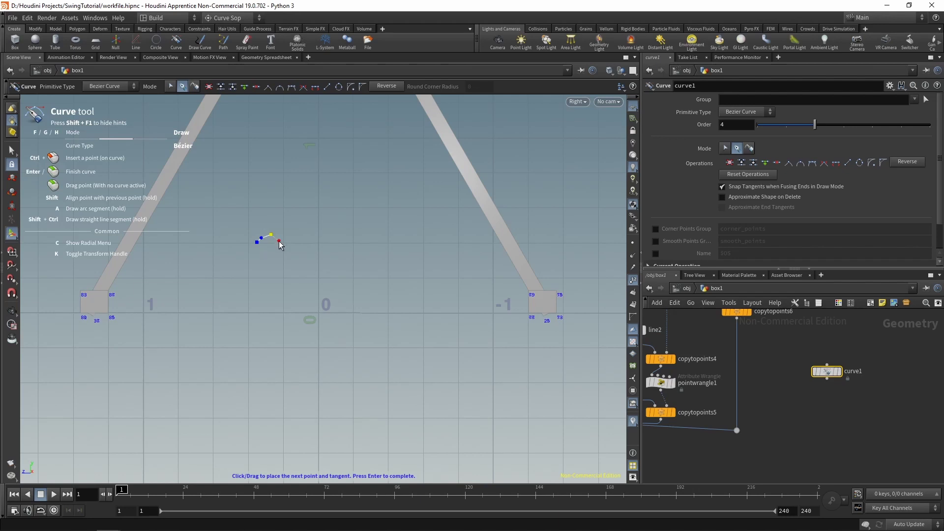
left_click(279, 241)
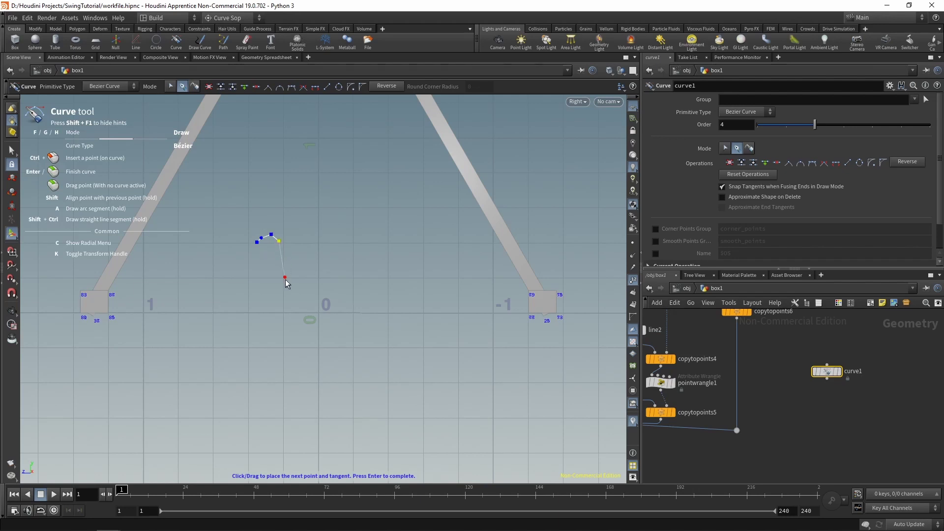
left_click(287, 306)
left_click(293, 313)
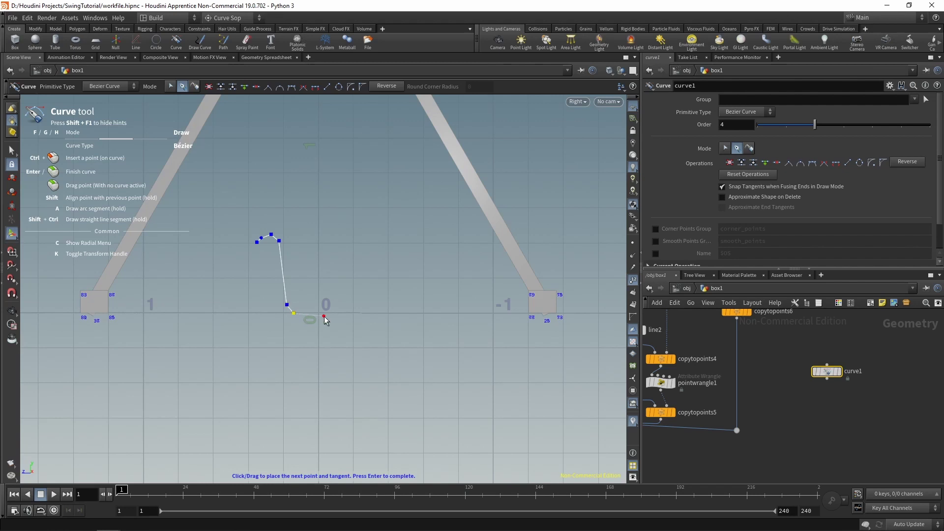
left_click(355, 313)
left_click(363, 318)
left_click(370, 329)
left_click(372, 336)
left_click(372, 348)
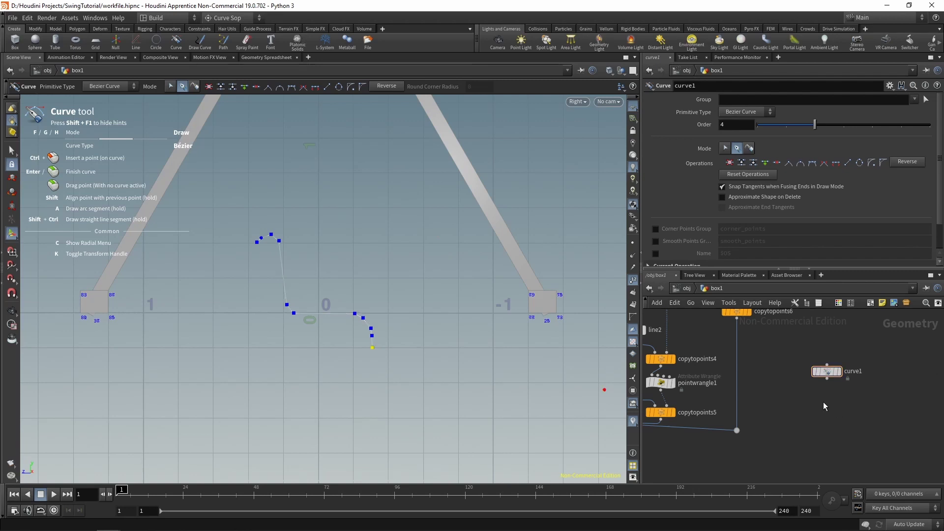
Step: Add a Transform node below curve1 and connect the curve into it
middle_click_drag(822, 402, 810, 405)
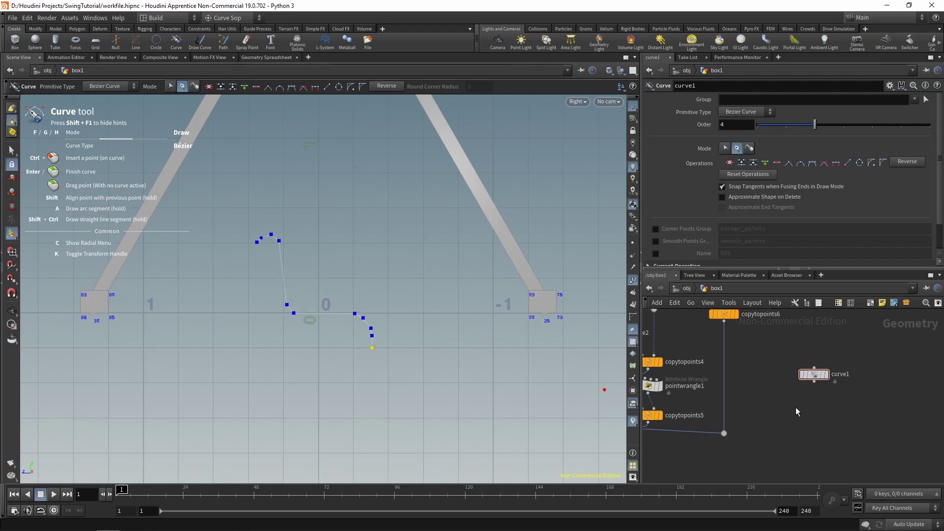
scroll(796, 407, "up", 2)
key("Tab")
type("tr")
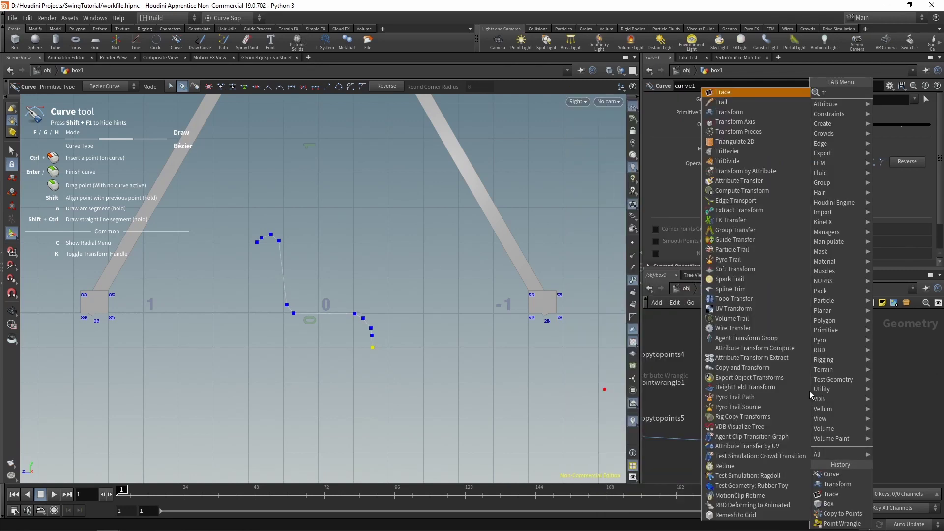
type("a")
key("Down")
key("Down")
key("Return")
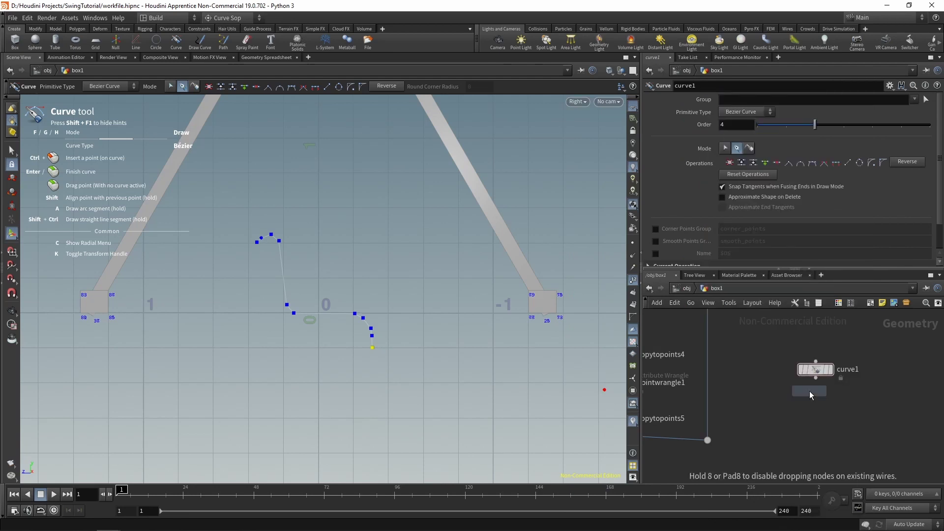
left_click(815, 402)
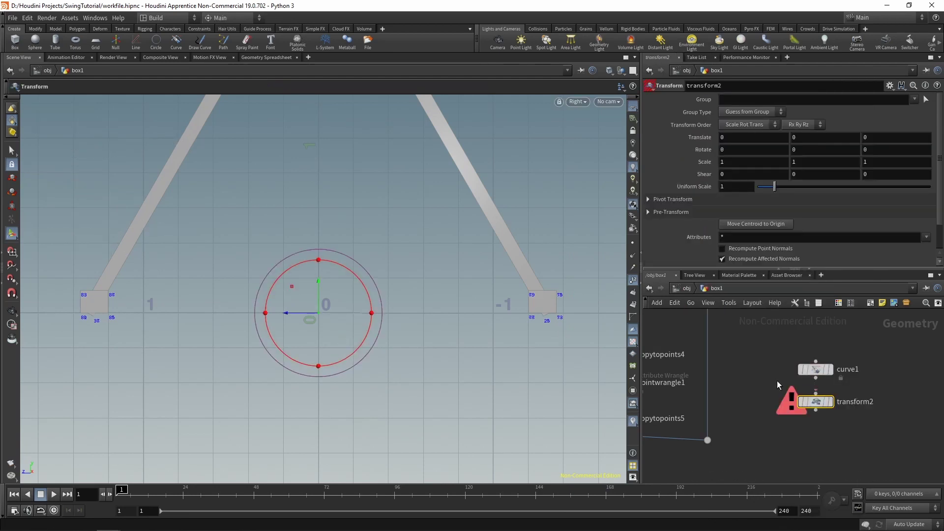
mouse_move(832, 403)
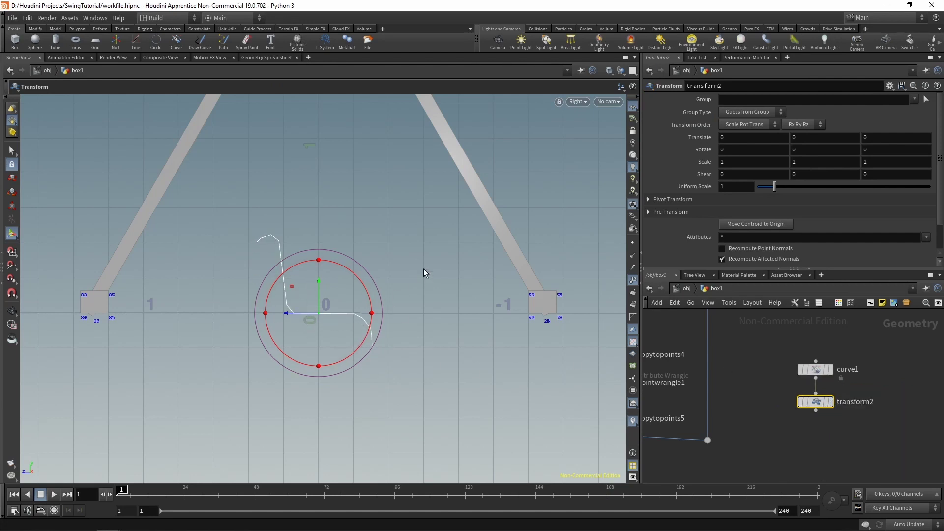
Step: Open the parameter interface of the Variables node for editing, keeping the node's current parameters in view
left_click(826, 427)
middle_click_drag(815, 429, 851, 434)
scroll(828, 438, "down", 2)
scroll(833, 435, "down", 4)
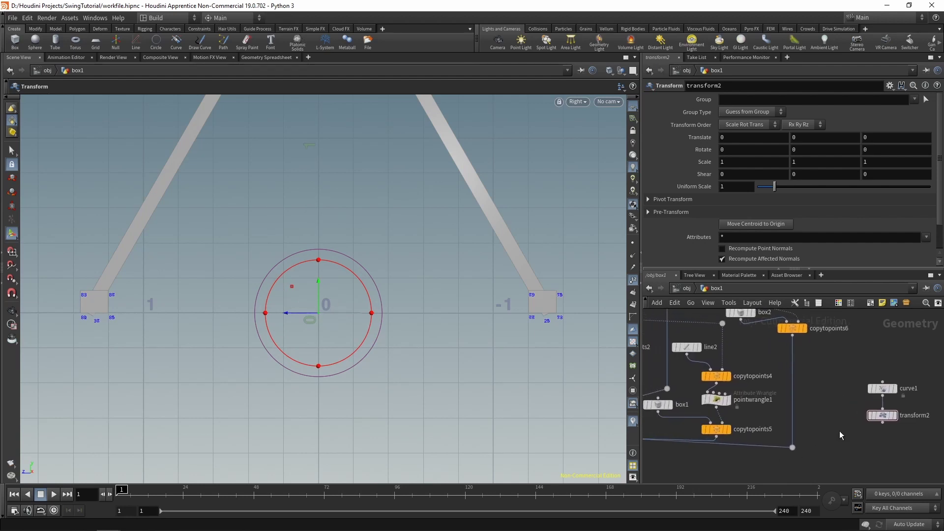
left_click(651, 353)
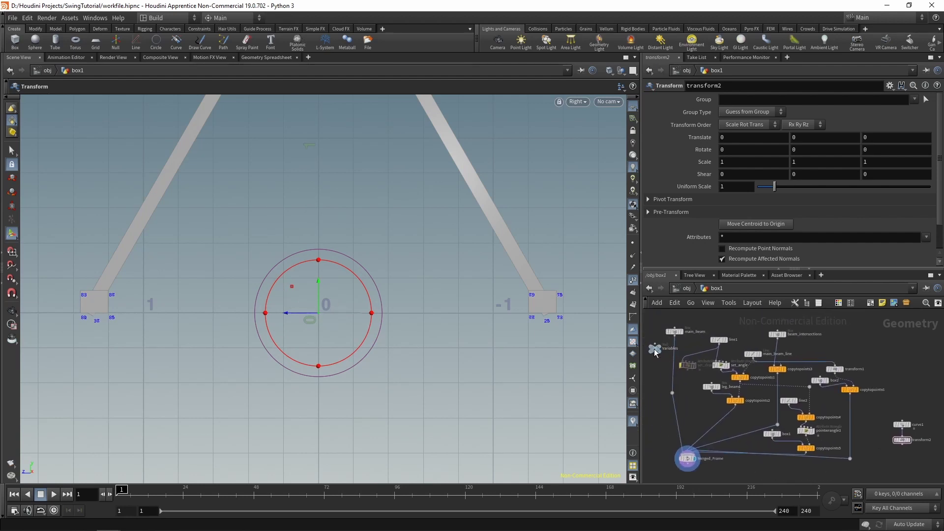
left_click(889, 86)
left_click(833, 97)
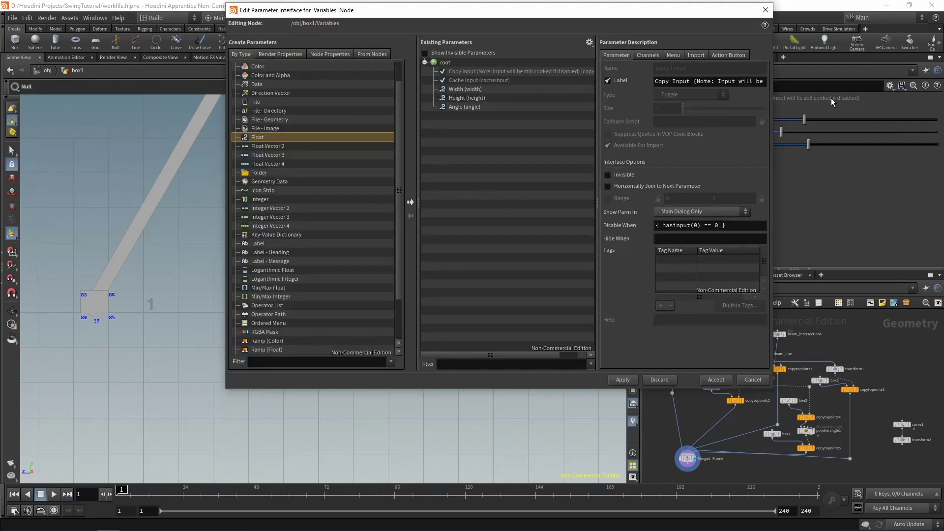
left_click_drag(610, 14, 481, 52)
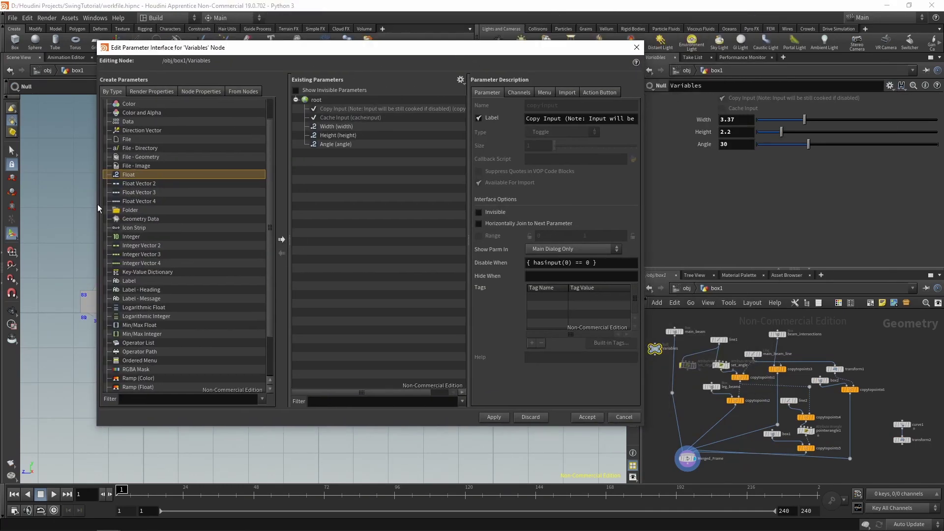
Step: Add a folder above the Width parameter with the name frame, the label Frame and the folder type Simple
left_click_drag(126, 210, 335, 128)
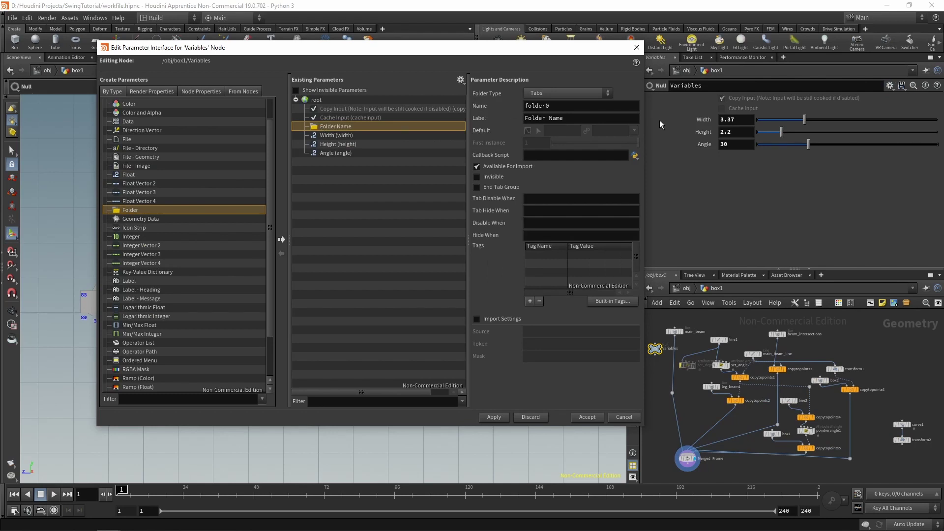
double_click(560, 105)
type("frame")
key("Tab")
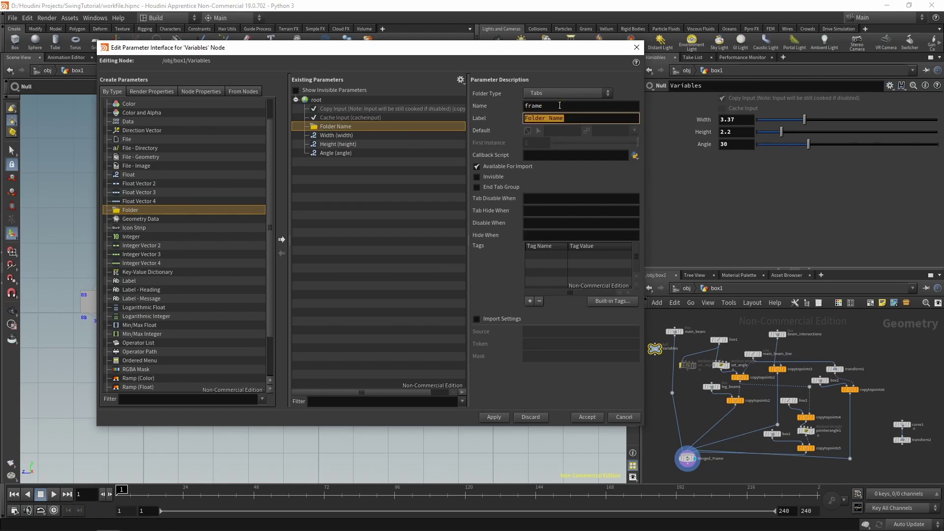
type("Frame")
key("Return")
left_click(568, 93)
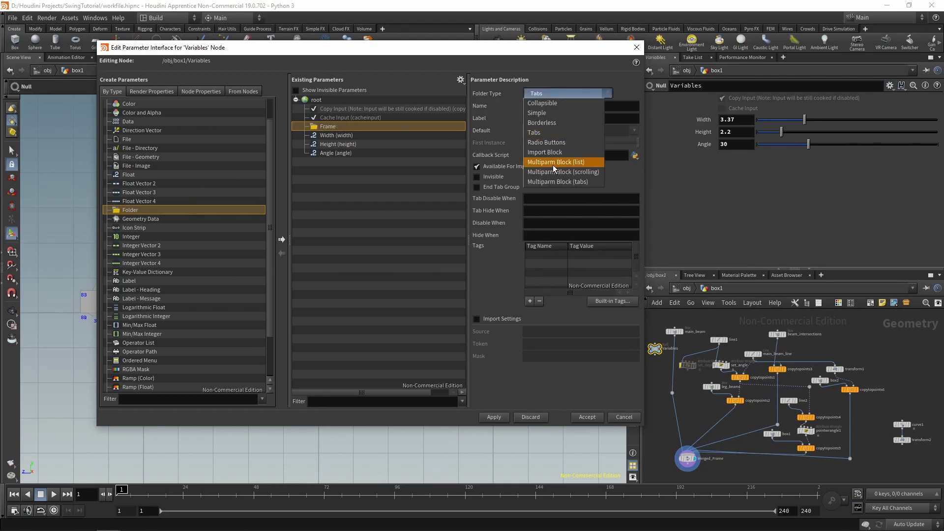
left_click(585, 109)
Step: Move the Width, Height and Angle parameters into the Frame folder
left_click(326, 135)
left_click(333, 155, "shift")
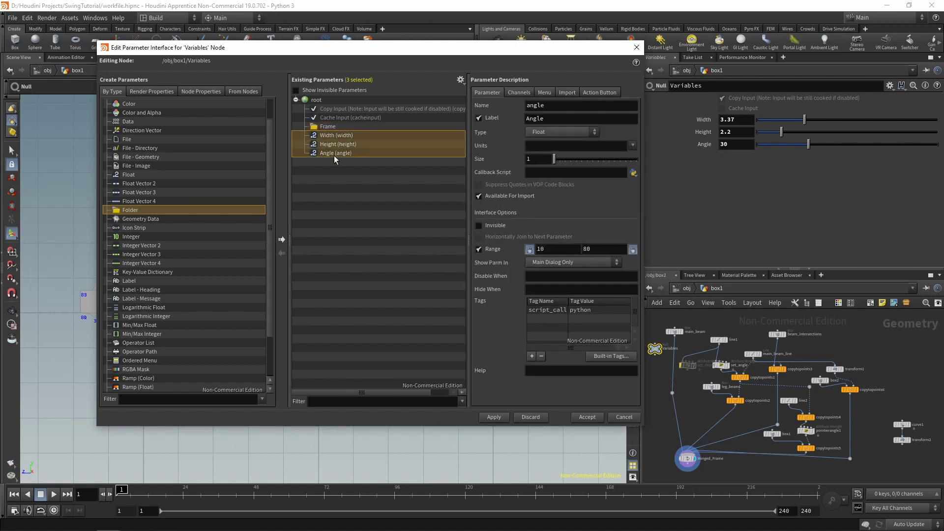
left_click_drag(331, 138, 329, 127)
left_click(335, 197)
Step: Add a second folder below the Frame folder, named and labelled Seat, with the folder type Simple
left_click_drag(142, 210, 346, 154)
double_click(534, 108)
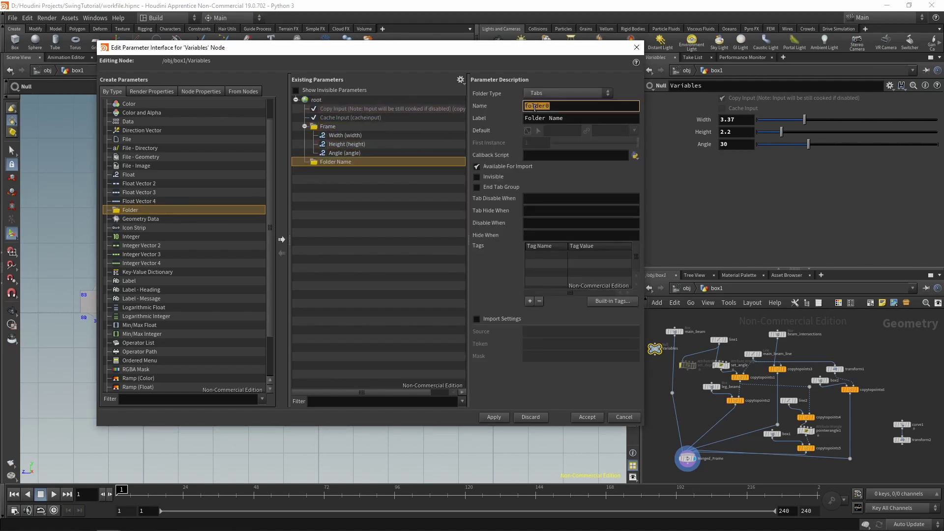
type("Ceat")
key("Tab")
type("Seat")
key("Return")
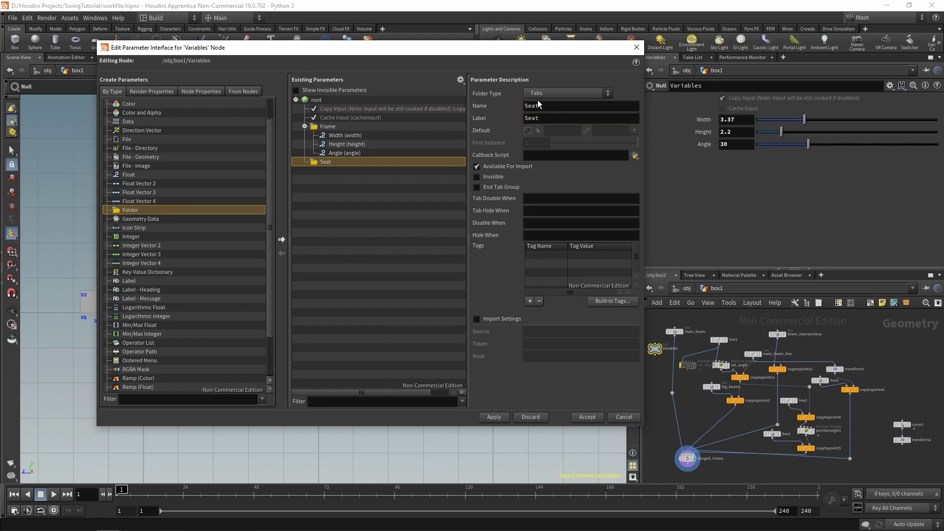
left_click(545, 93)
left_click(541, 109)
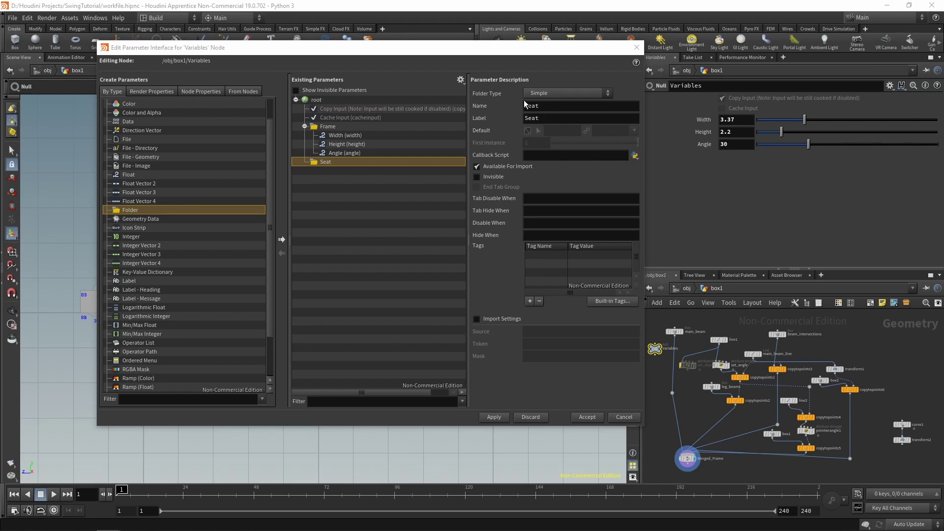
left_click(527, 107)
left_click(342, 237)
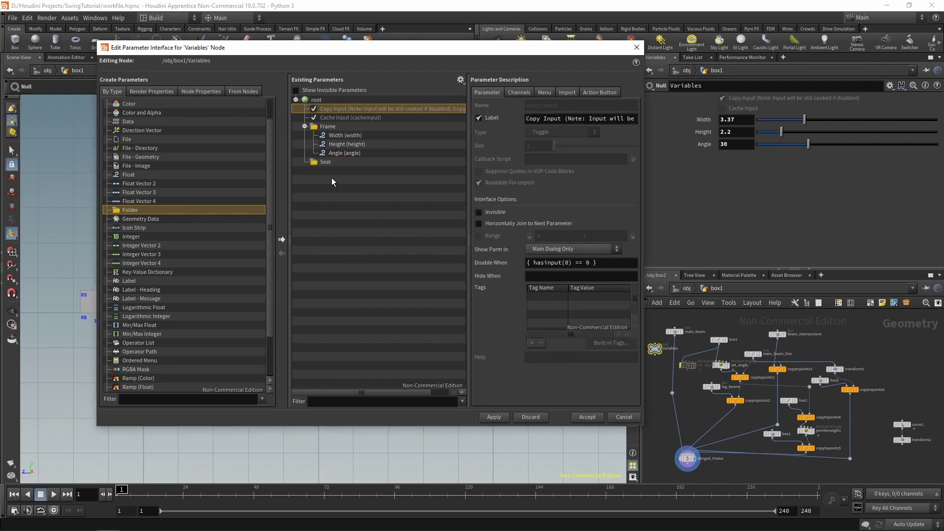
Step: Add a float parameter inside the Seat folder with the name seatHeight and the label Seat Height
left_click(329, 164)
left_click_drag(135, 175, 365, 171)
left_click(582, 105)
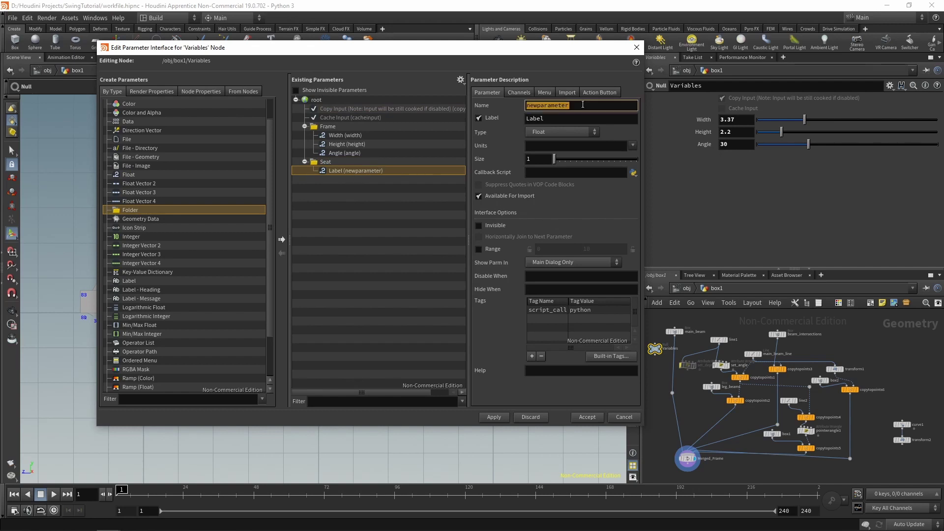
type("set")
key("Tab")
type("S")
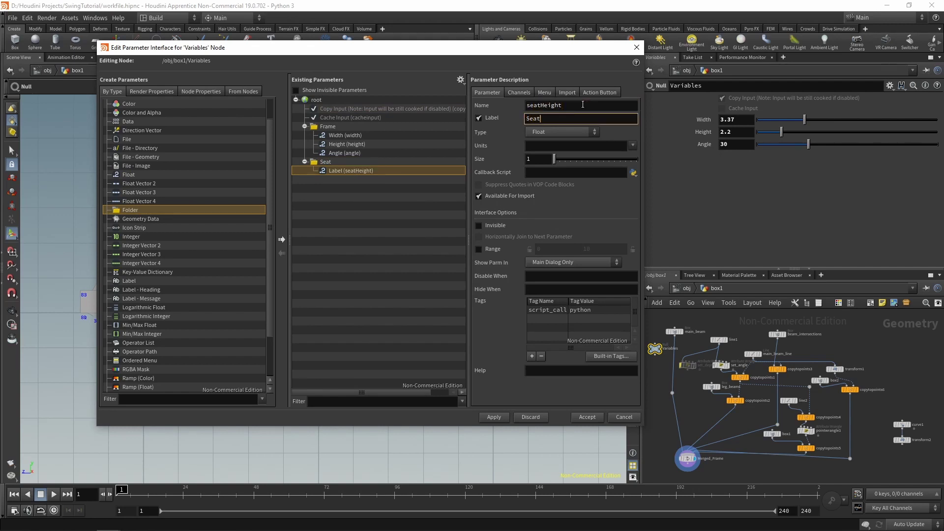
type("eat Height")
key("Return")
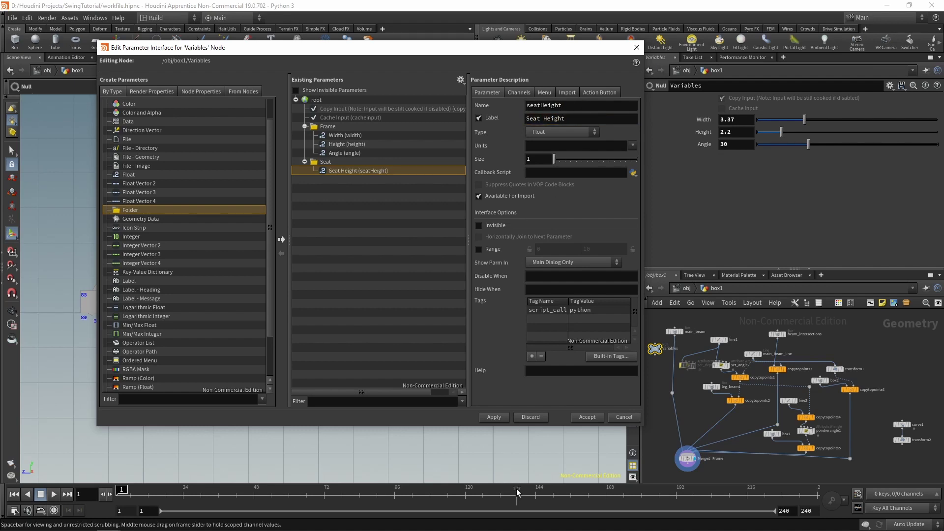
Step: Enable a 0 to 10 range for Seat Height and accept the changes to the Variables node's interface
left_click(479, 251)
left_click(562, 249)
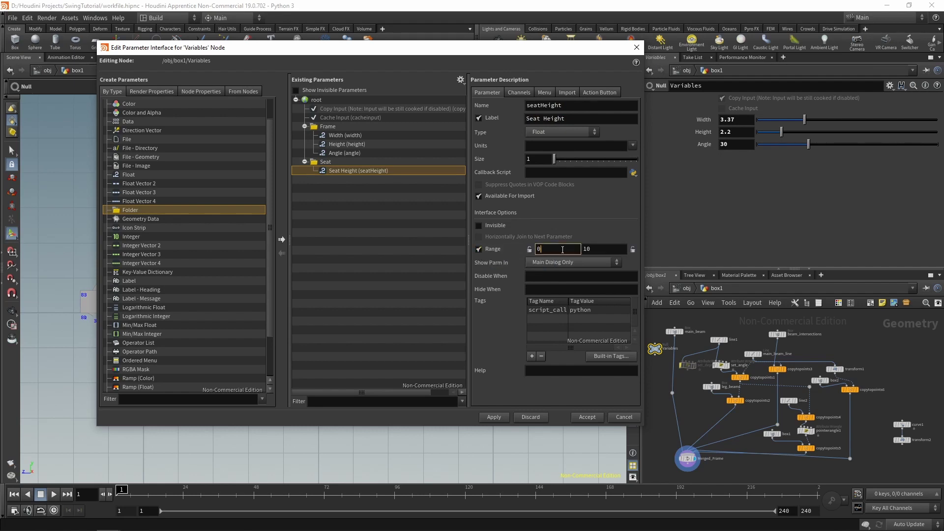
key("Return")
left_click(493, 417)
left_click(586, 417)
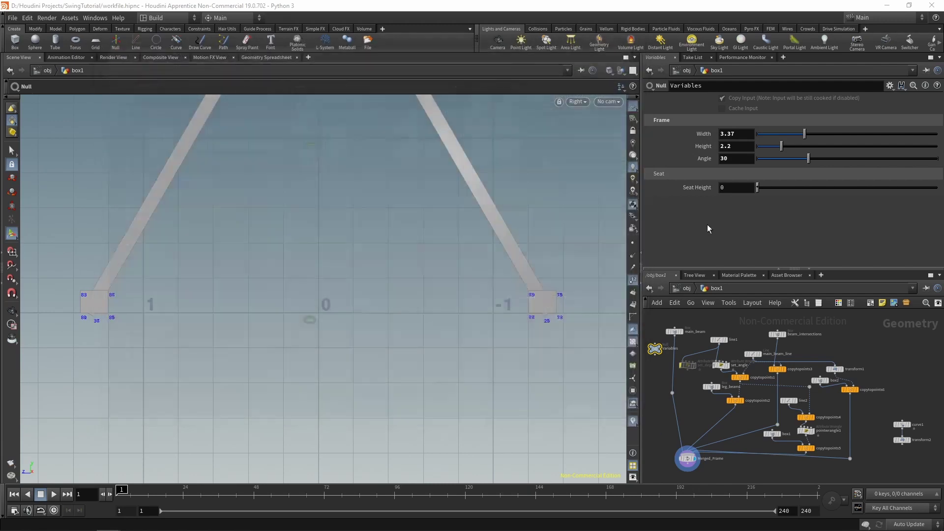
Step: Copy the Seat Height parameter and paste it as a relative reference into the Y translate of transform2
right_click(694, 188)
left_click(729, 252)
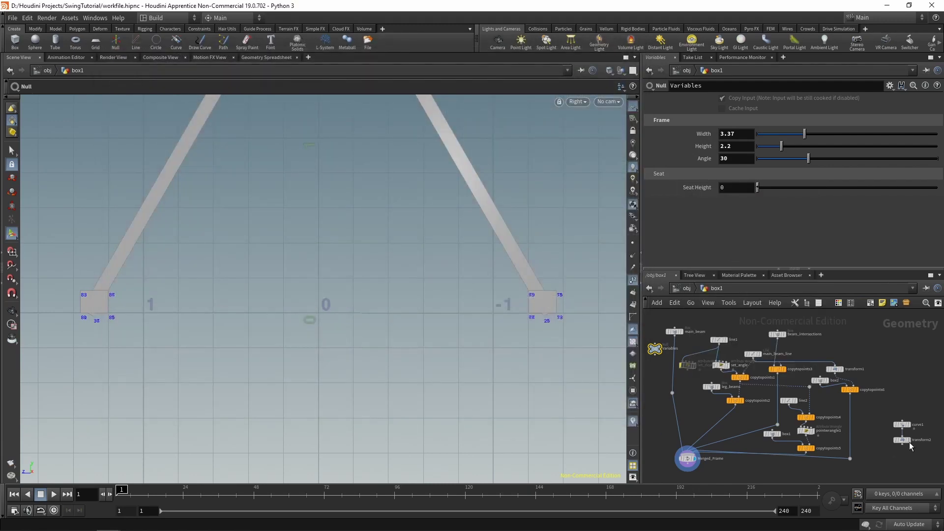
left_click(904, 440)
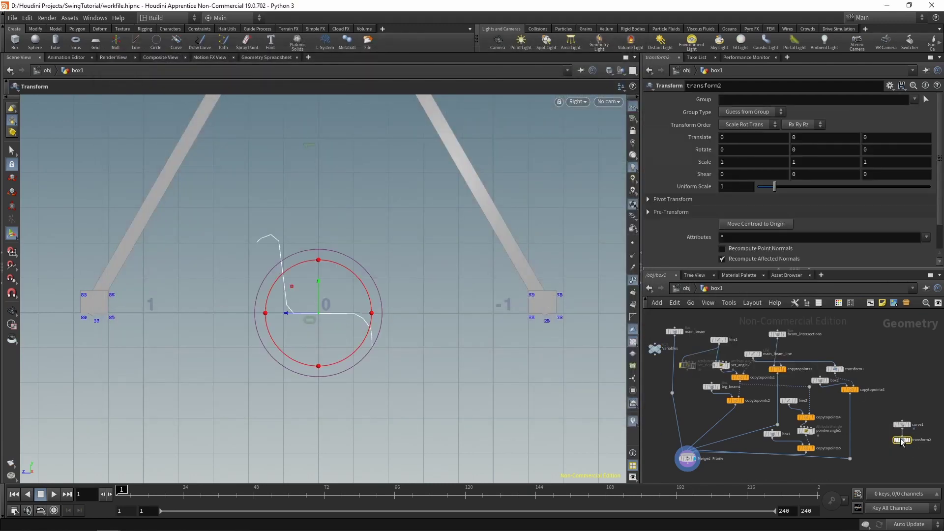
right_click(808, 135)
left_click(834, 229)
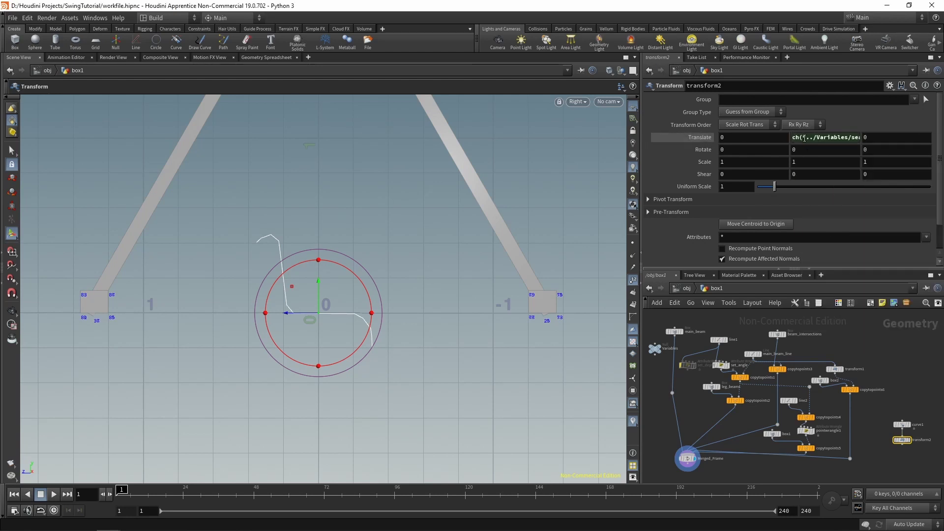
Step: Turn on the template display of transform2 and set Seat Height to 0.2 on the Variables node
left_click(656, 349)
left_click(907, 440)
left_click(655, 350)
left_click_drag(757, 188, 729, 193)
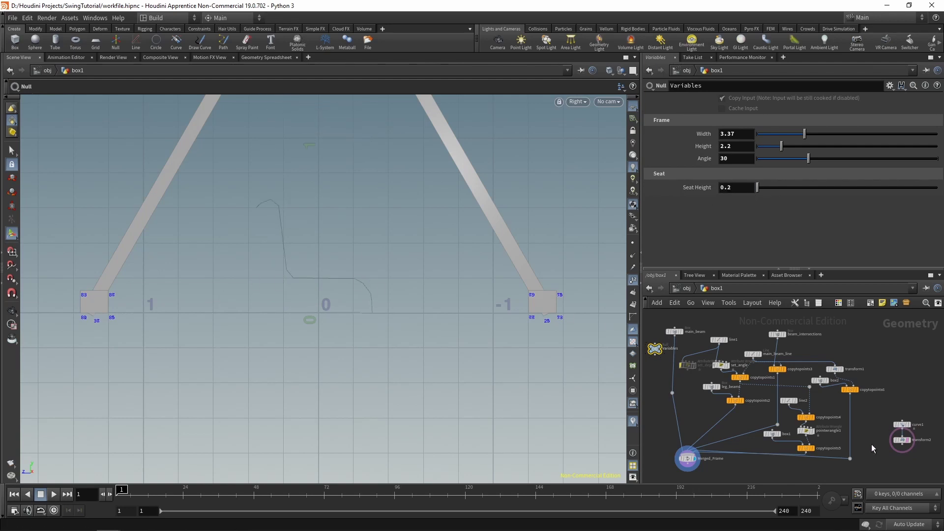
Step: Add a Resample node and place it below transform2
scroll(845, 421, "up", 3)
key("Tab")
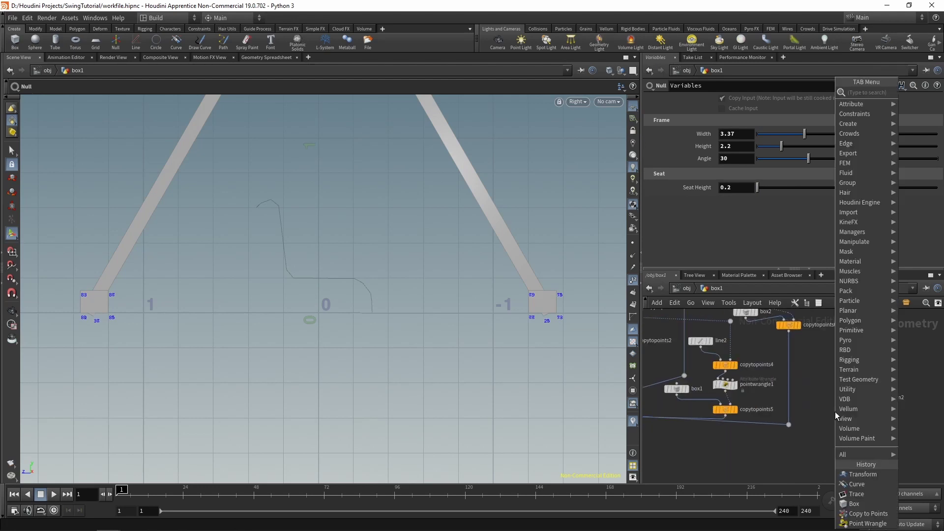
type("resam")
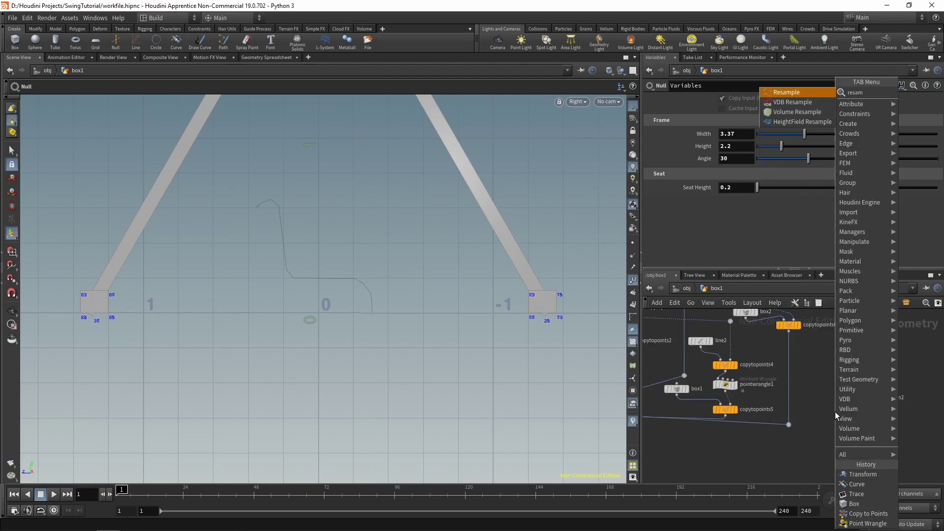
key("Return")
left_click(862, 424)
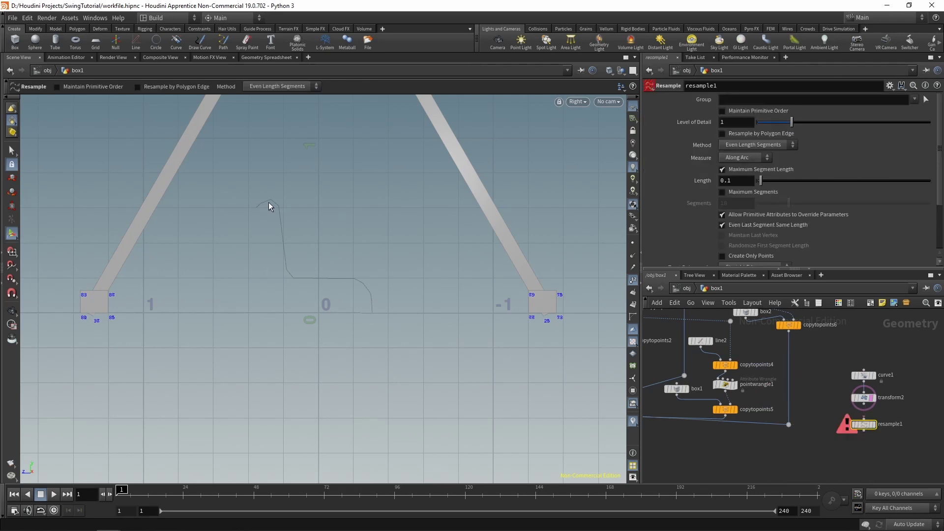
Step: Display the transform2 result and switch to the perspective view to show the seat curve's point numbers up close
left_click(873, 397)
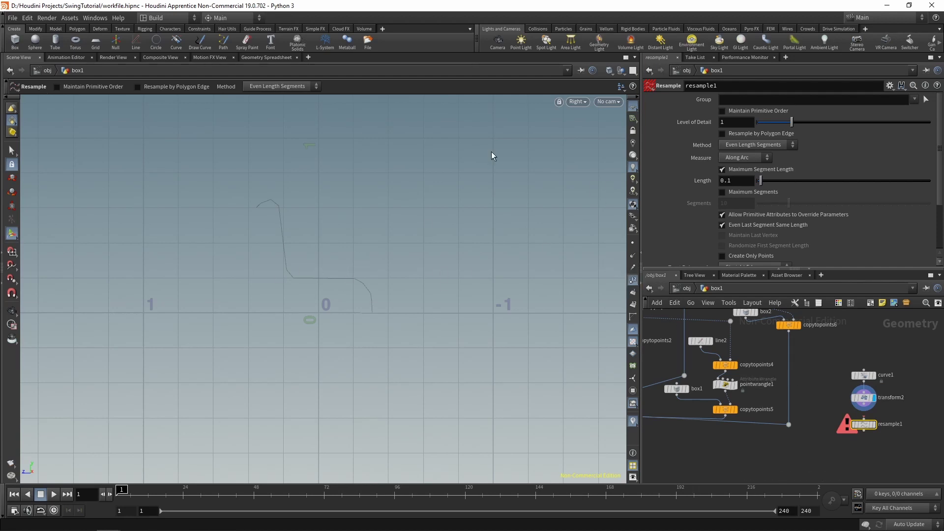
left_click(577, 101)
mouse_move(583, 120)
left_click(650, 121)
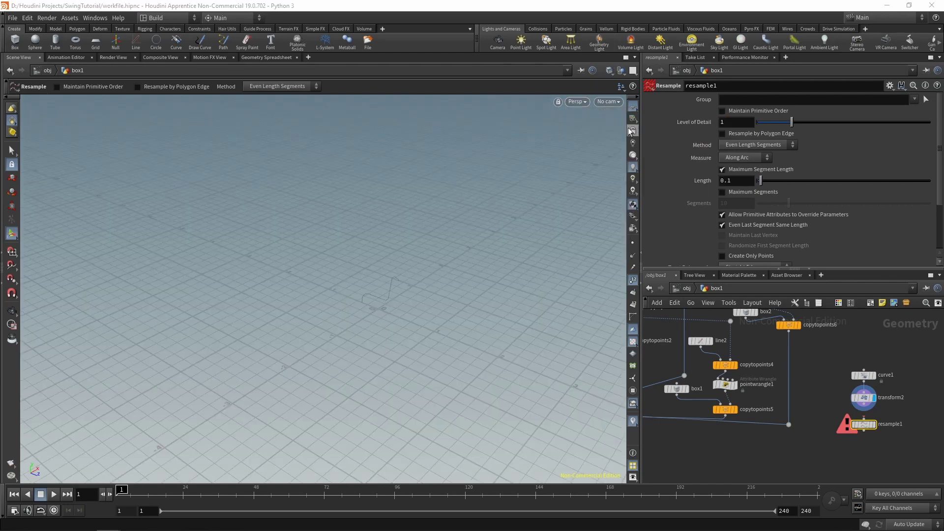
key("Escape")
scroll(373, 277, "up", 3)
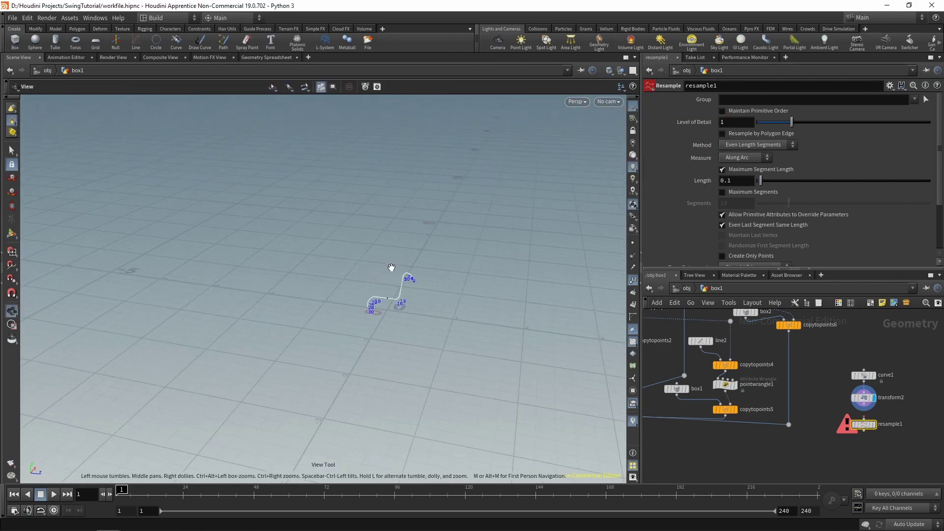
left_click_drag(392, 268, 455, 320)
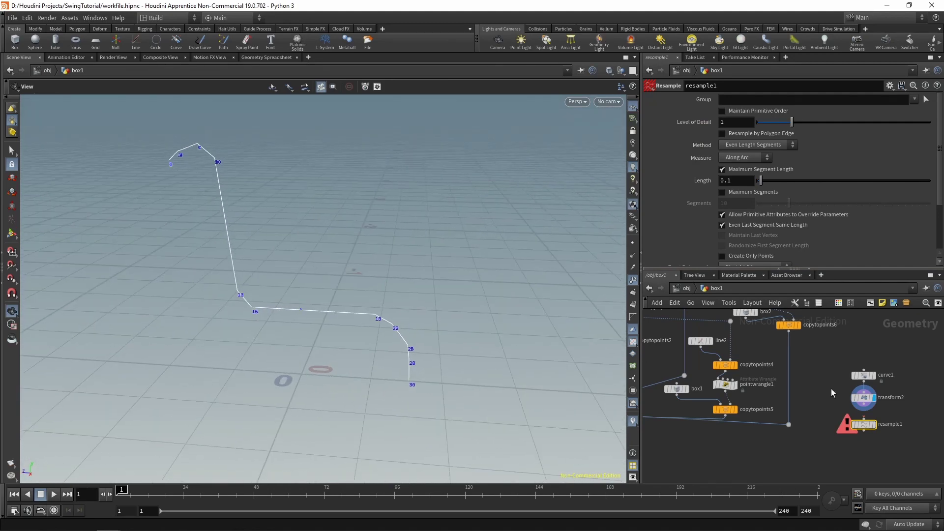
Step: Add a Fuse node, connect the output of transform2 to it and display its result
scroll(892, 408, "up", 3)
key("Tab")
type("fuse")
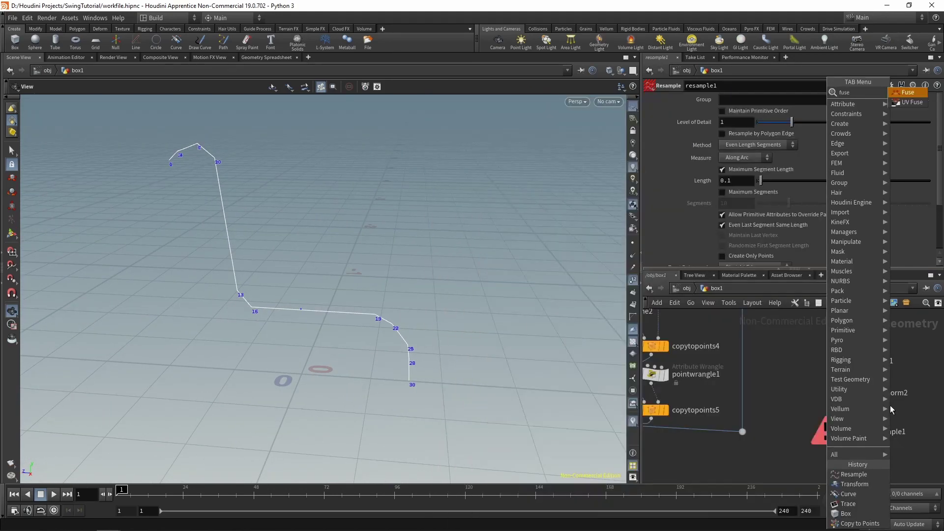
key("Return")
left_click(898, 408)
left_click(851, 401)
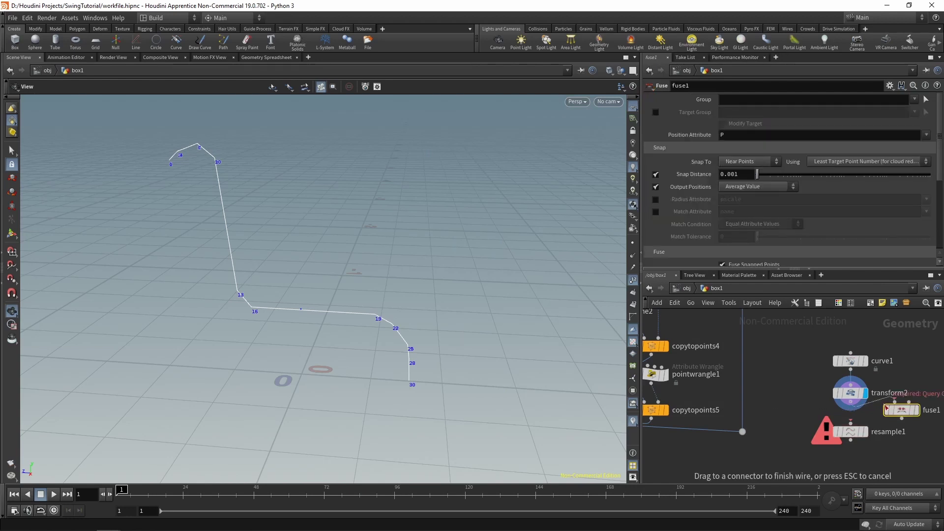
left_click(887, 408)
left_click(915, 410)
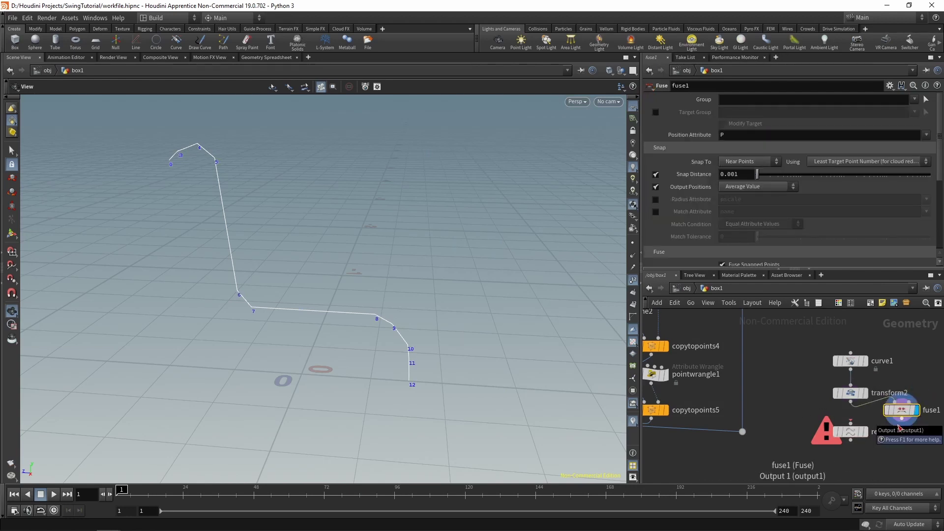
Step: Connect the output of fuse1 to resample1 and arrange the two nodes below transform2
middle_click_drag(175, 172, 259, 244)
right_click_drag(259, 244, 480, 202)
mouse_move(358, 205)
right_mouse_down()
mouse_move(418, 204)
mouse_move(361, 205)
right_mouse_up()
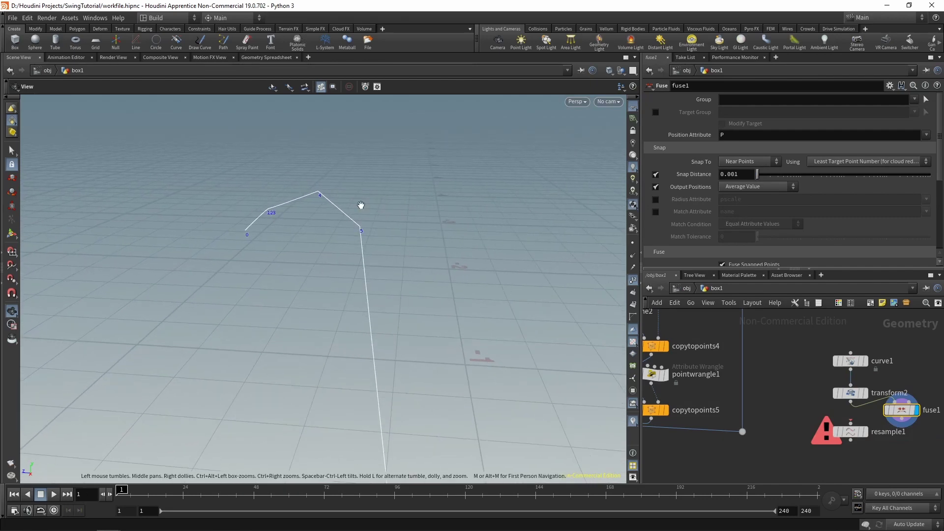
middle_click_drag(422, 280, 301, 213)
right_click_drag(301, 213, 440, 331)
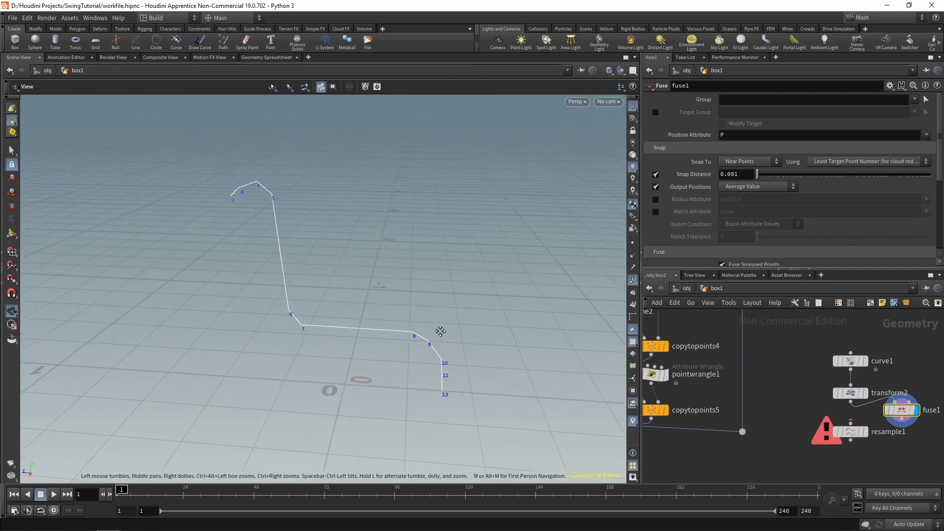
middle_click_drag(440, 331, 408, 307)
left_click(901, 418)
left_click(862, 432)
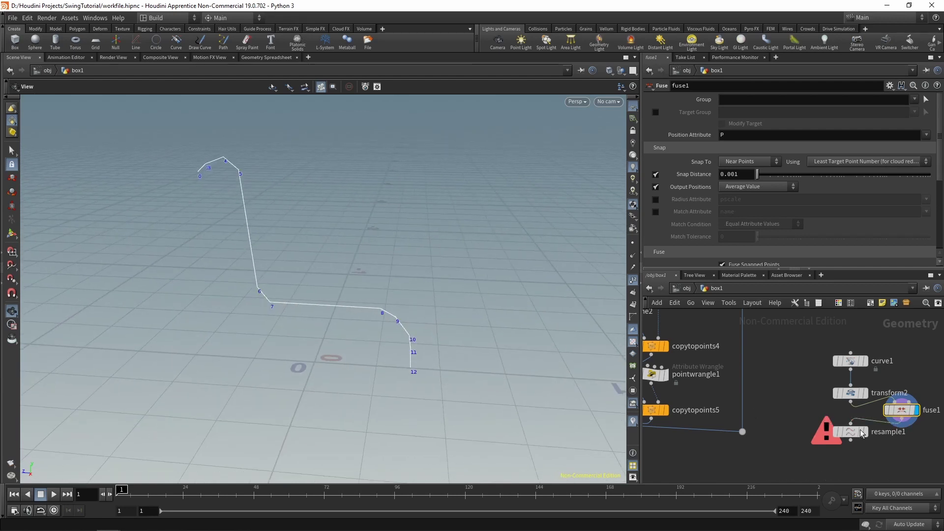
left_click_drag(861, 433, 861, 452)
left_click_drag(907, 409, 866, 463)
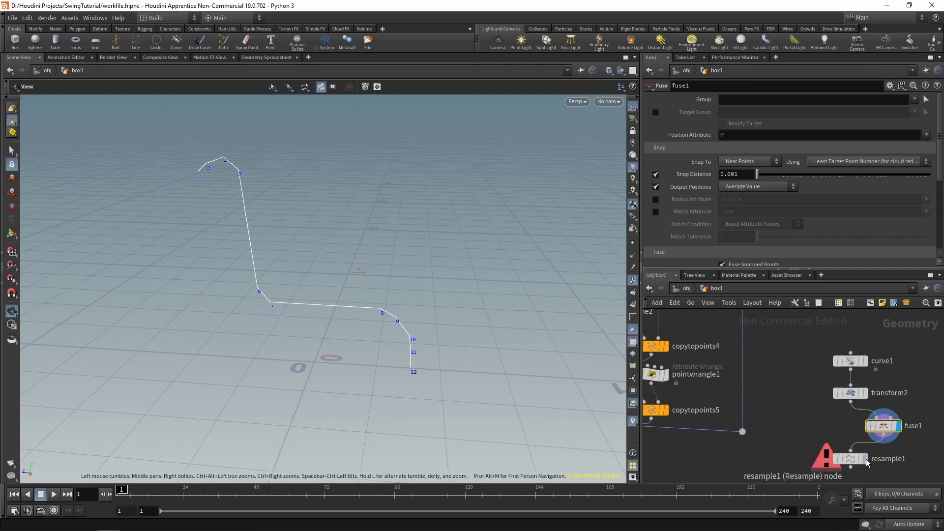
Step: Display resample1 and set its maximum segment length to 0.04
left_click(865, 459)
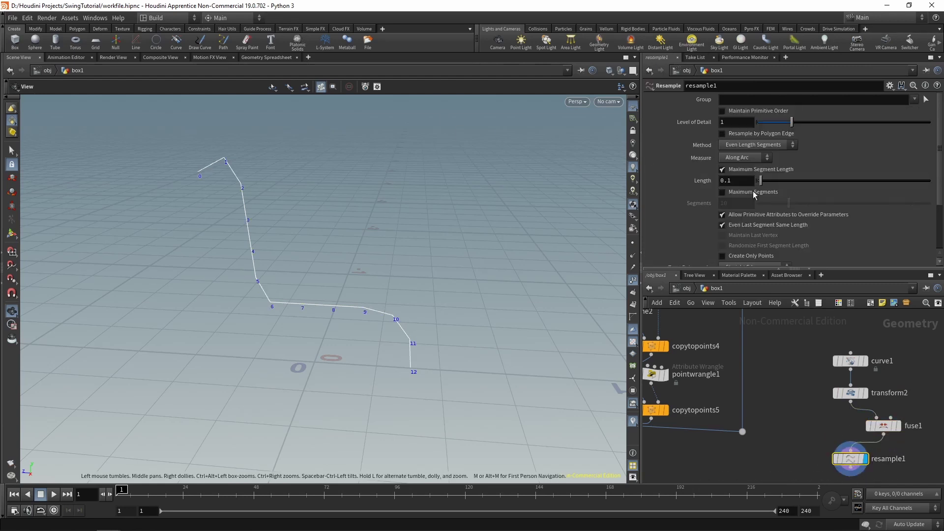
left_click(736, 181)
type("0.04")
key("Return")
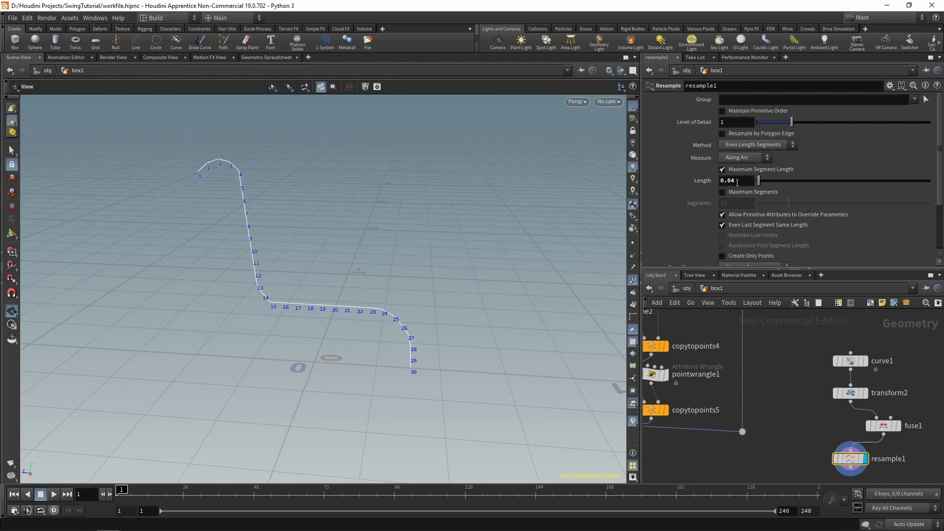
Step: Add a Copy to Points node below resample1 and connect resample1 to its target points input
middle_click_drag(916, 443, 905, 428)
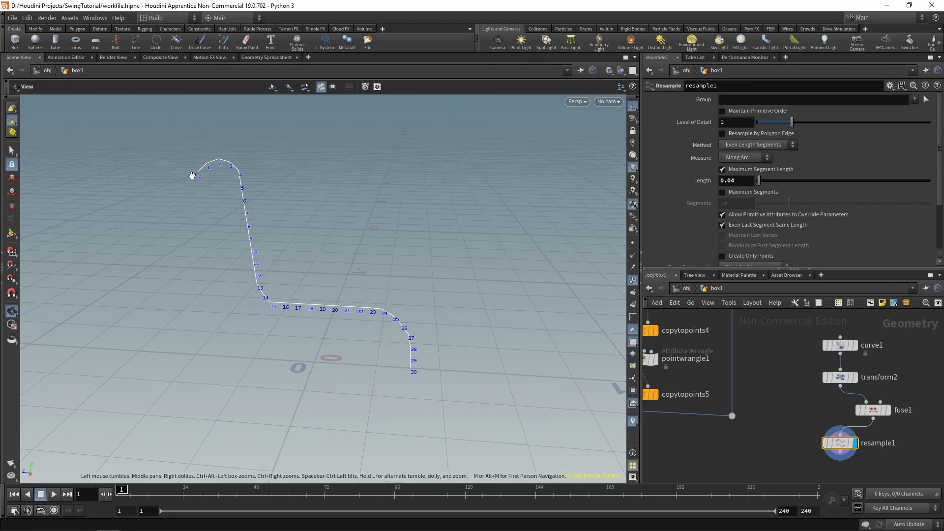
left_click_drag(406, 255, 358, 274)
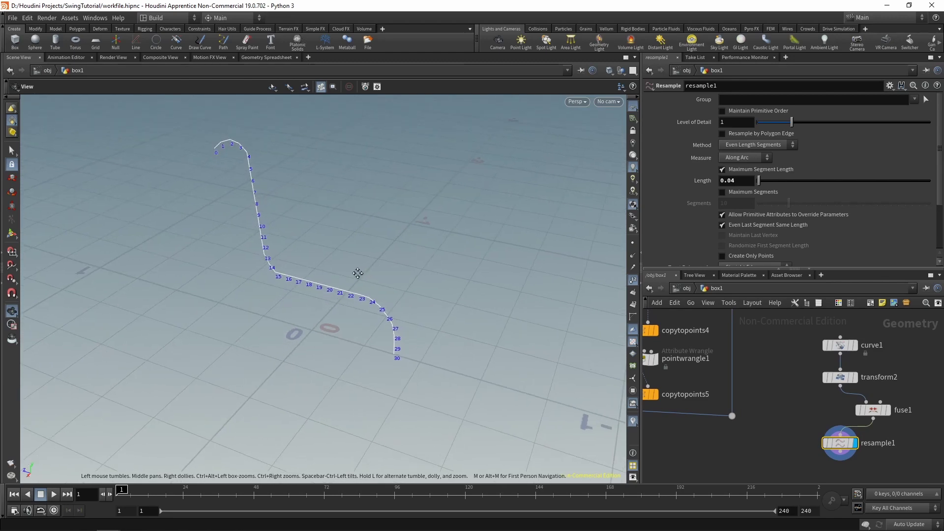
middle_click_drag(359, 274, 344, 257)
key("Tab")
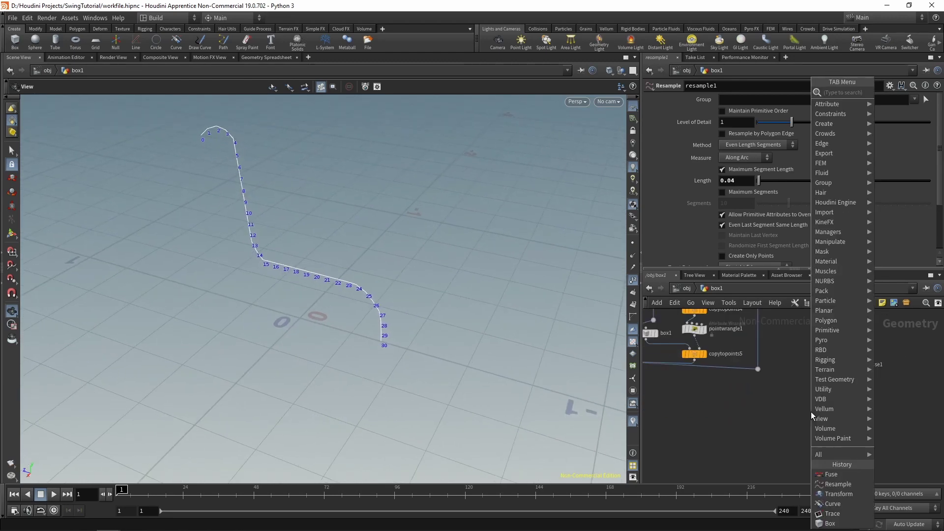
type("copy to p")
key("Return")
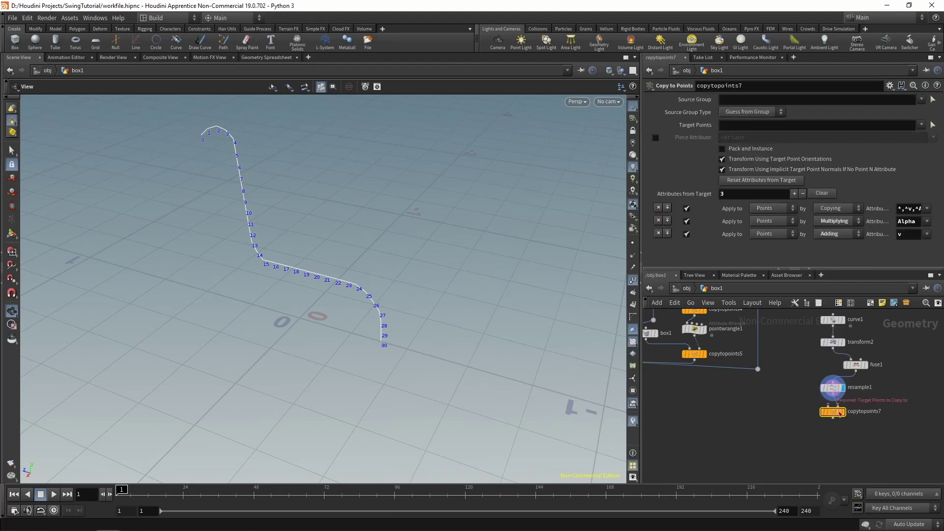
left_click_drag(837, 396, 839, 406)
Step: Add a Box node and place it beside resample1
key("Tab")
type("box")
key("Return")
scroll(782, 384, "up", 2)
left_click(781, 391)
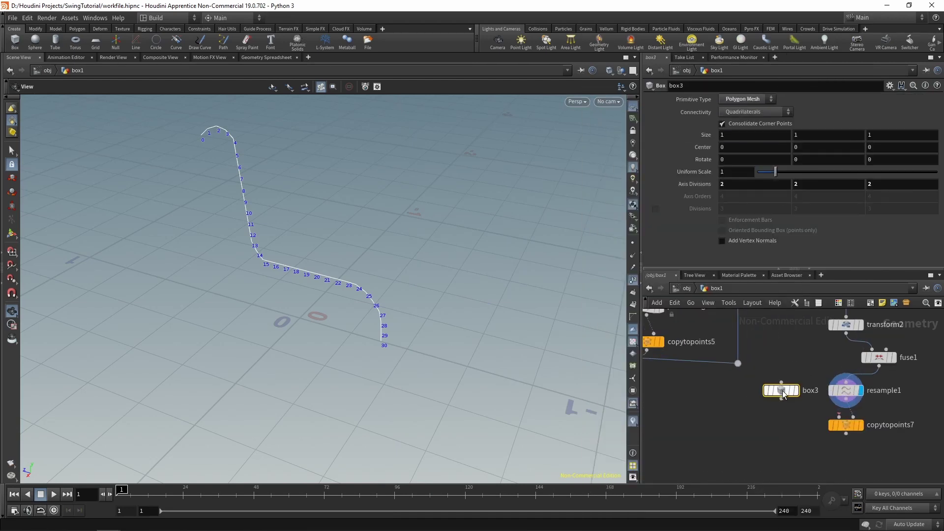
Step: Set the size of box3 to 0.04 in X and 0 in Y
left_click(735, 137)
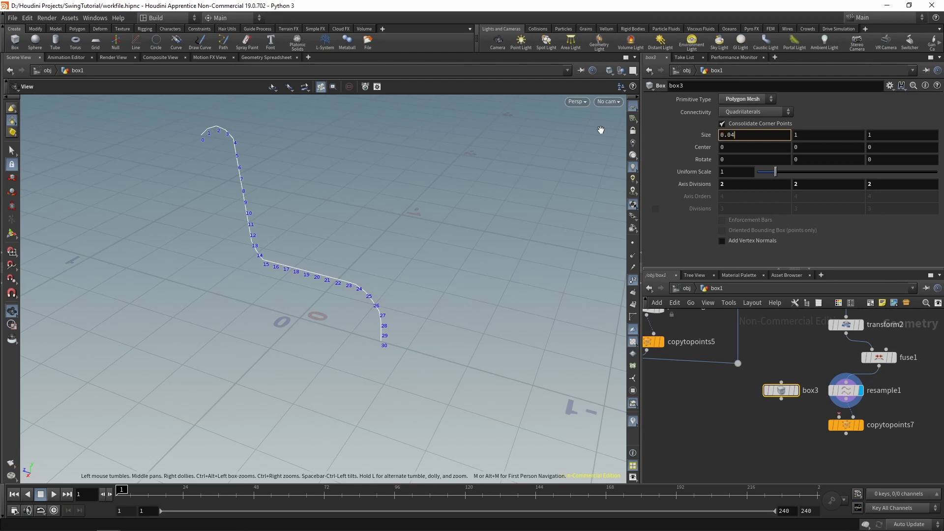
key("Tab")
type("0")
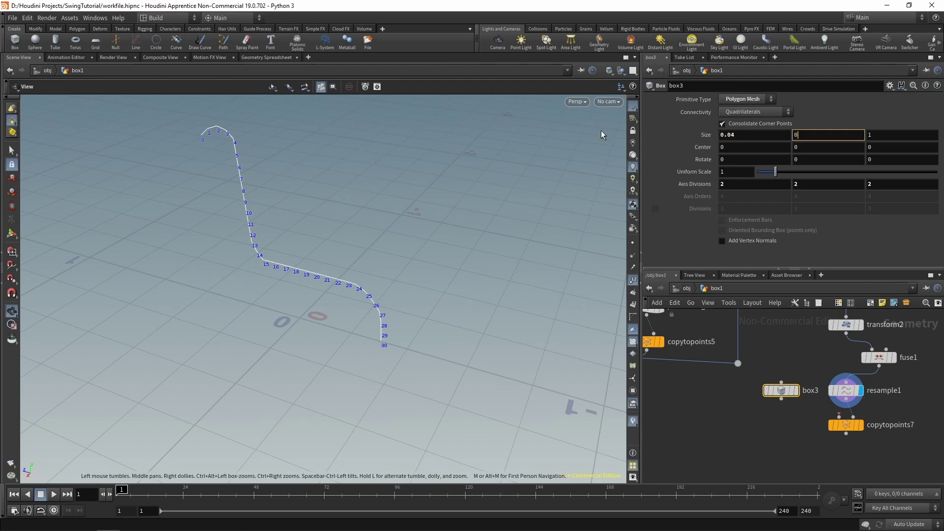
key("Return")
Step: Edit the parameter interface of the Variables node and add a float parameter below the Seat folder
left_click(832, 392)
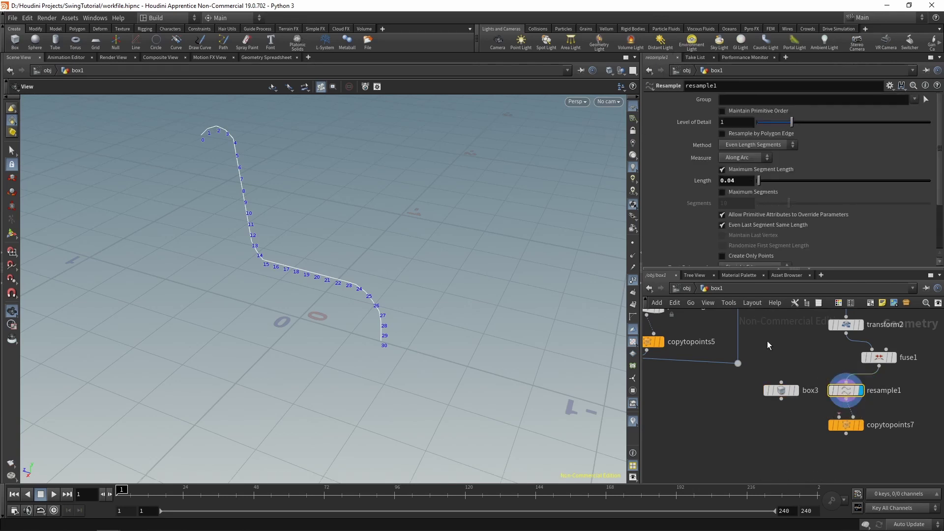
key("h")
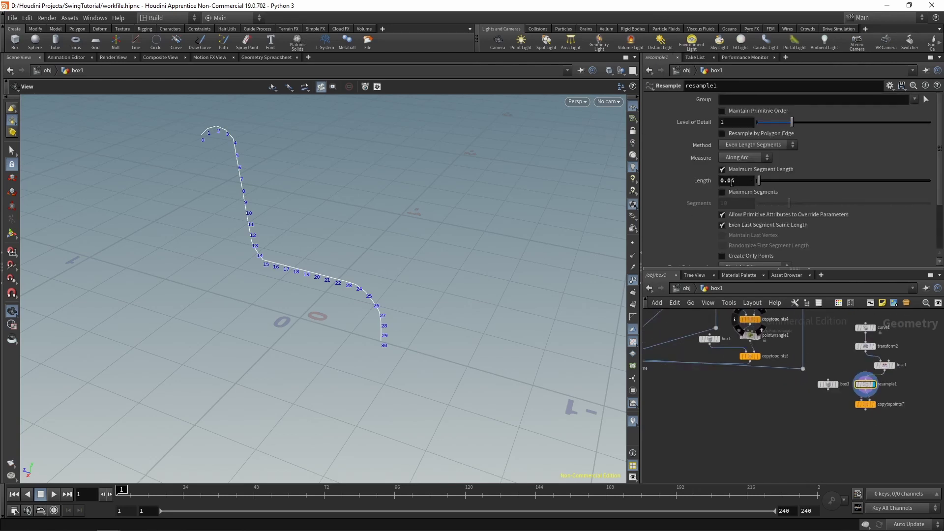
scroll(728, 395, "down", 4)
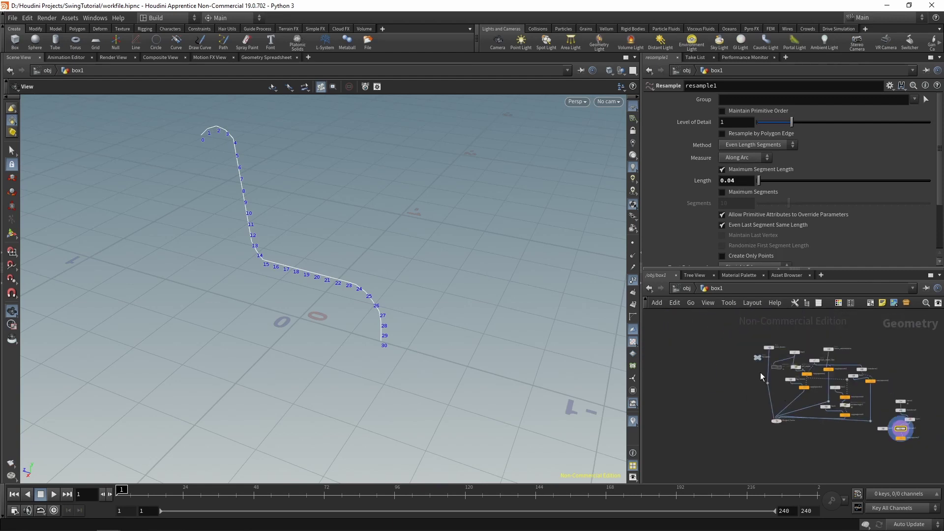
scroll(760, 373, "up", 2)
left_click(759, 354)
left_click(890, 86)
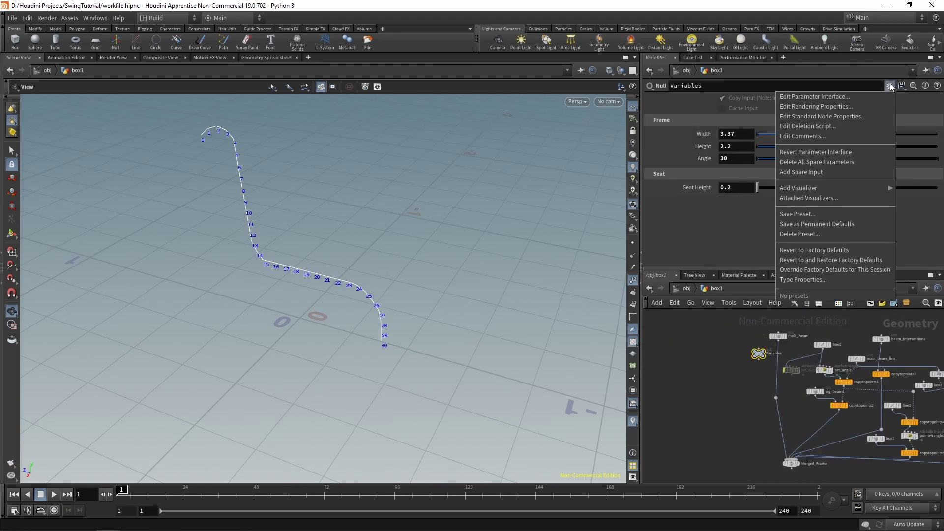
left_click(839, 101)
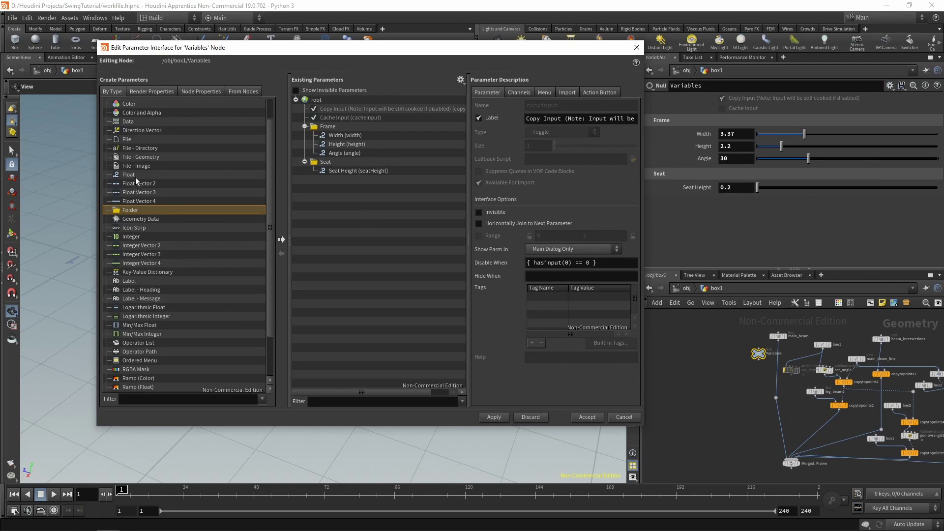
left_click_drag(137, 176, 378, 190)
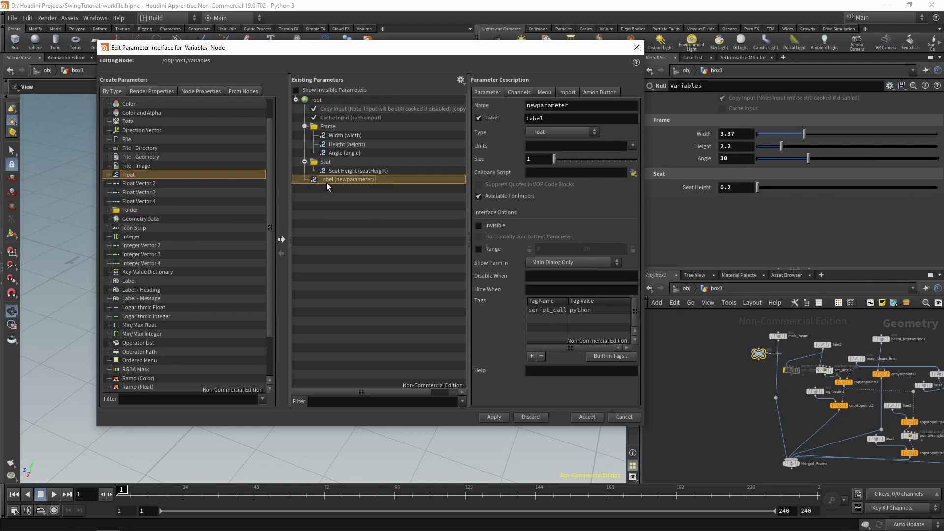
Step: Name the new float parameter seatPlankHeight and label it Seat Plank Height
double_click(560, 104)
type("seatPlankHeight")
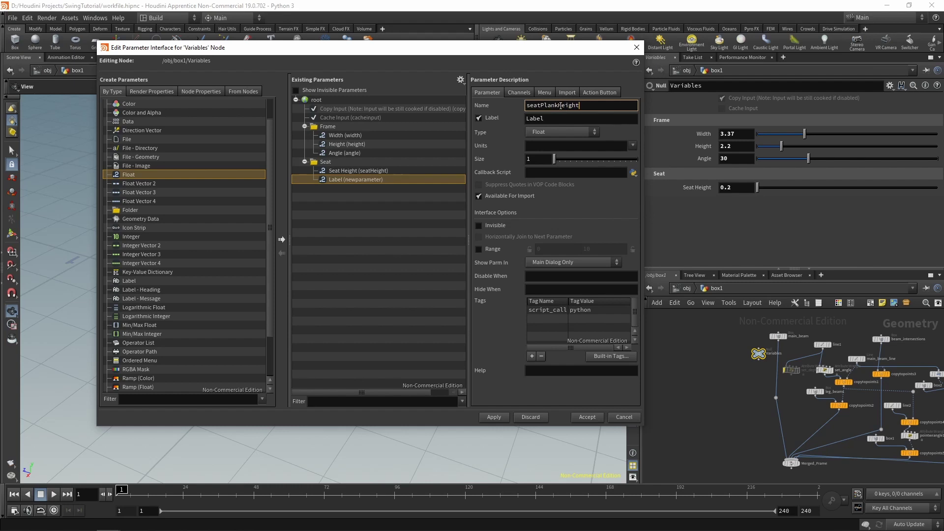
double_click(581, 106)
key("ctrl+c")
left_click(558, 117)
key("ctrl+v")
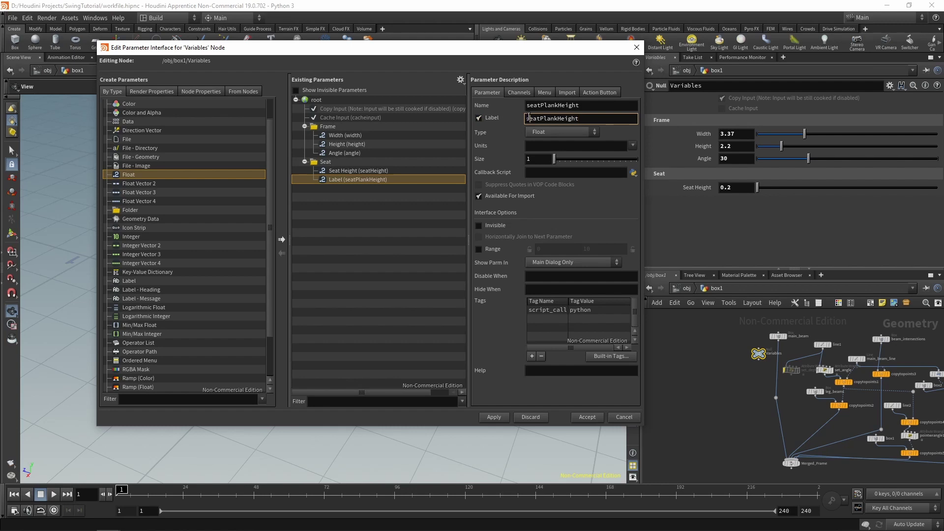
left_click(529, 117)
key("BackSpace")
type("S")
key("Right")
key("Right")
key("Return")
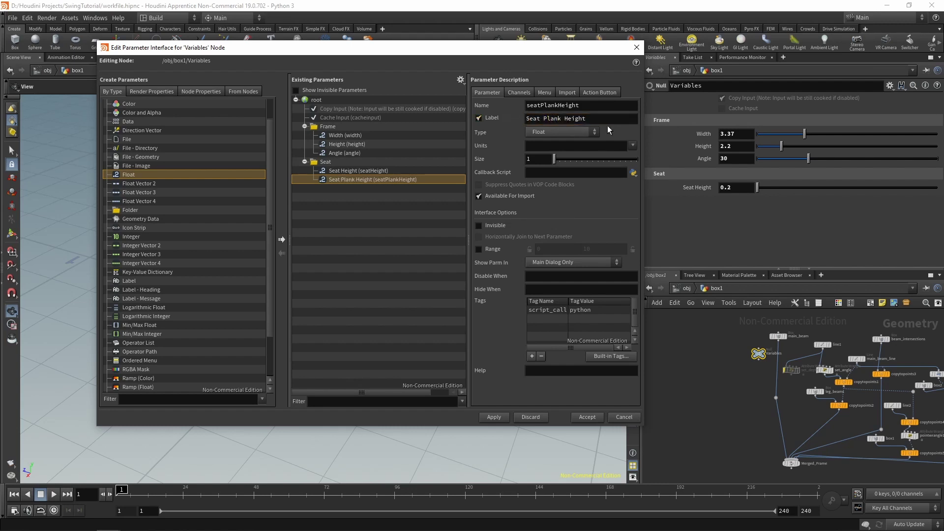
Step: Give the Seat Plank Height parameter a range of 0.01 to 0.12 and accept the interface changes
left_click(479, 249)
left_click(573, 249)
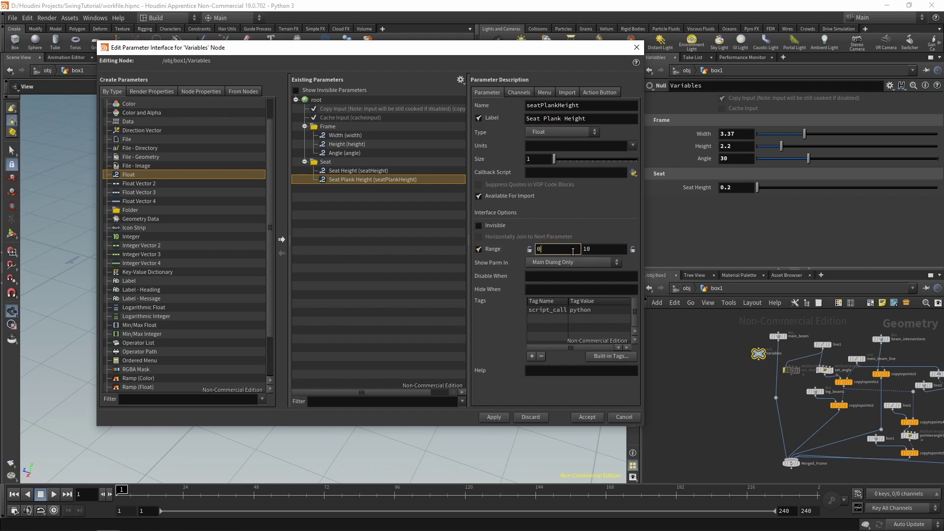
type(".01")
key("Return")
key("Tab")
type(".")
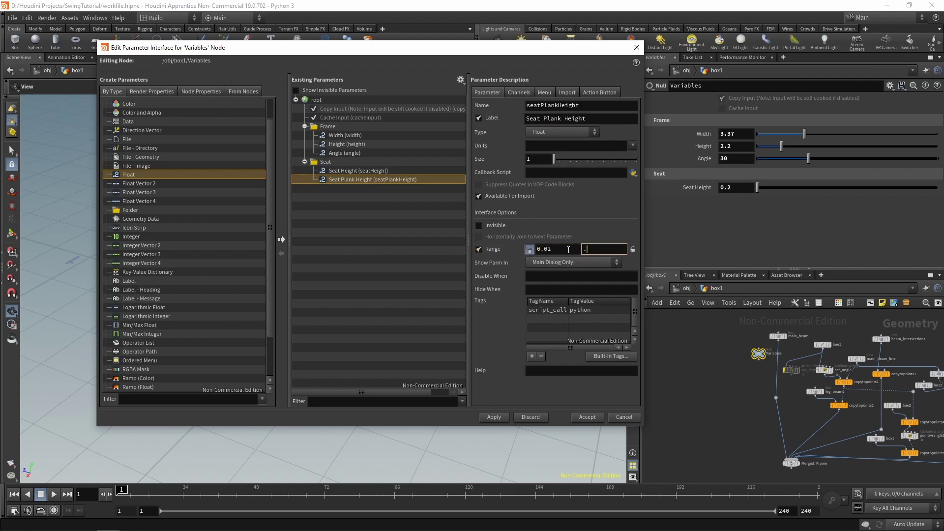
type("12")
key("Return")
left_click(493, 417)
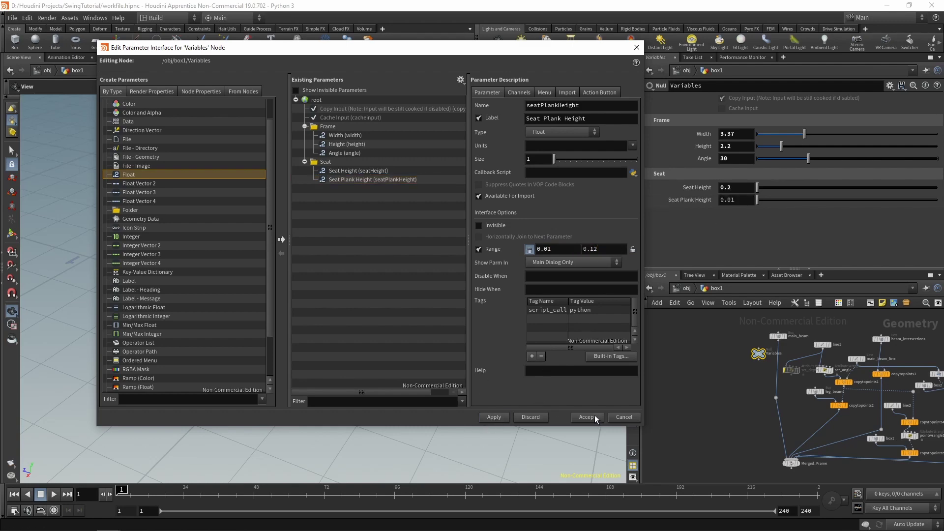
left_click(587, 417)
Step: Copy the Seat Plank Height parameter and paste it as a relative reference into the Length of resample1
right_click(693, 201)
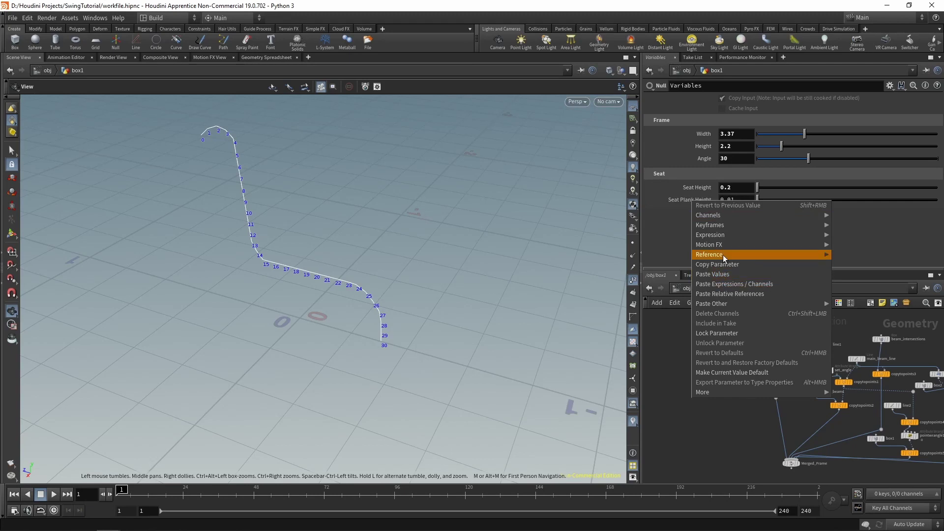
key("Escape")
scroll(842, 411, "up", 5)
left_click(843, 409)
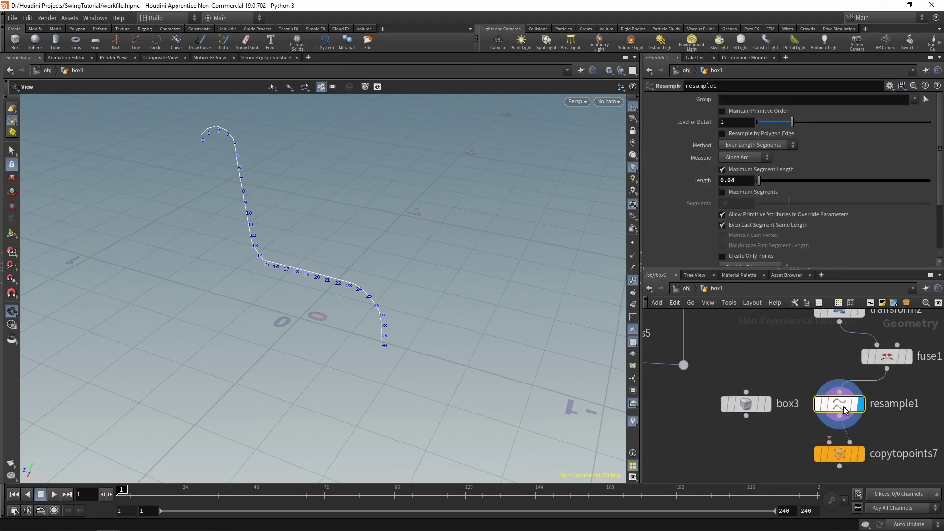
right_click(704, 181)
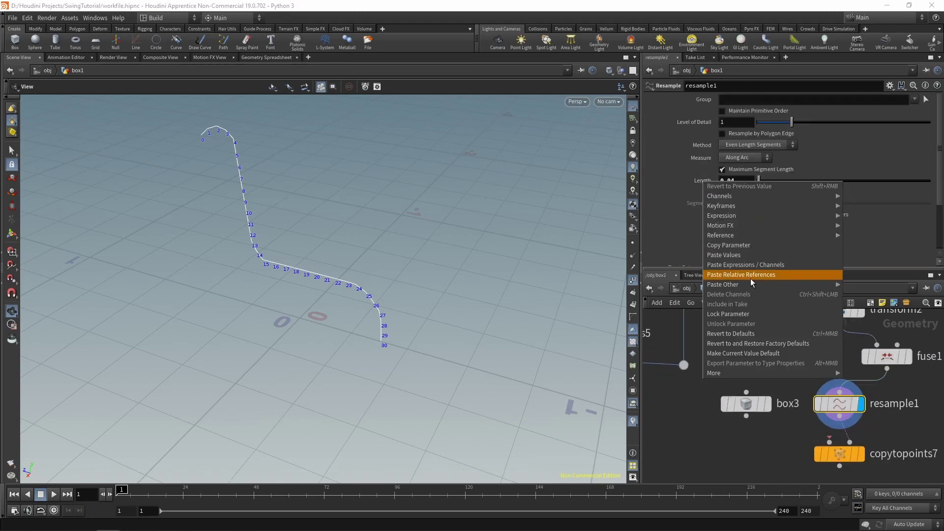
left_click(750, 278)
Step: Link the Y size of box3 to Seat Plank Height with a relative reference
left_click(742, 410)
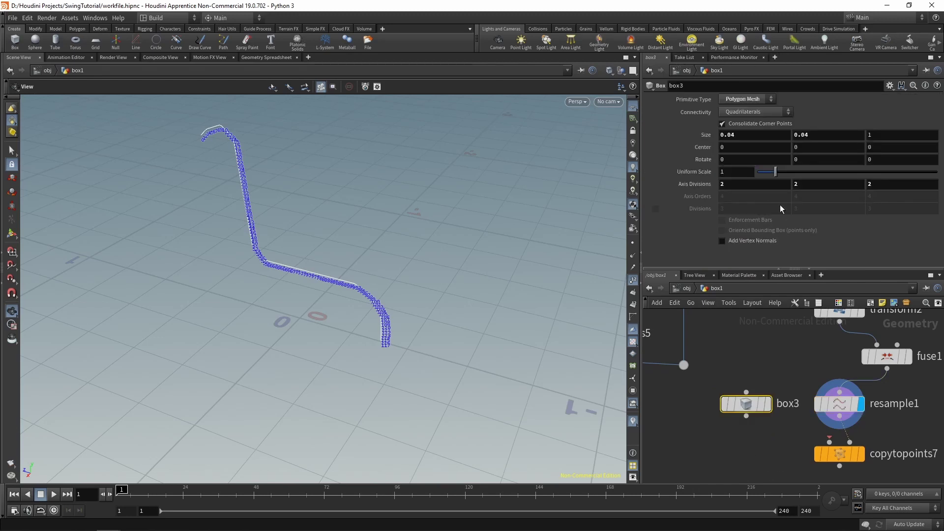
right_click(743, 138)
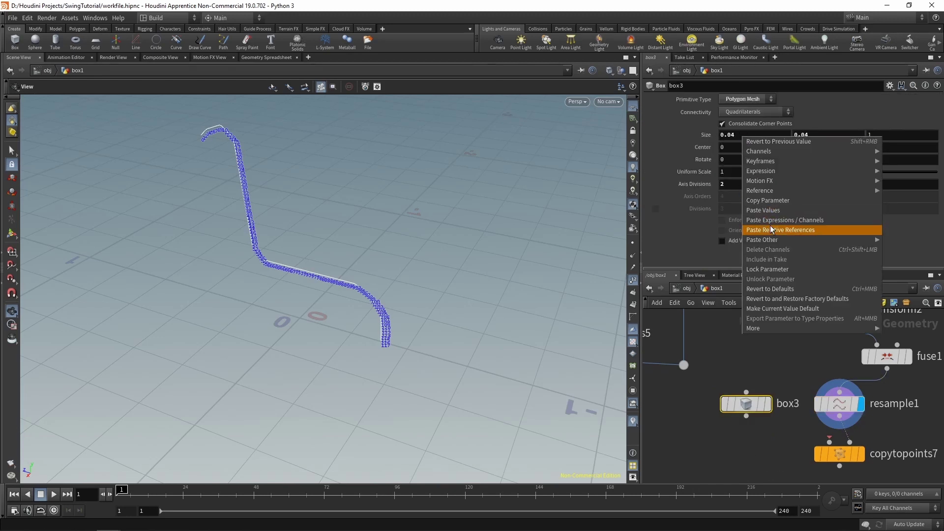
left_click(679, 223)
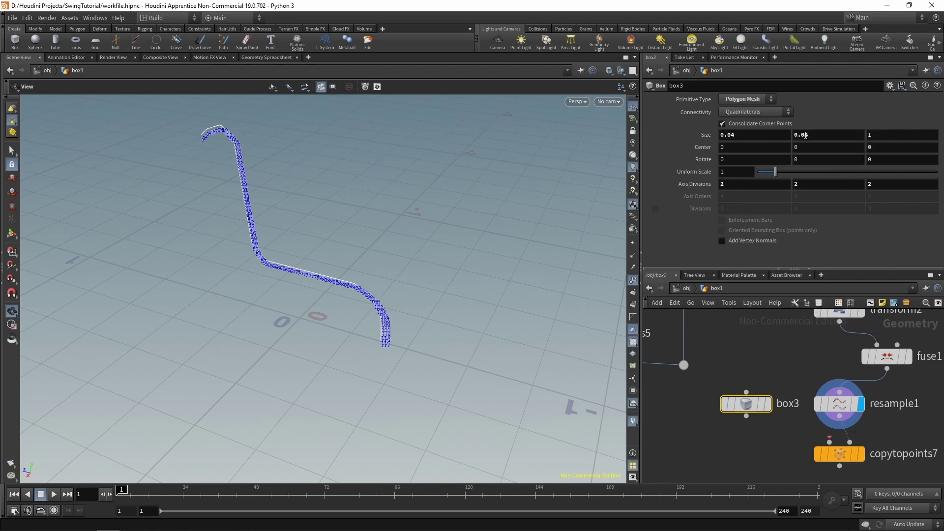
right_click(805, 135)
left_click(825, 231)
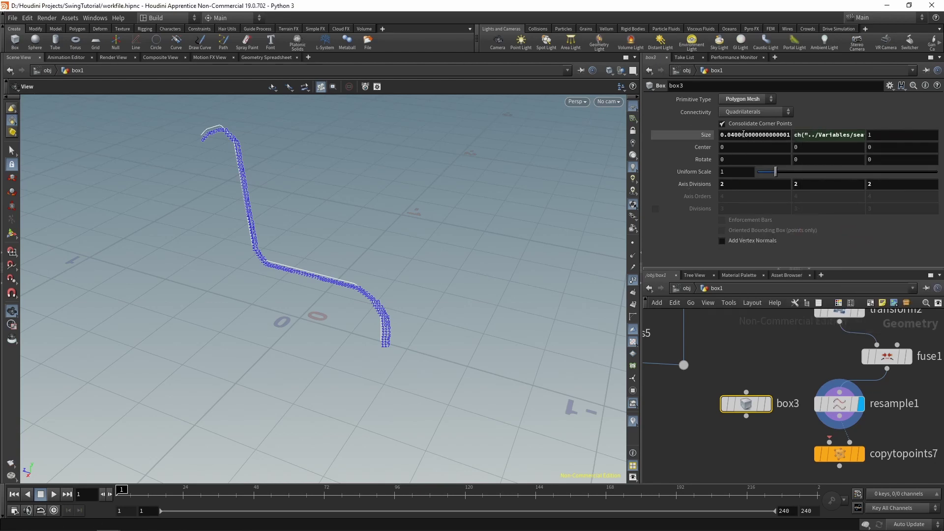
Step: Reference box3's Y size in its X size and scale it with the expression ch("sizey")*.25
left_click(743, 134)
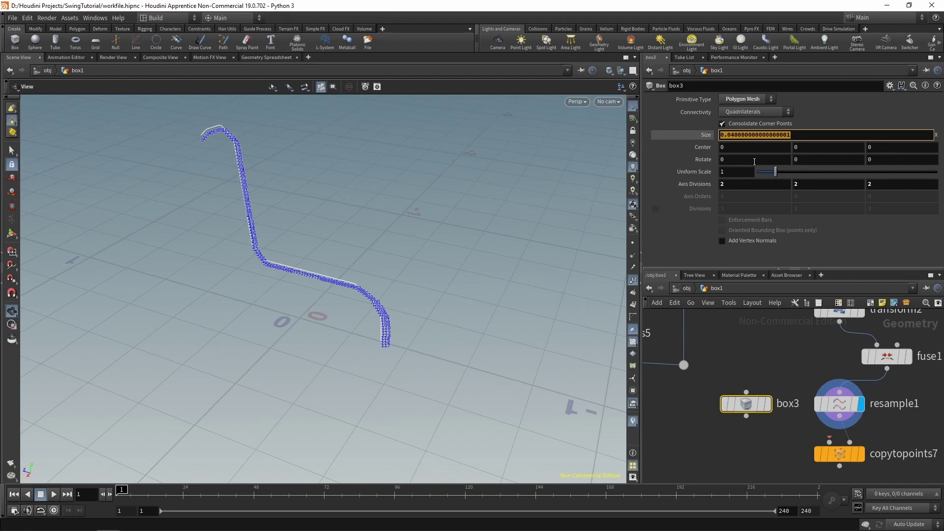
left_click(694, 238)
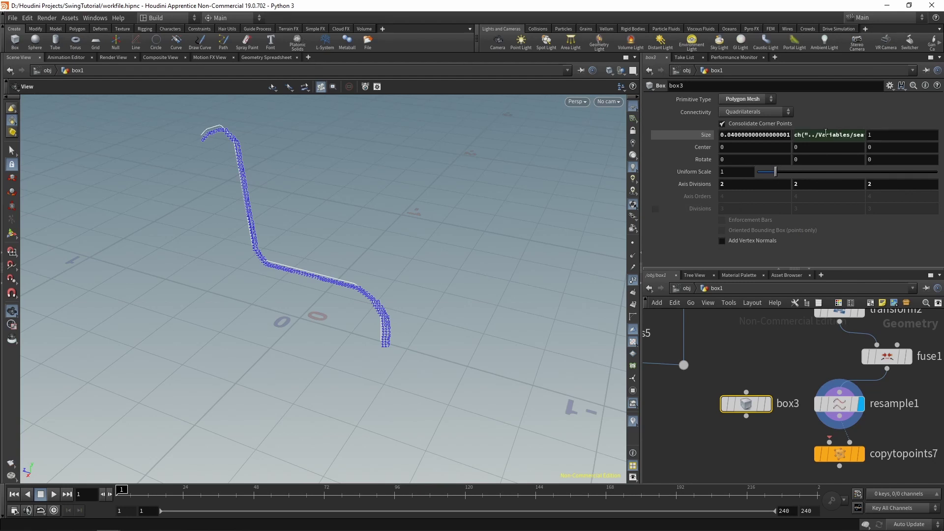
right_click(803, 136)
left_click(838, 200)
double_click(758, 136)
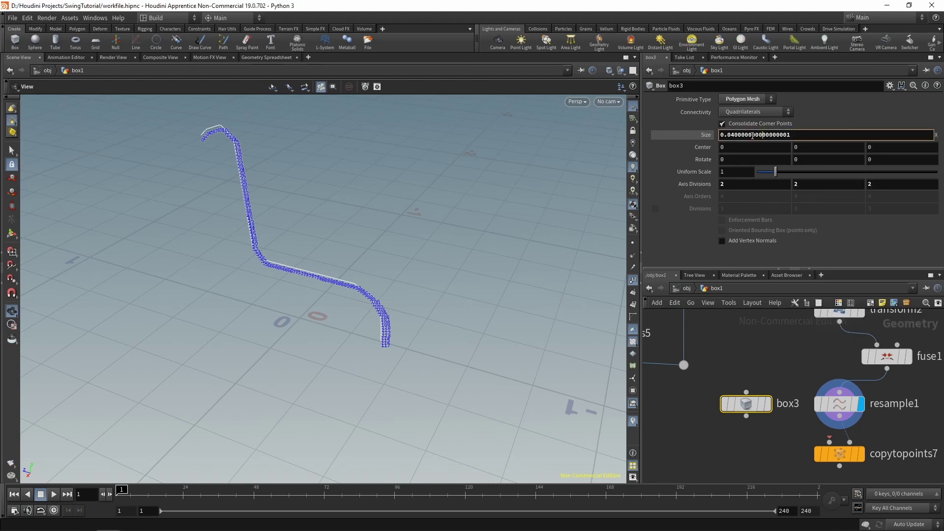
right_click(756, 135)
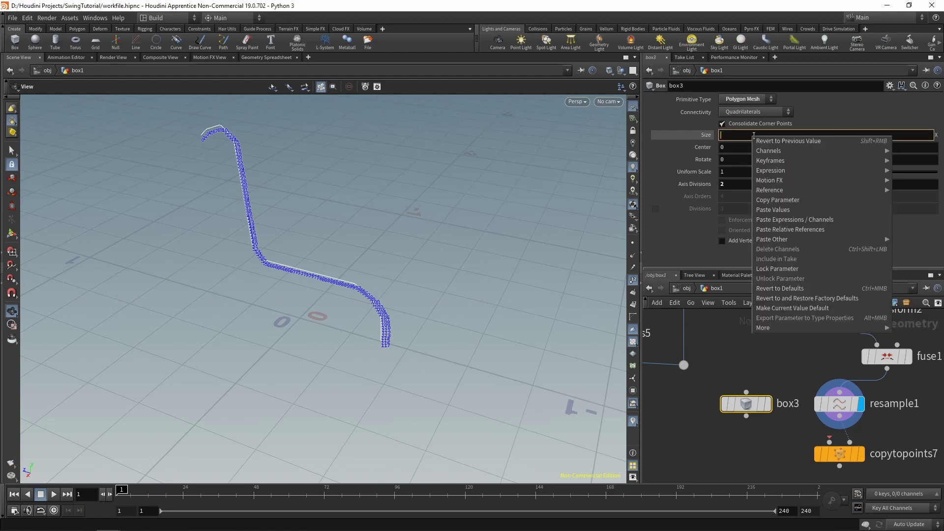
left_click(790, 227)
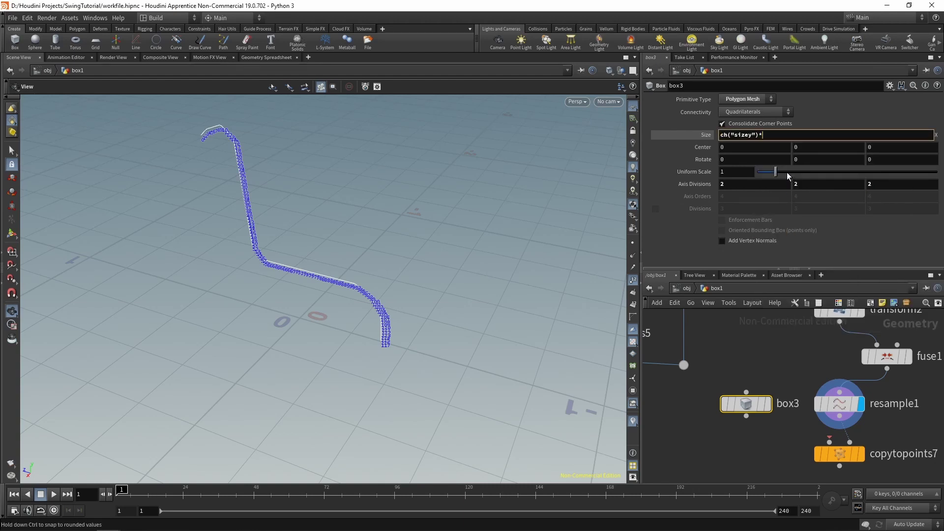
key("Return")
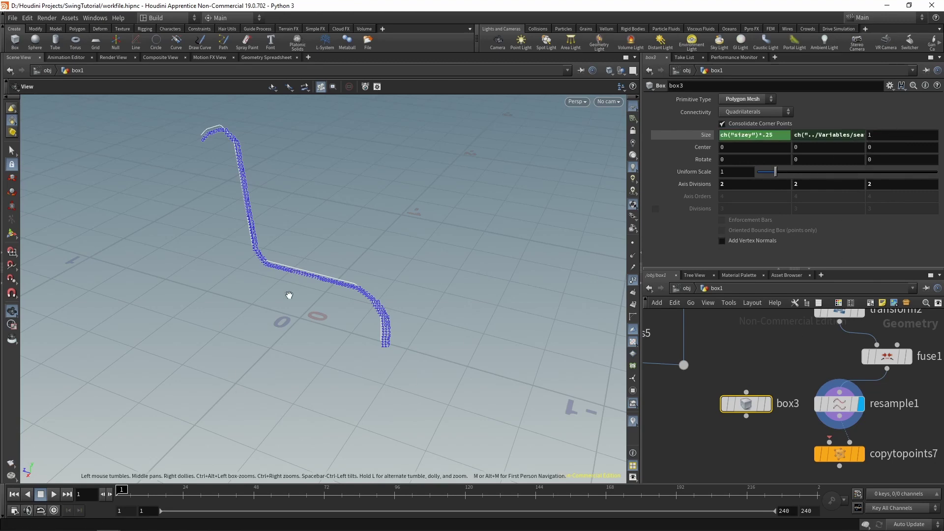
Step: Move the ch("sizey")*.25 expression from box3's X size to its Z size and set the X size to 0
left_click_drag(289, 295, 304, 268)
left_click(749, 135)
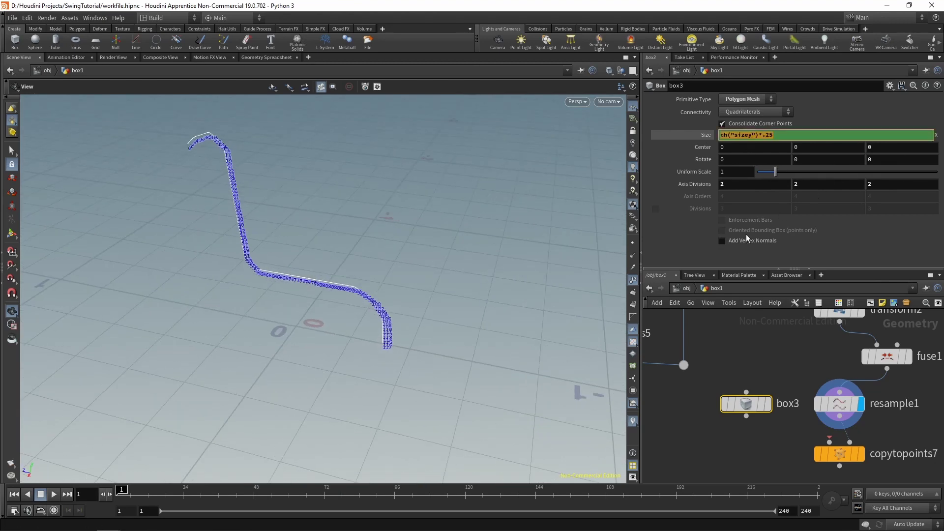
key("BackSpace")
key("Return")
left_click(806, 132)
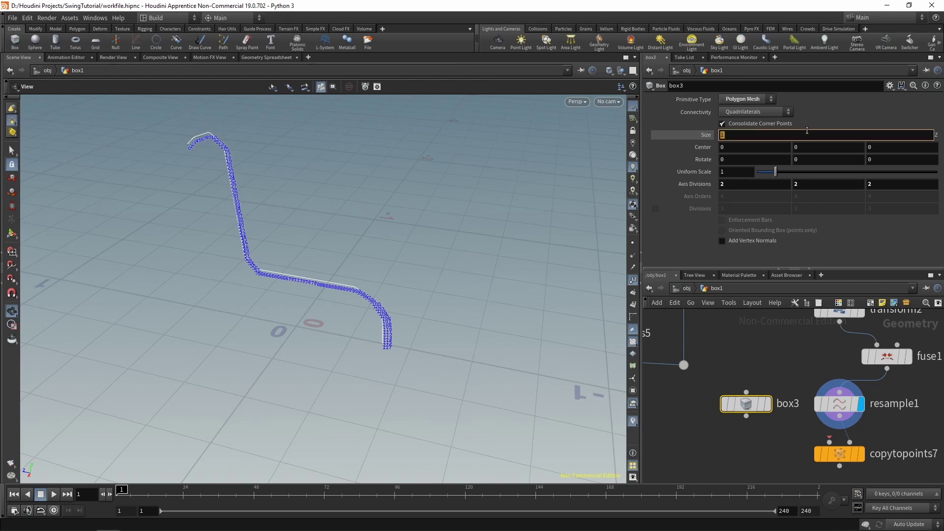
type("0")
key("Return")
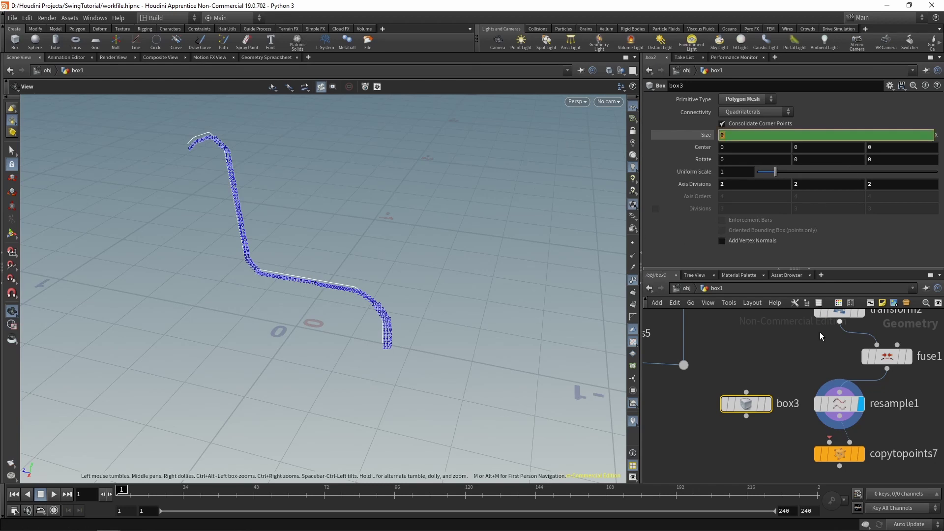
Step: Display copytopoints6 and the transform1 line in turn to examine which geometry spans the seat's width
scroll(812, 379, "down", 6)
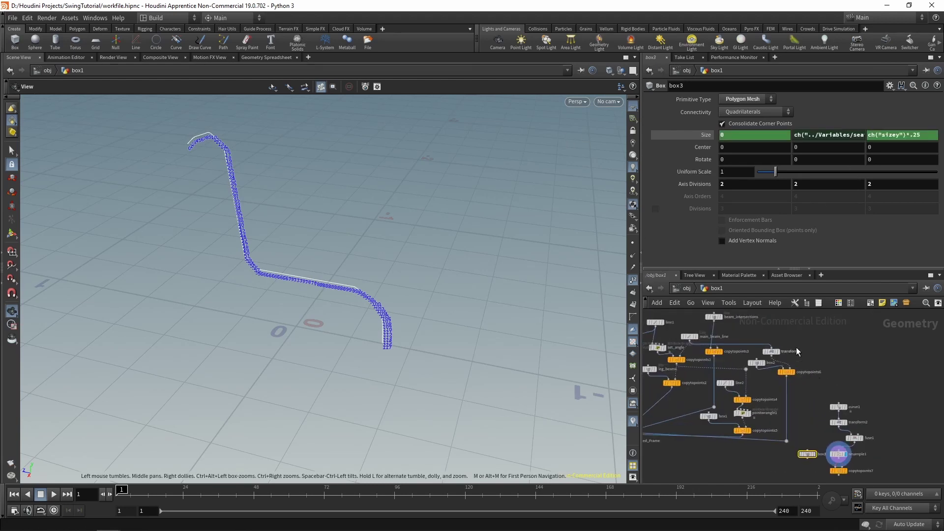
scroll(785, 341, "up", 2)
scroll(780, 341, "up", 1)
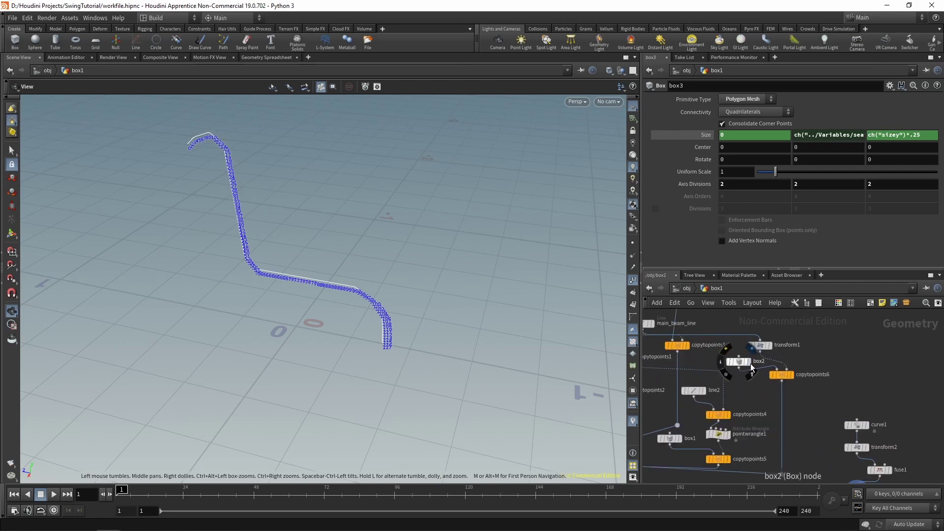
left_click(749, 362)
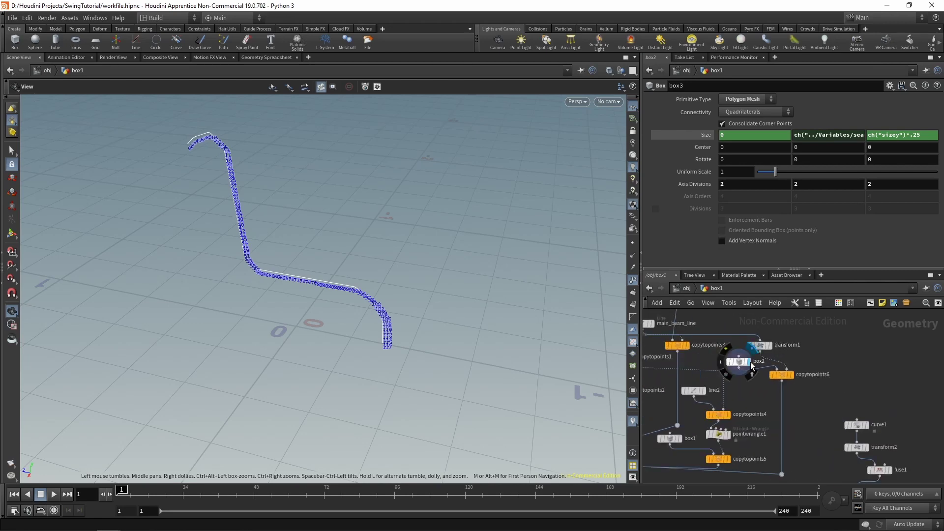
left_click(790, 374)
key("space+f")
left_click_drag(483, 244, 432, 196)
middle_click_drag(803, 362, 832, 359)
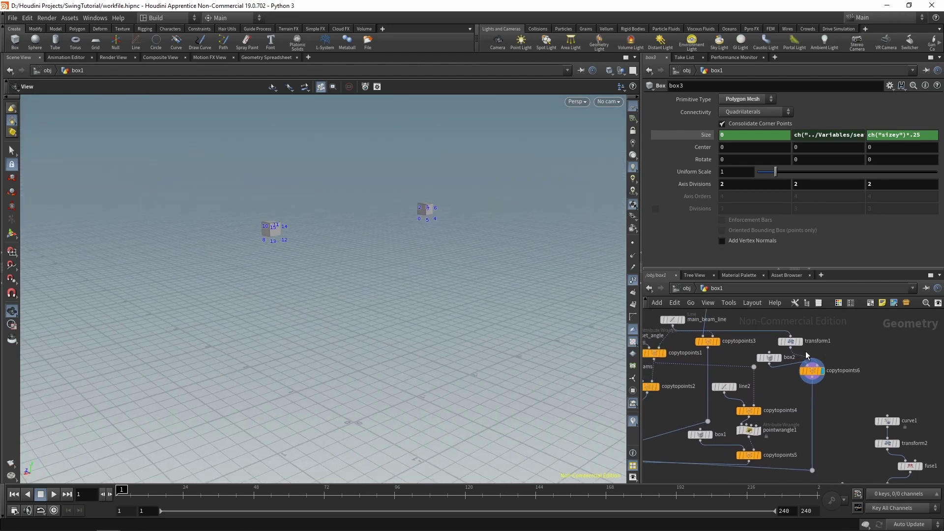
left_click(801, 341)
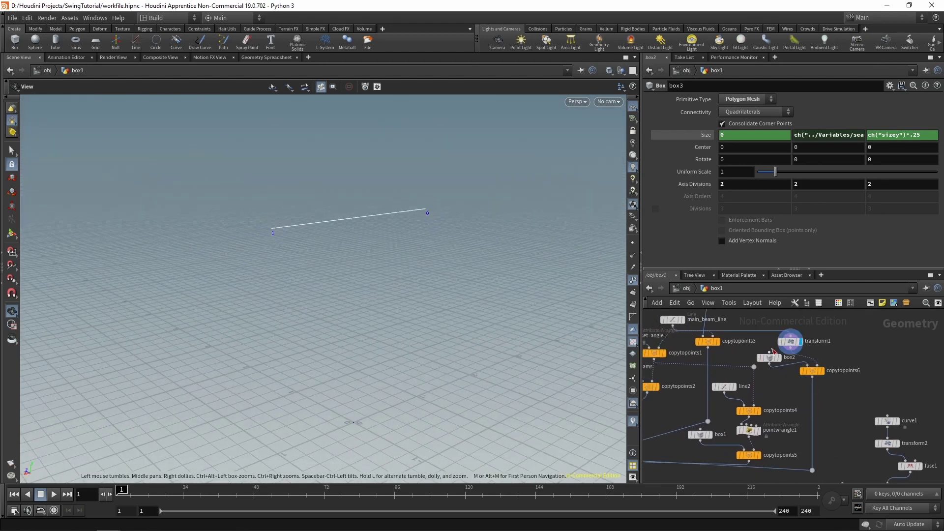
middle_click_drag(859, 363, 828, 336)
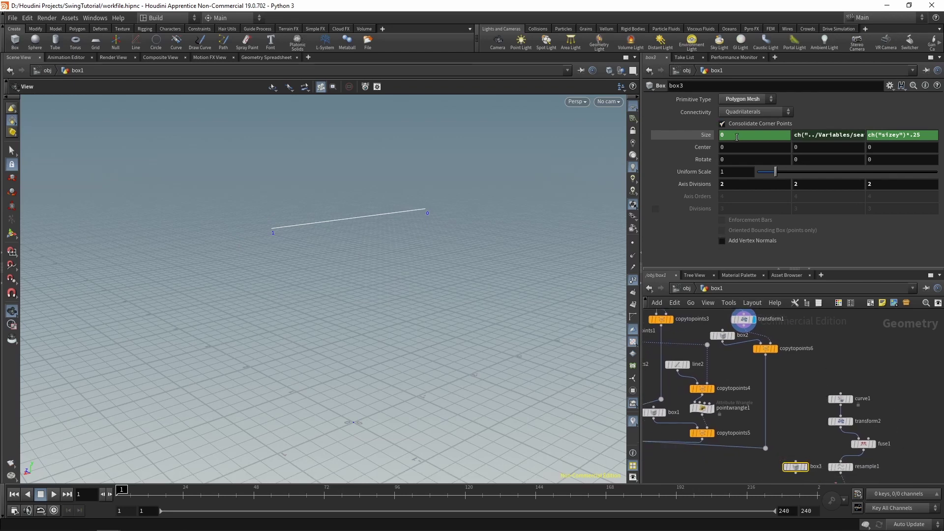
Step: Set the X size of box3 to the expression bbox("../transform1/", D_XSIZE)
left_click(736, 136)
type("bbox")
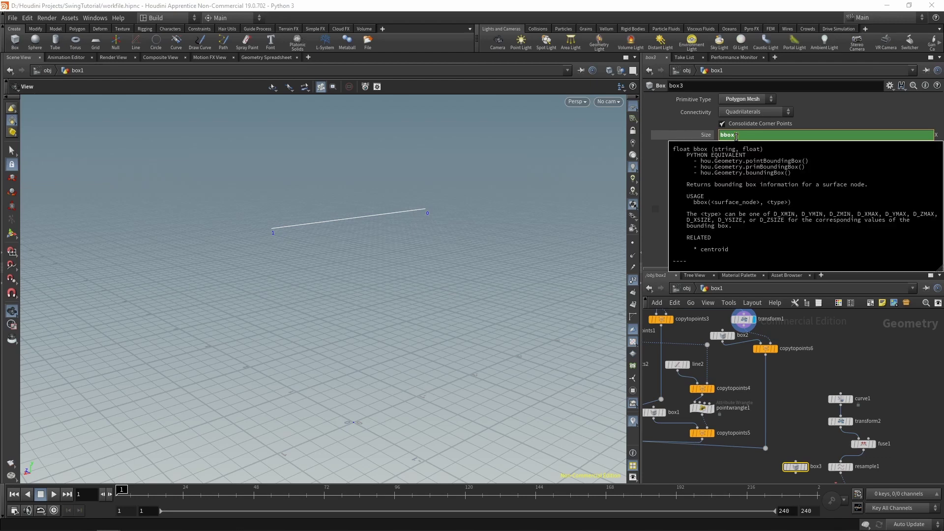
type("(\"../")
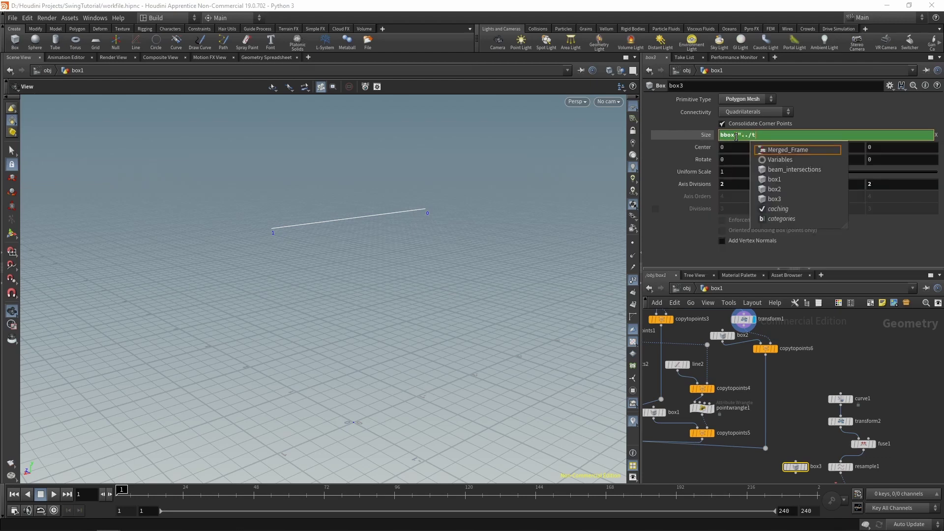
type("trans")
key("Tab")
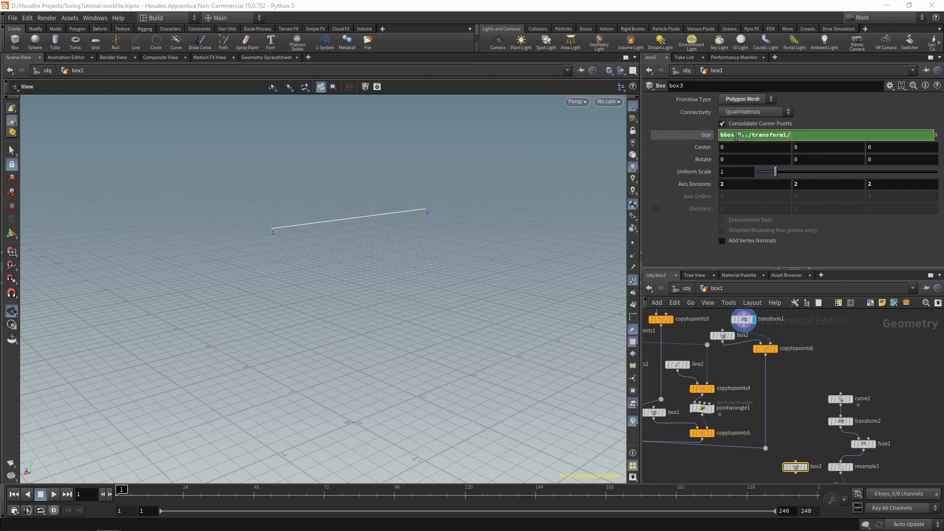
type(", ")
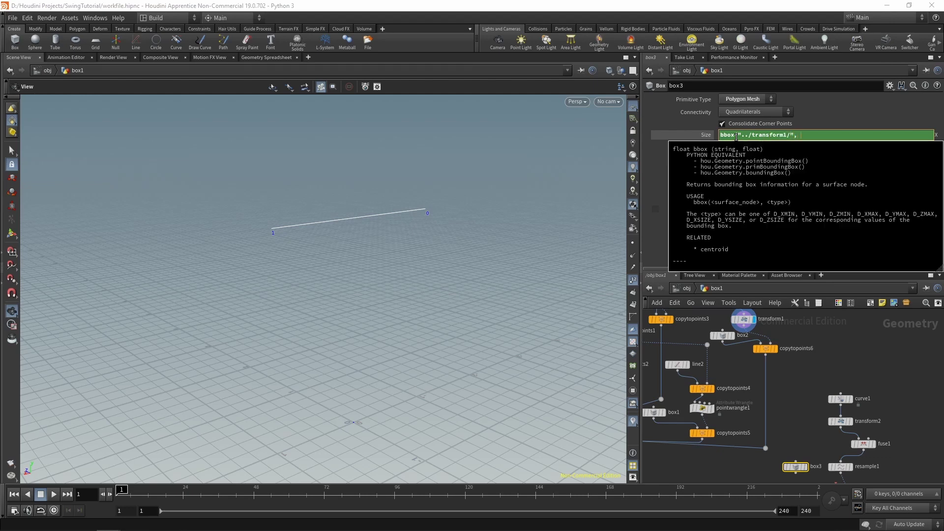
type("D_")
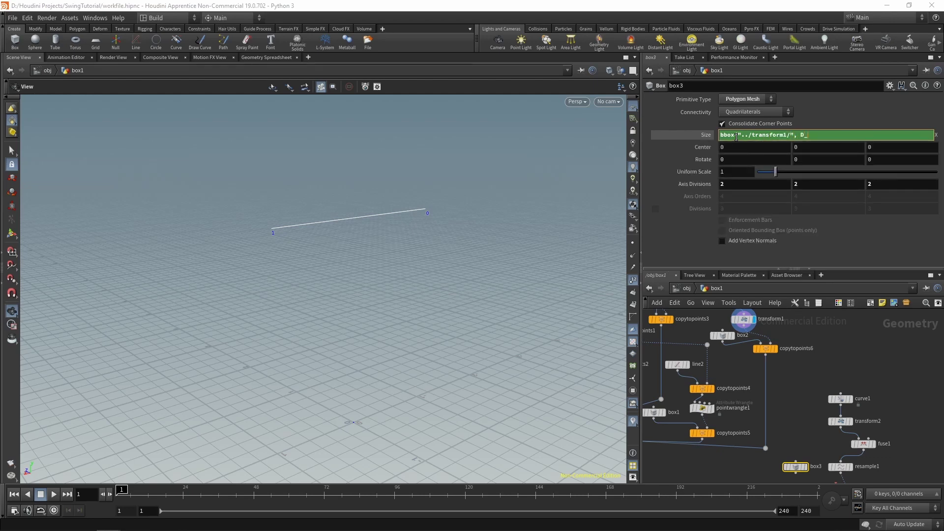
type("XSIZE")
key("Return")
Step: Connect box3 to the first input of copytopoints7 and display the copytopoints7 result
middle_click_drag(829, 439, 791, 358)
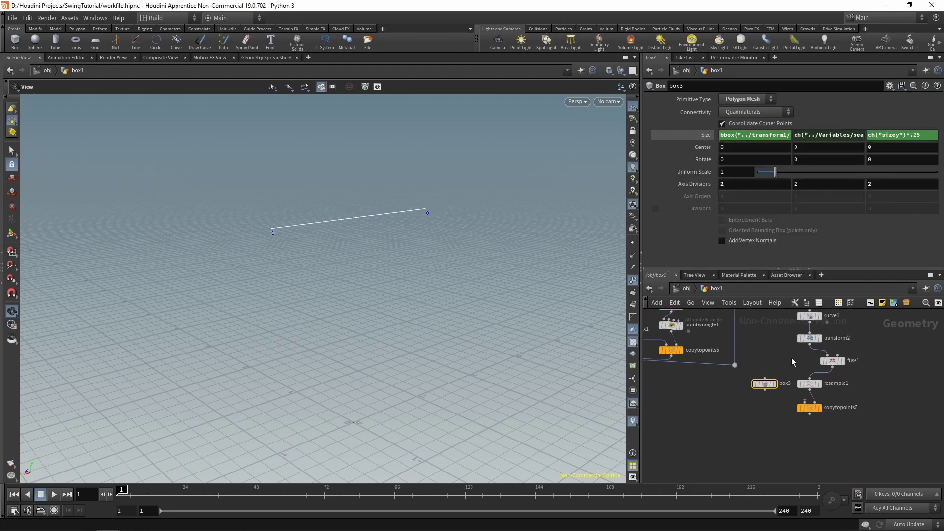
scroll(790, 363, "up", 2)
left_click_drag(759, 378, 816, 395)
left_click(842, 422)
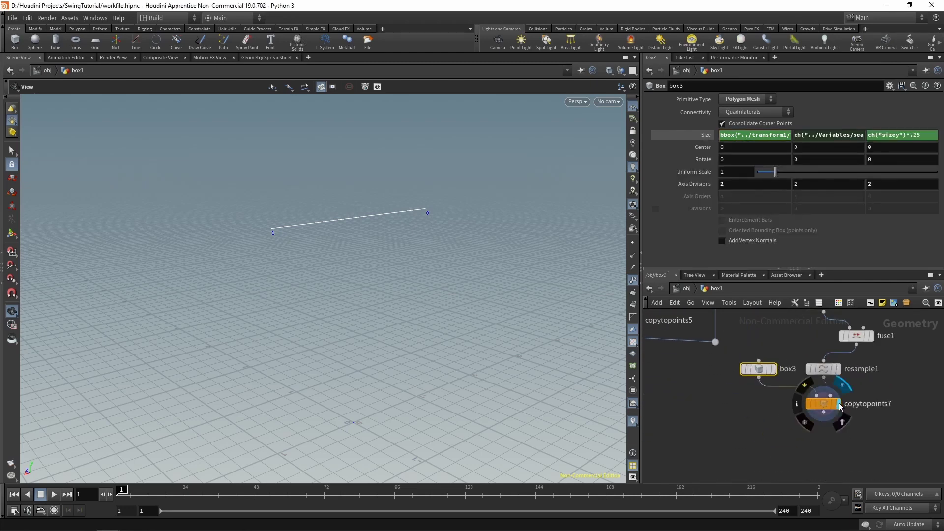
Step: Inspect the copied seat planks in the viewport without point numbers and save the scene
key("f")
scroll(432, 316, "up", 3)
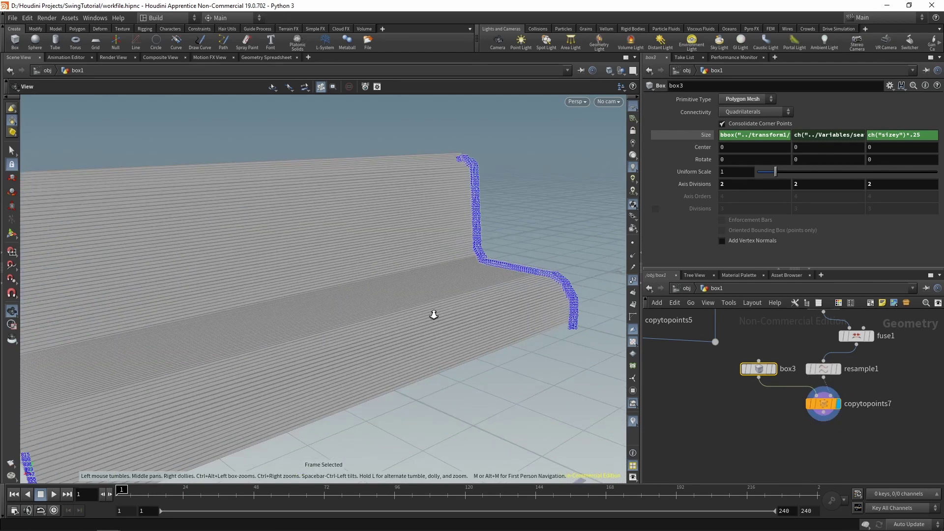
left_click_drag(442, 255, 375, 295)
key("ctrl+s")
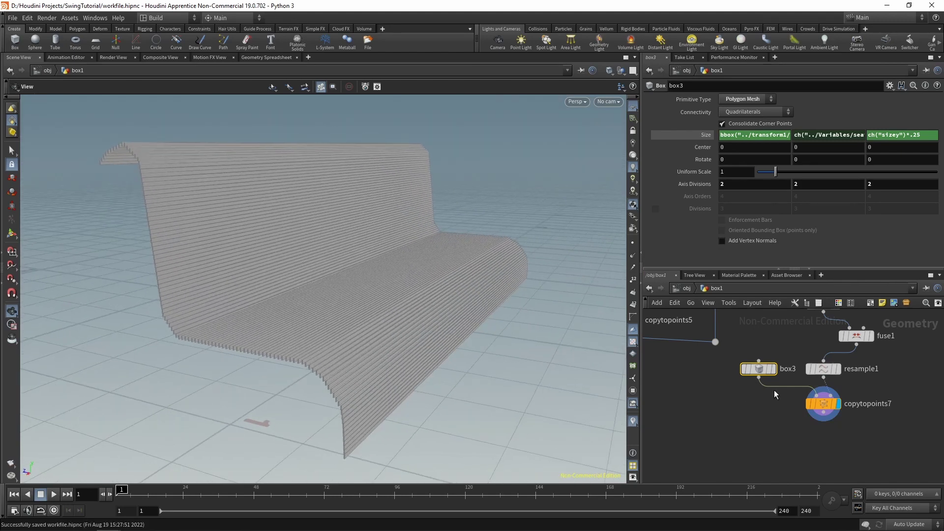
Step: Set Seat Plank Height on the Variables node to 0.04, check the seat planks and save the scene
middle_click_drag(733, 416, 888, 450)
scroll(889, 449, "down", 4)
middle_click_drag(801, 443, 797, 462)
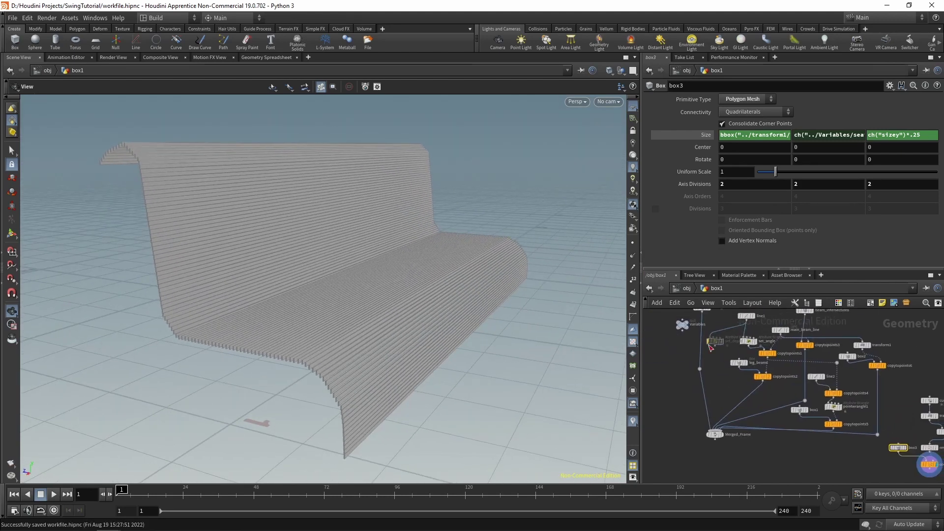
left_click(682, 324)
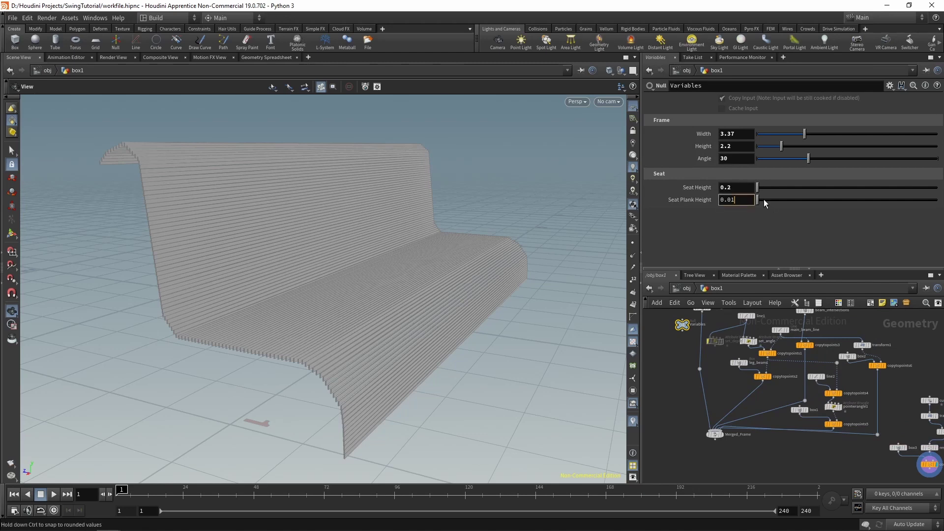
key("BackSpace")
type("4")
key("Return")
left_click_drag(275, 207, 338, 267)
key("ctrl+s")
middle_click_drag(350, 295, 351, 272)
left_click_drag(351, 272, 459, 301)
Step: Add a Point Wrangle beside resample1 and rearrange the seat nodes to make room above copytopoints7
middle_click_drag(874, 458, 769, 423)
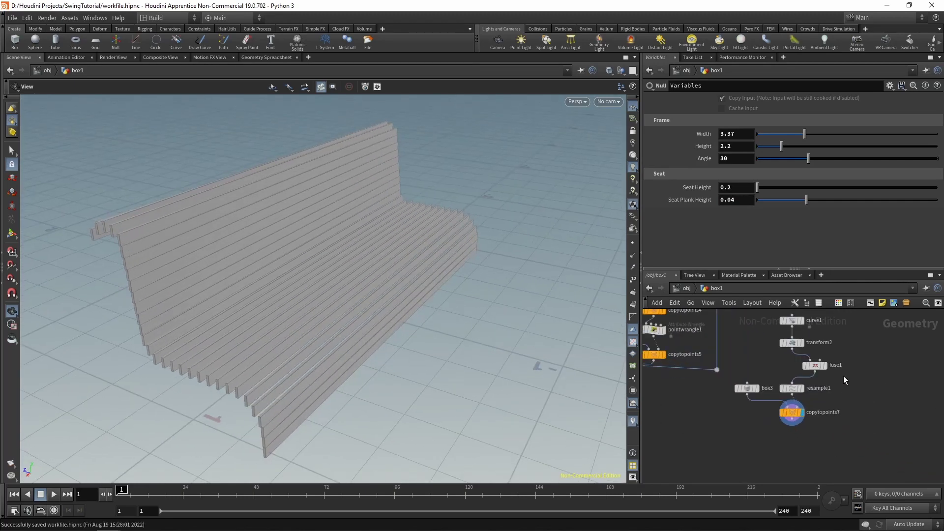
scroll(842, 376, "up", 2)
left_click_drag(777, 399, 765, 418)
key("Tab")
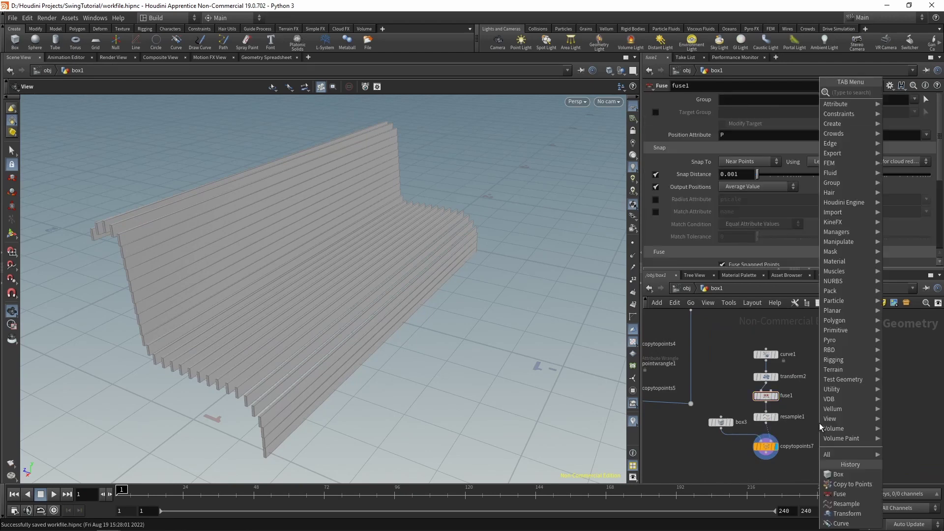
type("point")
key("Down")
key("Return")
left_click(799, 433)
middle_click_drag(798, 434, 803, 381)
left_click_drag(771, 396, 760, 407)
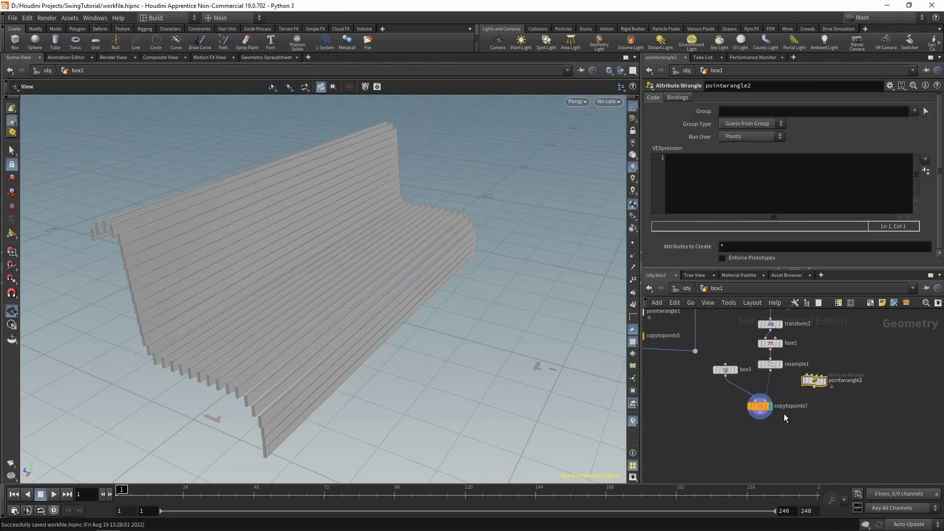
Step: Display resample1 with point numbers and examine the point order along the seat's side-profile curve
scroll(783, 414, "up", 5)
middle_click_drag(786, 339, 774, 374)
left_click(777, 345)
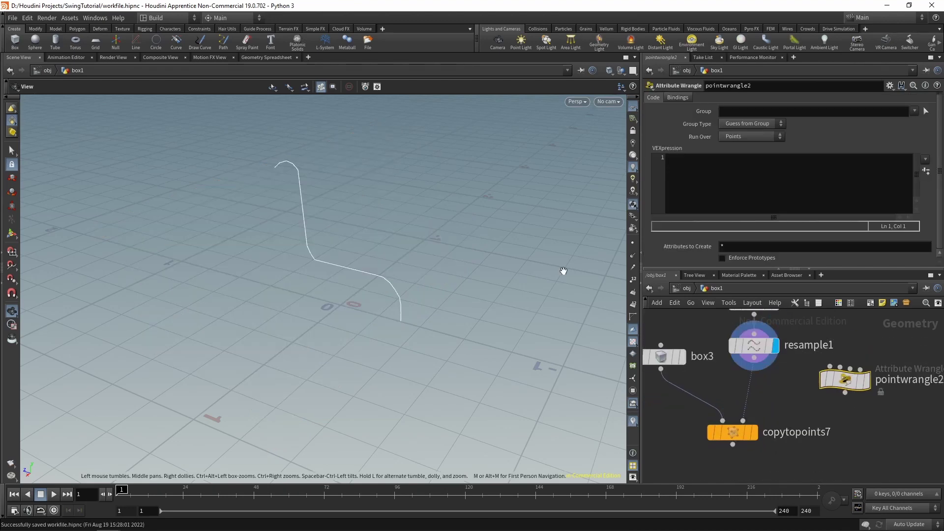
left_click(632, 280)
middle_click_drag(378, 218, 379, 244)
right_click_drag(380, 244, 421, 245)
middle_click_drag(322, 242, 319, 263)
right_click_drag(319, 264, 326, 268)
left_click_drag(315, 264, 289, 202)
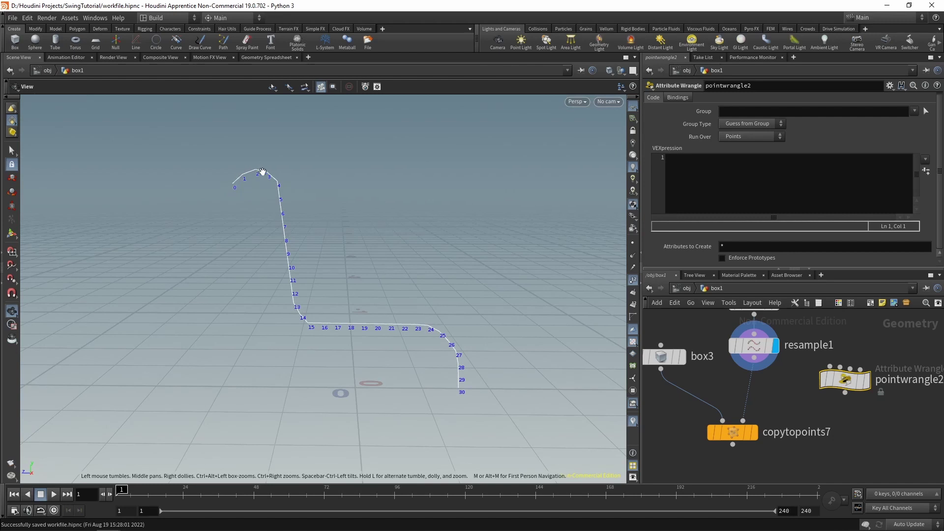
middle_click_drag(450, 328, 428, 322)
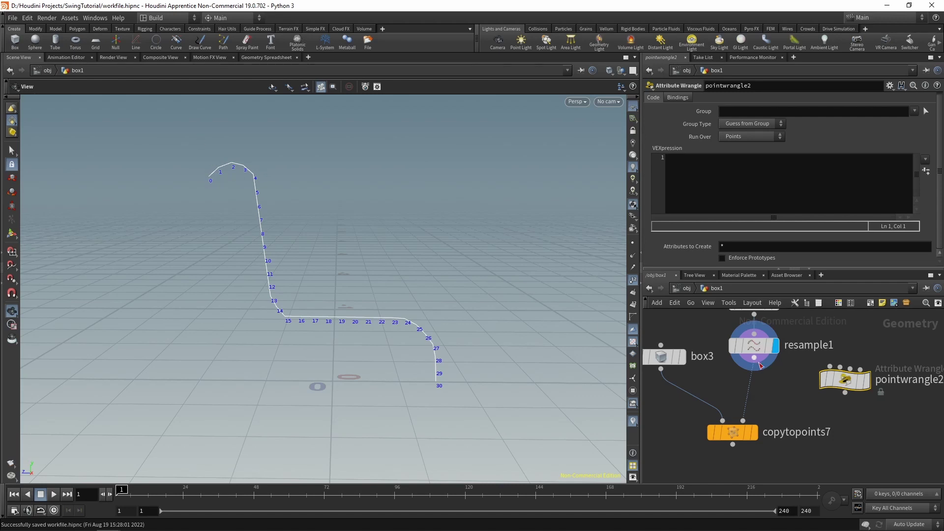
Step: Connect resample1 to the first input of pointwrangle2 and set Run Over to Detail (only once)
left_click_drag(757, 362, 847, 383)
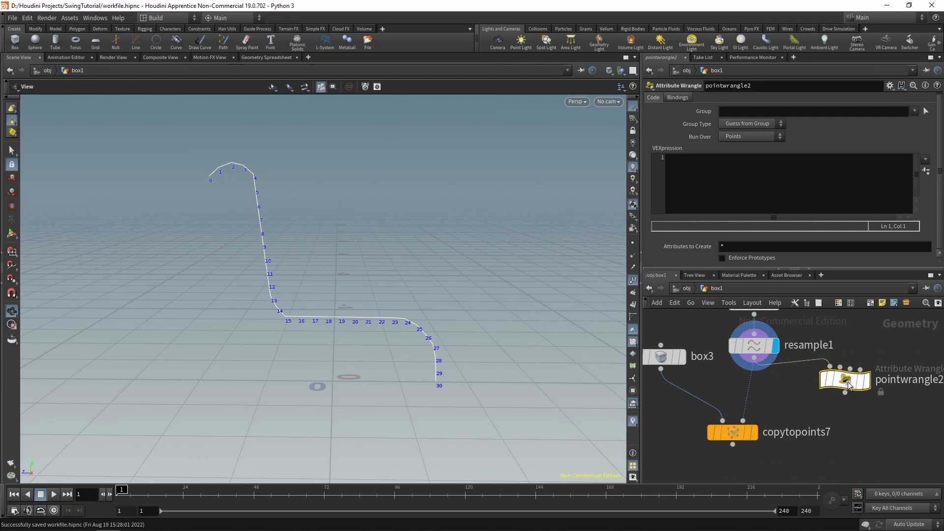
left_click(752, 137)
left_click(751, 147)
Step: Declare the point count in pointwrangle2's VEXpression with int npts = npoints(0);
left_click(729, 187)
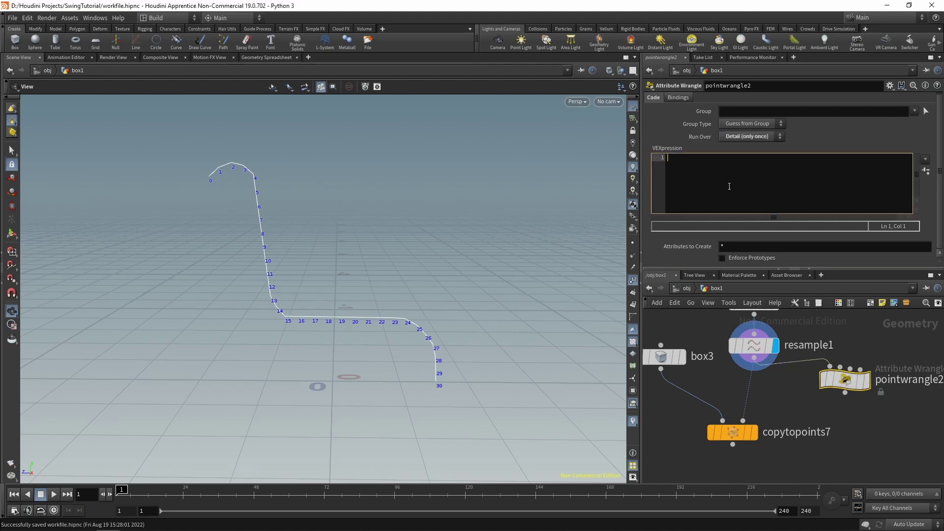
type("int npoints")
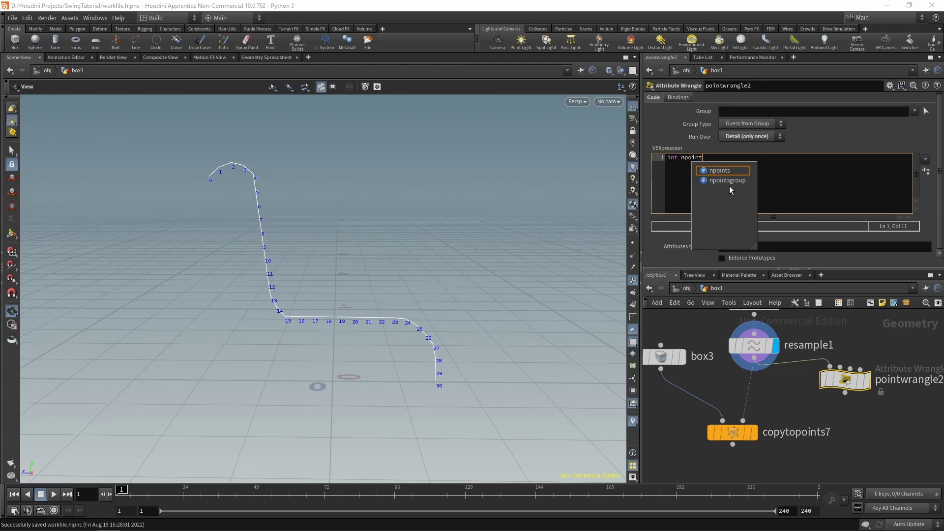
key("BackSpace")
key("BackSpace")
key("BackSpace")
key("BackSpace")
type("ts = ")
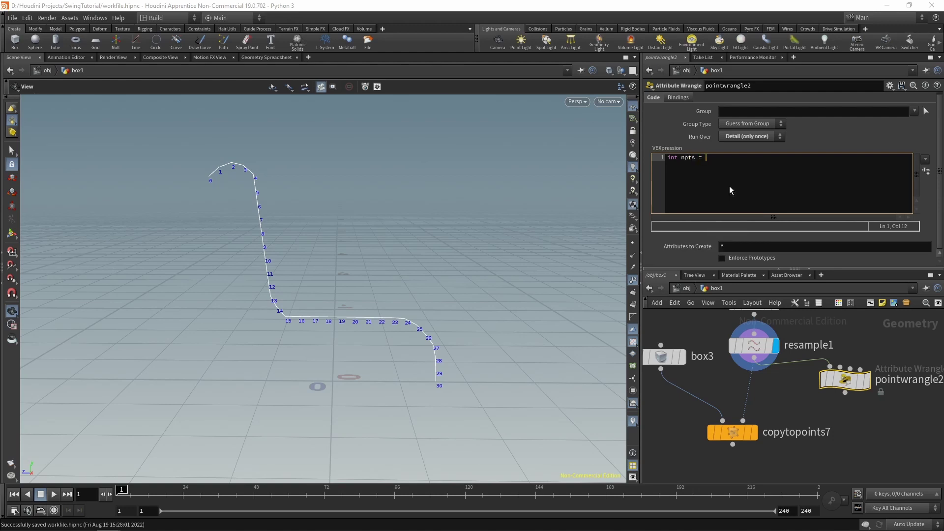
type("npoints(0);")
Step: Add the loop for(int pt=0; pt<npts; pt++) with an empty braced body below the npts declaration
key("Return")
key("Return")
type("for(int")
type("pt ")
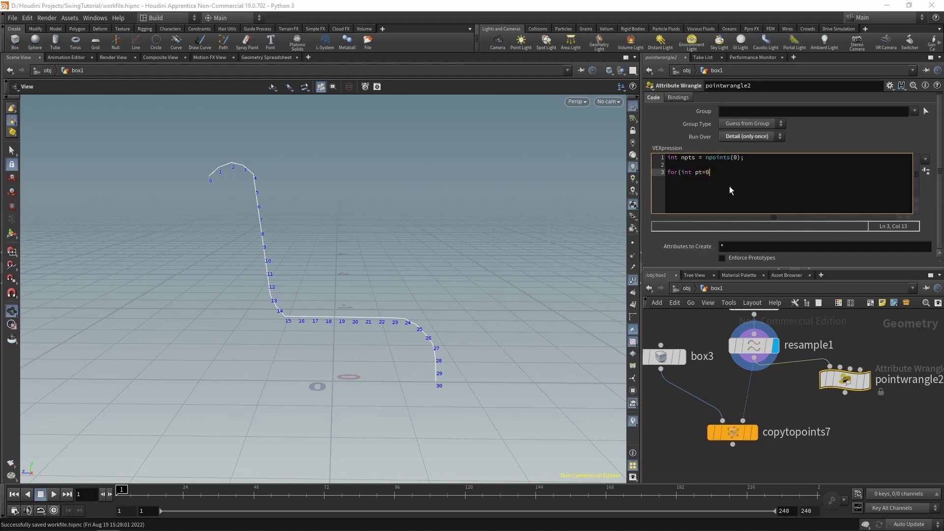
type("0; pt<npts; pt++)")
key("Return")
type("{")
key("Return")
key("Return")
type("}")
key("Up")
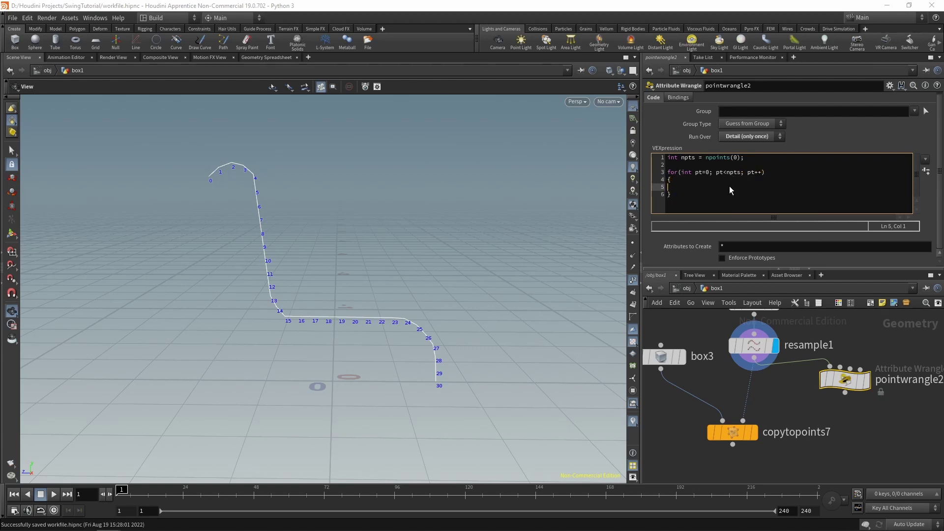
Step: Inside the for loop, add the condition if(pt!=npts-1) with an empty, indented braced block
key("Tab")
type("if(pt==npts-")
key("Left")
key("Left")
key("Left")
key("Left")
key("Left")
key("Left")
type("!")
key("End")
key("Return")
type("{")
key("Return")
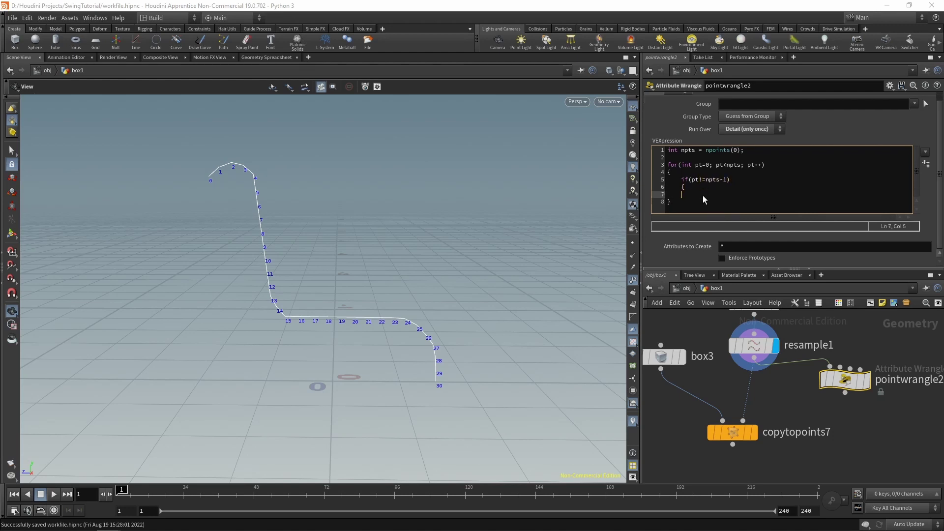
key("Return")
type("}")
key("Up")
key("Tab")
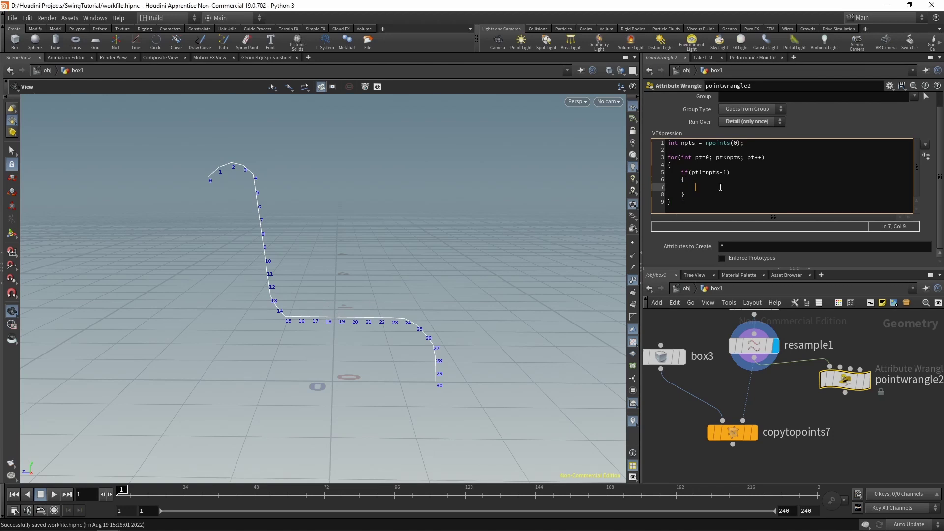
Step: In the if block, declare vector P0 = point(0, "P", pt); and vector P1 = point(0, "P", pt+1);
type("vector ")
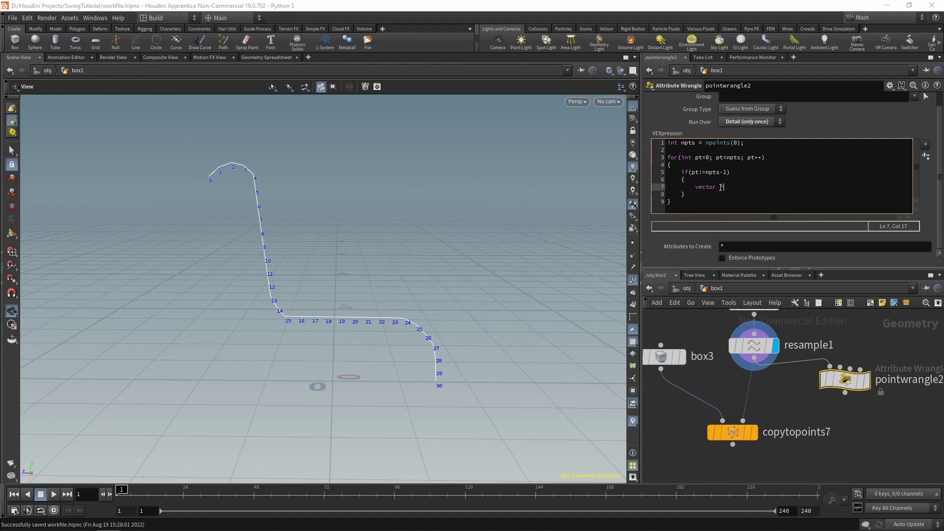
type("p0 = poi")
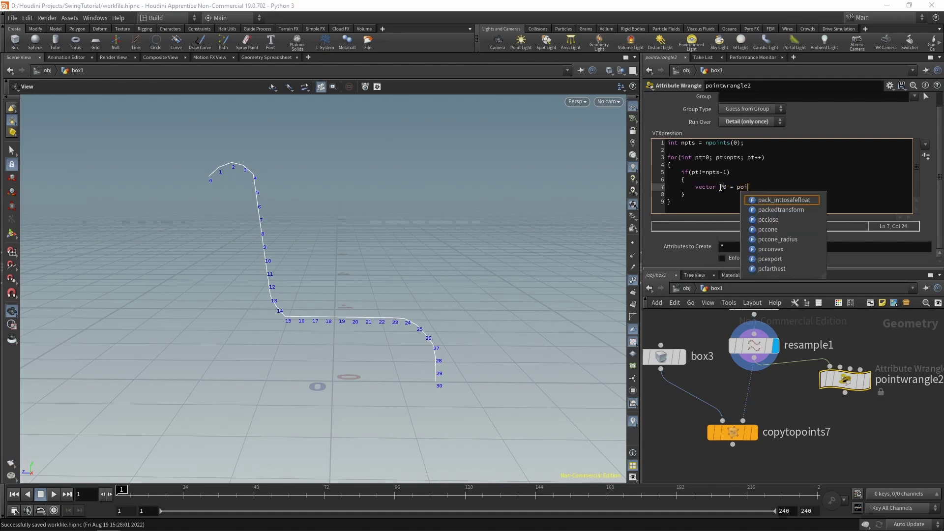
type("nt(0, \"P")
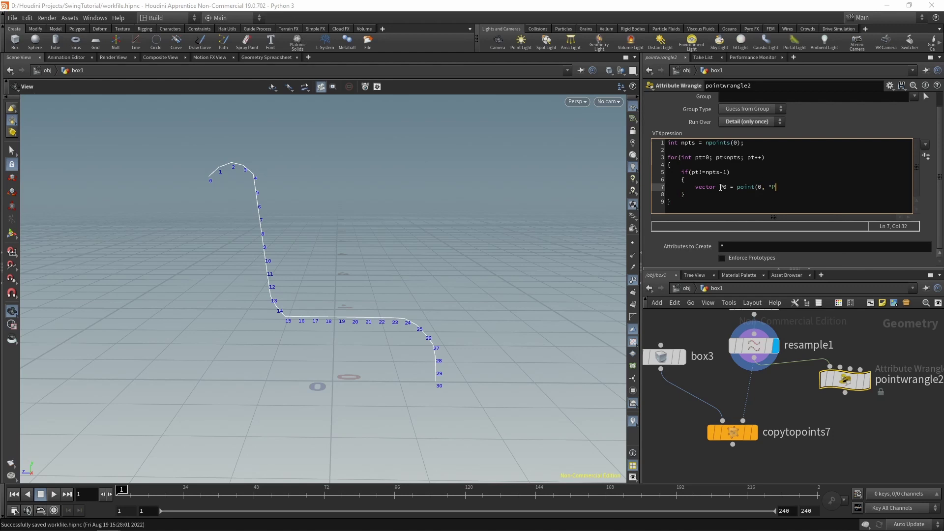
type("\", pt);")
key("Return")
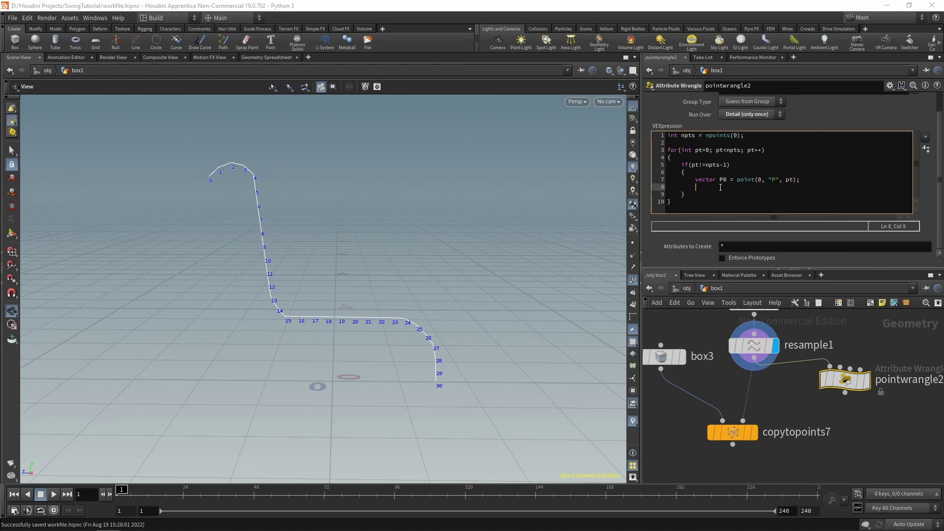
type("vector P1 = point(0, \"P\", pt")
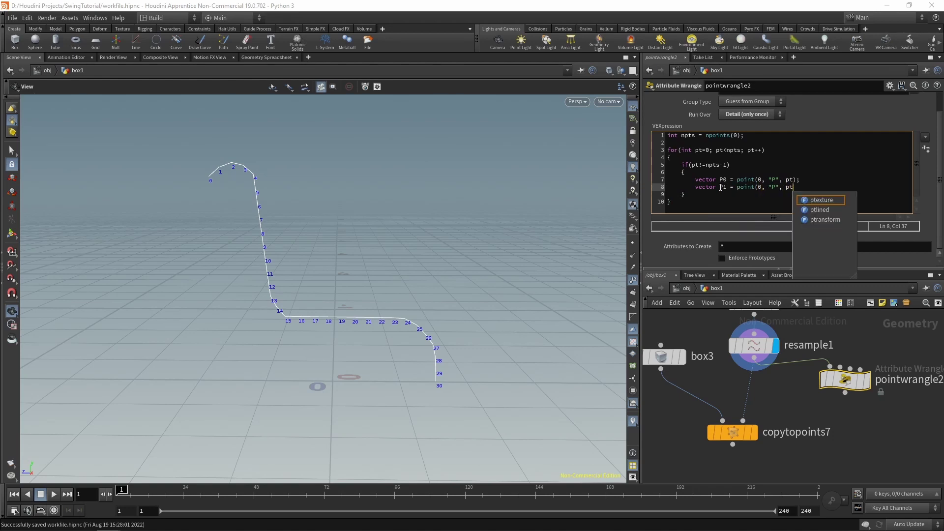
type("+1);")
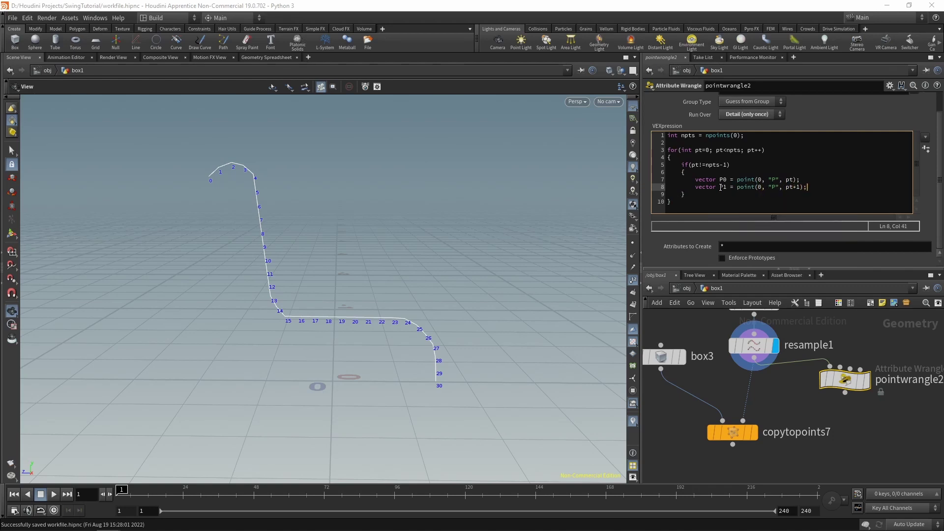
Step: Below the P0 and P1 declarations, add vector dir = normalize(P1 - P0);
key("Return")
key("Return")
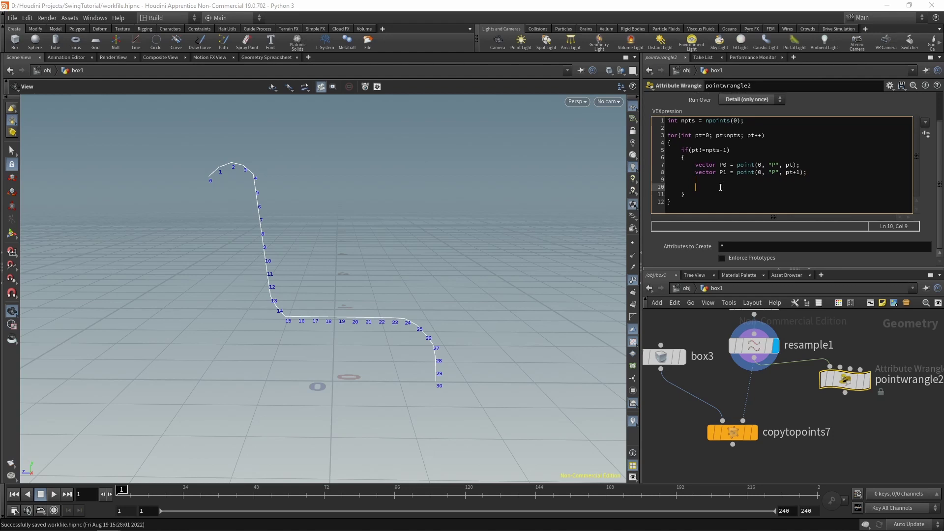
type("vector dir = normalize")
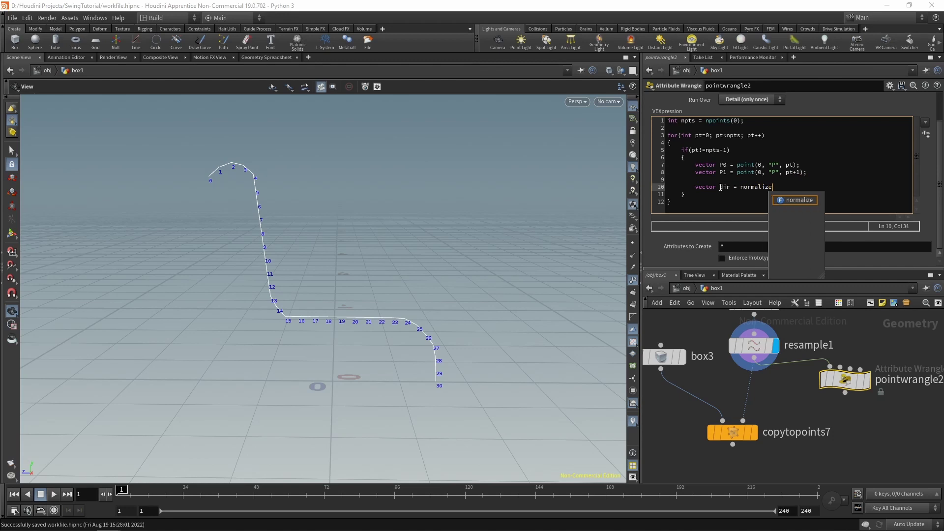
type("(P1,")
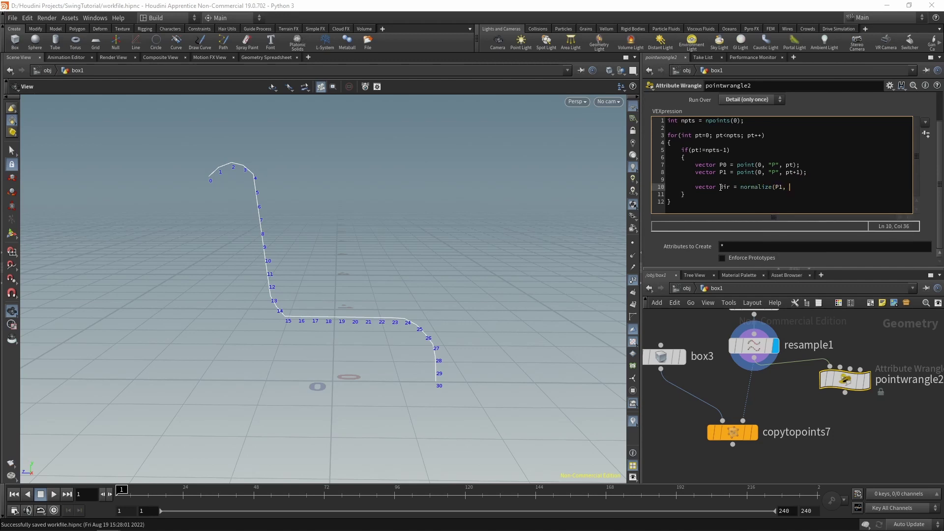
key("BackSpace")
key("BackSpace")
type(" - P0);")
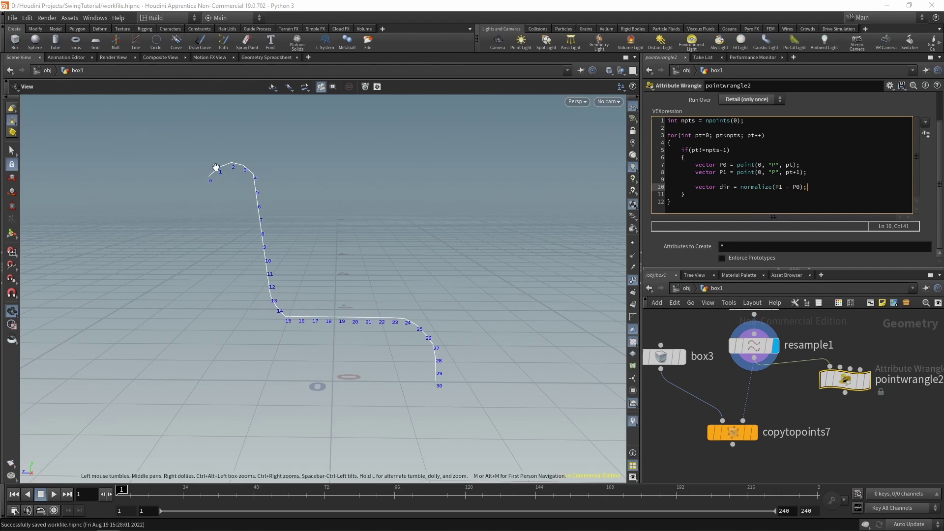
Step: Compute each point's normal below the direction line with vector N = cross(dir, {1, 0, 0});
key("Return")
key("Return")
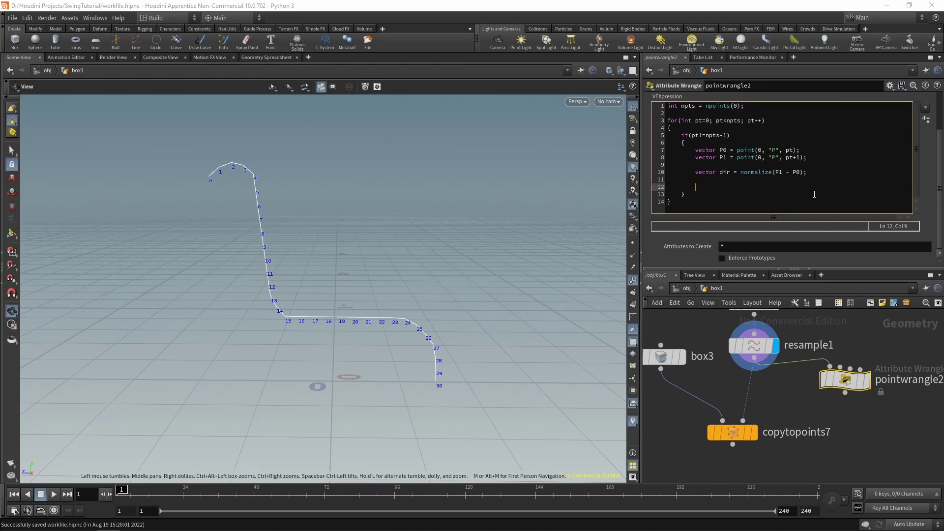
type("vector N = cross(dir,")
left_click_drag(326, 305, 220, 341)
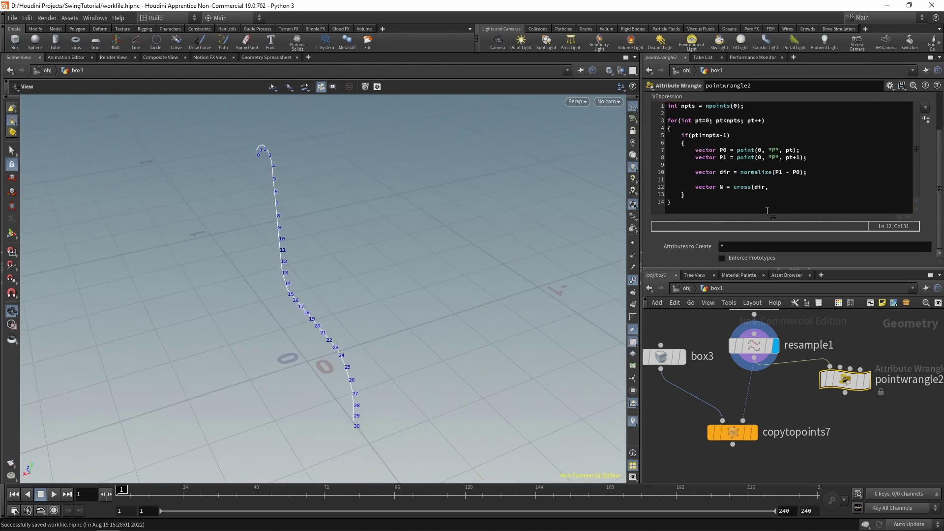
left_click(773, 186)
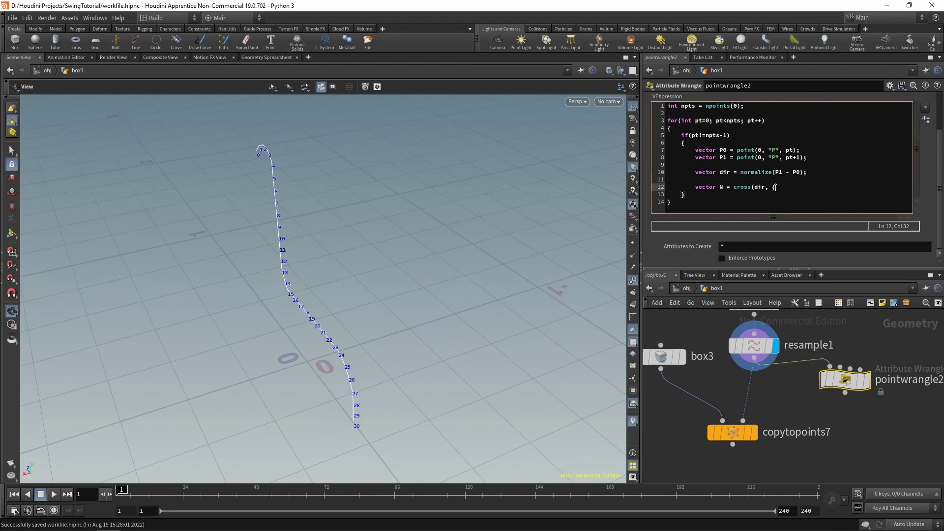
type("{1, 0,0 });")
Step: Write the normal to each point by adding setpointattrib(0, "N", pt, N, "set"); at the end of the if block
key("Return")
key("Return")
type("setpoint")
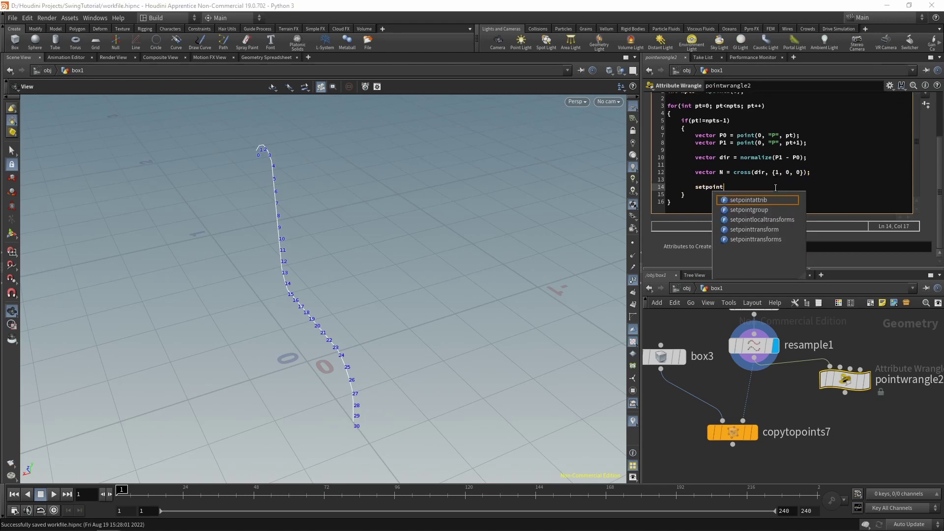
type("attrib(")
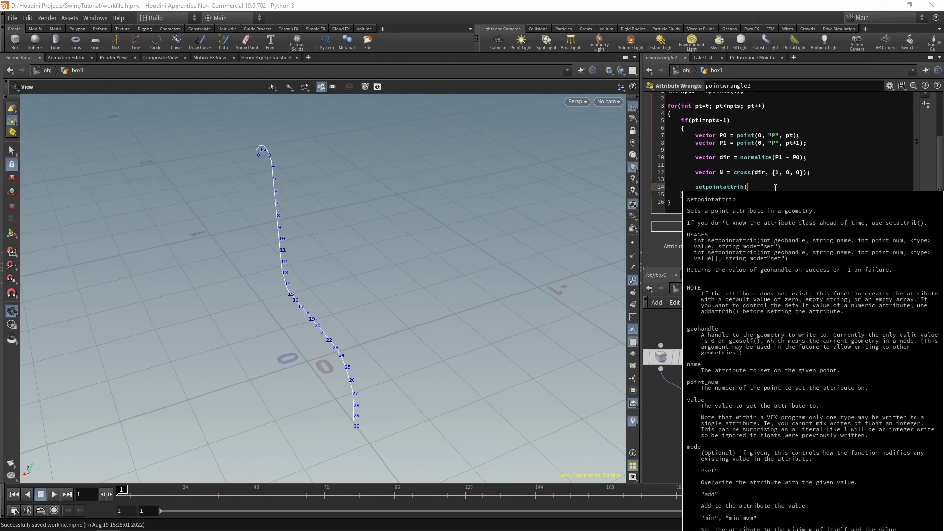
type("0, \"N\", pt,")
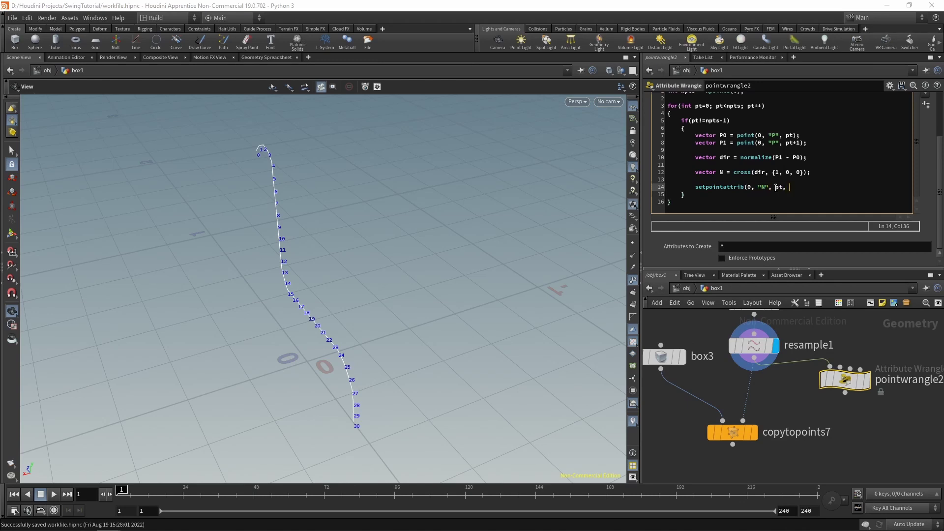
type(" N, \"set\");")
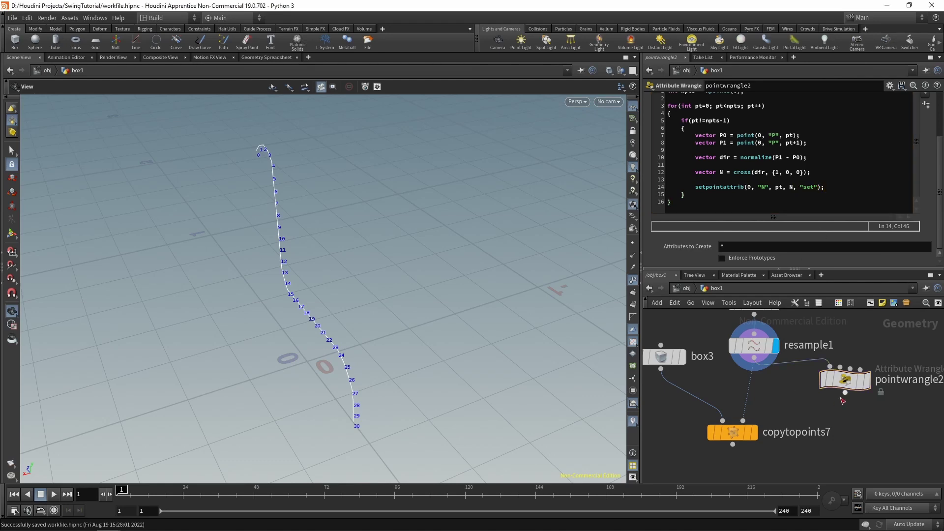
Step: Feed pointwrangle2's output into copytopoints7's target points, display copytopoints7 and inspect the plank orientation along the seat profile
left_click(754, 434)
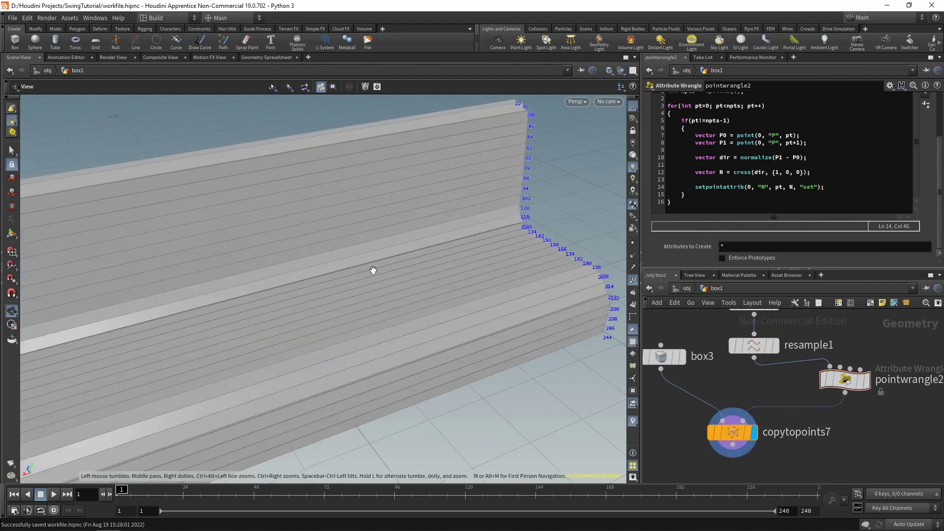
left_click_drag(372, 268, 400, 297)
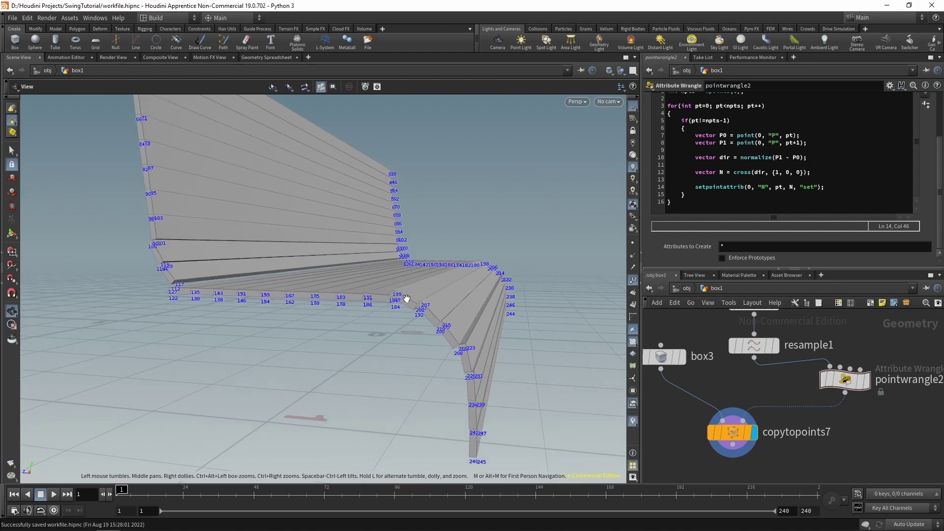
left_click_drag(394, 299, 394, 320)
left_click_drag(388, 277, 380, 285)
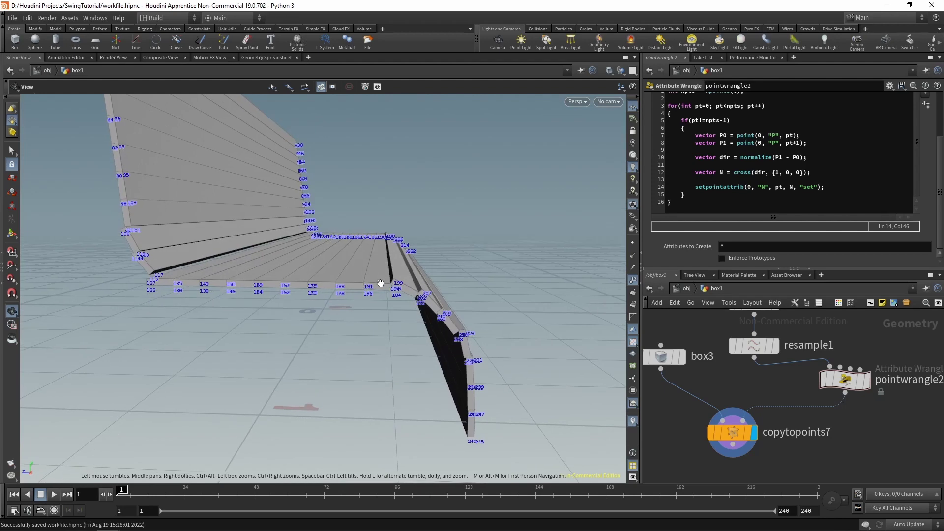
left_click_drag(230, 283, 257, 282)
Step: Display box3 and paste a relative reference to its Y size into its Y center
middle_click_drag(724, 362, 759, 385)
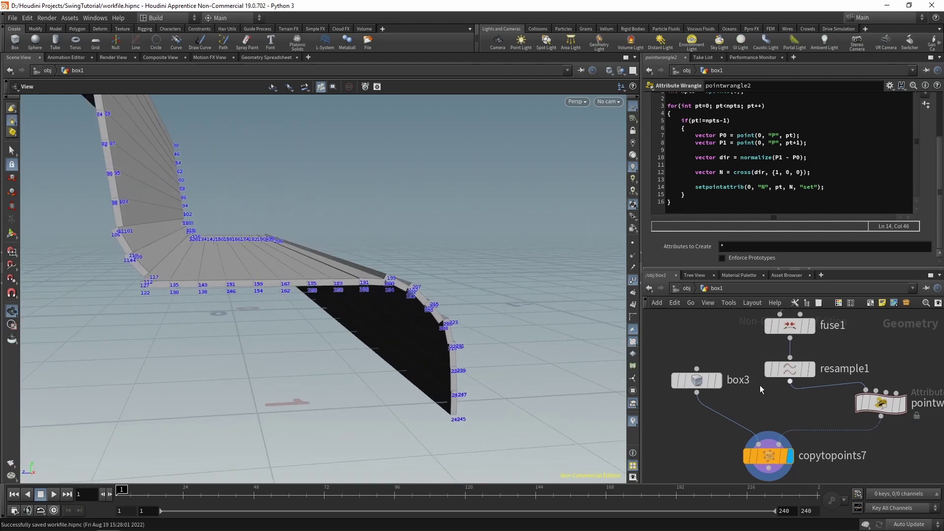
left_click(719, 381)
left_click_drag(409, 323, 341, 364)
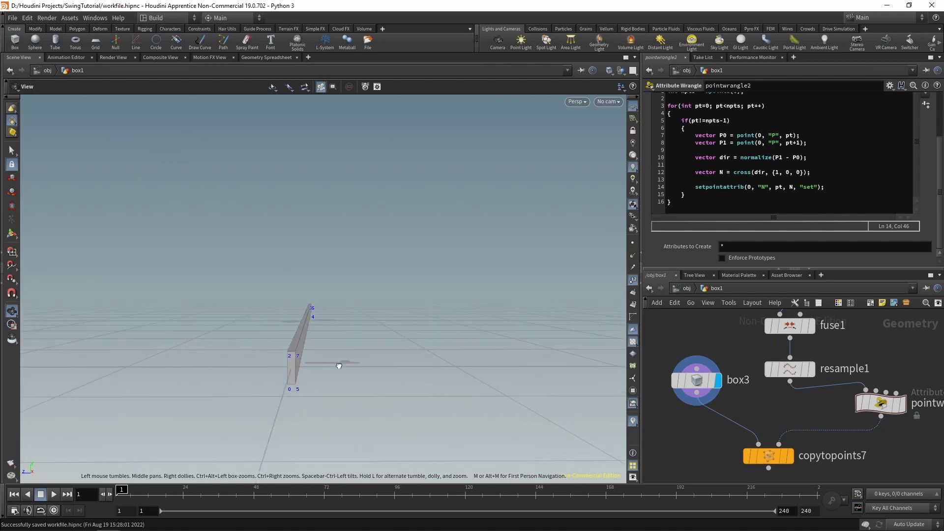
left_click(700, 380)
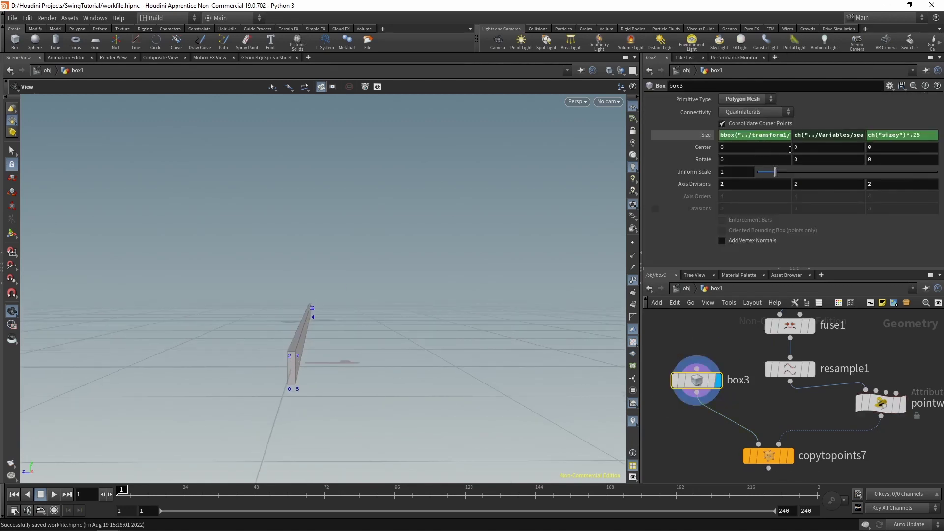
left_click(811, 137)
right_click(810, 138)
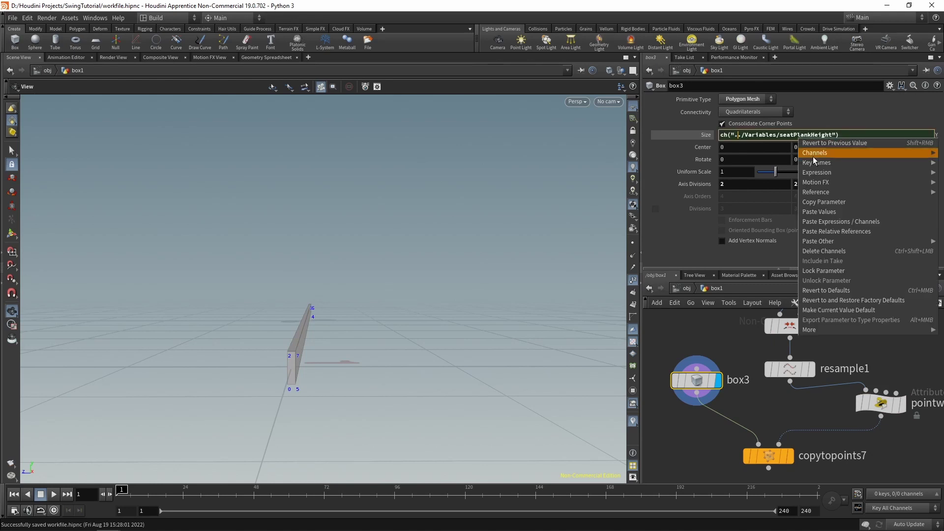
left_click(819, 201)
left_click(820, 148)
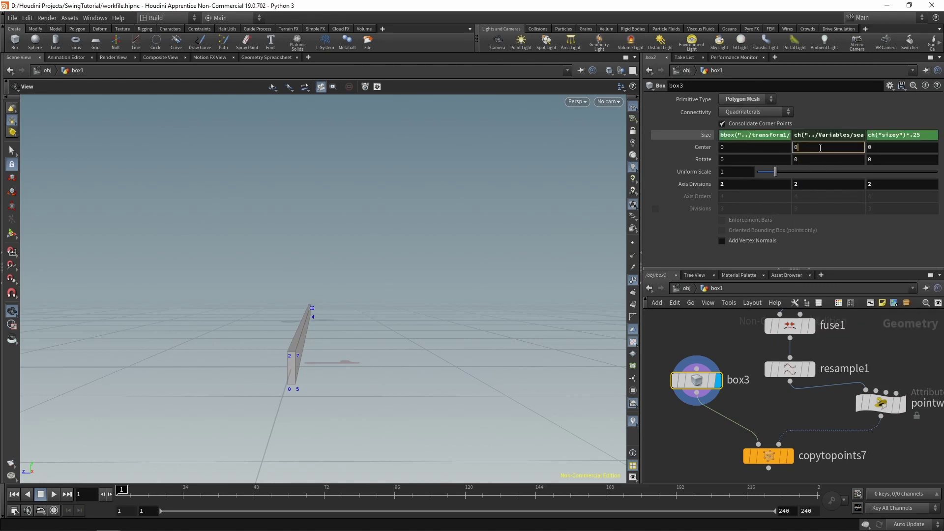
right_click(820, 147)
left_click(832, 244)
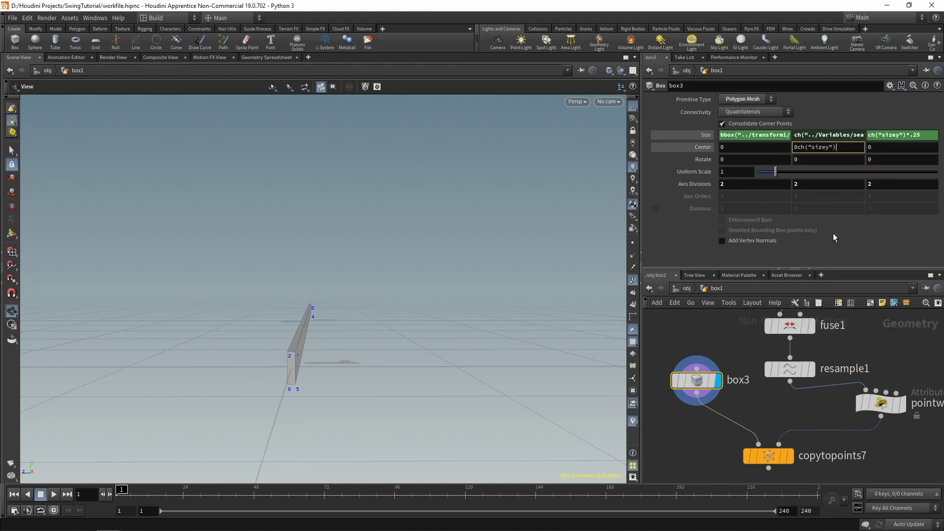
Step: Set box3's Y center expression to -ch("sizey")*0.5 and display copytopoints7 again
key("ctrl+a")
key("Left")
key("Left")
key("Left")
key("Home")
key("Delete")
type("-")
key("End")
type("*0.5")
key("Return")
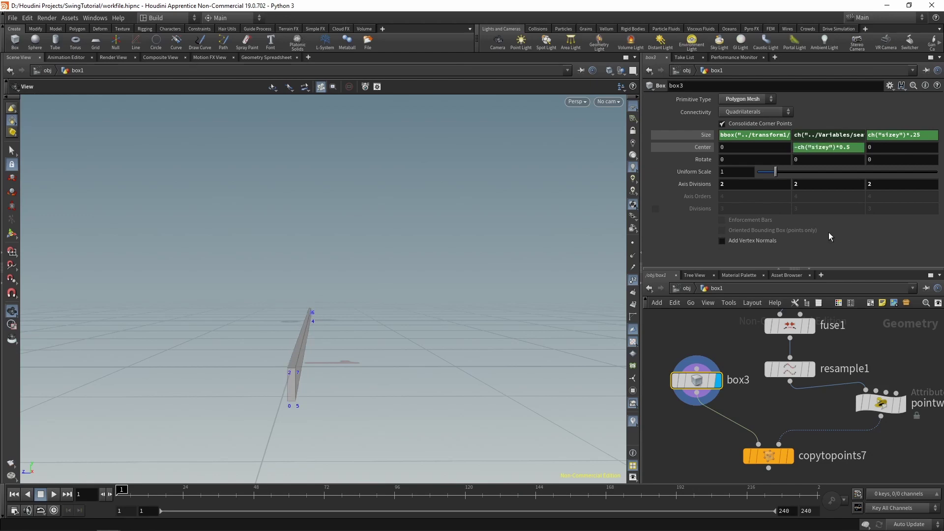
left_click(790, 456)
left_click_drag(432, 306, 379, 259)
Step: In pointwrangle2, declare vector N = {0, 0, 1}; above the for loop
left_click(880, 403)
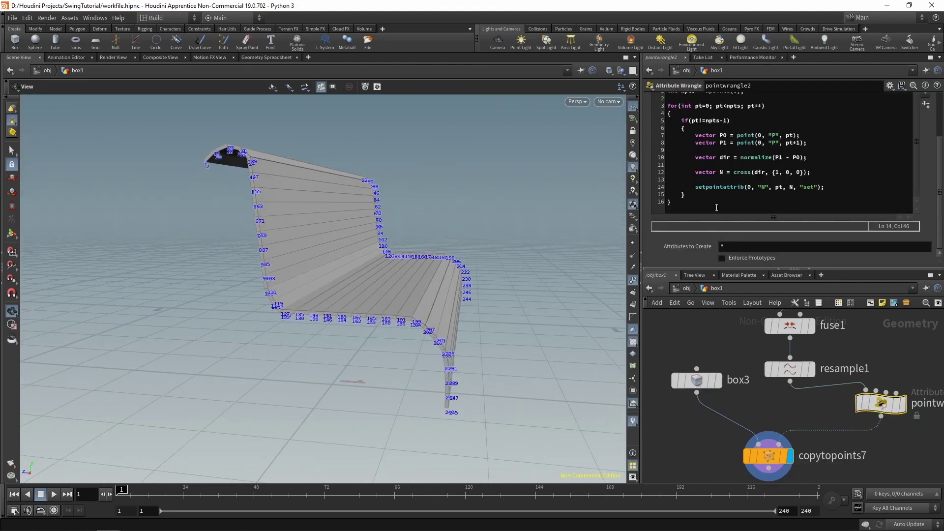
scroll(733, 146, "up", 1)
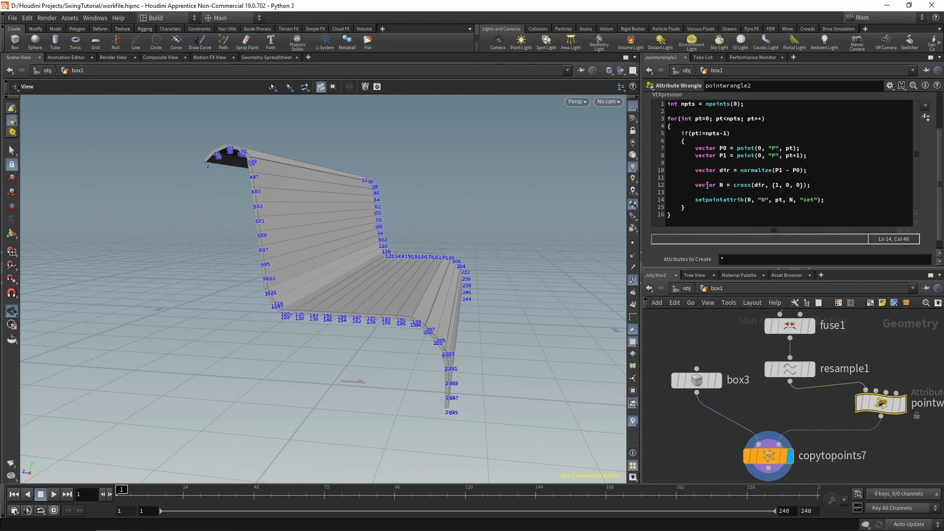
left_click_drag(695, 185, 724, 185)
left_click(685, 112)
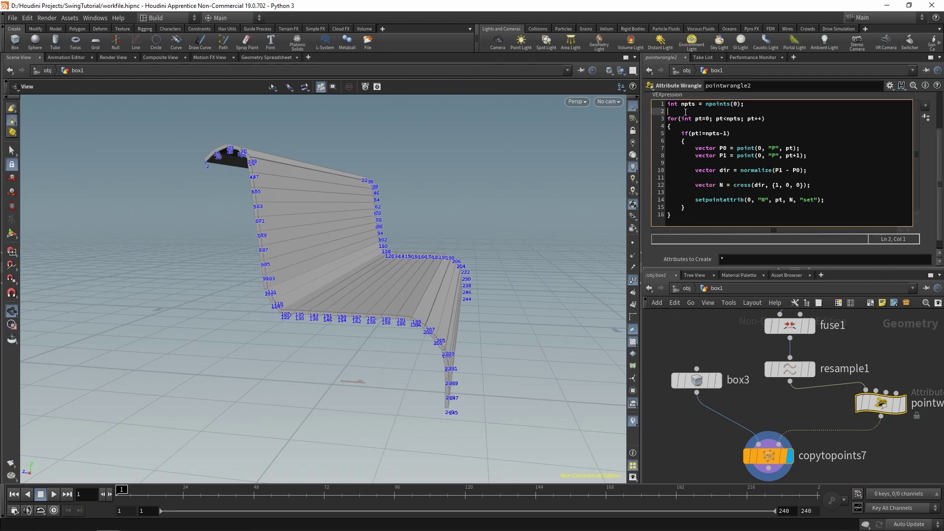
key("Return")
key("Return")
key("Up")
key("ctrl+v")
type("= ")
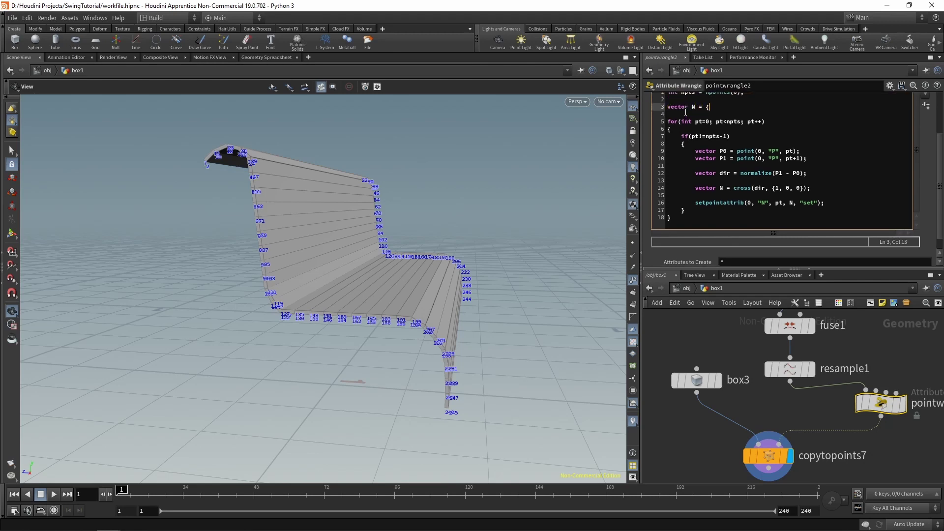
type("{0, 0, 1}")
Step: Remove the vector keyword from the cross product line so it reads N = cross(dir, {1, 0, 0});
double_click(703, 192)
key("Delete")
key("Delete")
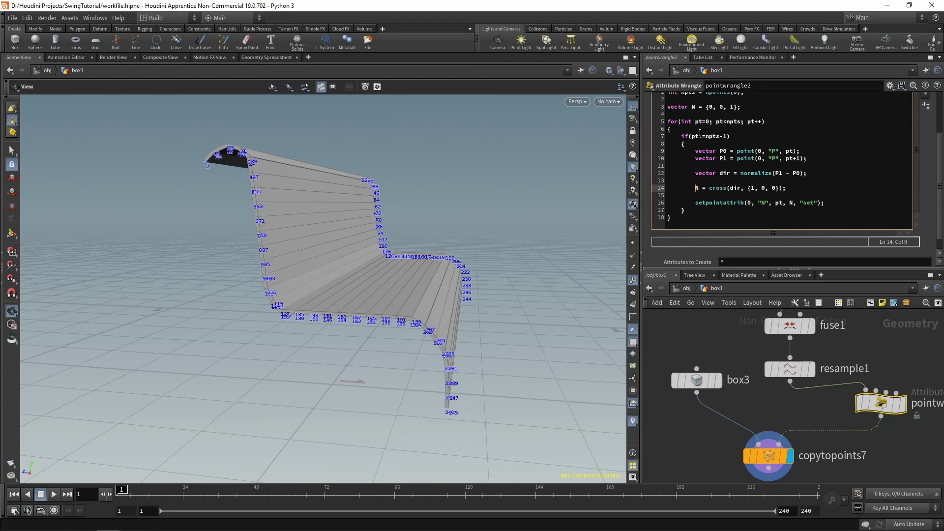
Step: Move the setpointattrib line out of the if block to the end of the for loop's body
key("Down")
key("BackSpace")
left_click_drag(830, 201, 696, 203)
key("ctrl+x")
key("Down")
key("End")
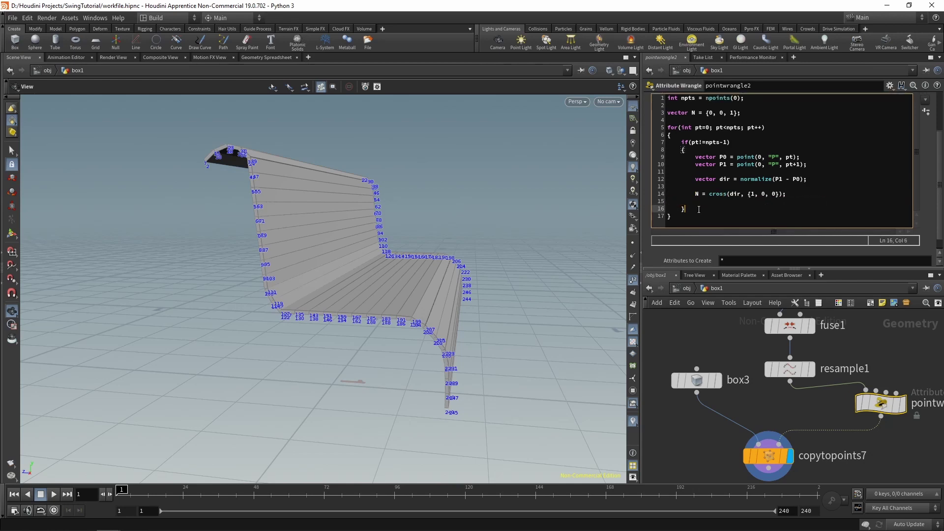
key("Return")
key("Return")
key("ctrl+v")
left_click_drag(702, 189, 639, 187)
key("BackSpace")
key("BackSpace")
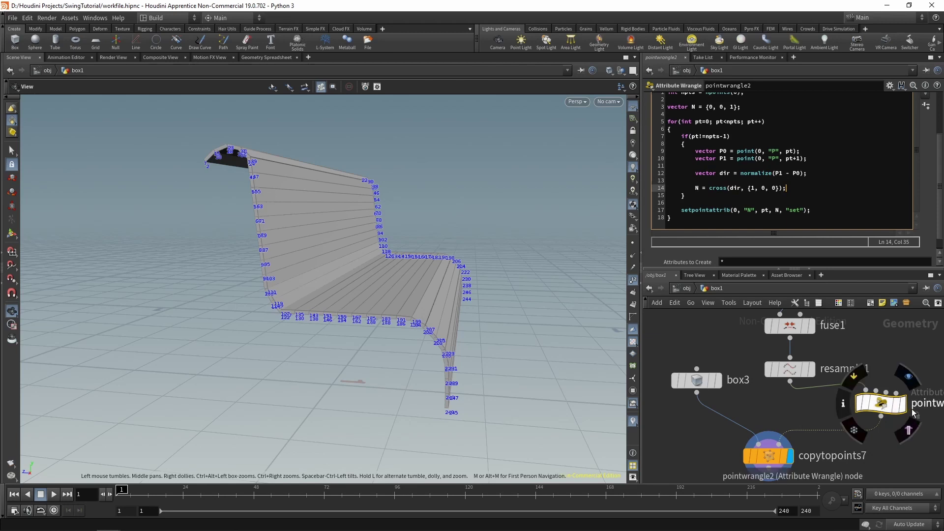
Step: View the points of resample1's curve, redisplay copytopoints7's planks and save the file
left_click(812, 369)
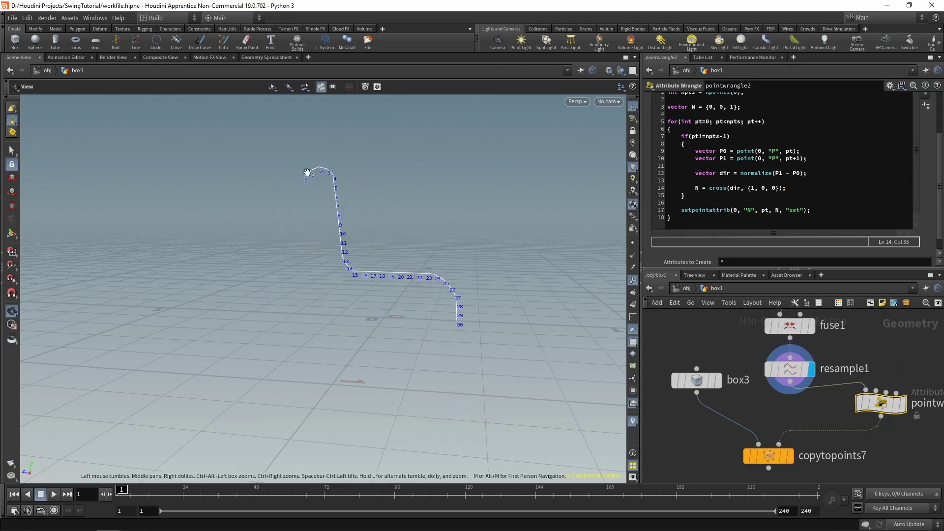
right_click_drag(462, 324, 511, 325)
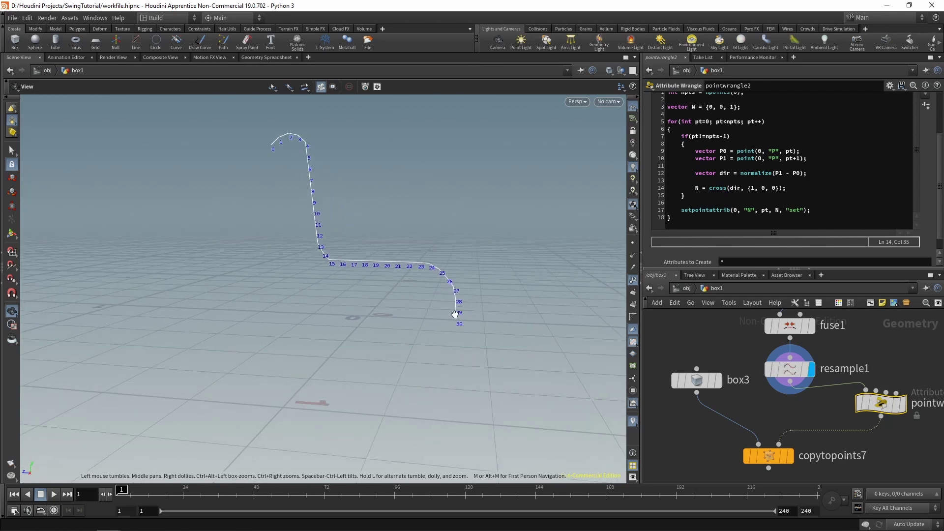
left_click(790, 455)
left_click_drag(390, 300, 331, 299)
key("ctrl+s")
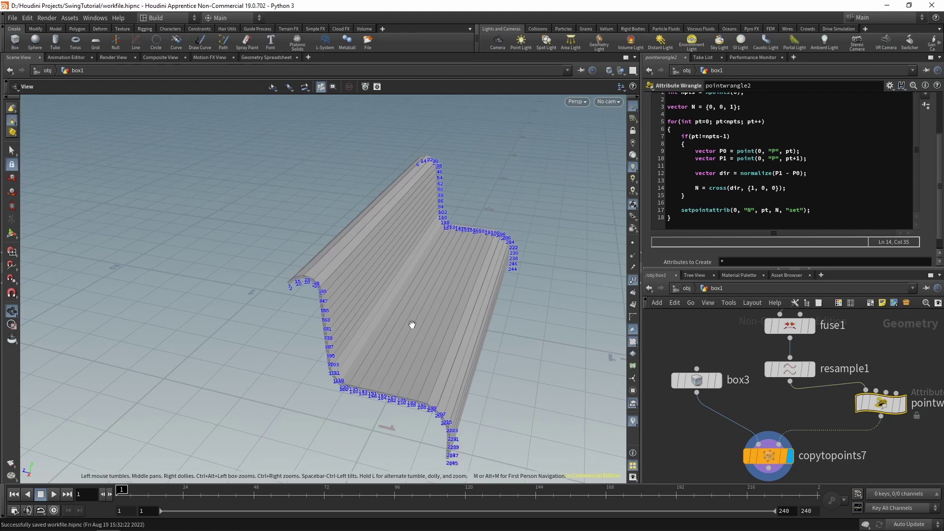
Step: Turn off the point numbers in the viewport and display transform1
left_click_drag(413, 326, 427, 272)
left_click(633, 279)
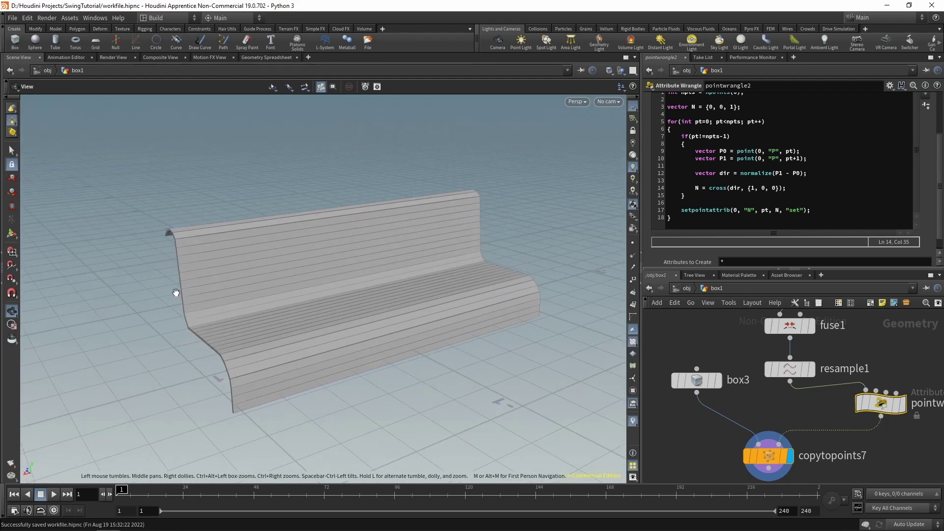
scroll(803, 373, "down", 5)
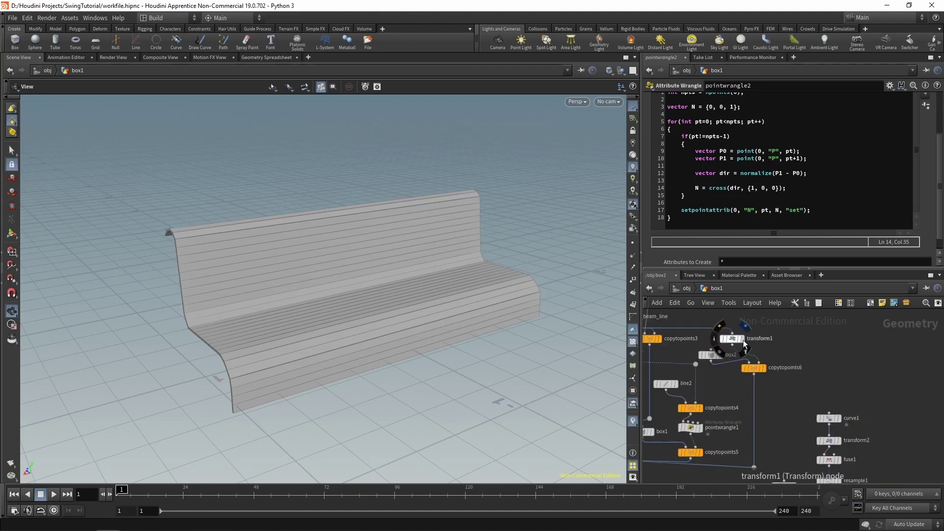
left_click(742, 339)
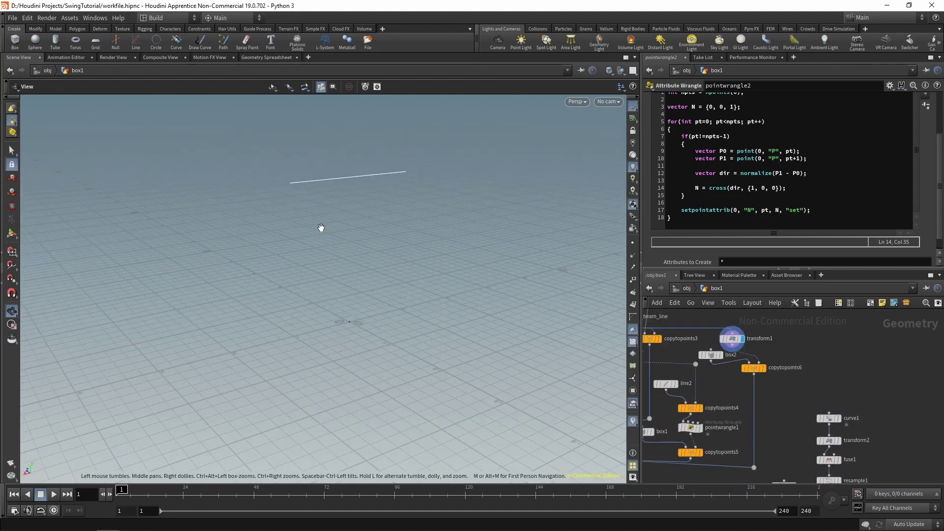
Step: Add a Transform node, connect transform1's output to it and place it beside curve1
middle_click_drag(859, 369, 765, 370)
key("Tab")
type("tran")
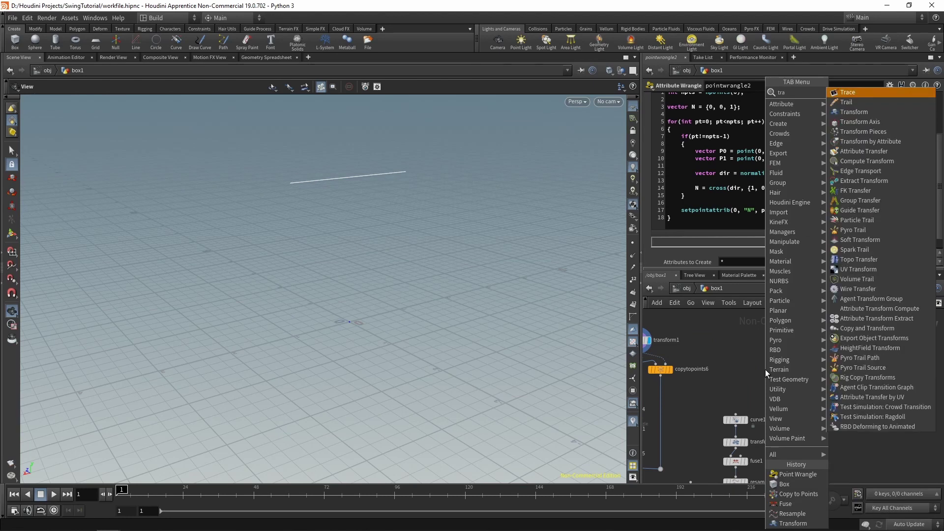
key("Return")
left_click(777, 373)
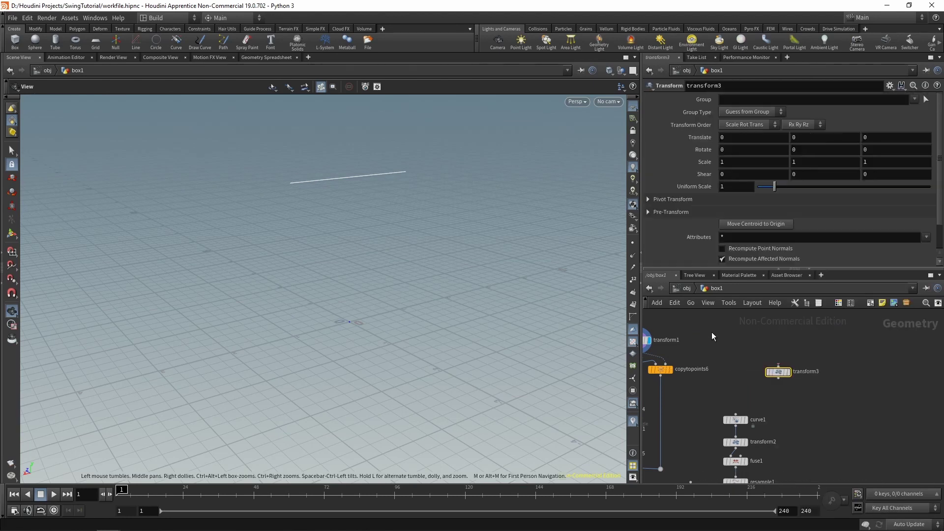
middle_click_drag(712, 331, 747, 329)
left_click_drag(674, 344, 804, 361)
middle_click_drag(805, 361, 782, 317)
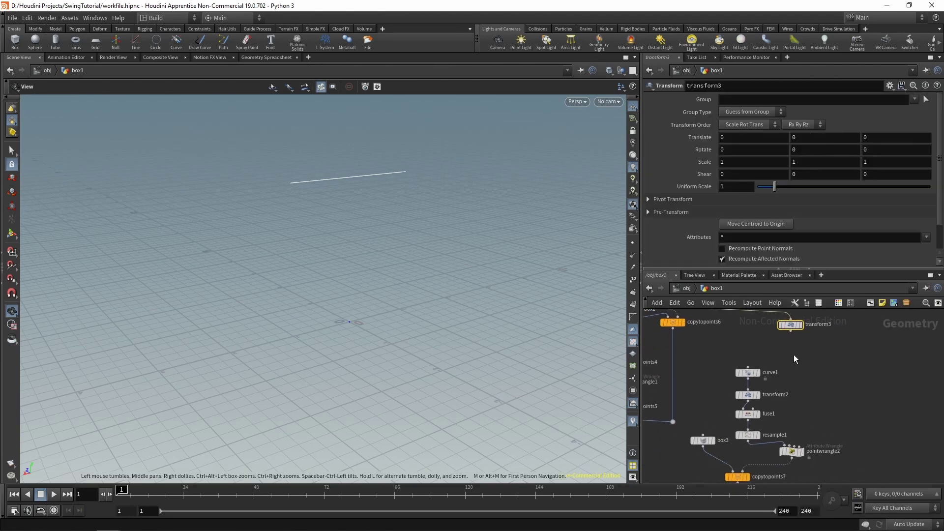
left_click_drag(790, 324, 822, 368)
middle_click_drag(822, 374, 814, 401)
scroll(815, 401, "down", 5)
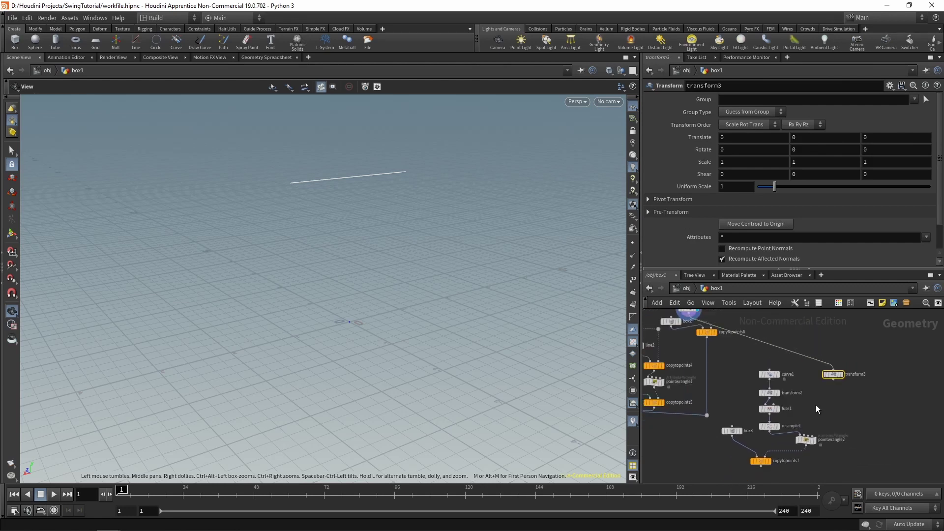
Step: Edit the Variables node's parameter interface and add a Float parameter to the Seat folder
middle_click_drag(756, 368, 903, 401)
scroll(770, 350, "up", 1)
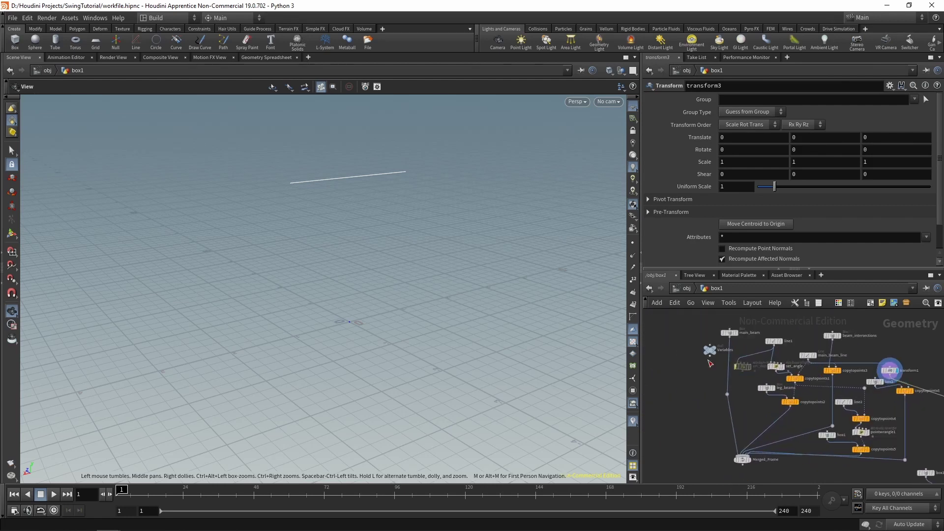
left_click(711, 350)
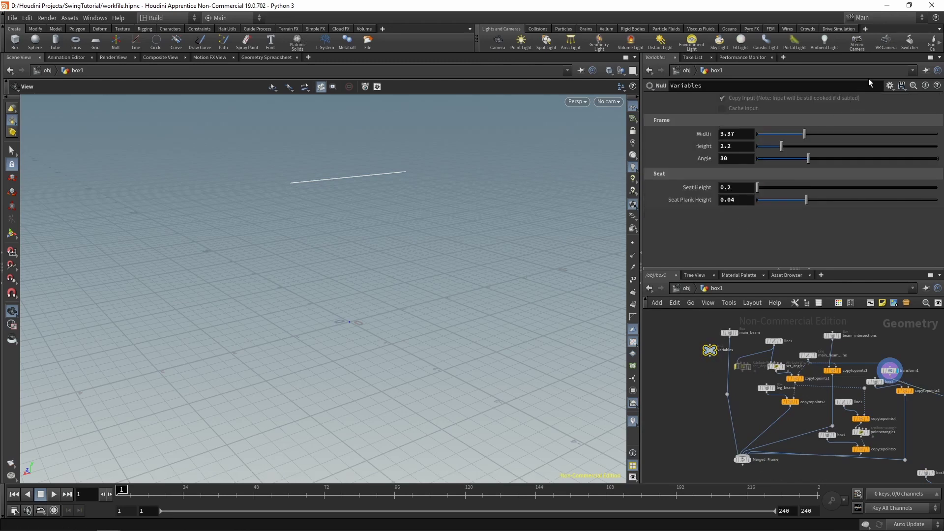
left_click(890, 85)
left_click(816, 93)
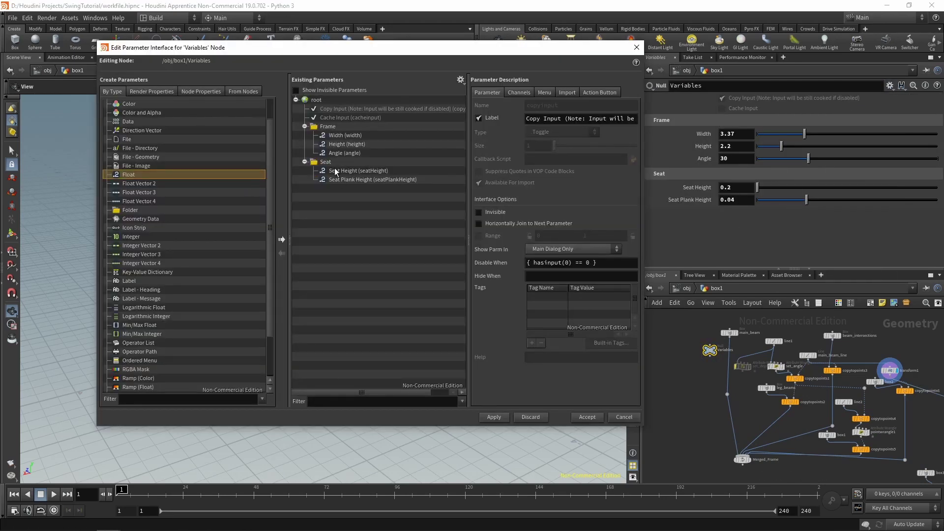
left_click_drag(143, 174, 330, 163)
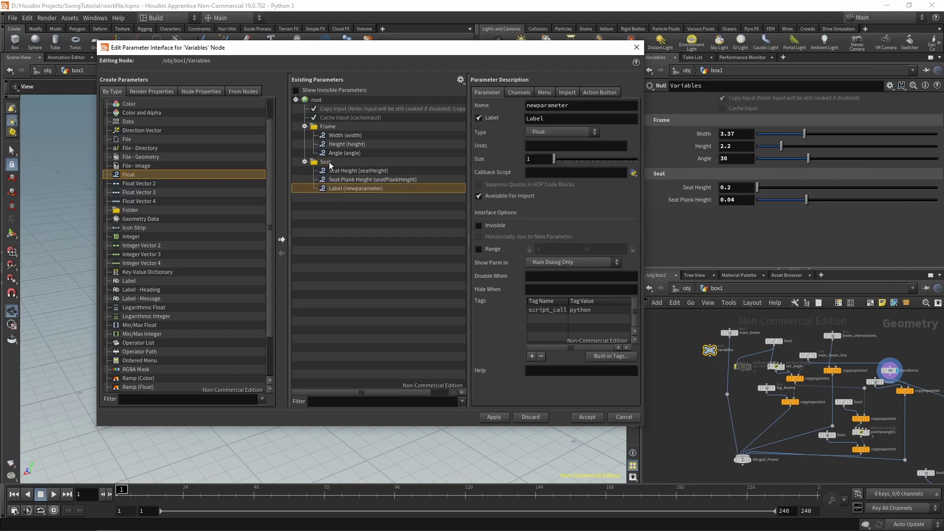
Step: Name the new Float parameter armrestHeight and label it Arm Rest Height
double_click(552, 105)
type("ar")
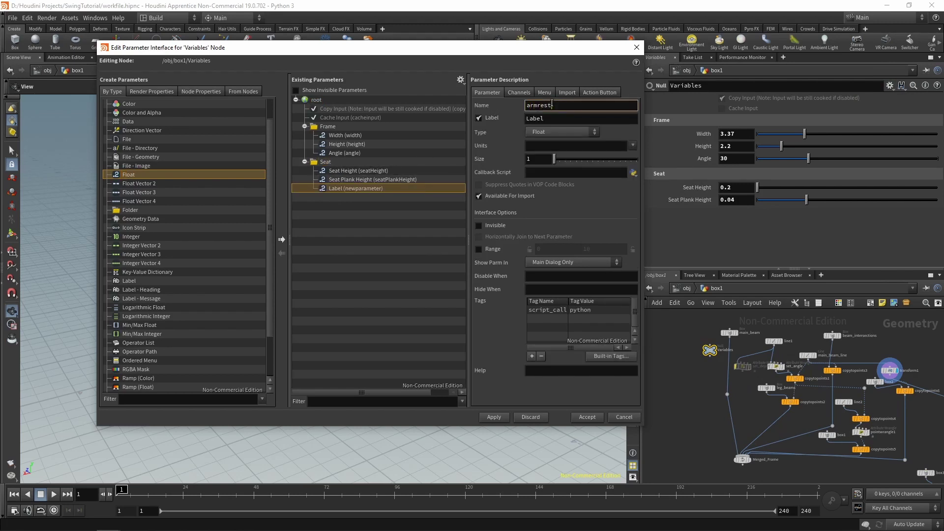
key("Tab")
type("A")
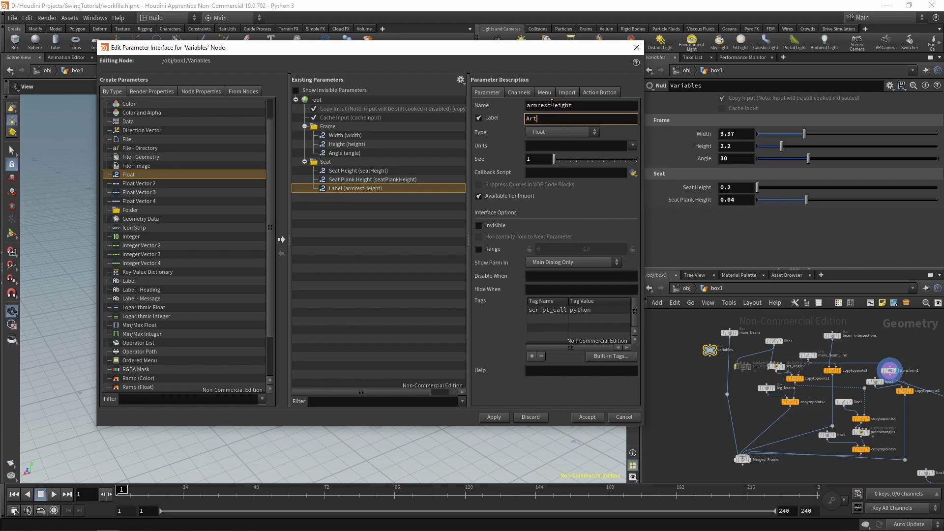
type("rm Rest Height")
key("Return")
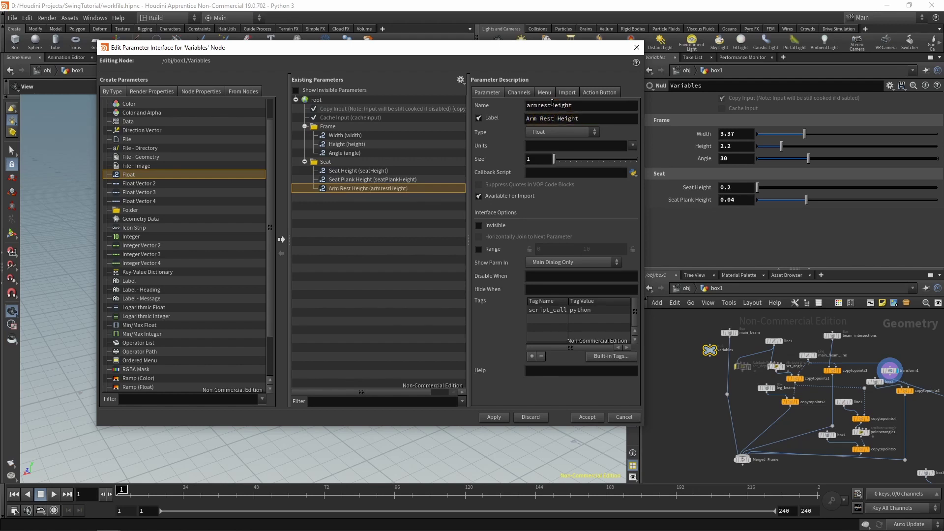
Step: Enable a range of 0.2 to 1 for the Arm Rest Height parameter and lock its minimum
left_click(478, 249)
left_click(551, 252)
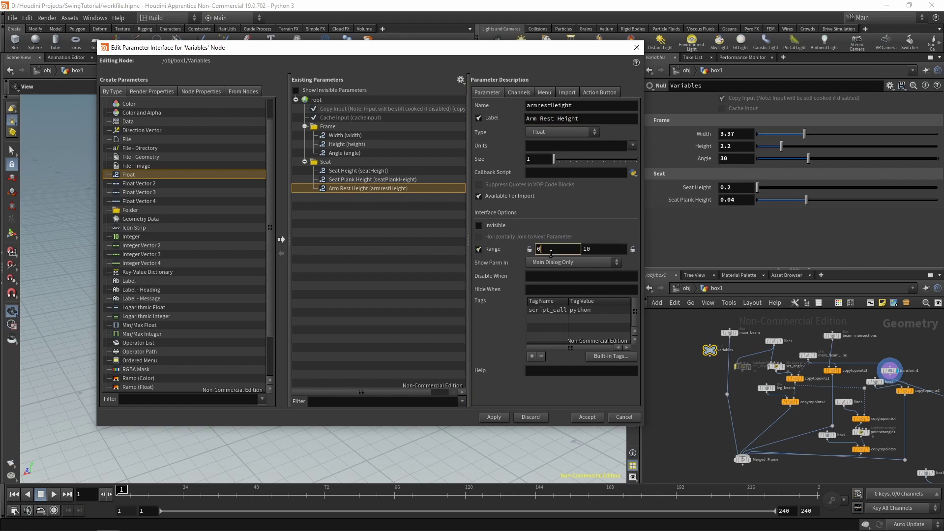
type(".2")
key("Return")
left_click(530, 250)
Step: Set the Seat Height parameter's range maximum to 1.5 and accept the edited parameter interface
left_click(357, 171)
left_click(599, 249)
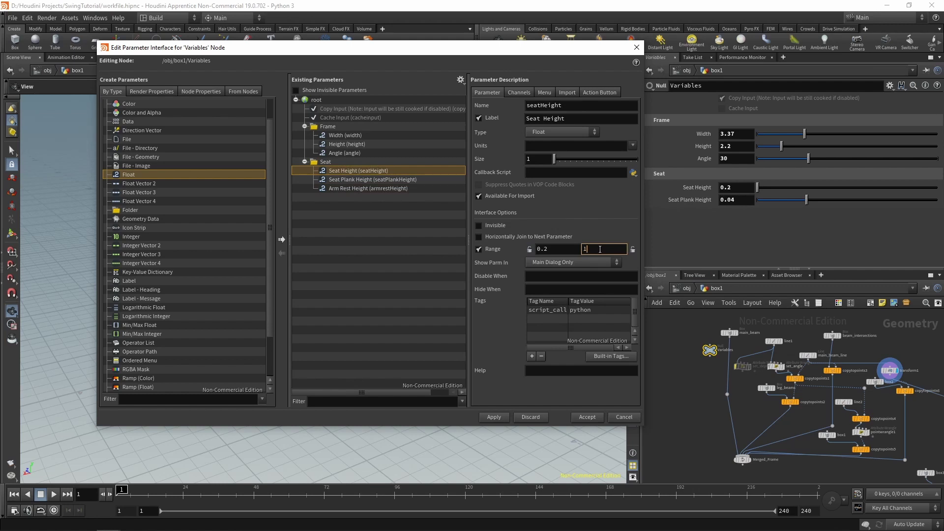
type("5")
key("Return")
left_click(341, 179)
left_click(341, 170)
left_click(350, 189)
left_click(493, 417)
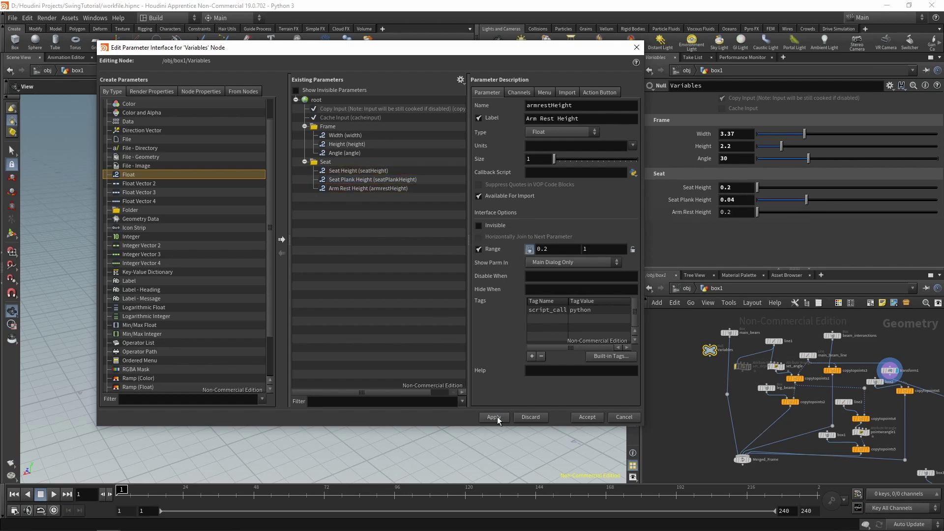
left_click(590, 417)
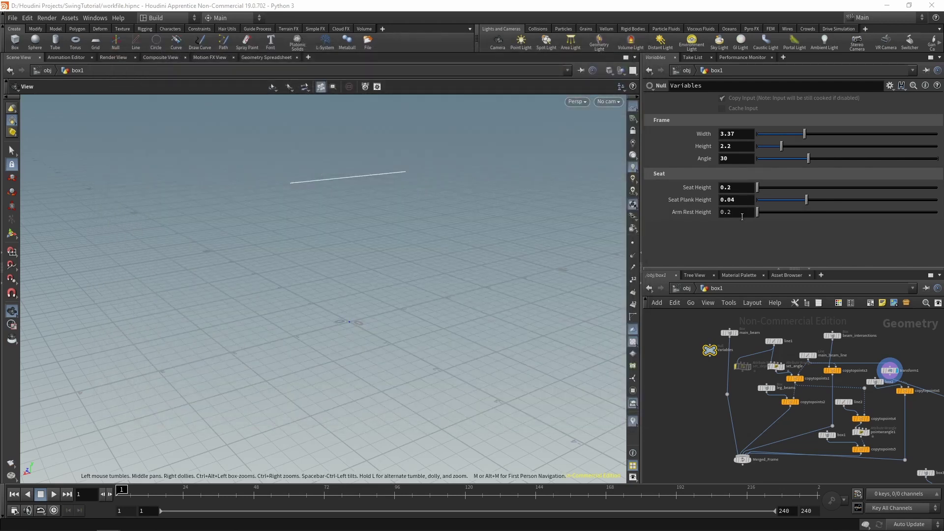
Step: Set Arm Rest Height to 0.3 on the Variables node and copy that parameter
left_click(742, 216)
key("BackSpace")
type("3")
key("Return")
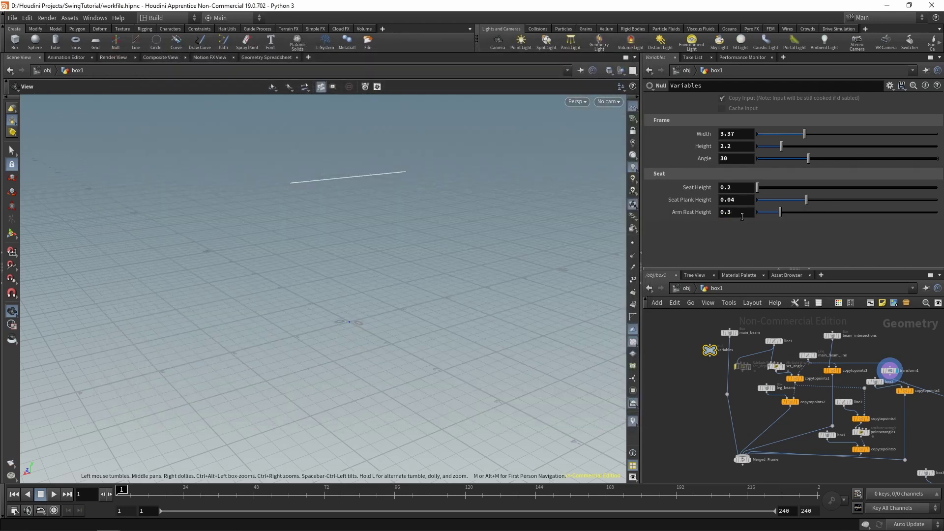
right_click(692, 211)
left_click(715, 276)
Step: Examine transform1's settings and its connection to transform3
middle_click_drag(904, 372, 666, 337)
scroll(770, 389, "up", 4)
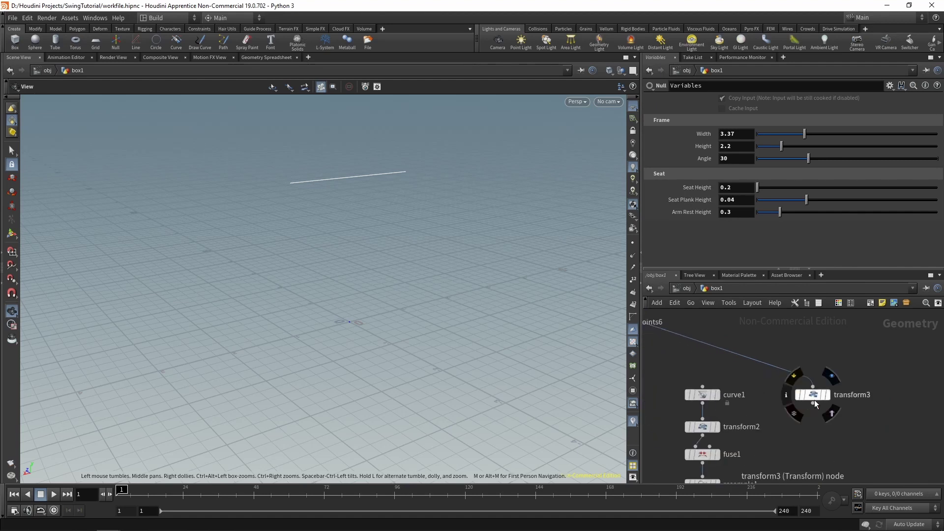
left_click(813, 395)
middle_click_drag(736, 331, 769, 341)
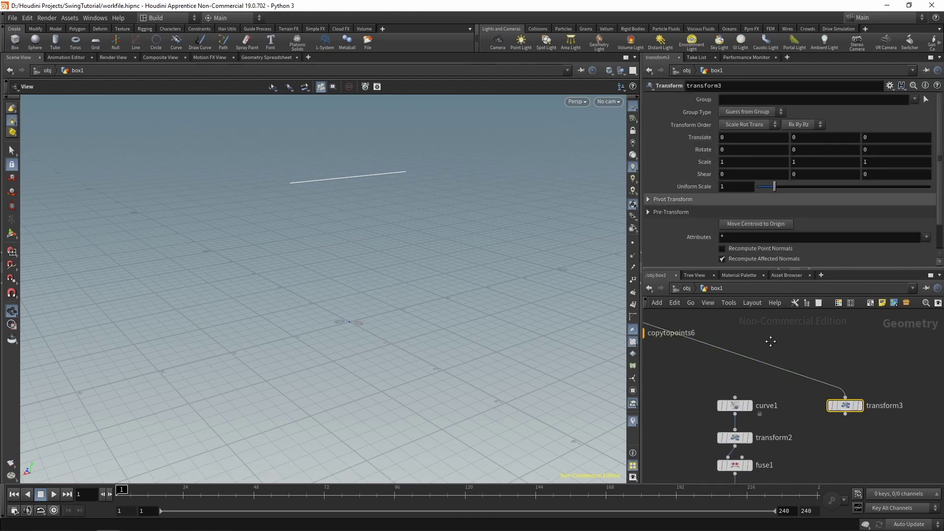
scroll(769, 341, "down", 2)
middle_click_drag(664, 340, 766, 378)
left_click(726, 335)
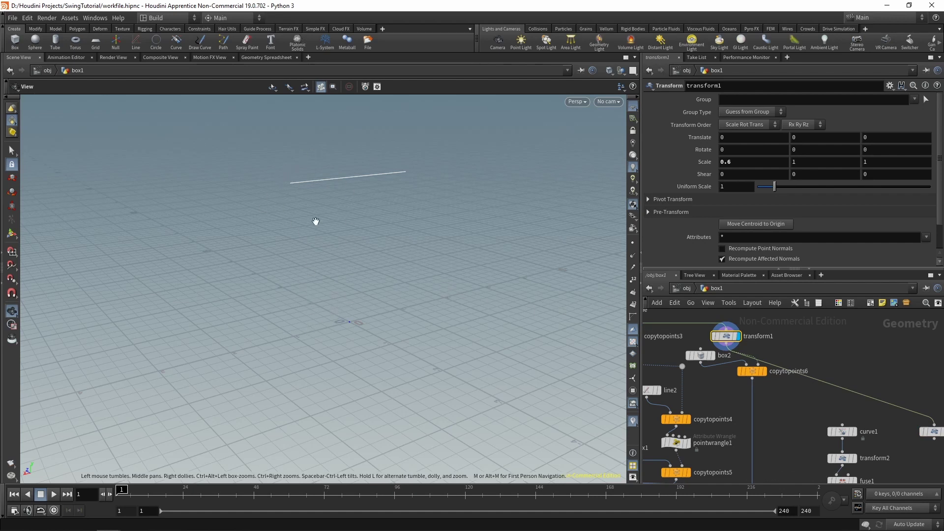
middle_click_drag(790, 352, 631, 342)
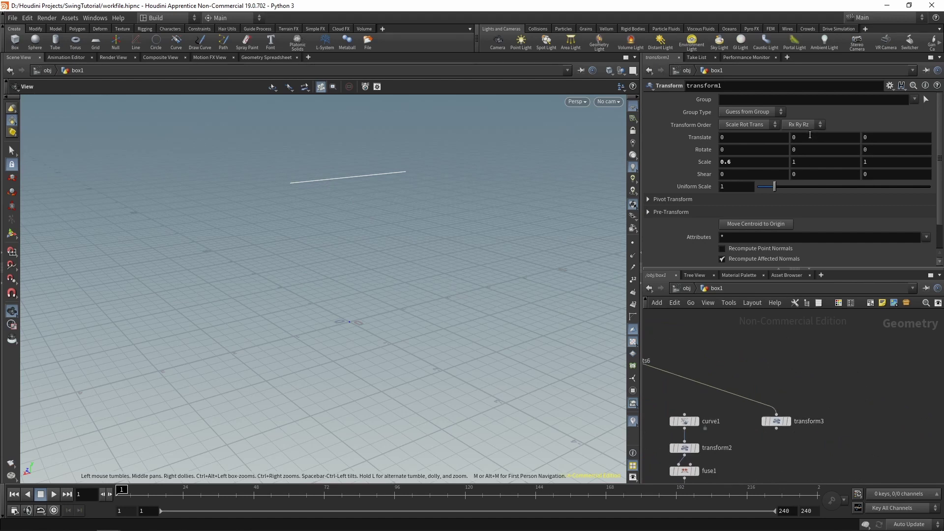
Step: Set transform3's Y translation to the expression -bbox(0, D_YMAX) and display the node
left_click(776, 421)
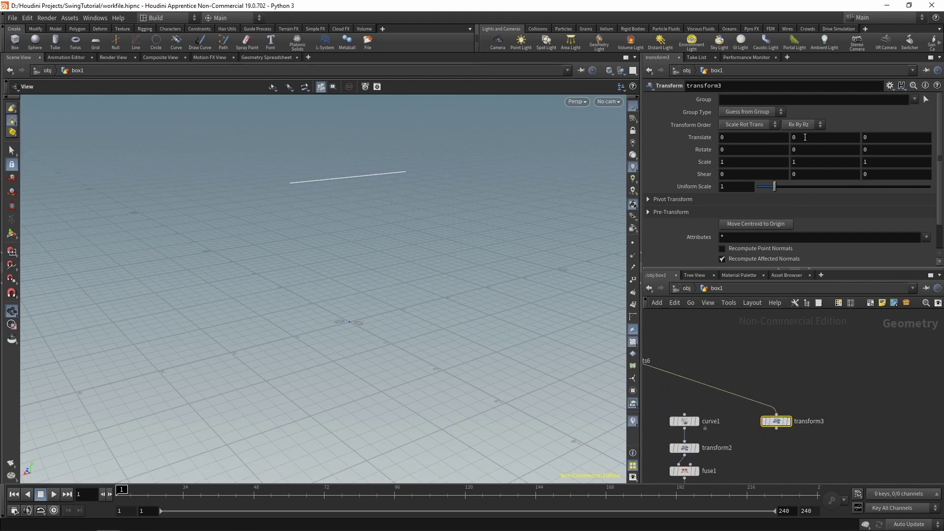
left_click(804, 137)
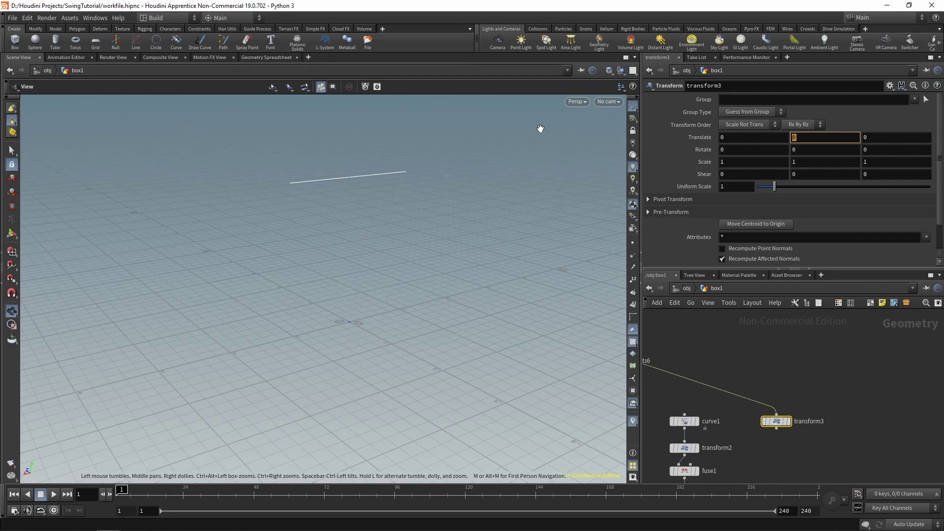
type("-bbox(")
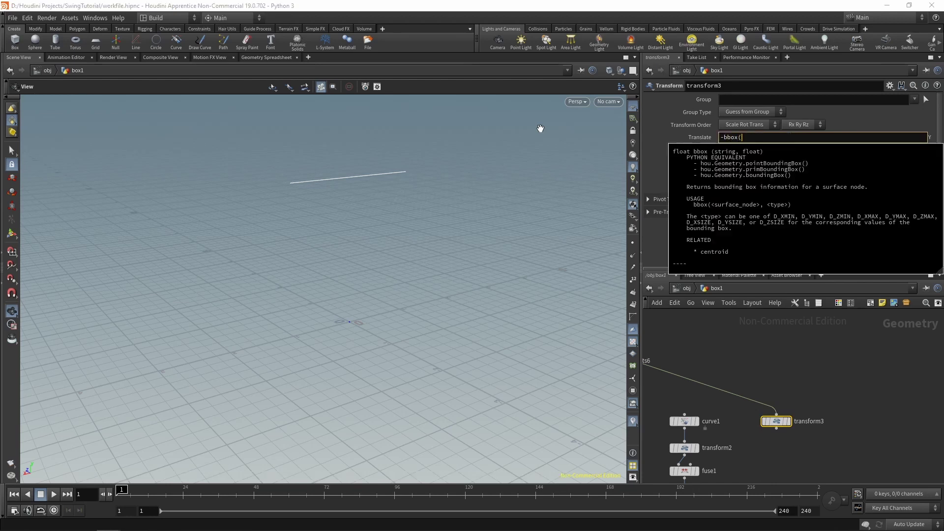
type("0, D_Y")
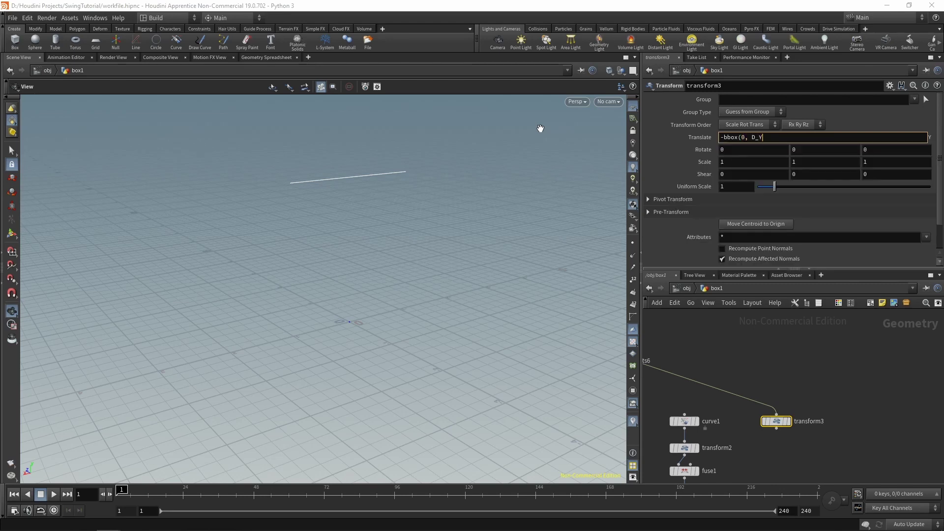
type("MAX)")
key("Return")
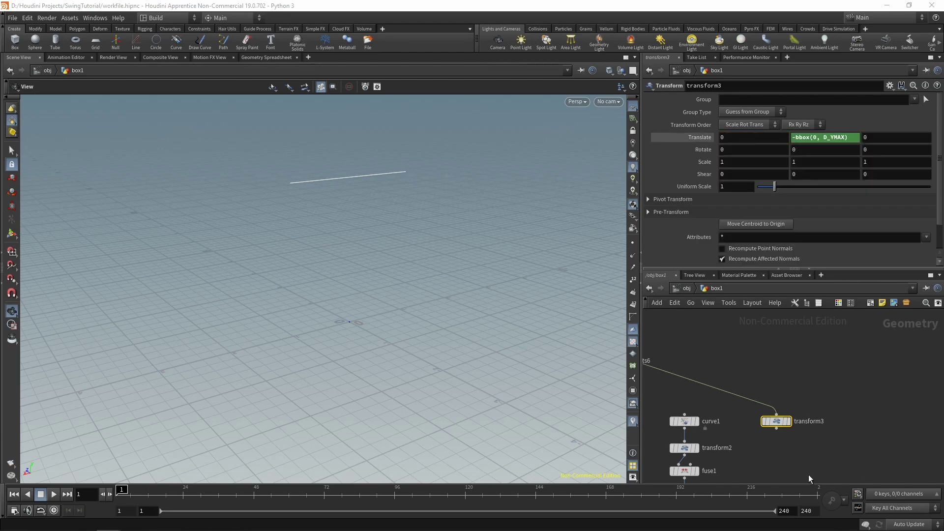
left_click(788, 421)
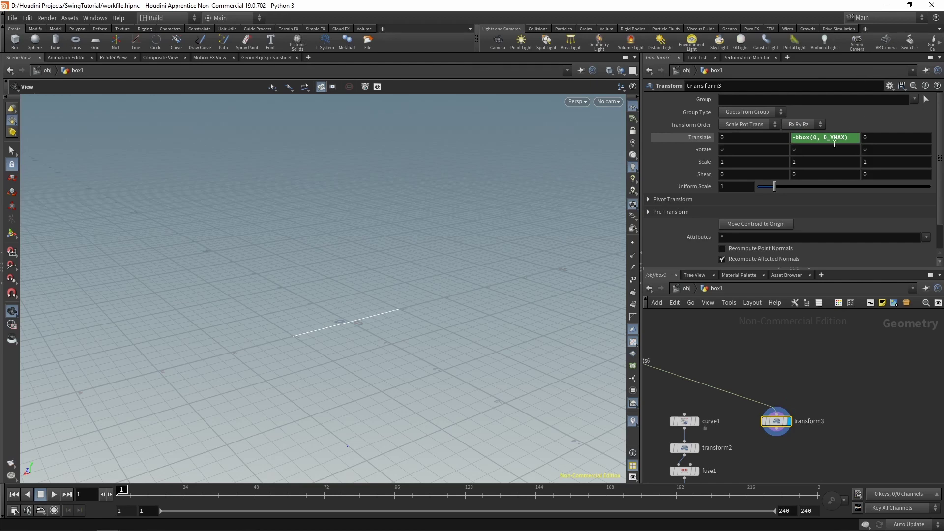
Step: Extend transform3's Y translation expression with + ch("../Variables/armrestHeight") + ch("../Variables/seatHeight")
left_click(851, 139)
type("+")
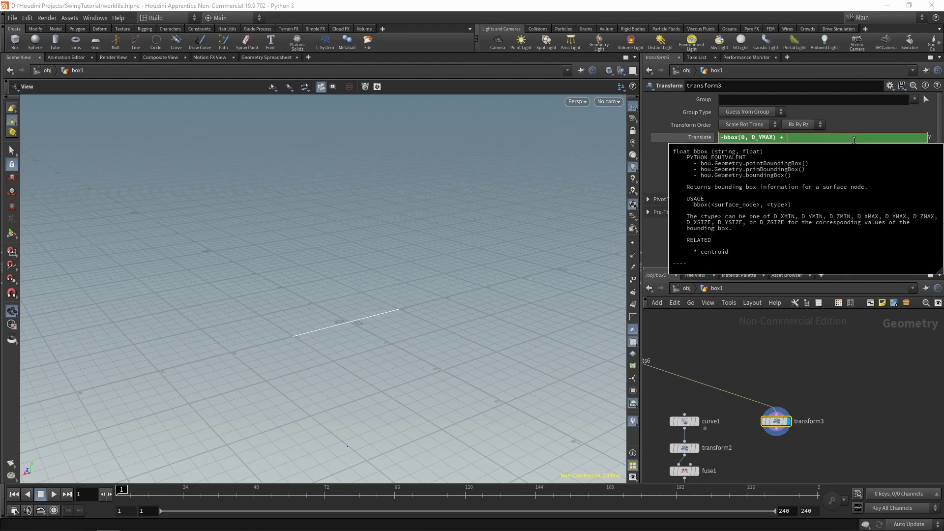
right_click(853, 139)
left_click(839, 233)
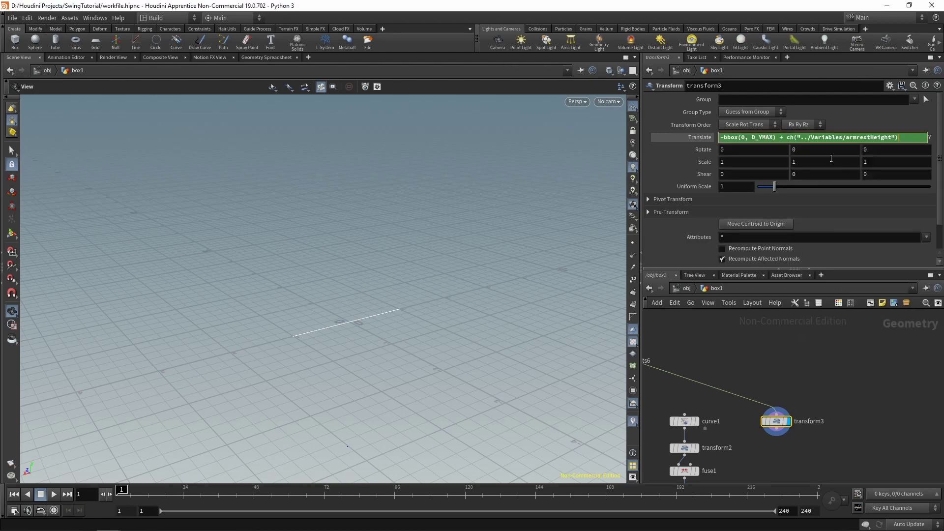
right_click(917, 137)
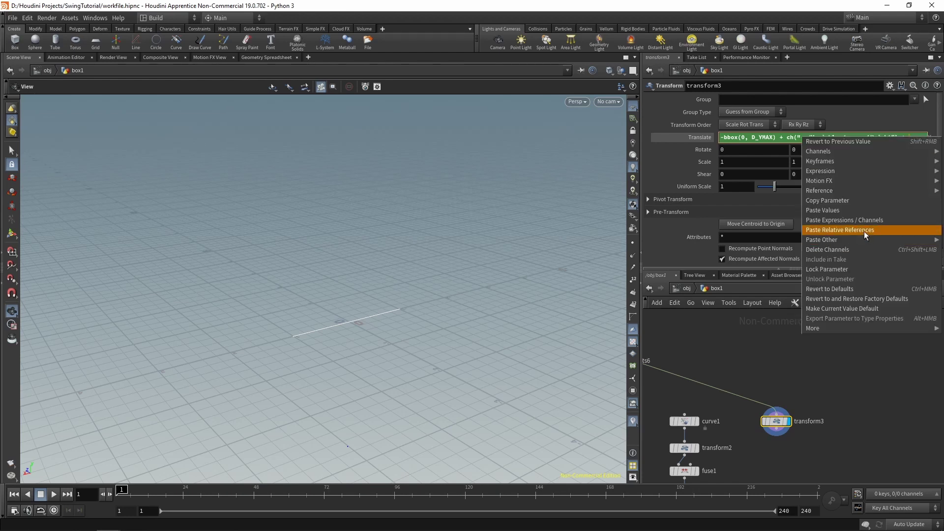
left_click(863, 231)
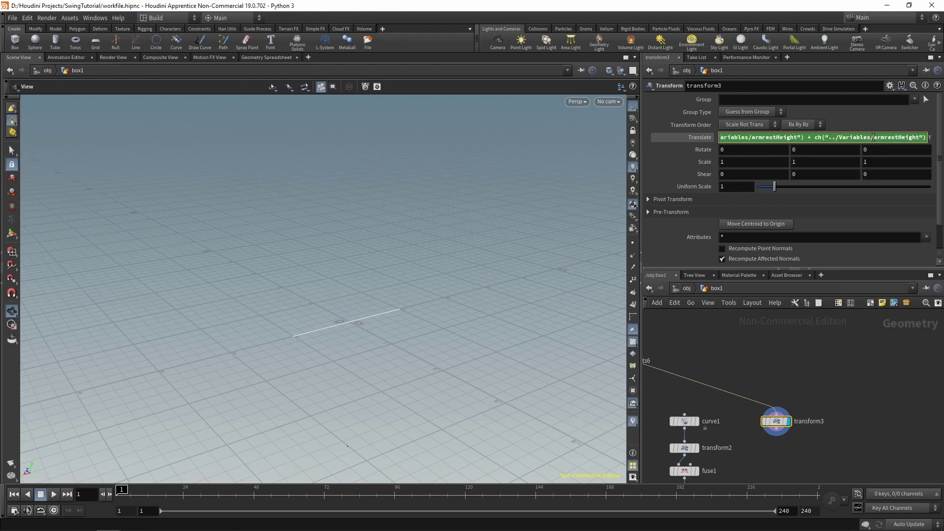
left_click_drag(874, 138, 899, 137)
type("seat")
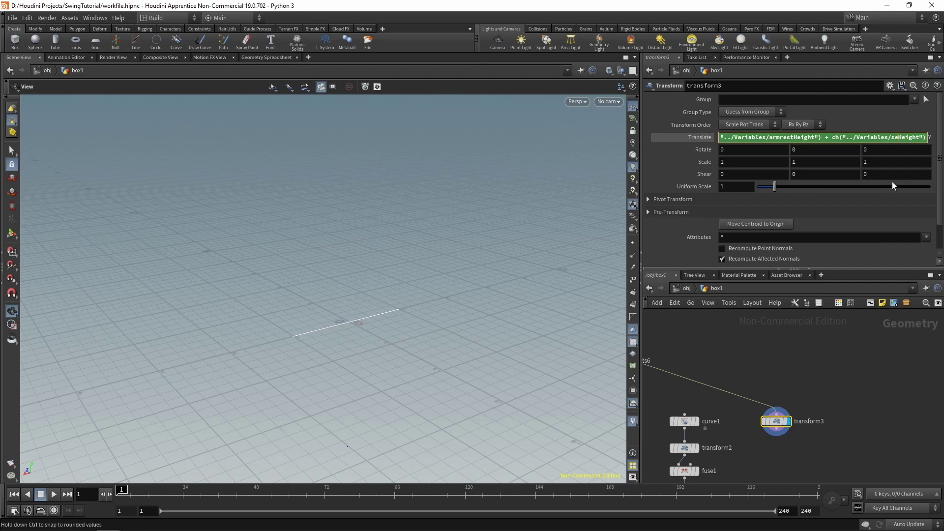
left_click(878, 383)
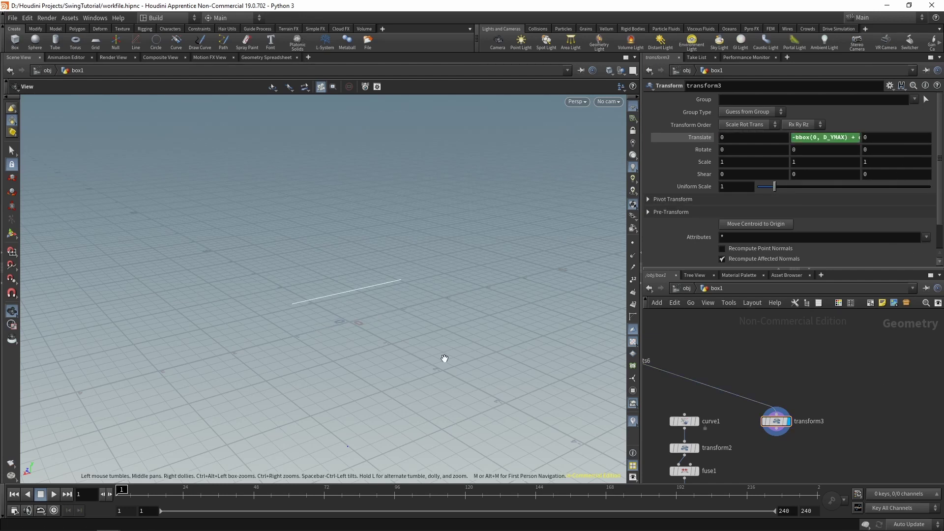
Step: Show the seat planks from copytopoints7 as a template alongside transform3's line
middle_click_drag(748, 386, 780, 313)
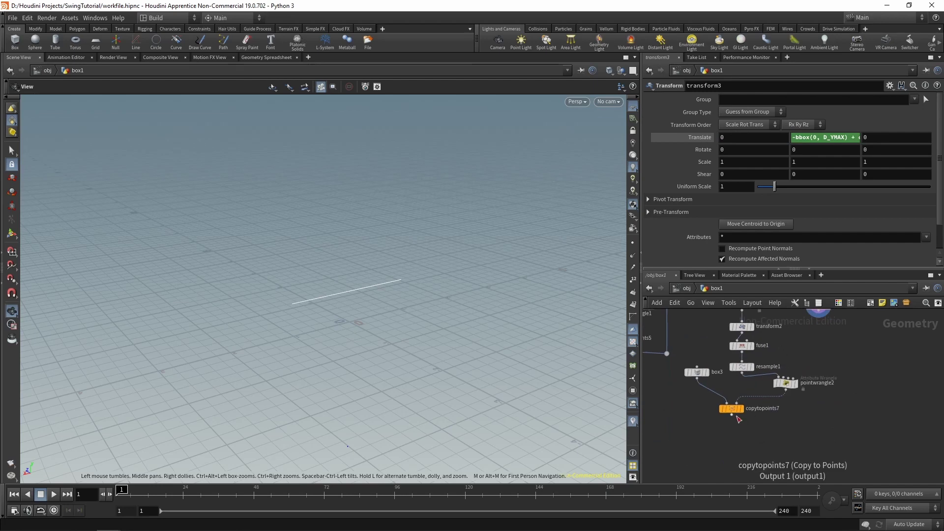
scroll(739, 408, "up", 3)
left_click(739, 408)
left_click_drag(350, 311, 397, 293)
Step: Try out the seat parameters on the Variables node, setting Seat Height to 0.4 and Arm Rest Height to 0.2
scroll(726, 373, "down", 5)
middle_click_drag(686, 385, 831, 398)
middle_click_drag(756, 393, 764, 441)
scroll(816, 398, "up", 1)
scroll(735, 360, "up", 3)
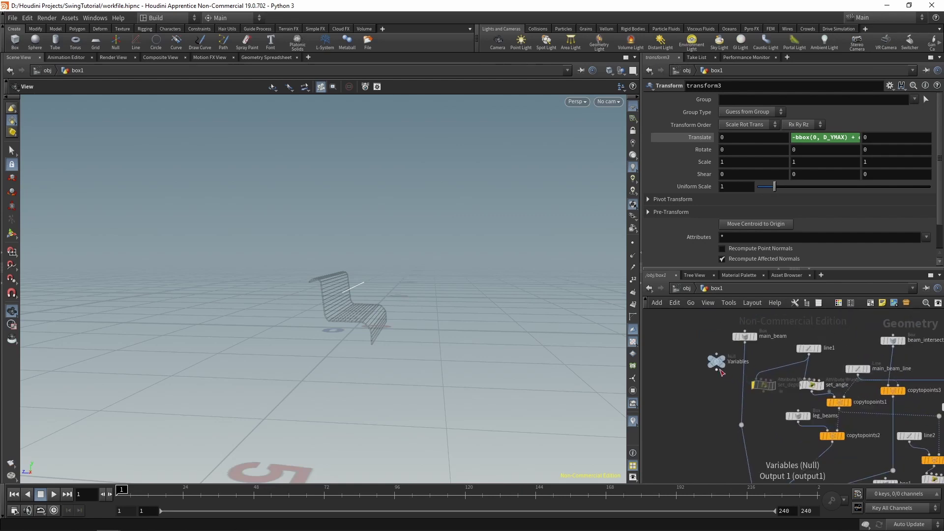
left_click(716, 362)
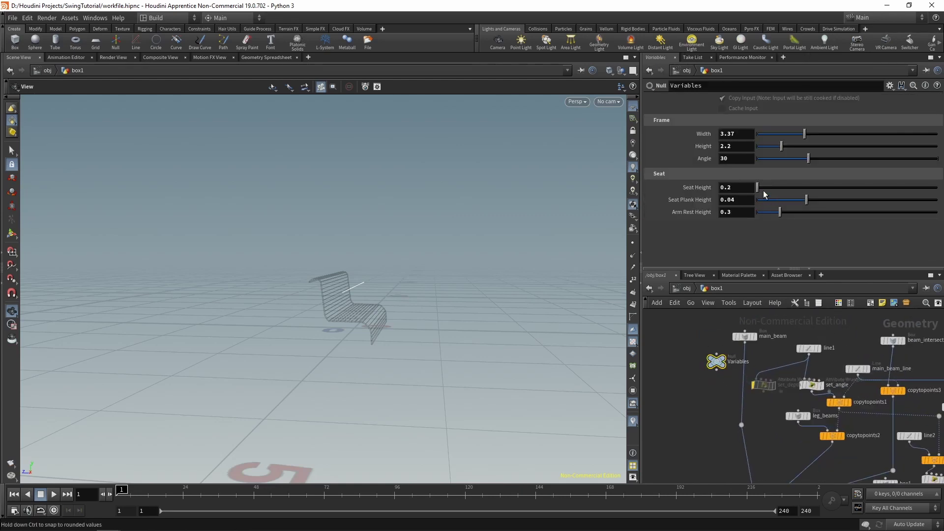
left_click_drag(759, 185, 709, 219)
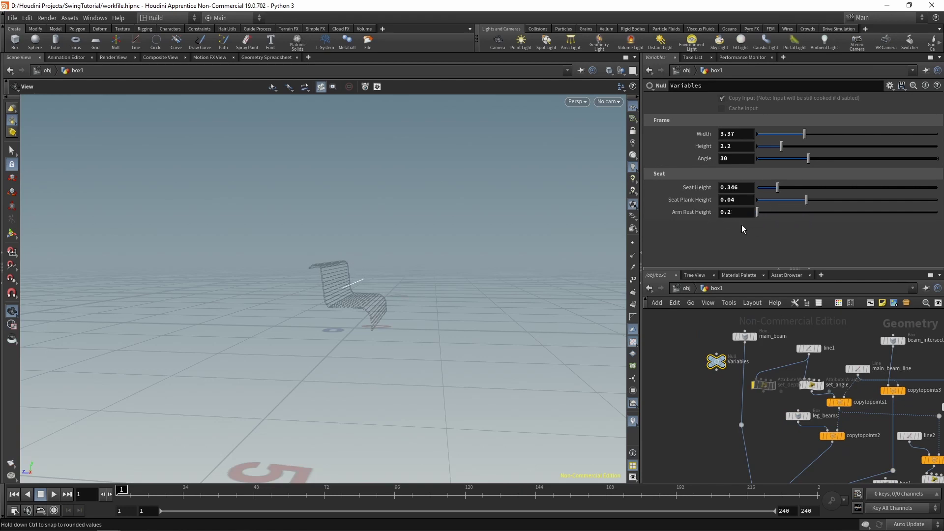
mouse_move(777, 188)
left_mouse_down()
mouse_move(797, 188)
mouse_move(785, 194)
left_mouse_up()
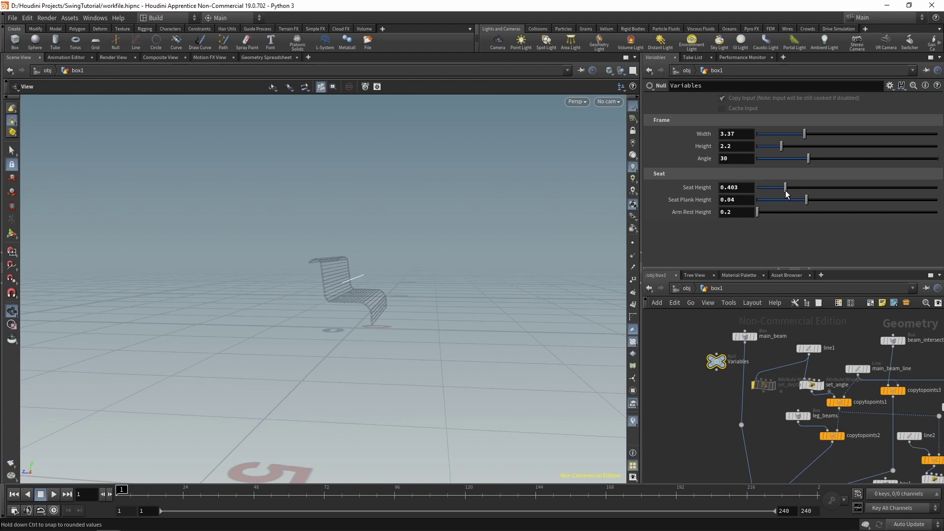
left_click(750, 189)
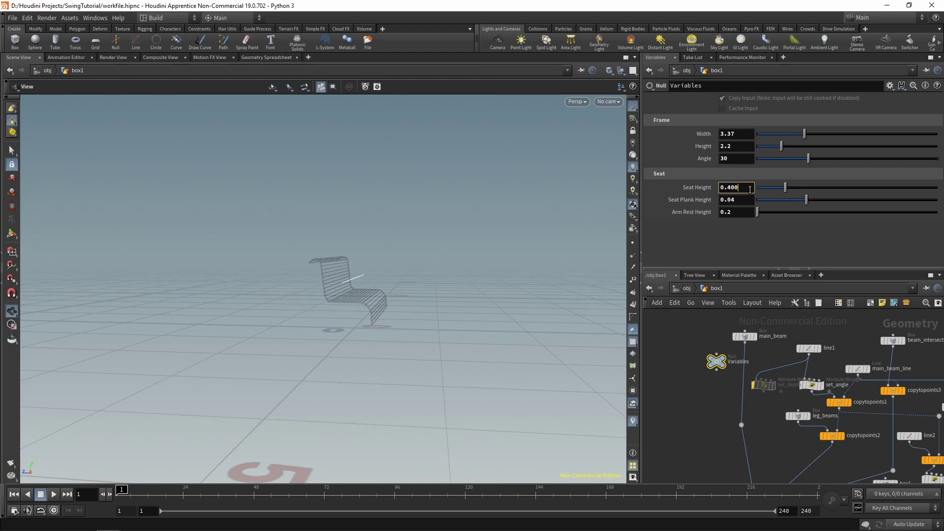
key("Return")
Step: Add a Copy to Points node below transform3 and connect transform3 to its target points input
middle_click_drag(884, 446, 631, 388)
middle_click_drag(894, 441, 804, 397)
scroll(791, 398, "up", 3)
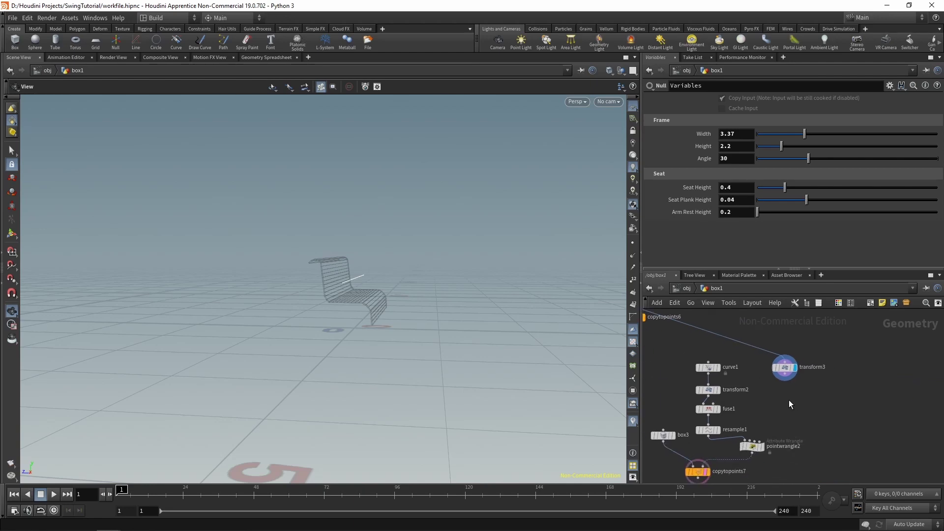
key("Tab")
type("copy to po")
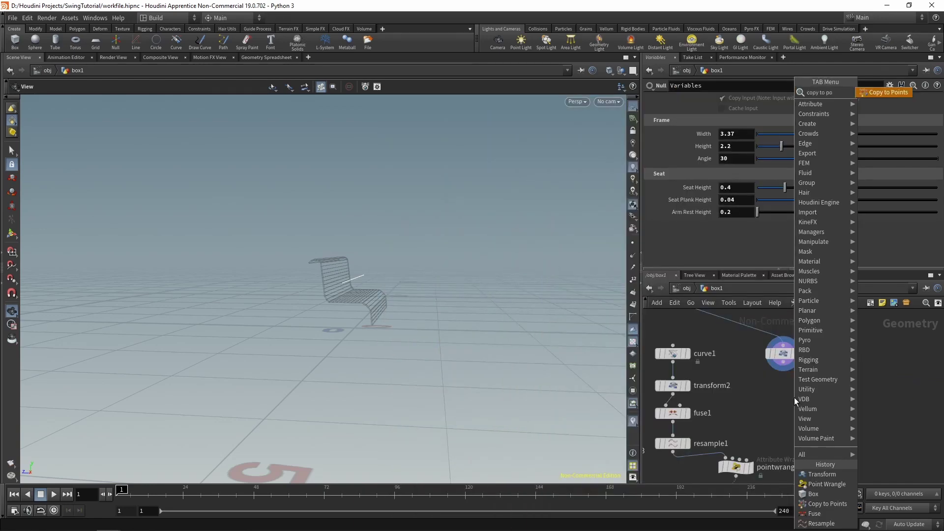
key("Return")
left_click(795, 398)
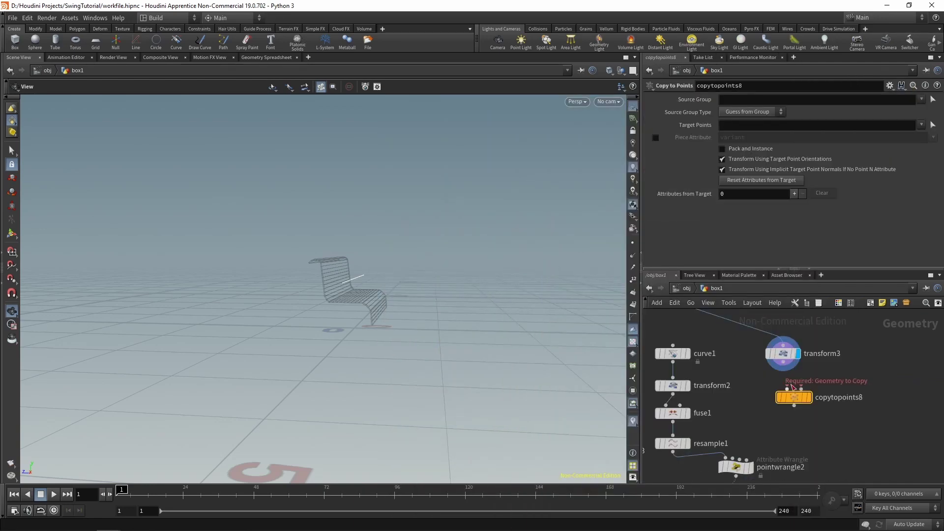
left_click_drag(783, 354, 801, 386)
Step: Add a Box node beside transform3 and connect it to copytopoints8's geometry input
key("Tab")
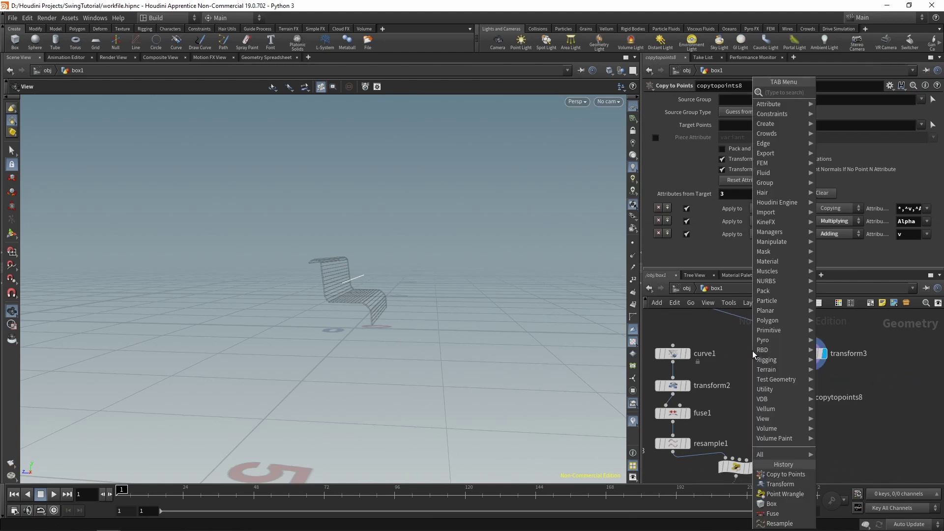
type("box")
key("Return")
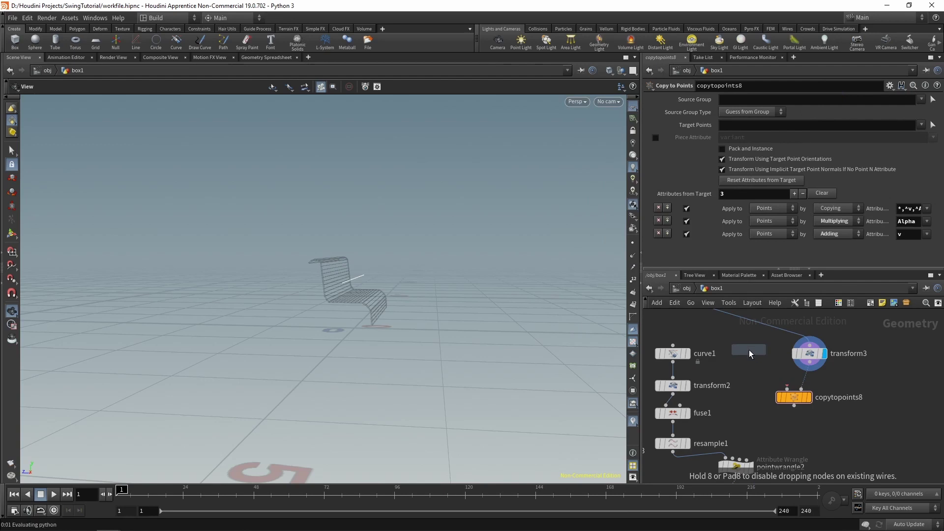
left_click(750, 350)
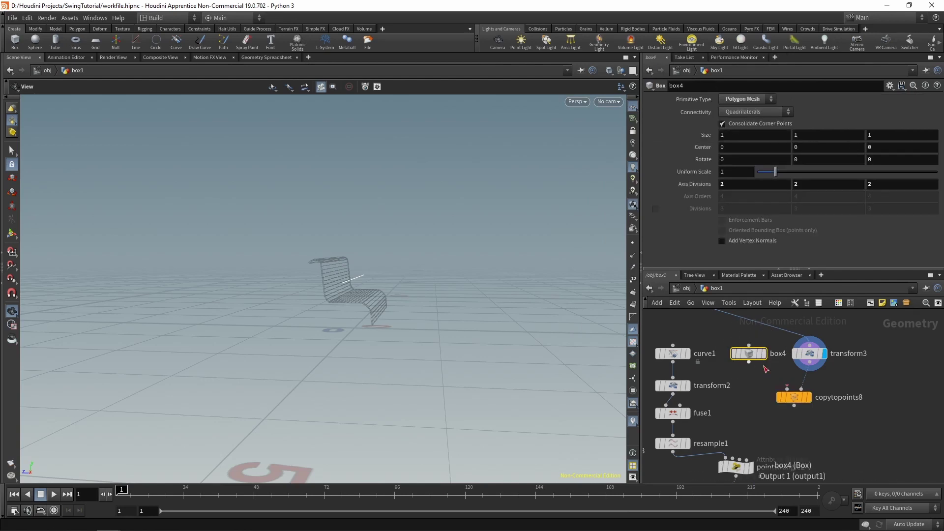
scroll(742, 367, "up", 3)
left_click_drag(736, 352, 791, 391)
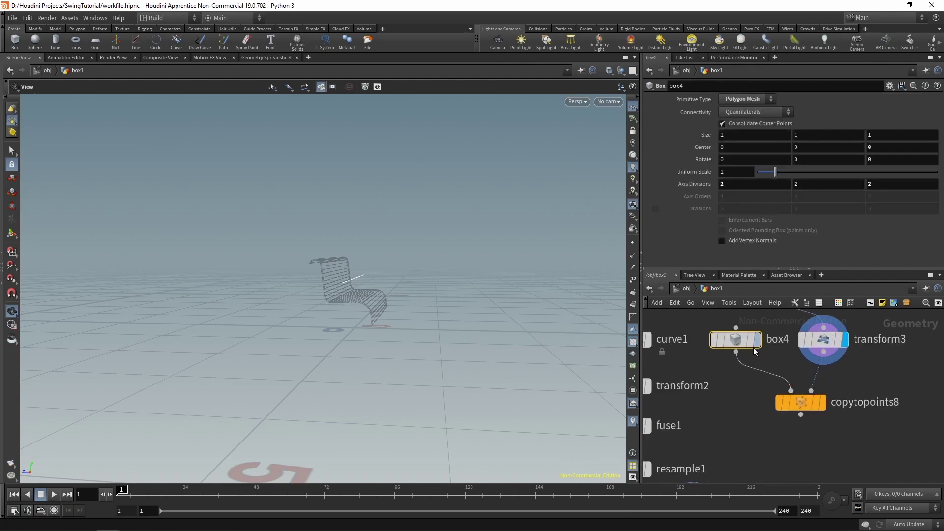
Step: Set box4's size to 0.06 in X and 0.02 in Y
left_click_drag(423, 242, 381, 289, "alt")
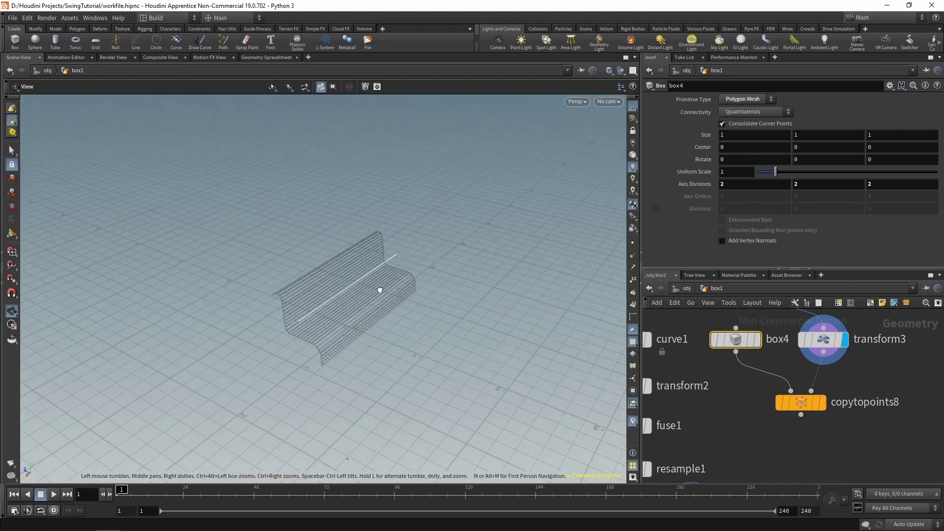
left_click(761, 135)
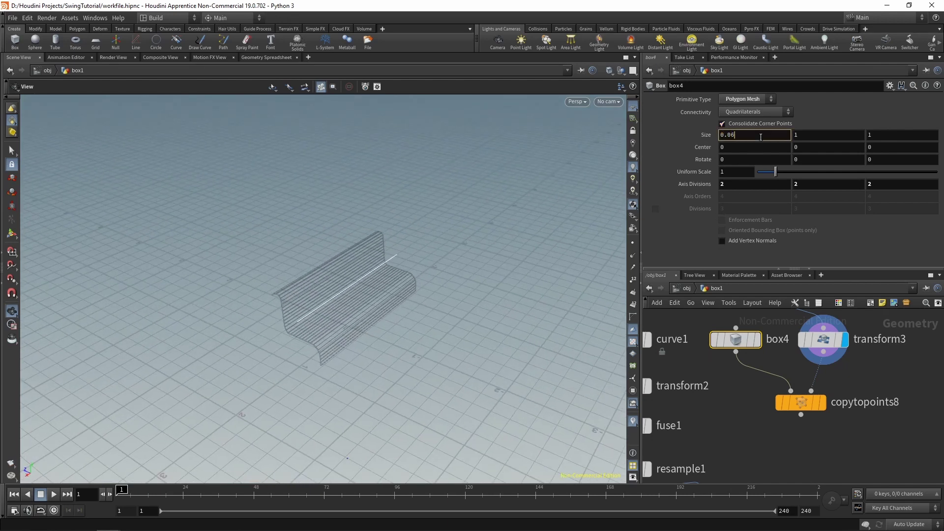
key("Tab")
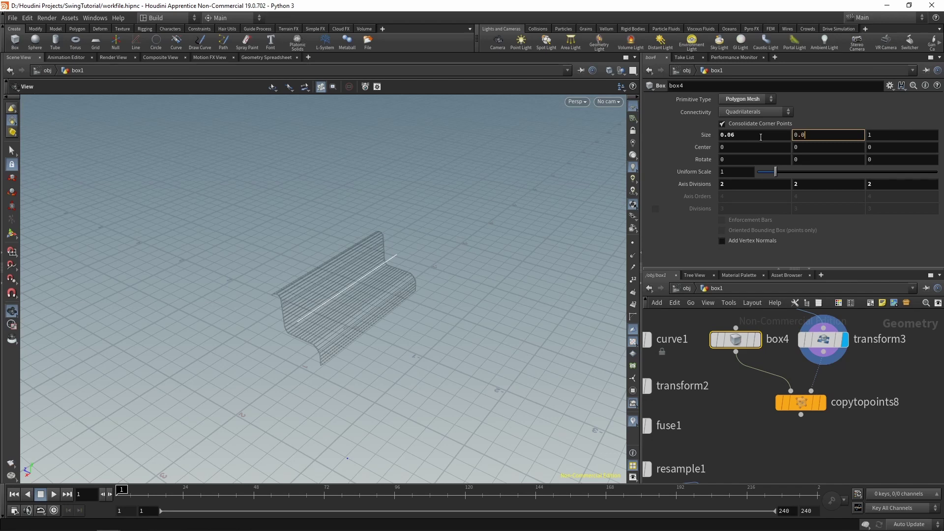
type("0.02")
key("Return")
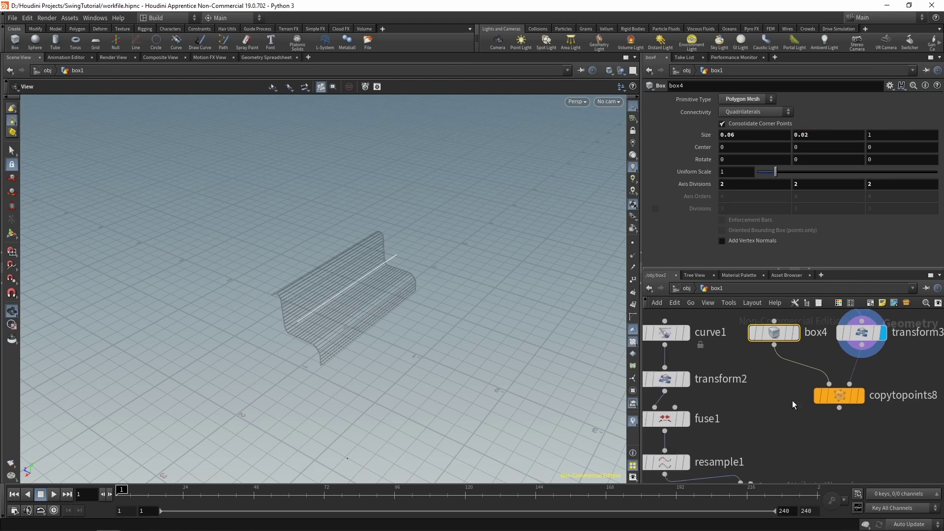
Step: Copy the Seat Plank Height parameter from the Variables null node
scroll(792, 400, "down", 4)
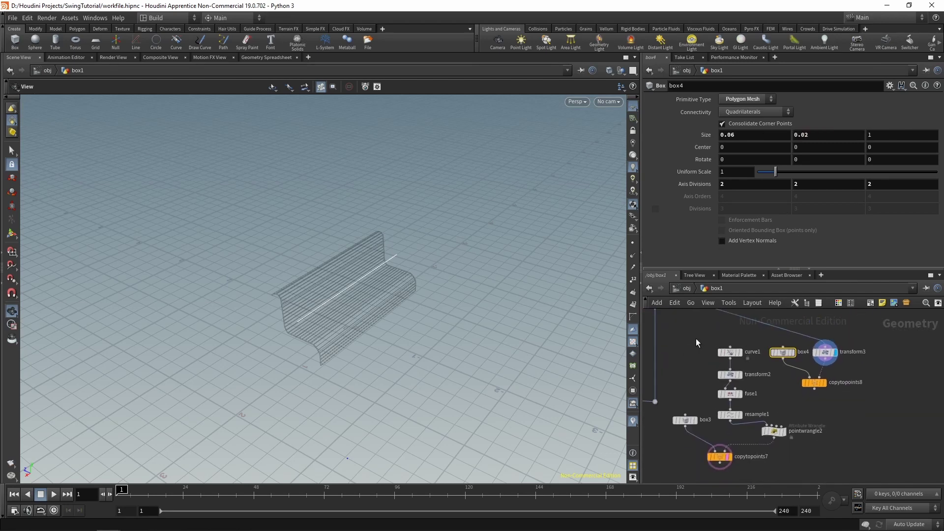
scroll(781, 402, "down", 5)
scroll(733, 344, "up", 2)
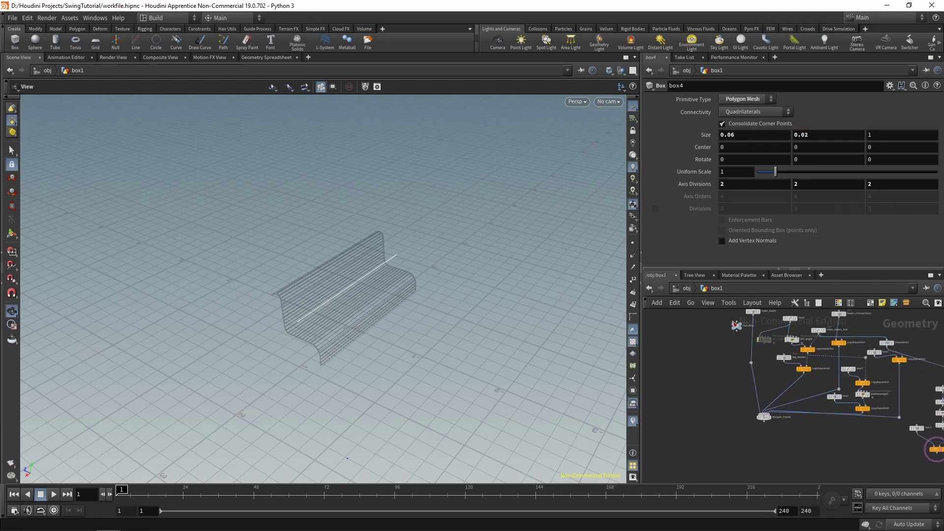
left_click(736, 329)
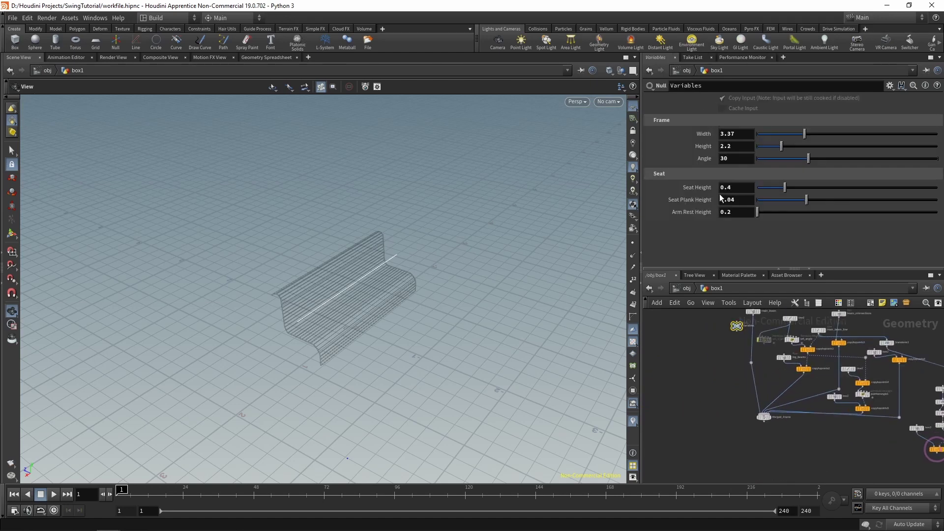
right_click(703, 201)
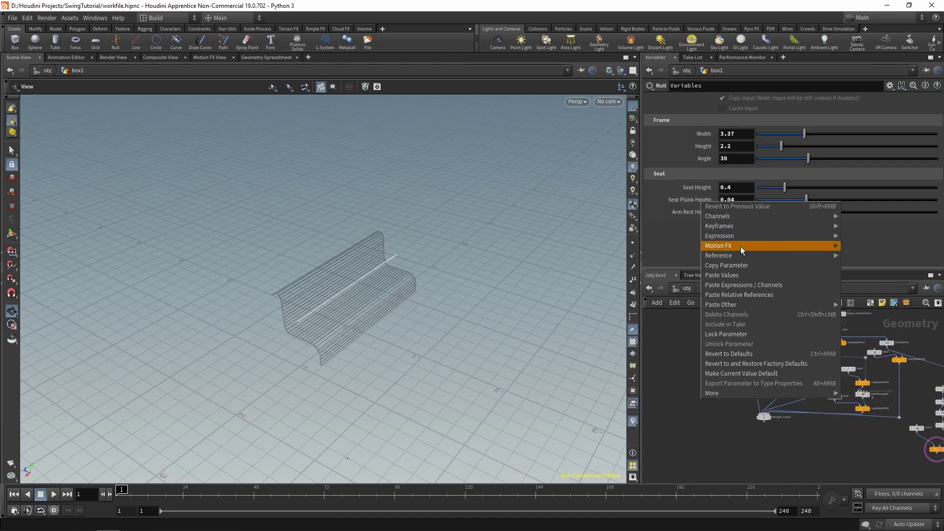
left_click(742, 261)
Step: Paste the copied Seat Plank Height parameter as a relative reference into box4's X size
scroll(836, 425, "up", 5)
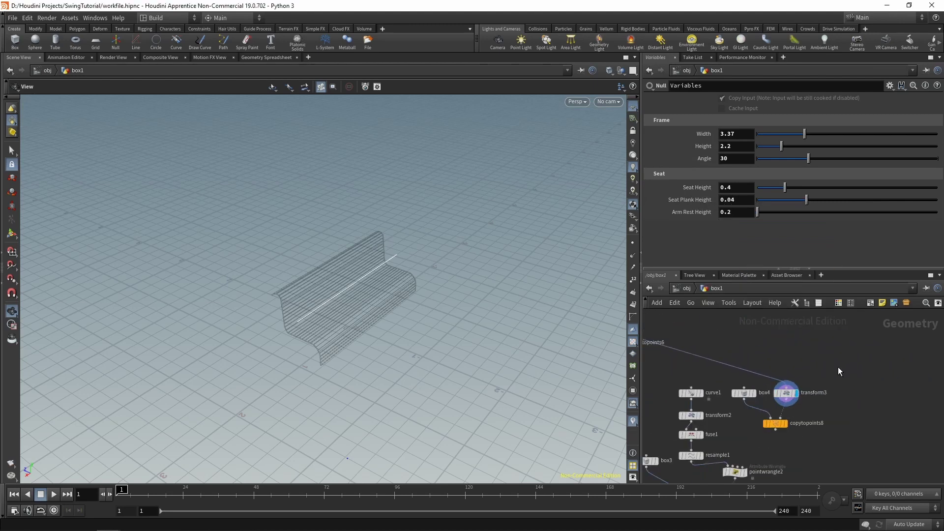
left_click(742, 391)
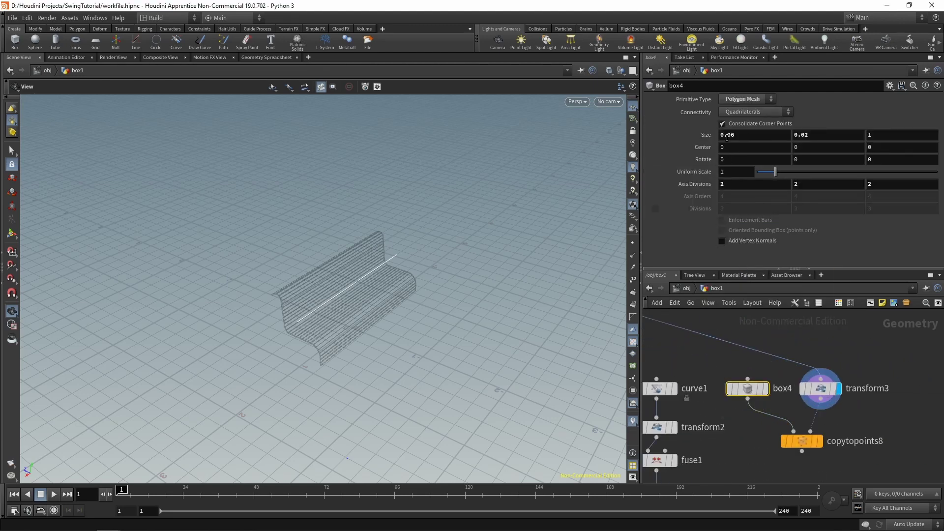
left_click(753, 135)
right_click(742, 137)
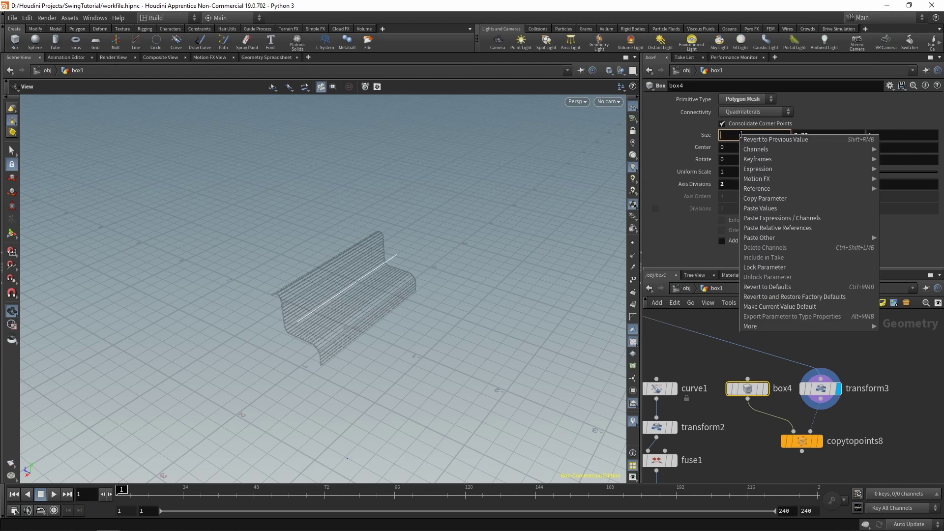
left_click(763, 228)
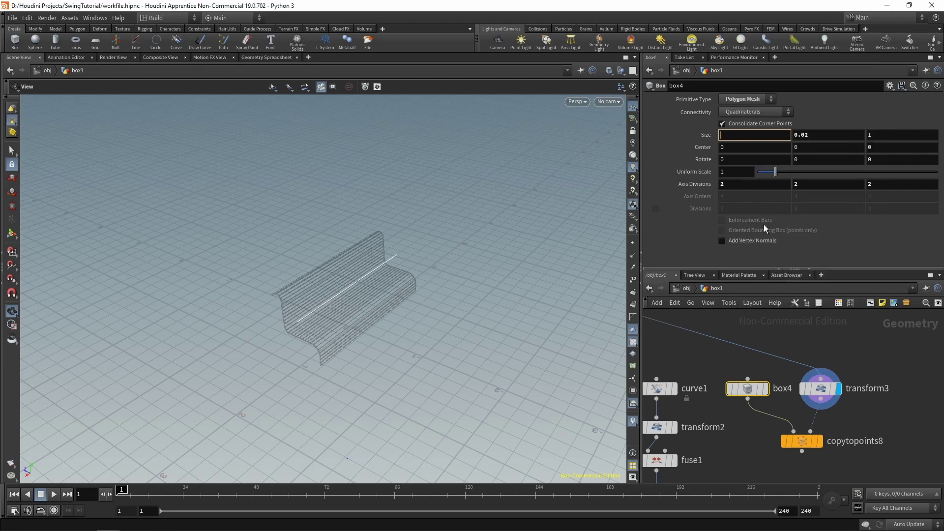
left_click(753, 135)
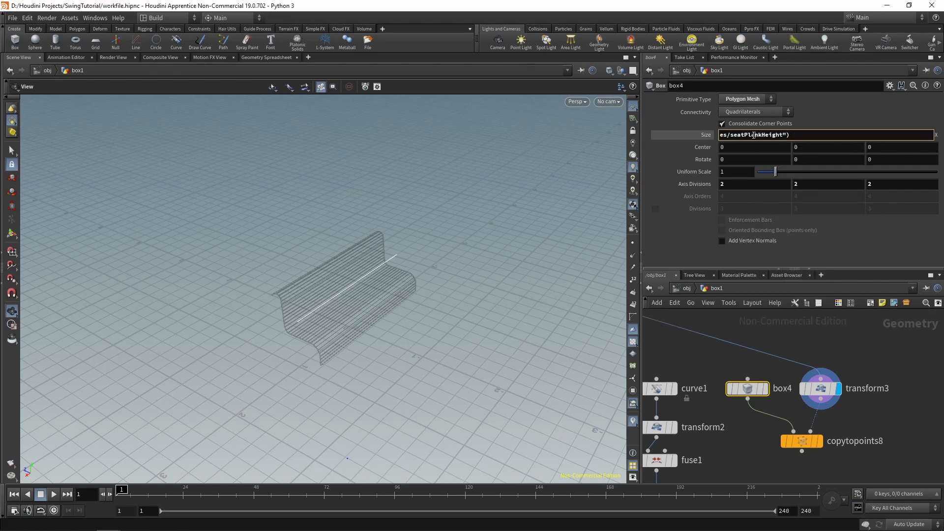
left_click(754, 134)
key("Return")
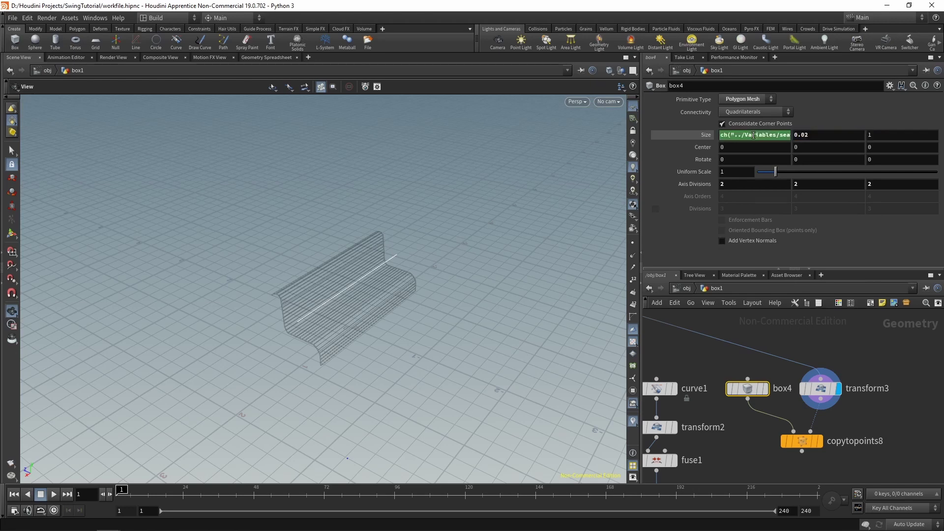
Step: Set box4's Y size to a relative reference to Seat Plank Height multiplied by 0.5: ch("../Variables/seatPlankHeight") * 0.5
left_click(816, 134)
right_click(816, 134)
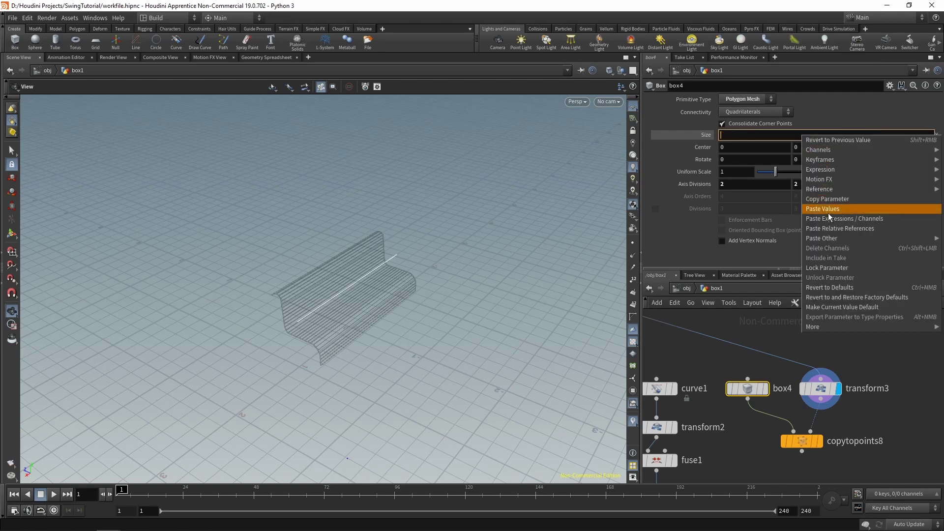
left_click(828, 229)
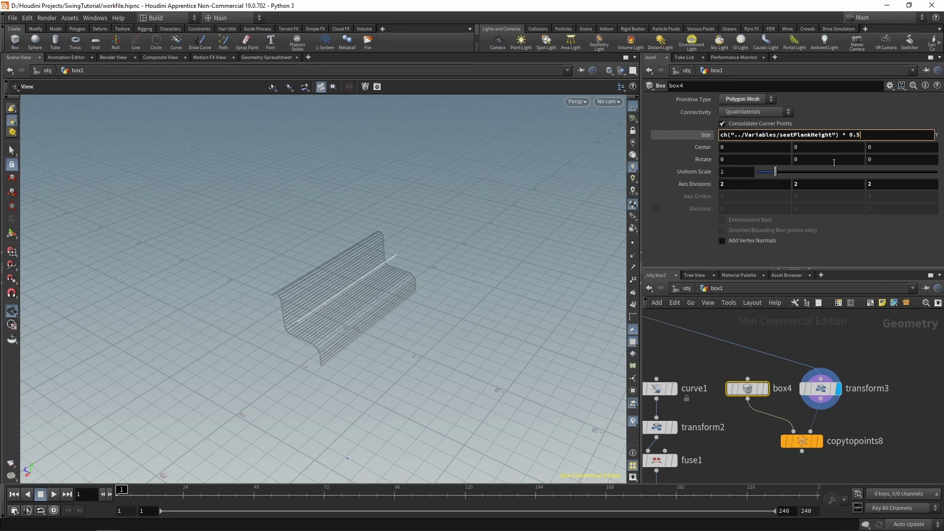
key("Return")
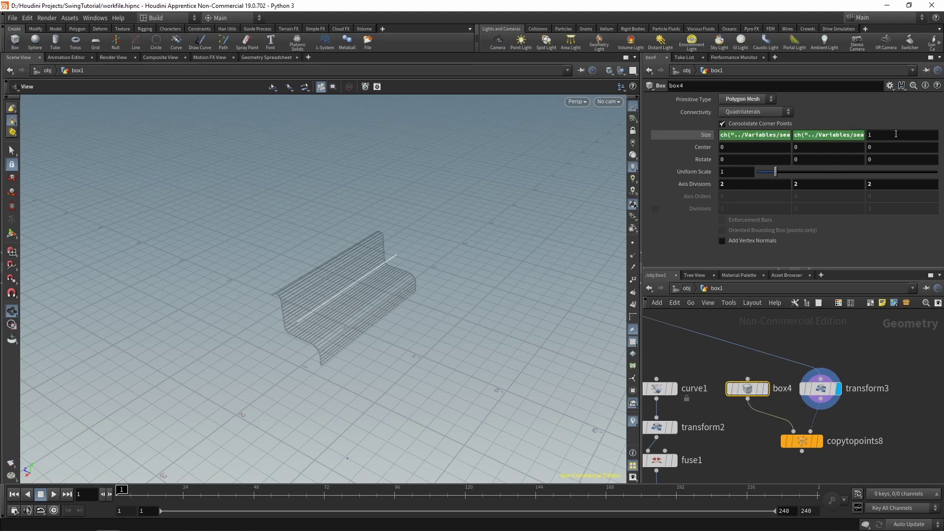
Step: Set box4's Z size to the depth of curve1's bounding box with the expression bbox("../curve1/", D_ZSIZE)
left_click_drag(392, 316, 346, 364)
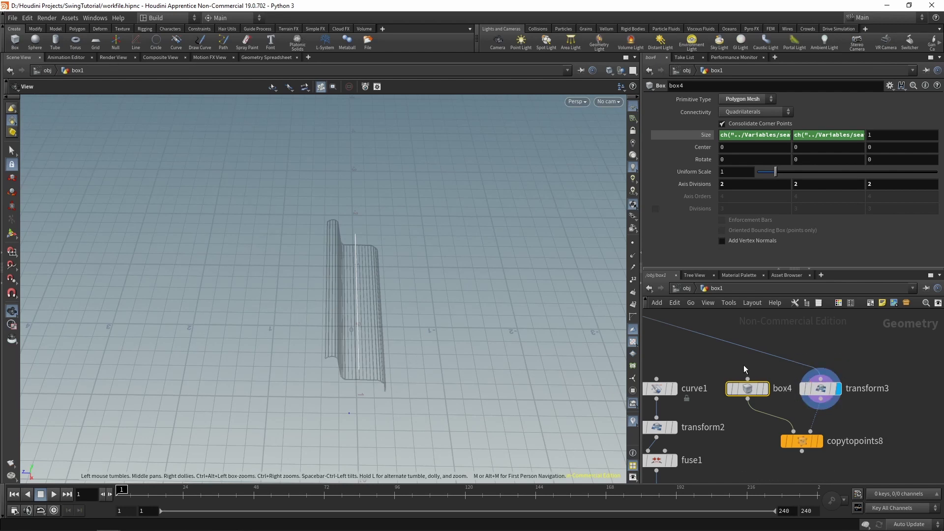
middle_click_drag(744, 369, 787, 336)
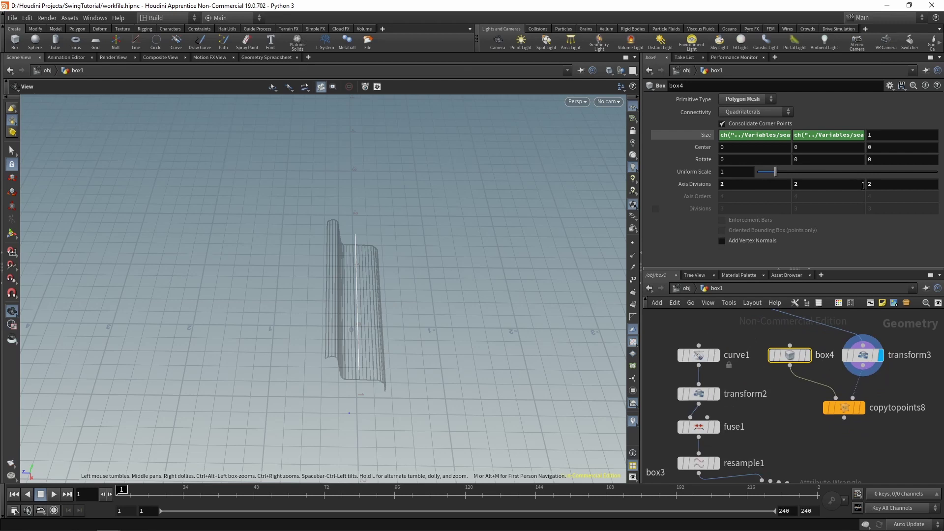
left_click(882, 140)
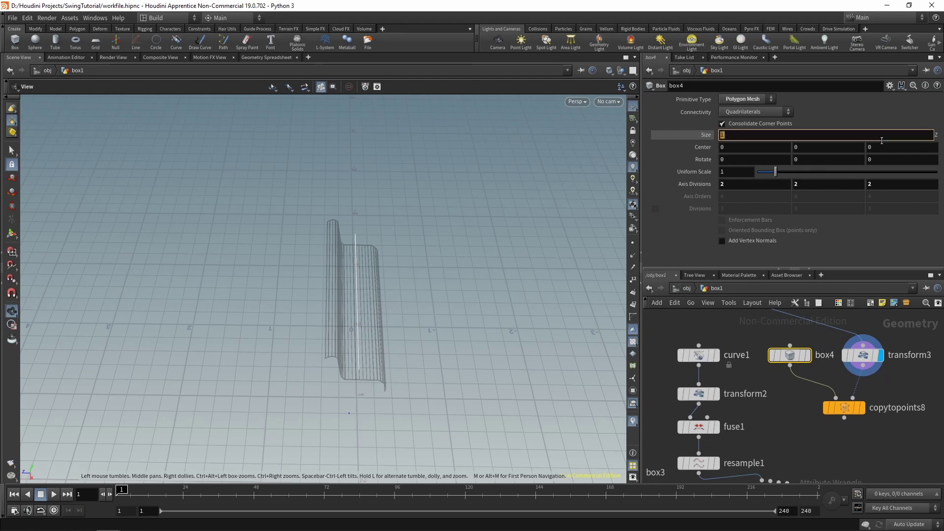
type("bbox(0")
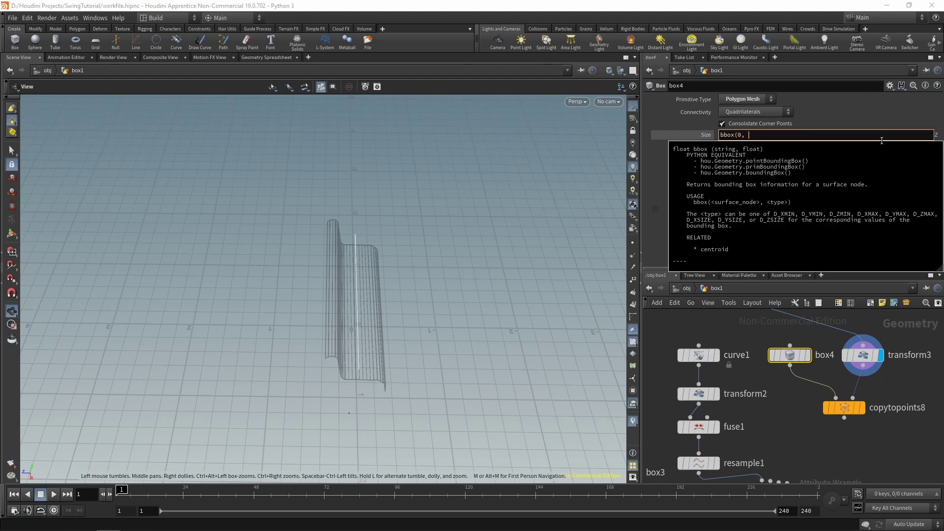
key("BackSpace")
type("\"../curve1/")
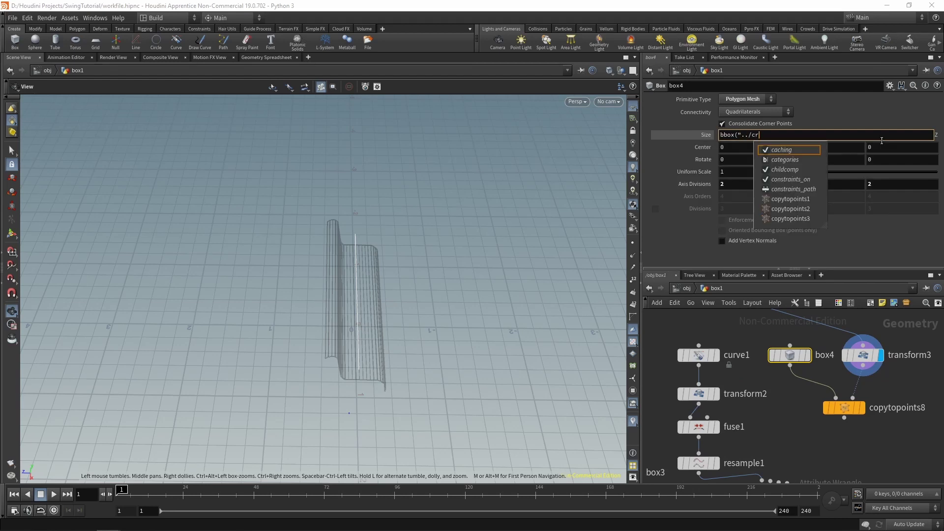
type("\"")
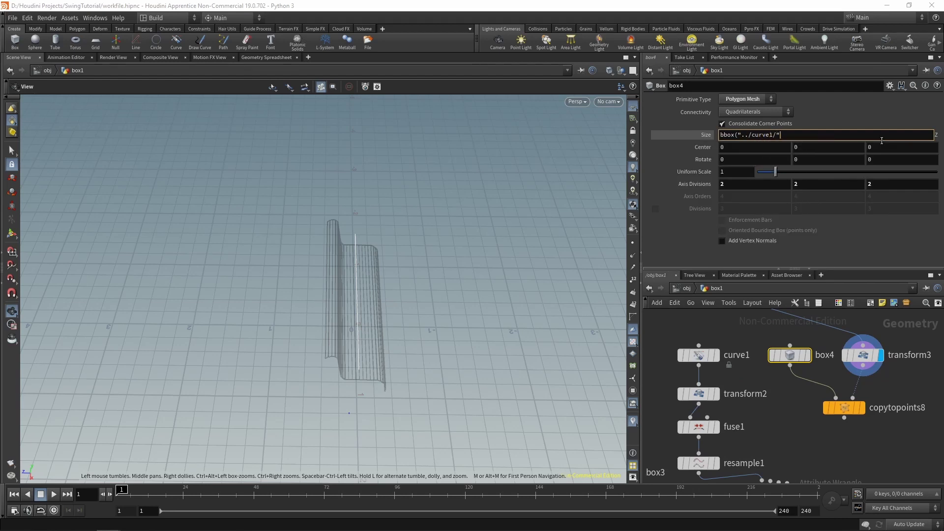
type(", ")
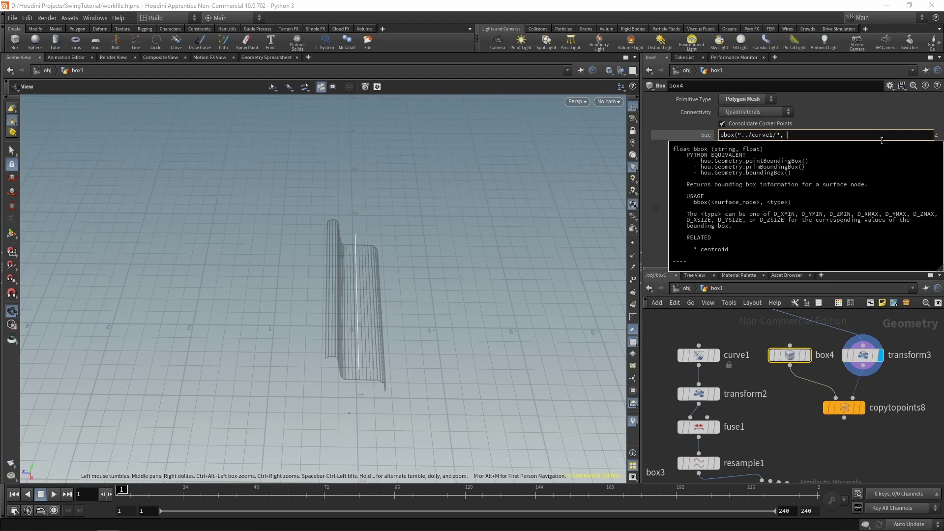
type("D_")
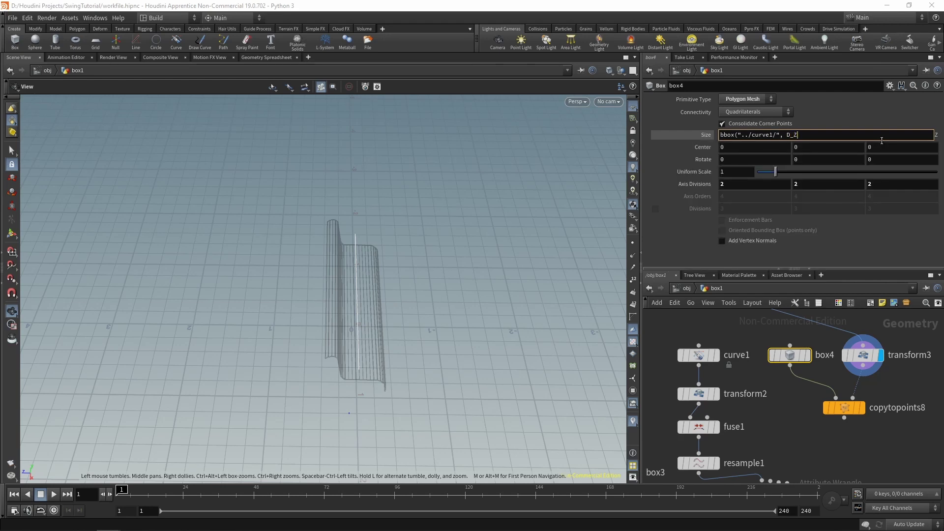
type("ZSIZE)")
key("Return")
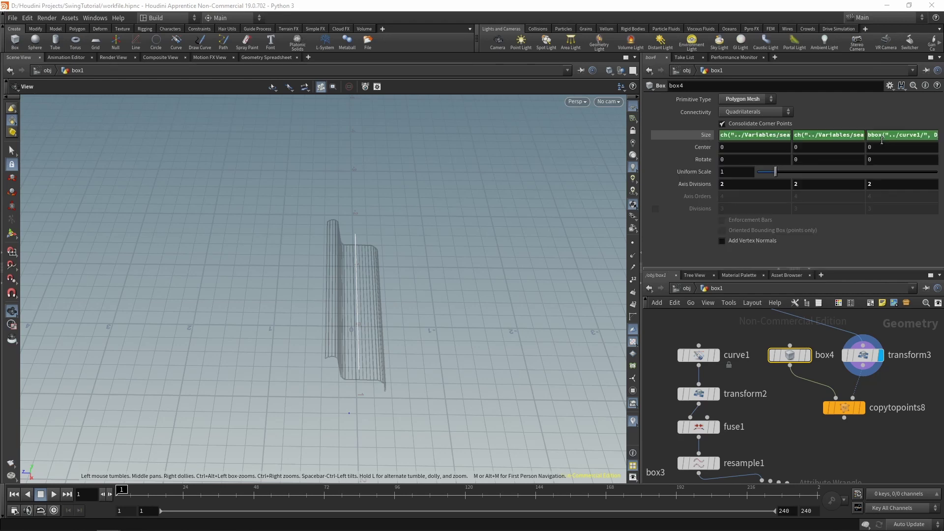
Step: Display the copytopoints8 result, inspect the arm rest planks beside the bench seat, and save the scene file
left_click(860, 407)
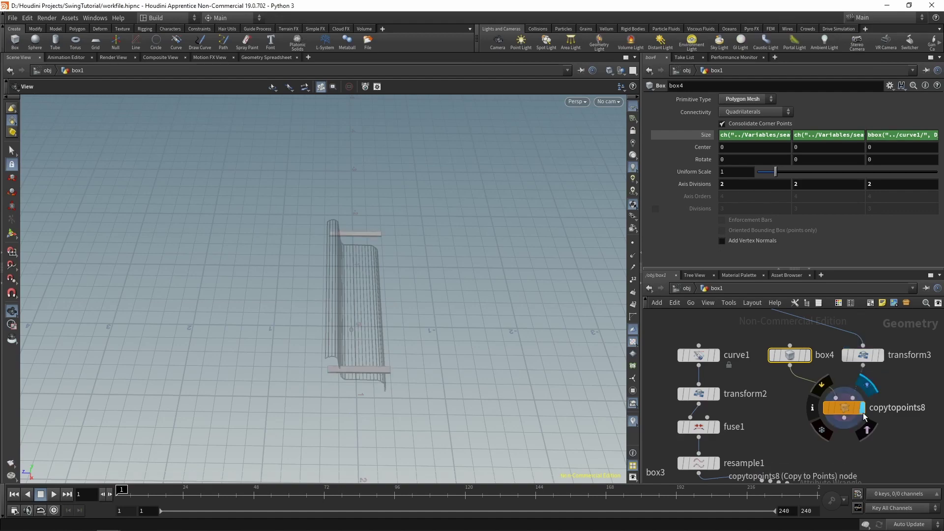
left_click_drag(380, 351, 415, 261)
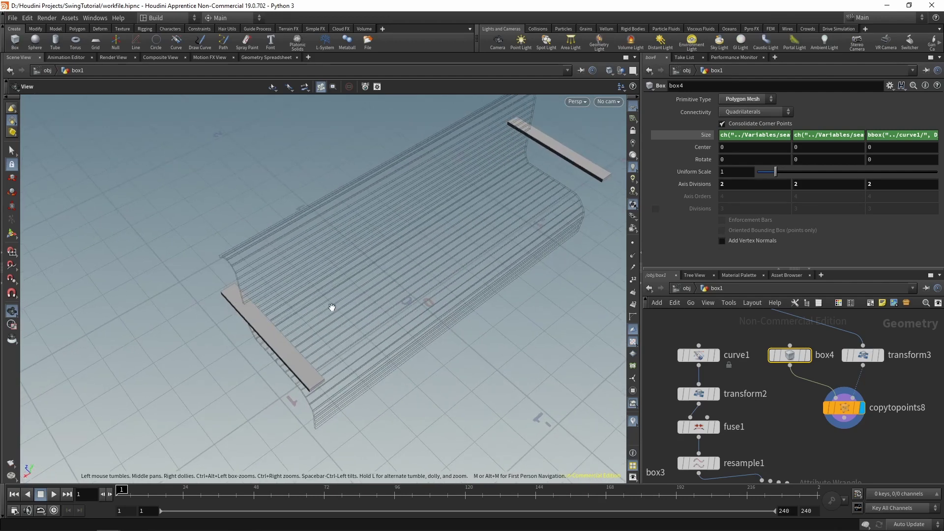
mouse_move(331, 308)
left_mouse_down()
mouse_move(324, 331)
mouse_move(326, 310)
left_mouse_up()
key("ctrl+s")
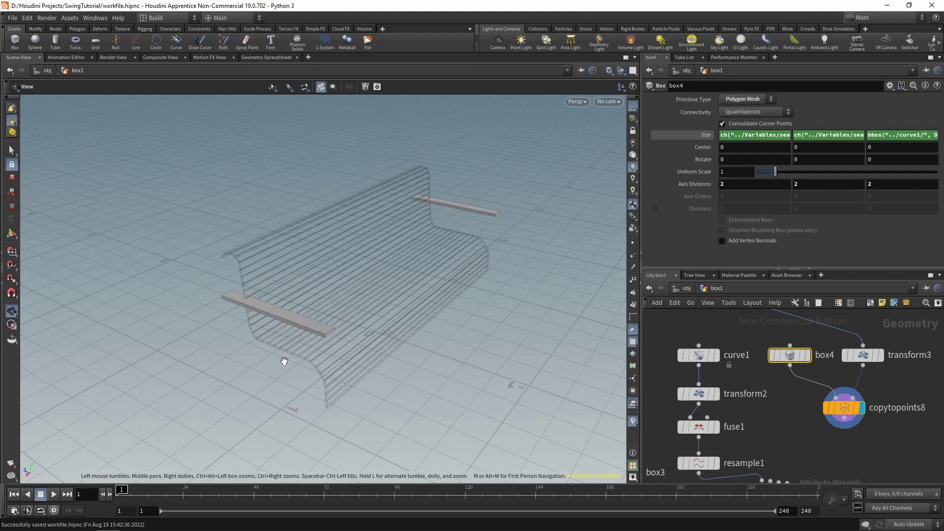
Step: Duplicate the copytopoints8 node beside the original, keeping its connection to transform3
scroll(857, 427, "down", 3)
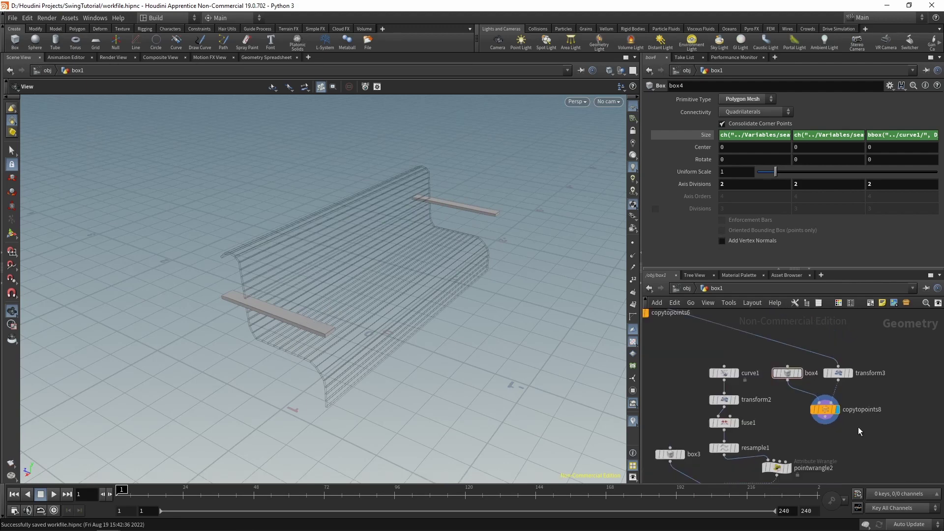
middle_click_drag(857, 427, 877, 421)
scroll(784, 395, "down", 2)
scroll(778, 391, "up", 4)
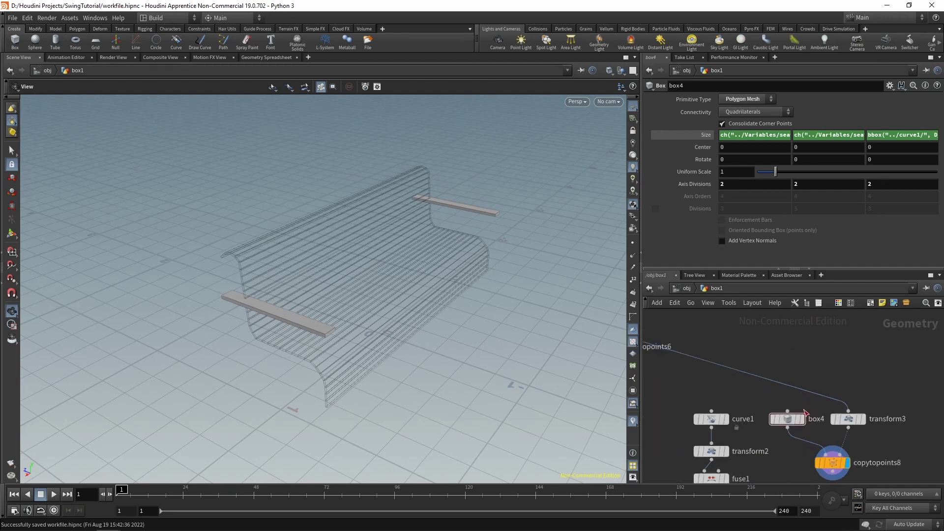
middle_click(857, 421)
scroll(803, 359, "down", 3)
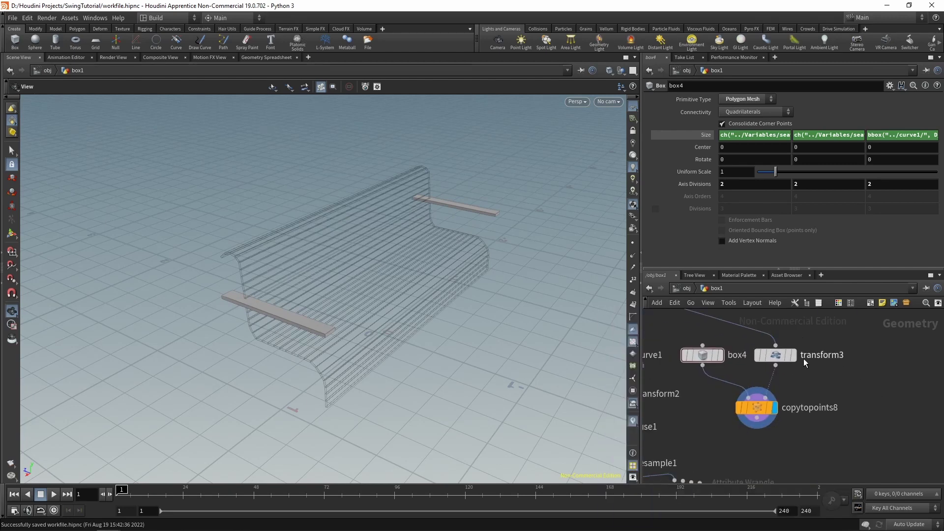
middle_click_drag(803, 359, 812, 432)
scroll(781, 418, "up", 2)
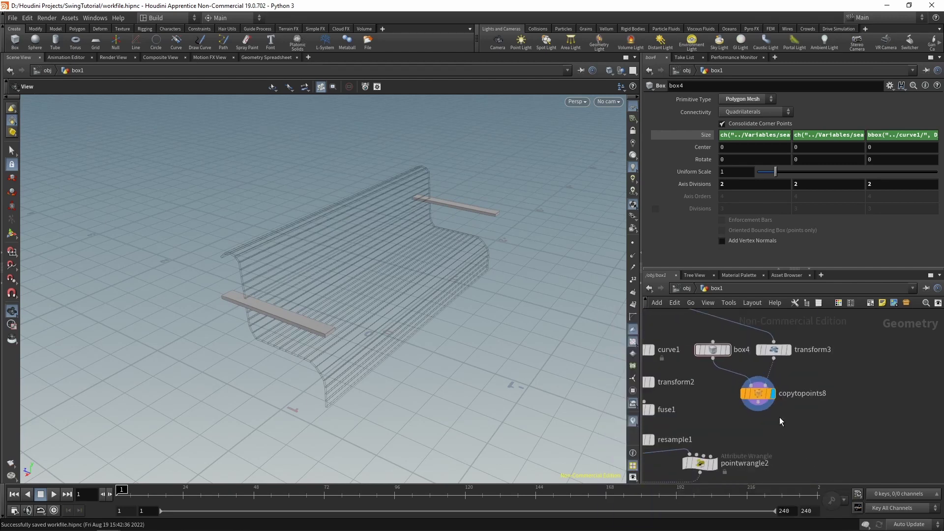
left_click(760, 393)
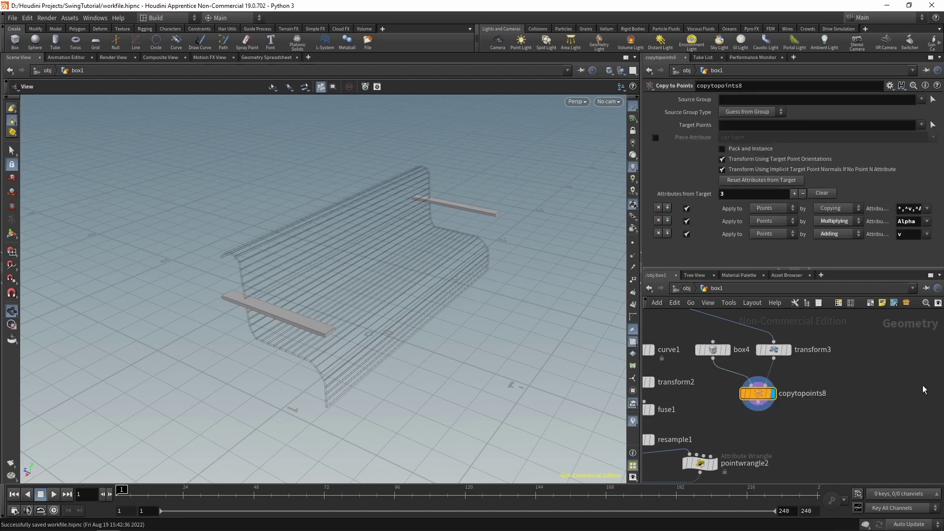
key("ctrl+c")
key("ctrl+v")
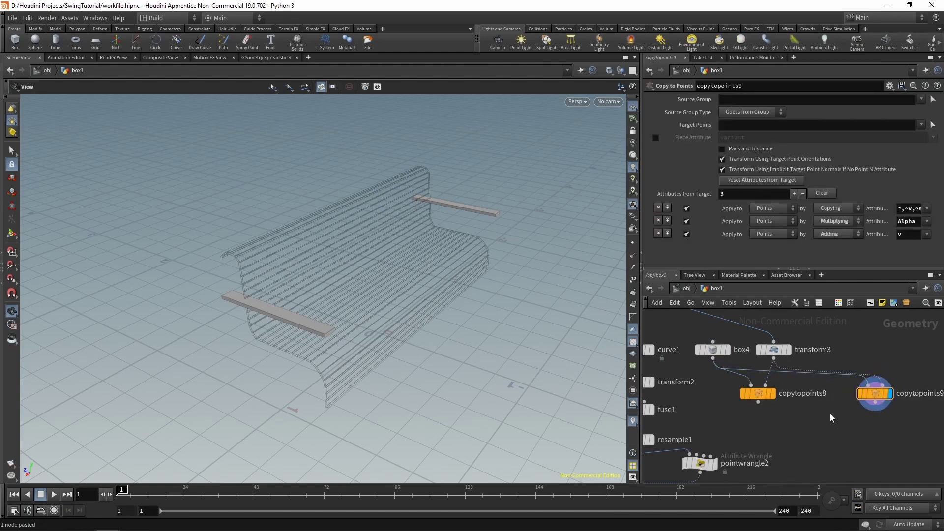
Step: Add a new Box node above copytopoints9 and wire it into that node's first input in place of box4
middle_click_drag(829, 414, 794, 416)
key("Tab")
type("box")
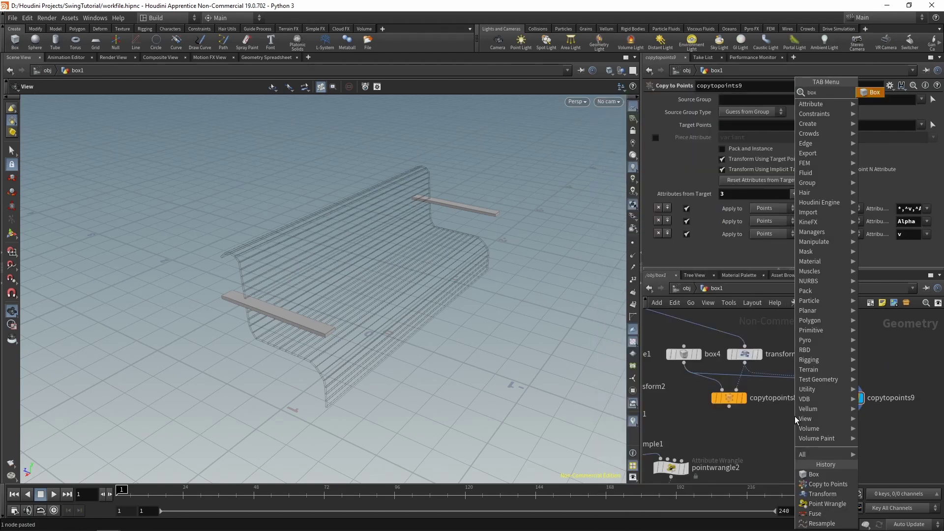
key("Return")
left_click(795, 416)
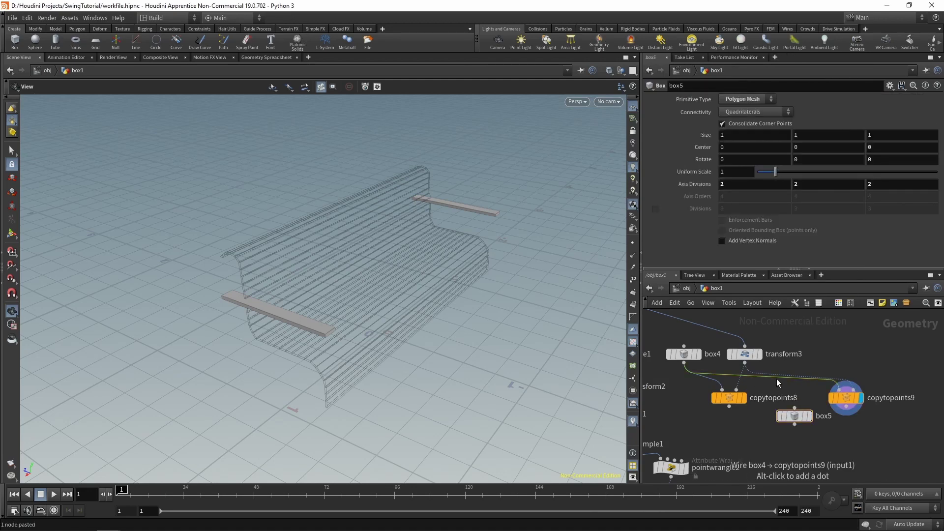
left_click_drag(801, 409, 837, 383)
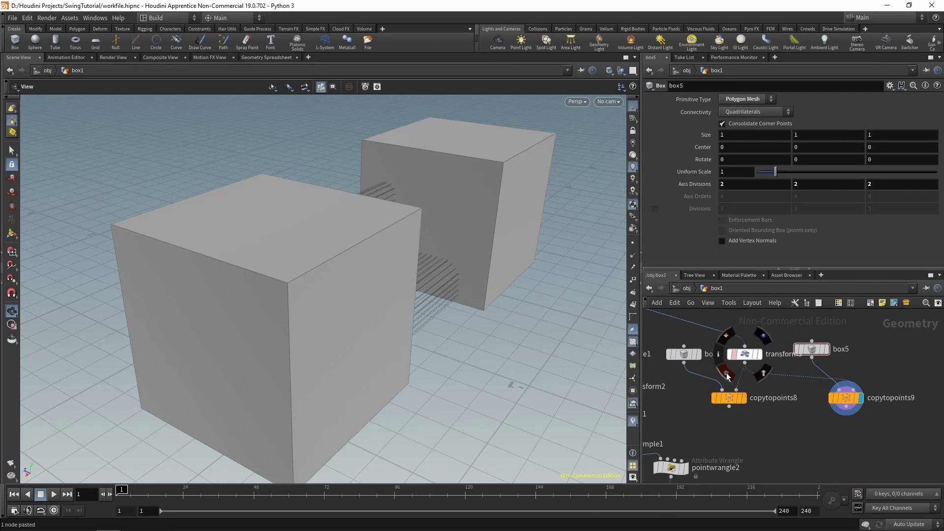
scroll(712, 429, "down", 3)
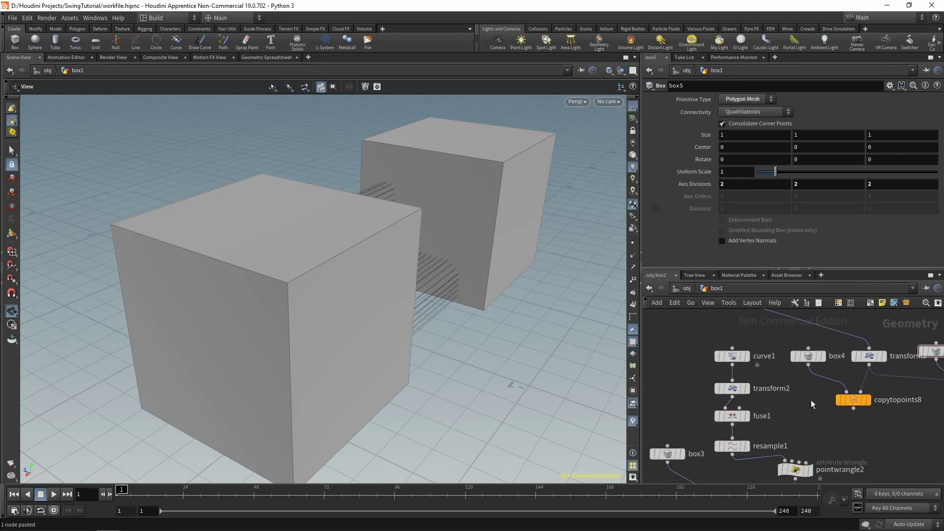
Step: Reuse box3's Y size expression, ch("../Variables/seatPlankHeight"), as the X and Z size of box5
scroll(766, 399, "down", 2)
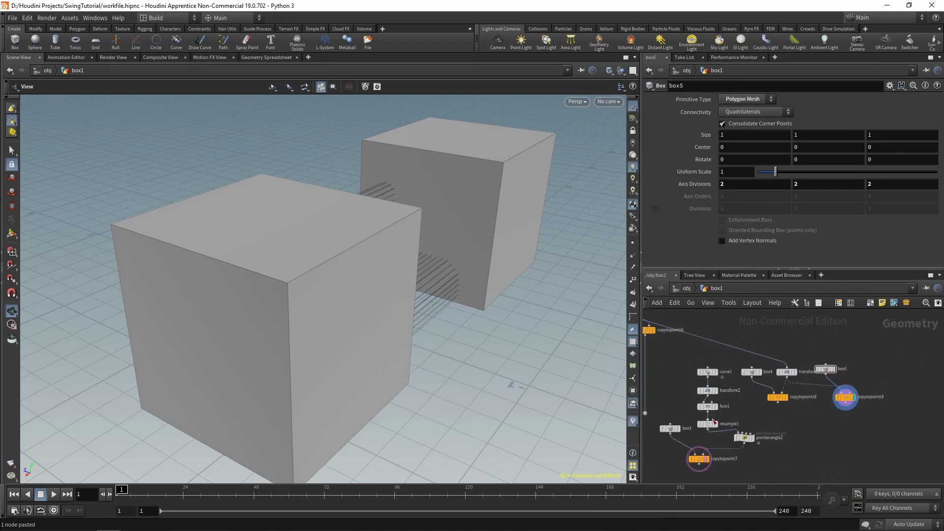
left_click(670, 428)
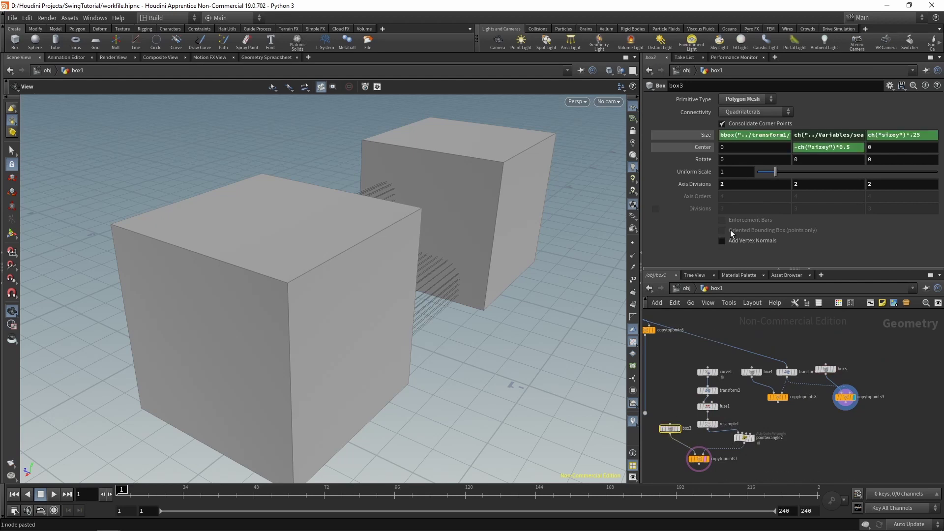
left_click(822, 135)
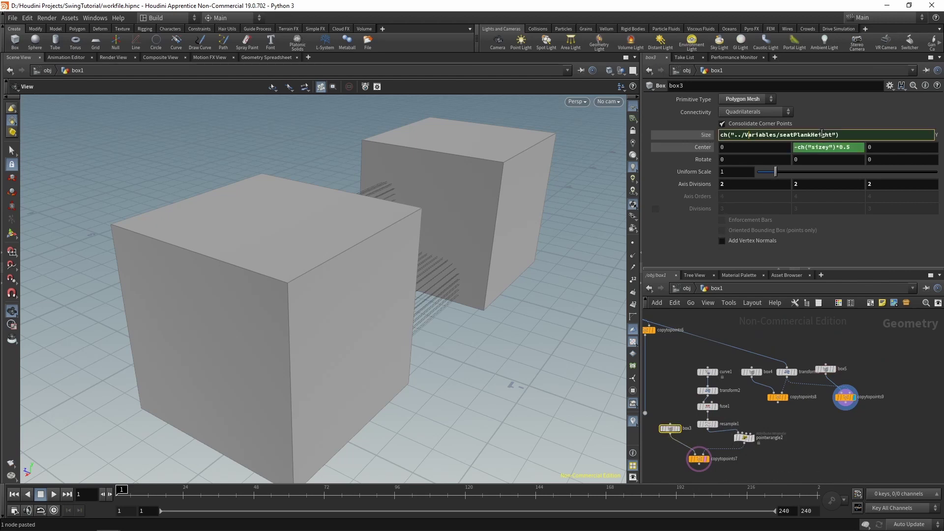
key("ctrl+a")
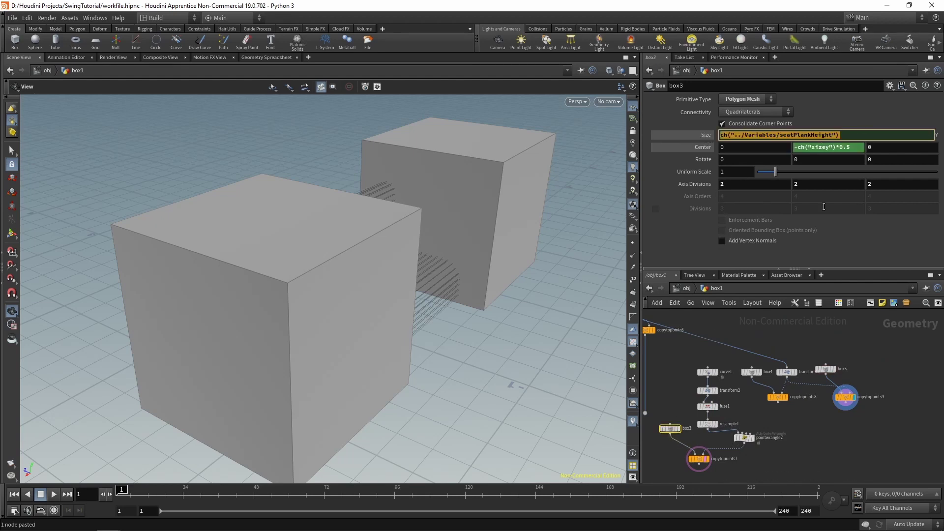
left_click(829, 370)
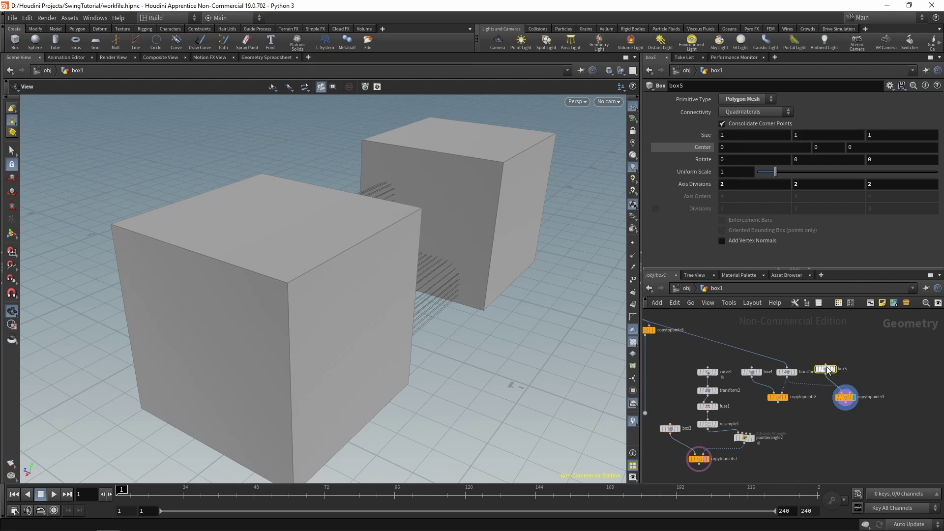
left_click(743, 134)
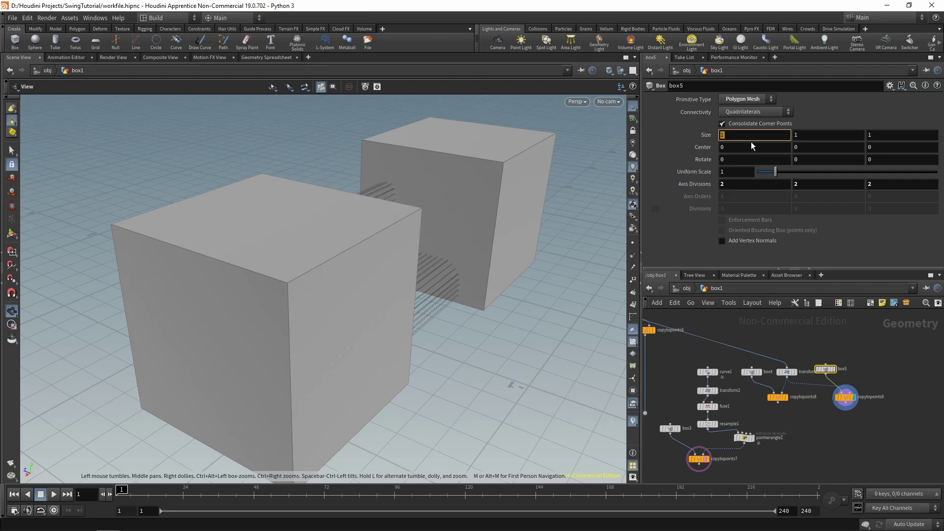
key("ctrl+v")
key("Return")
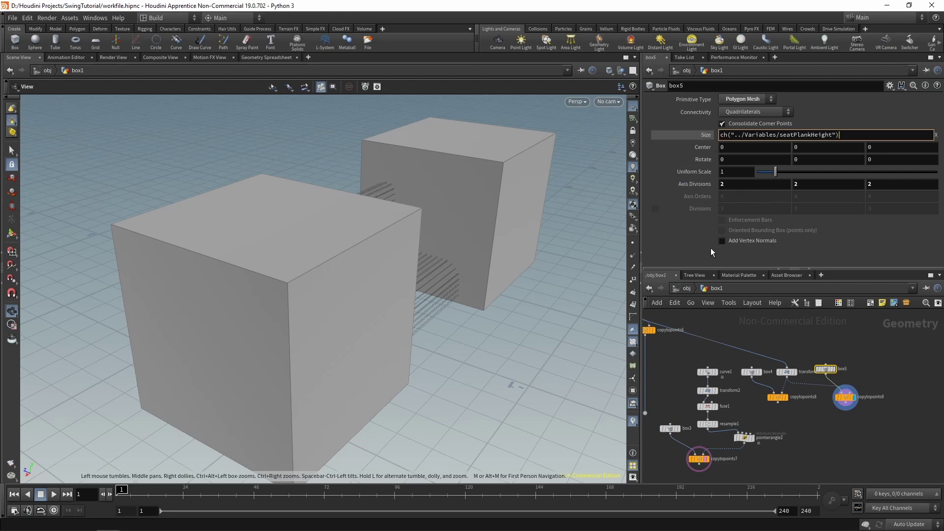
double_click(870, 134)
key("ctrl+v")
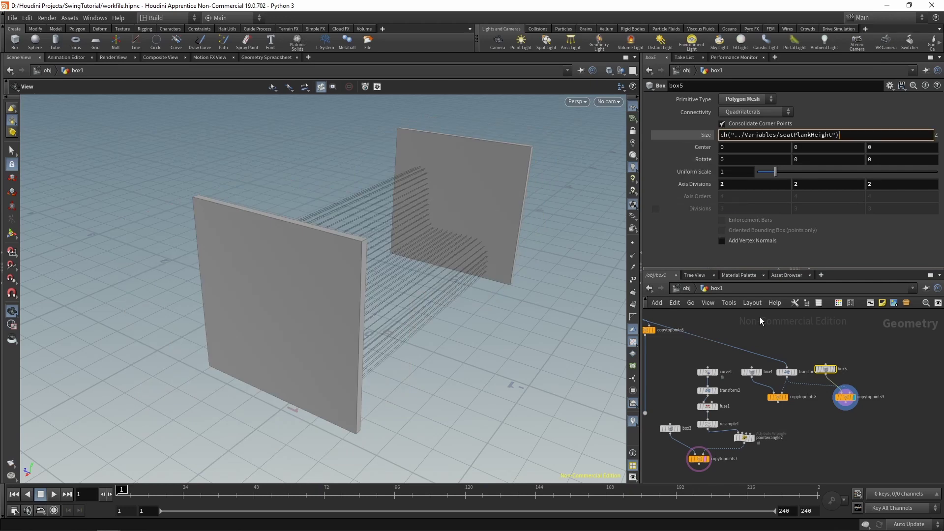
key("Return")
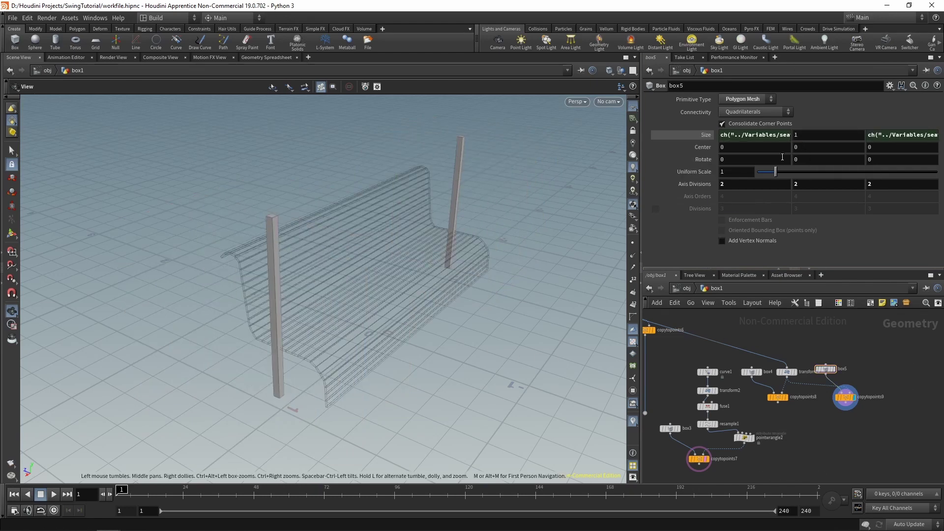
Step: Copy the Arm Rest Height parameter from the Variables node
middle_click_drag(731, 353, 838, 428)
scroll(839, 429, "down", 2)
scroll(715, 345, "up", 3)
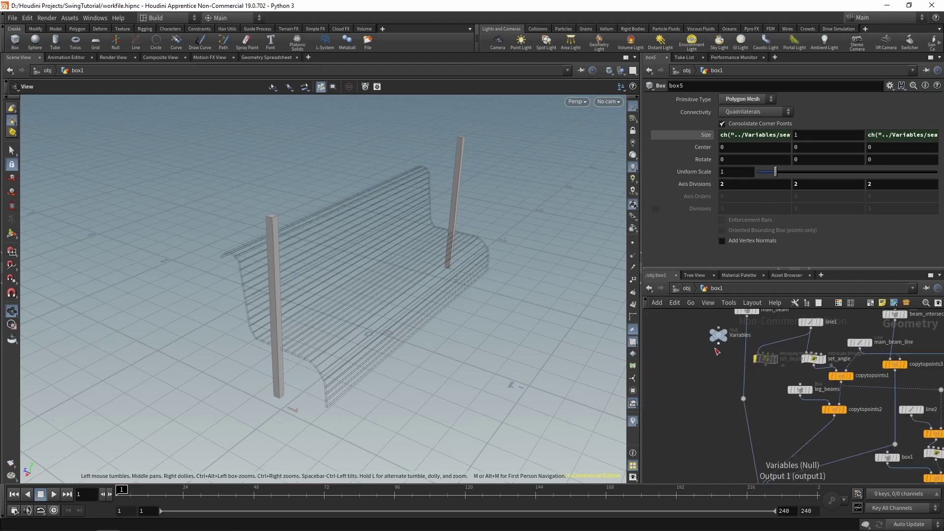
left_click(718, 336)
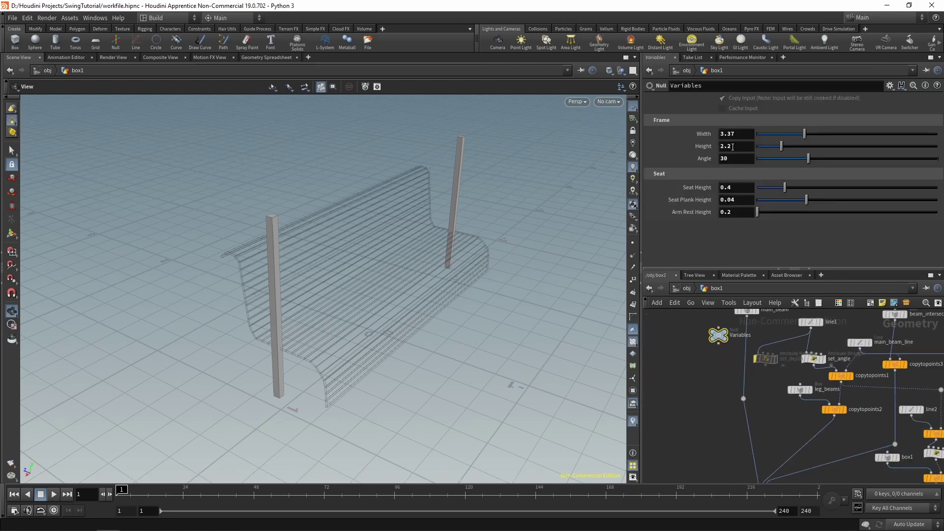
right_click(701, 212)
left_click(721, 279)
Step: Set box5's Y size to a relative reference to the arm rest height plus 0.05: ch("../Variables/armrestHeight") + 0.05
middle_click_drag(776, 410, 479, 370)
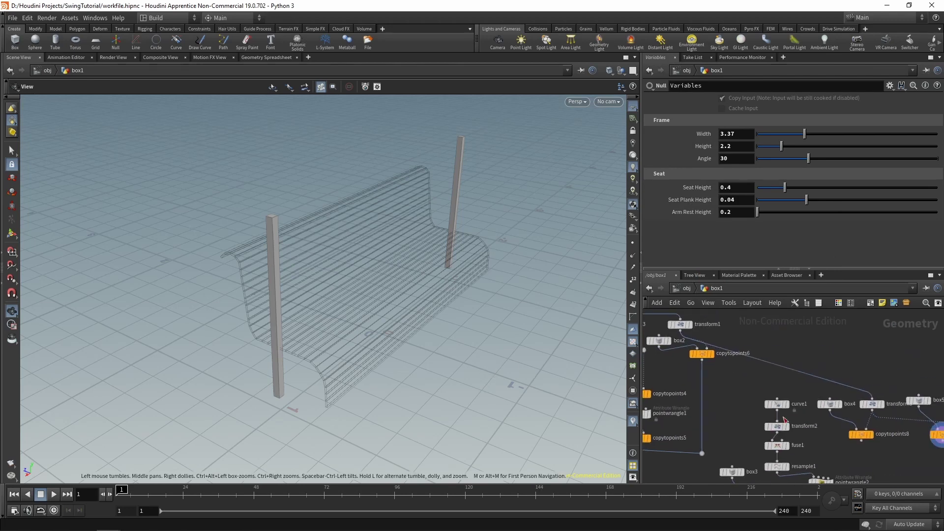
middle_click_drag(896, 377, 774, 359)
left_click(806, 388)
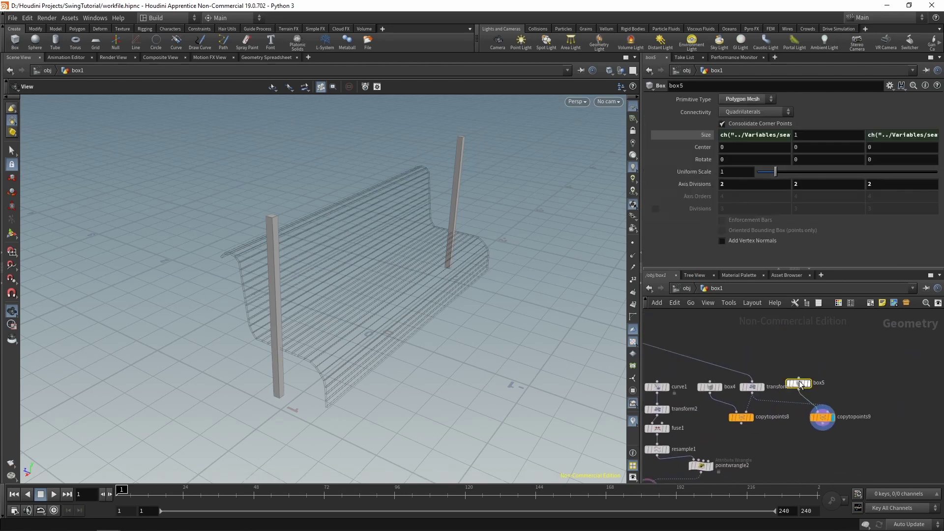
left_click(808, 135)
right_click(808, 136)
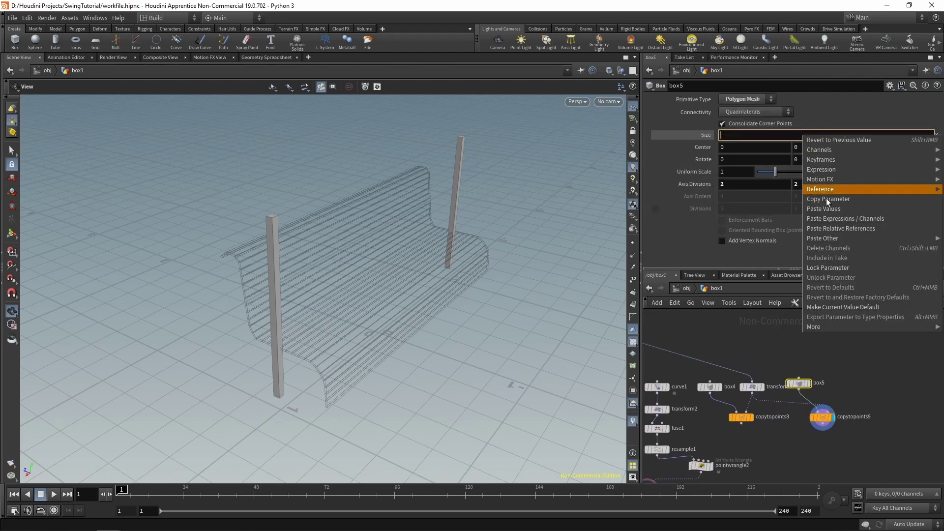
left_click(831, 233)
type("+")
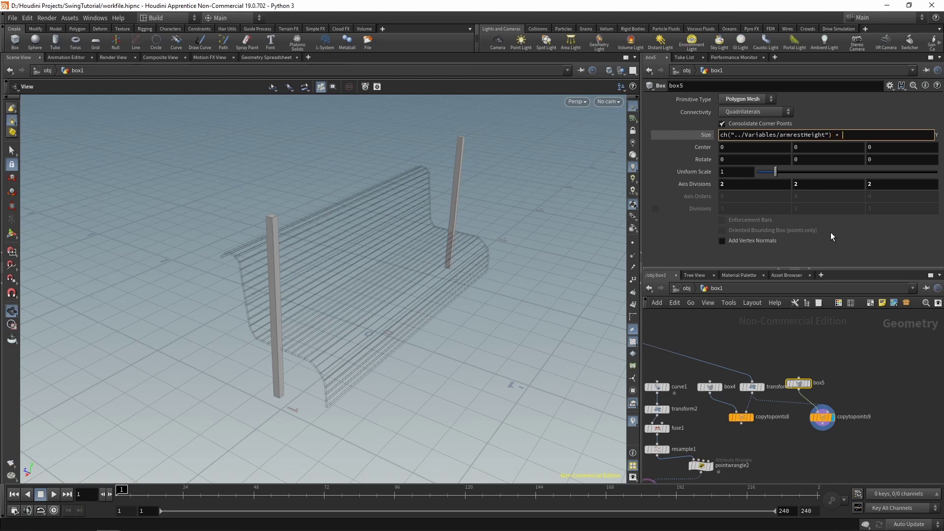
type(" 0.05")
key("Return")
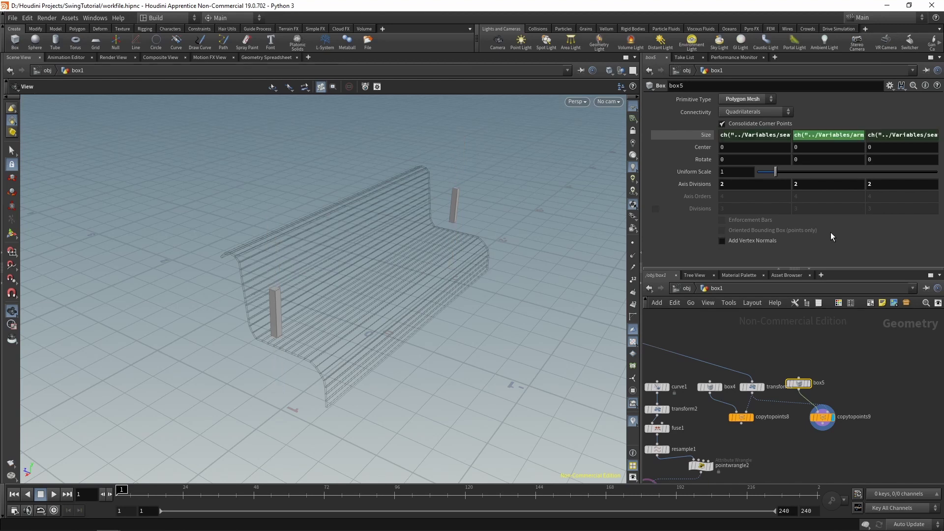
Step: Display box5 on its own and frame the post from the side in the viewport
middle_click_drag(825, 383, 815, 362)
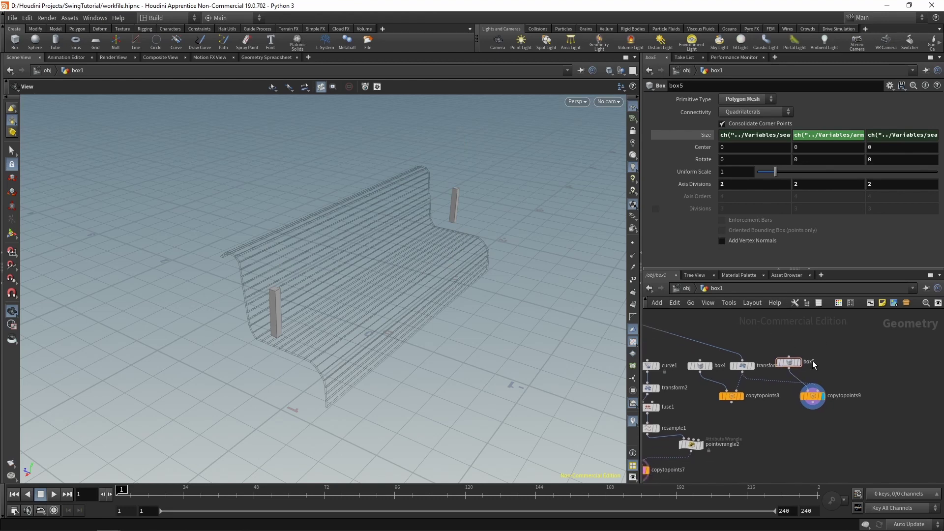
scroll(813, 362, "up", 1)
left_click(797, 363)
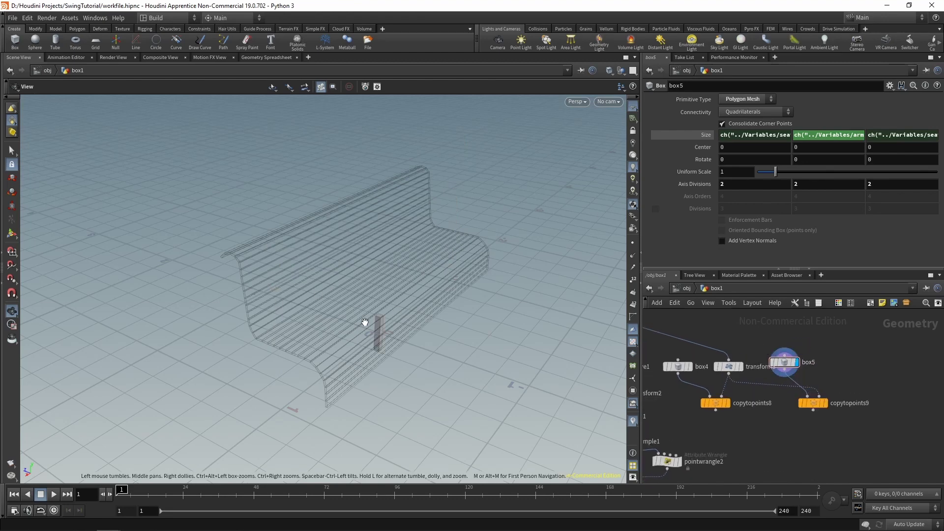
key("f")
left_click_drag(353, 337, 369, 335)
right_click_drag(370, 336, 216, 337)
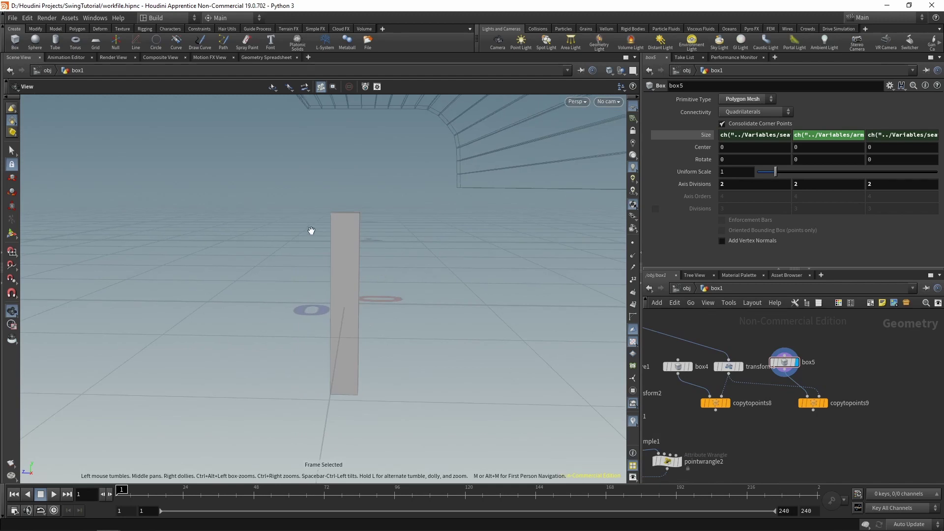
Step: Insert a Point Wrangle node between box5 and copytopoints9
scroll(832, 362, "up", 4)
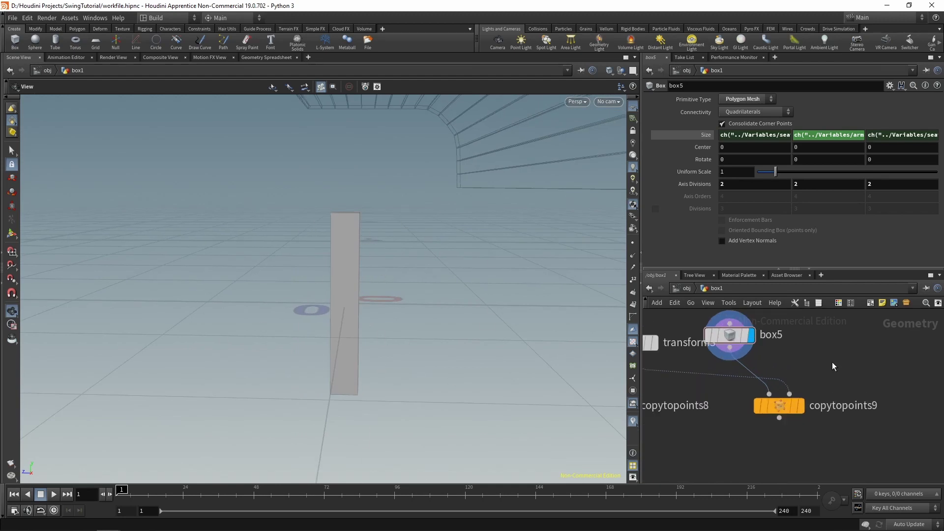
mouse_move(756, 410)
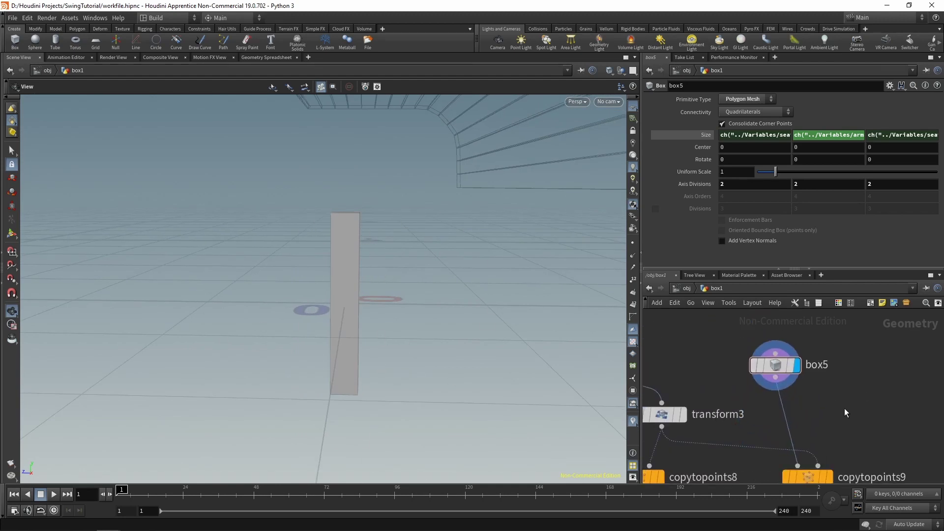
key("Tab")
type("po")
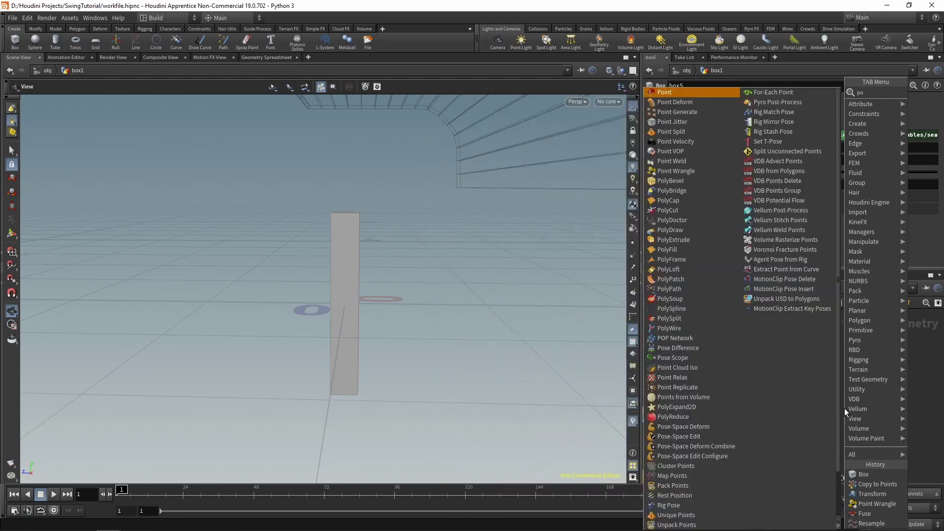
type("intwr")
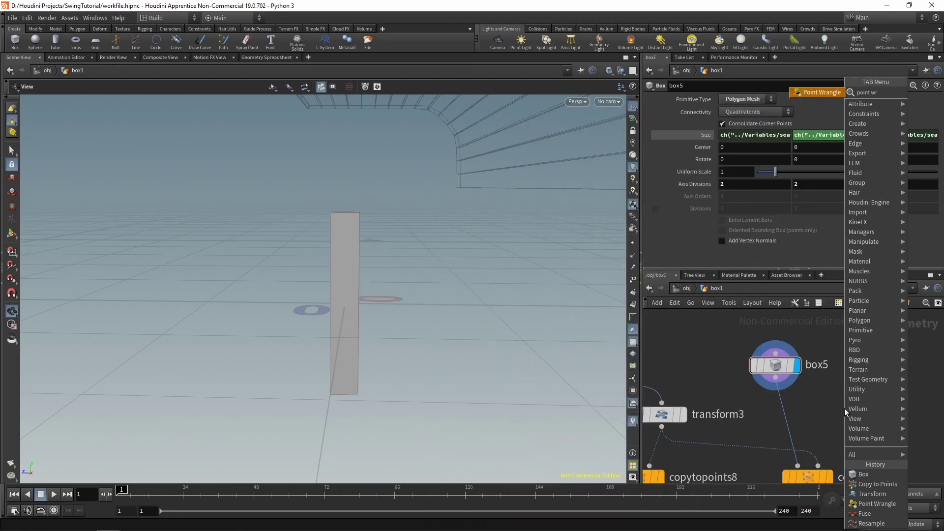
key("Return")
left_click(776, 408)
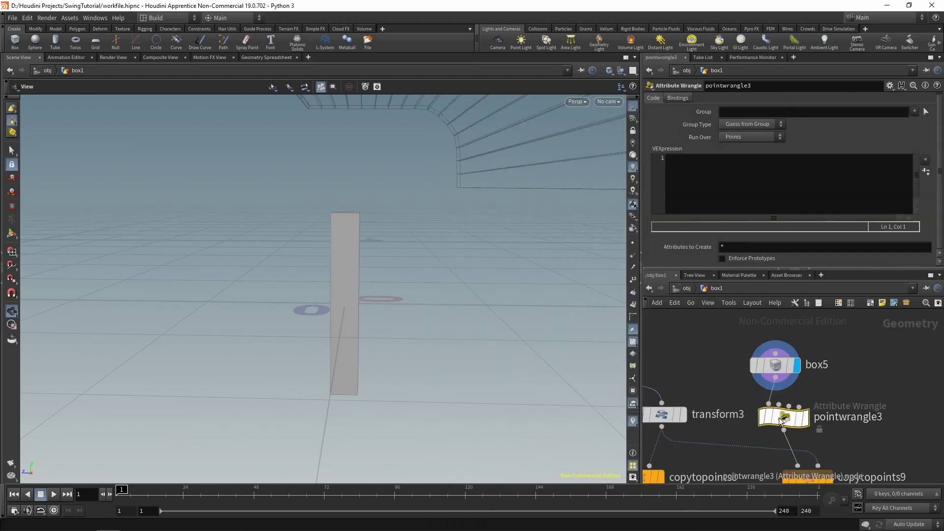
Step: Declare the shear amount in pointwrangle3's VEXpression with float sheering = chf("sheering");
left_click(730, 185)
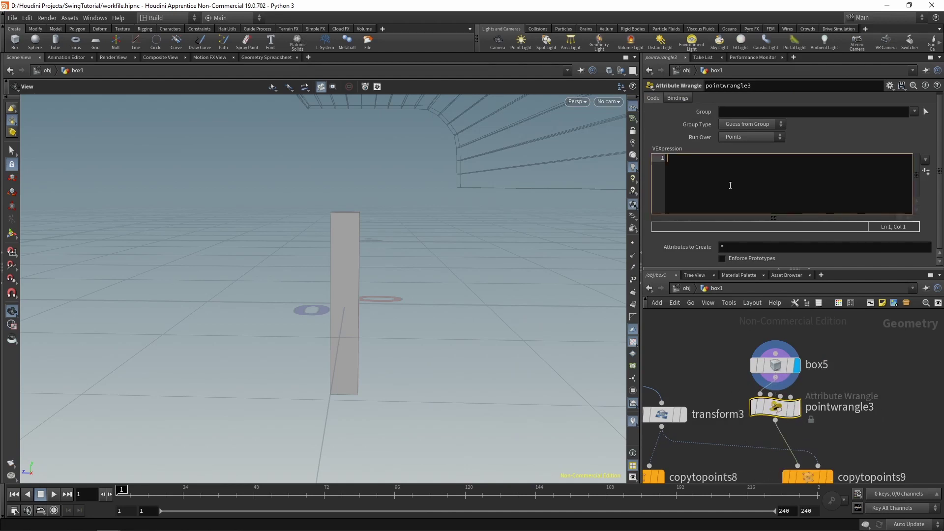
type("chf(\"")
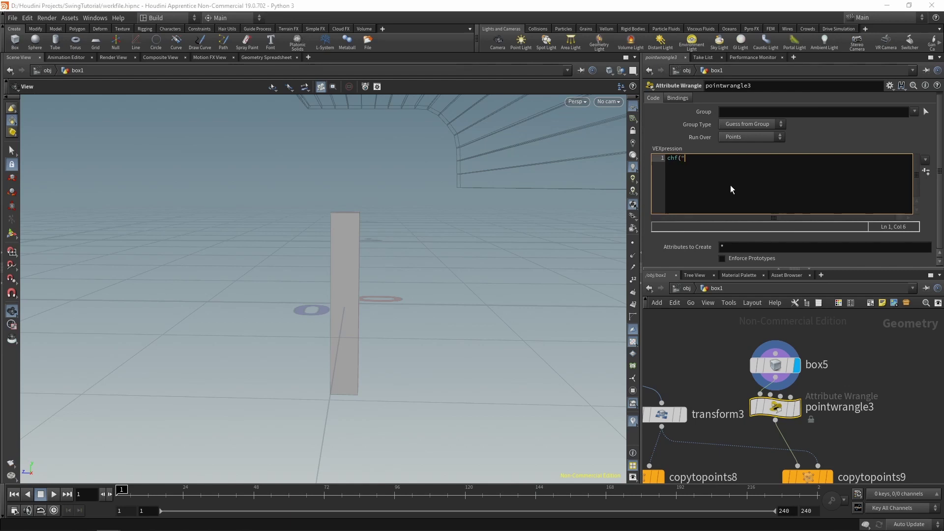
key("Home")
type("float sheering =")
key("End")
type("sheering\");")
key("Return")
key("Return")
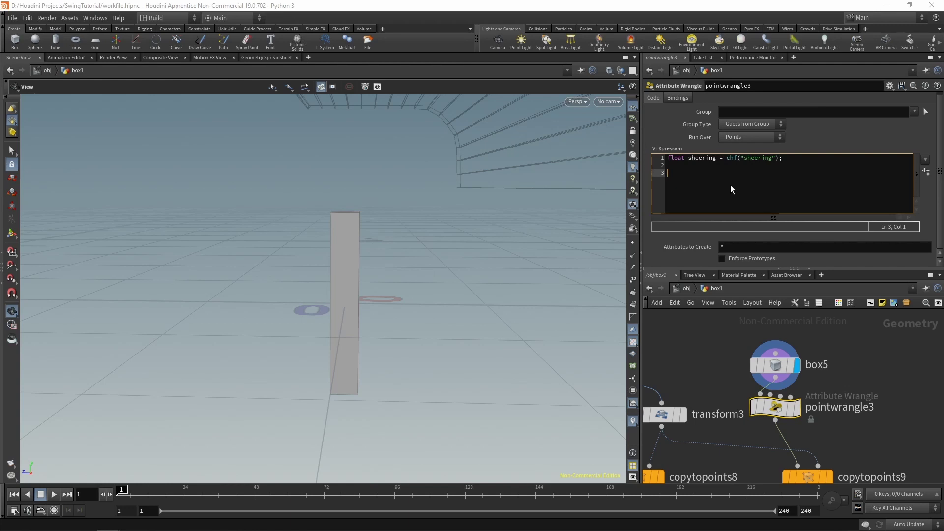
Step: Add the line @P.z += @P.y*sheering; to pointwrangle3's code and create the Sheering parameter from it
type("@P.z")
type("= @P.y*s")
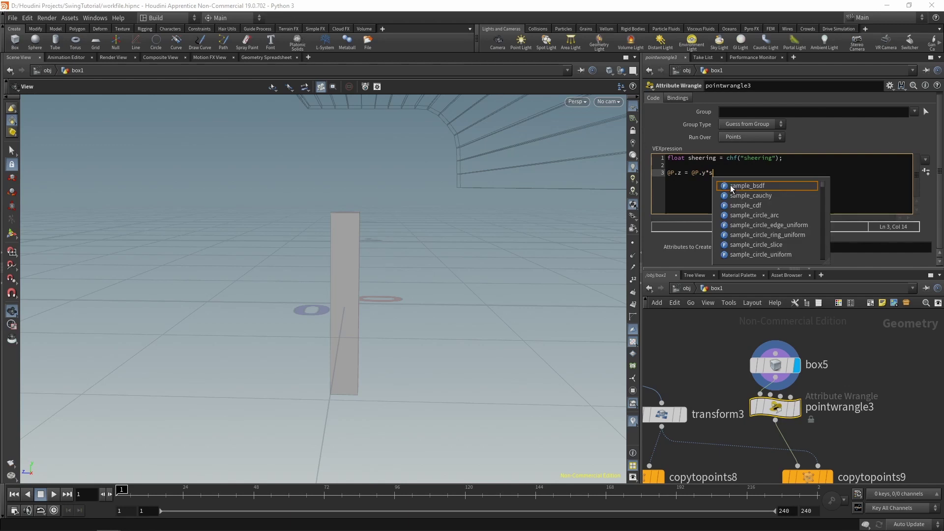
type("heering;")
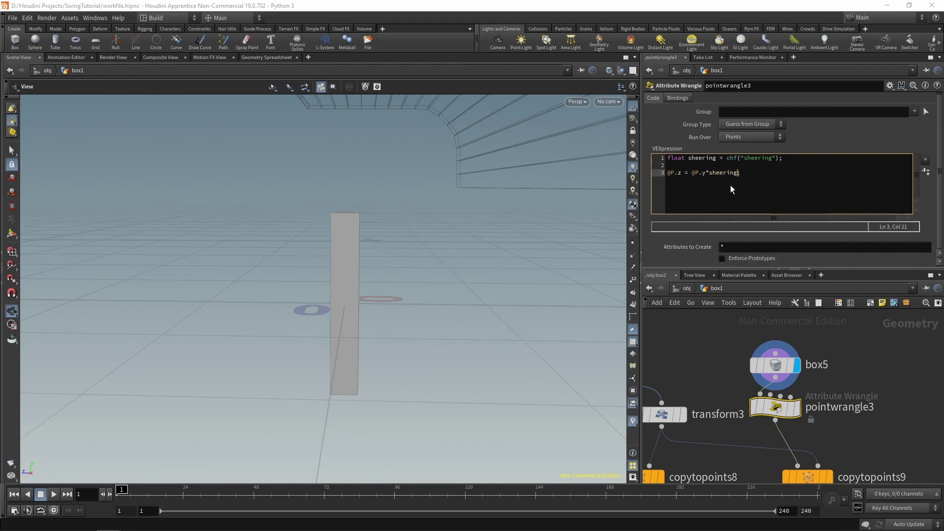
key("Left")
key("Left")
key("Left")
key("Left")
key("Left")
key("Left")
key("Left")
key("Left")
key("Left")
key("Left")
key("Left")
key("Left")
key("Left")
key("Left")
key("Left")
key("Left")
type("+")
left_click(925, 172)
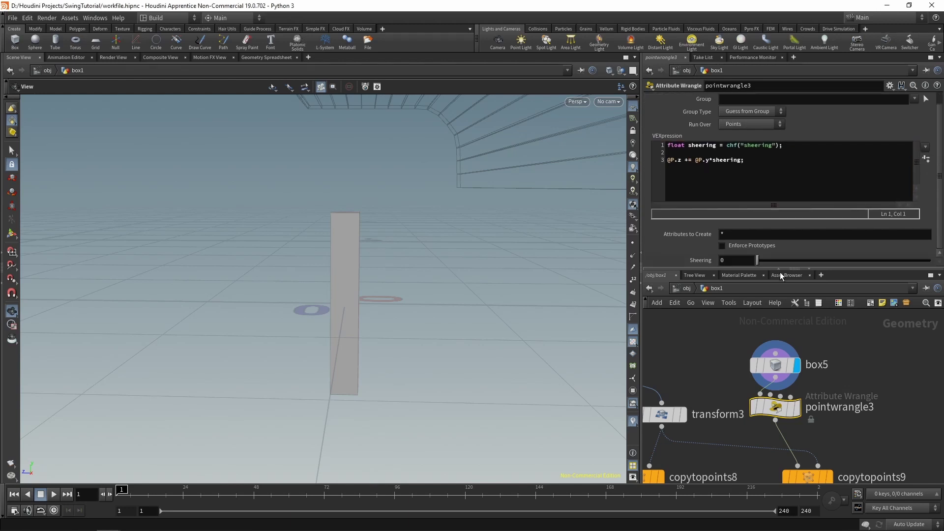
Step: Display pointwrangle3's result, try Sheering values up to 17, and reset Sheering to 0
left_click_drag(758, 260, 941, 262)
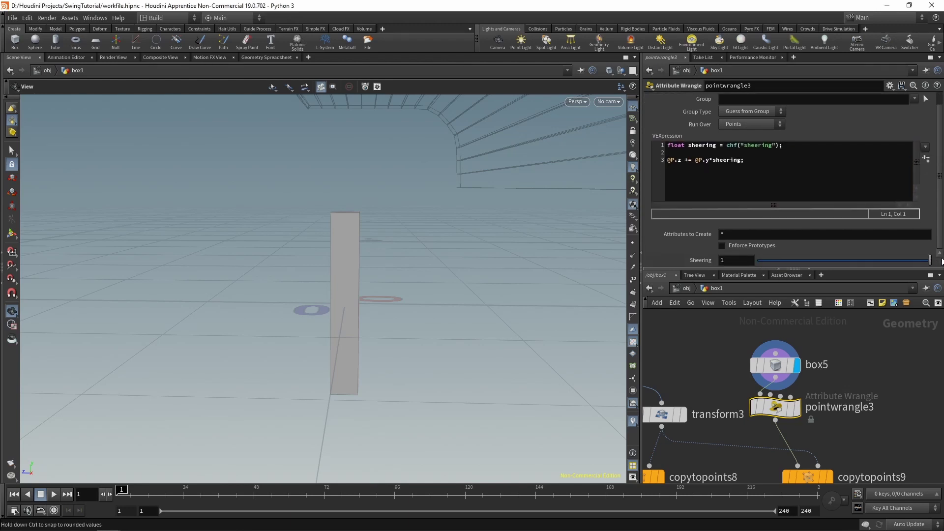
mouse_move(685, 261)
middle_mouse_down()
mouse_move(924, 255)
mouse_move(685, 261)
middle_mouse_up()
left_click(796, 408)
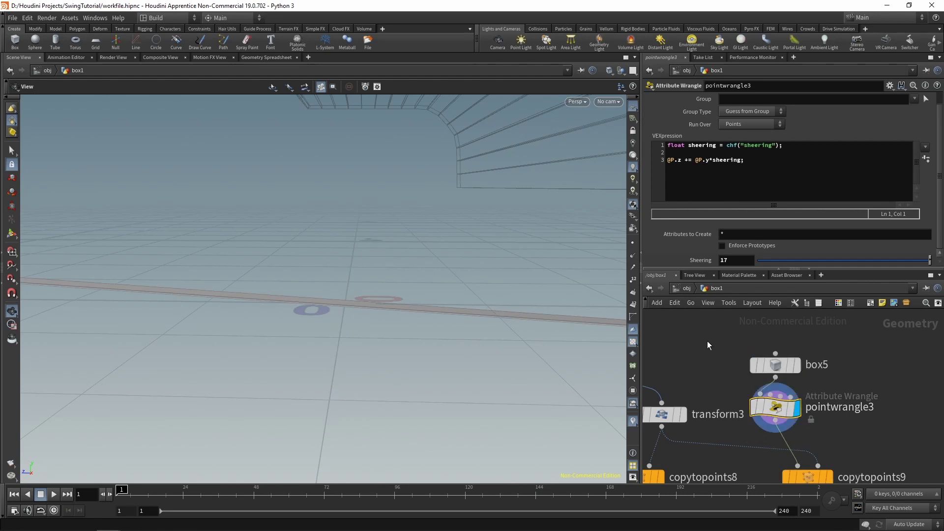
middle_click_drag(734, 256, 187, 264)
Step: Reverse the shear direction by changing the code to @P.z -= @P.y*sheering; and set Sheering to about 0.407
left_click(686, 160)
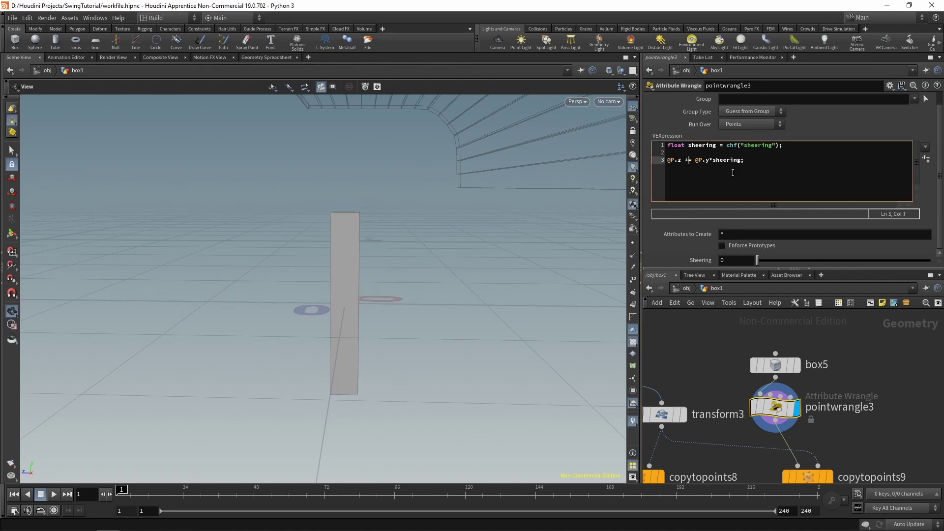
key("Delete")
type("-")
left_click_drag(757, 260, 827, 261)
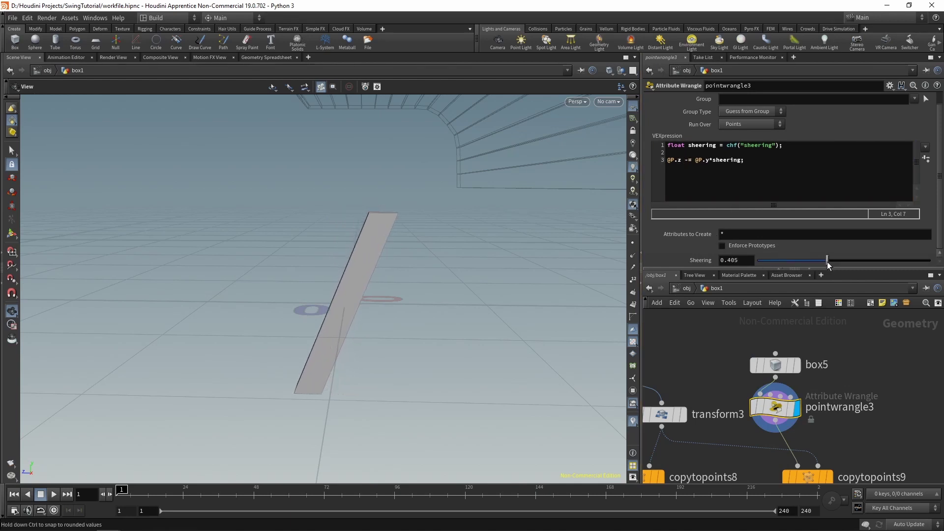
left_click_drag(460, 236, 350, 253)
middle_click_drag(853, 411, 881, 362)
scroll(881, 362, "down", 2)
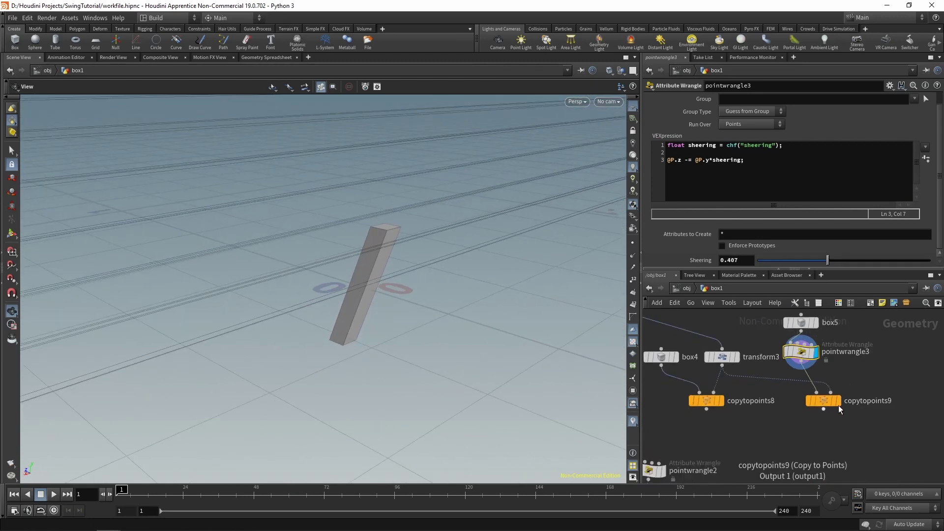
Step: Display copytopoints9's result and frame the arm rest supports in the viewport
left_click(838, 401)
key("f")
mouse_move(353, 279)
left_mouse_down()
mouse_move(242, 297)
mouse_move(337, 326)
mouse_move(340, 282)
mouse_move(351, 284)
left_mouse_up()
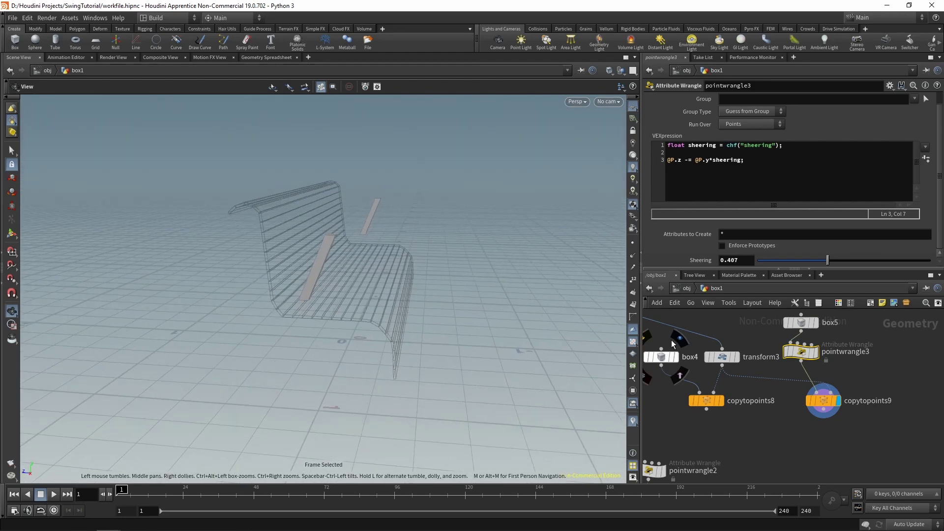
Step: Add a Merge node below the copytopoints7, copytopoints8 and copytopoints9 nodes
scroll(752, 418, "down", 3)
middle_click_drag(775, 436, 790, 368)
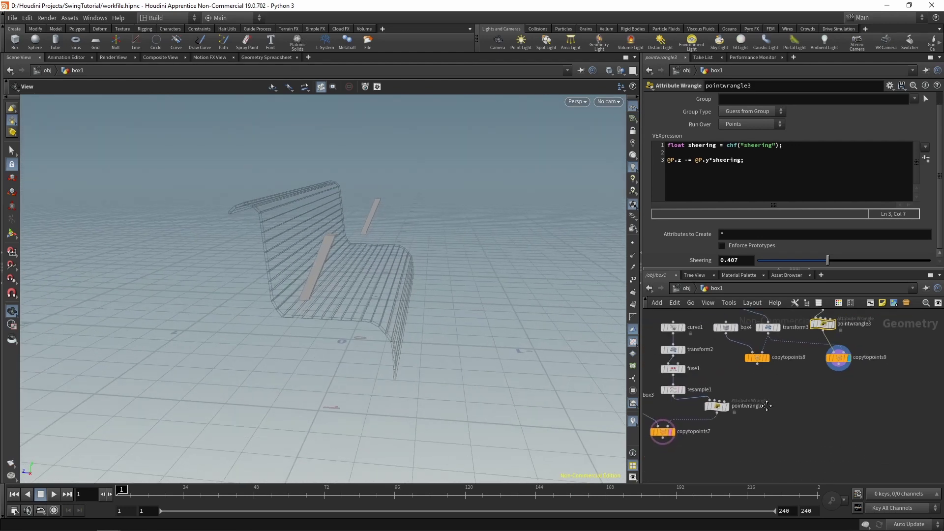
key("Tab")
type("merge")
key("Return")
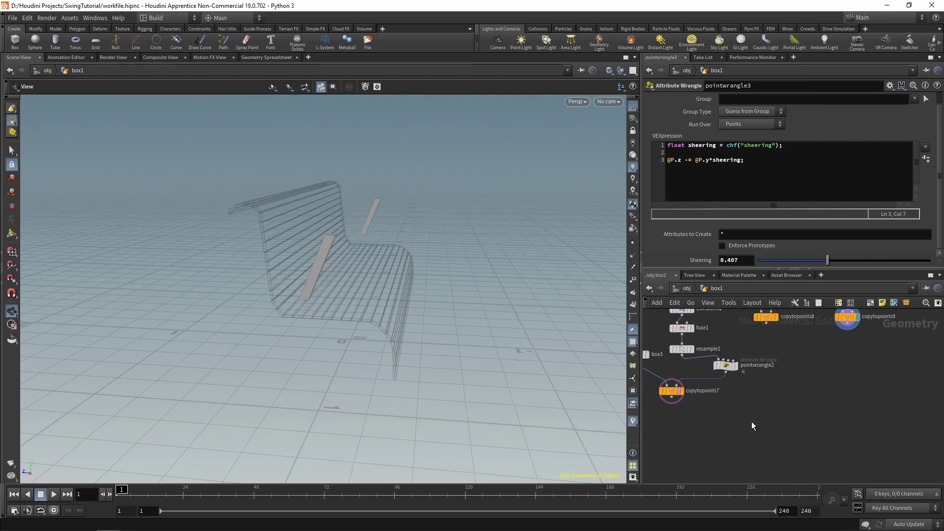
left_click(753, 421)
Step: Wire copytopoints7, copytopoints8 and copytopoints9 into merge1 and display the merged seat
left_click(671, 398)
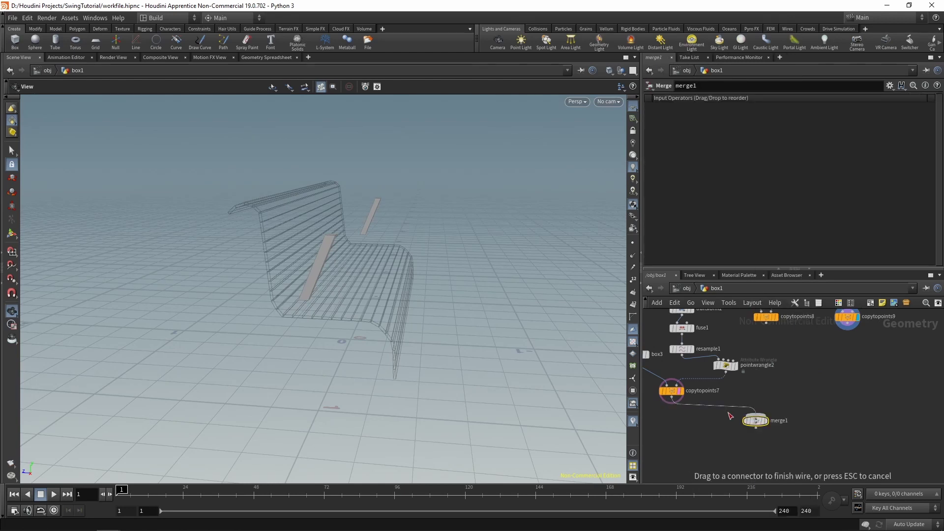
left_click(756, 415)
left_click(765, 323)
left_click(757, 412)
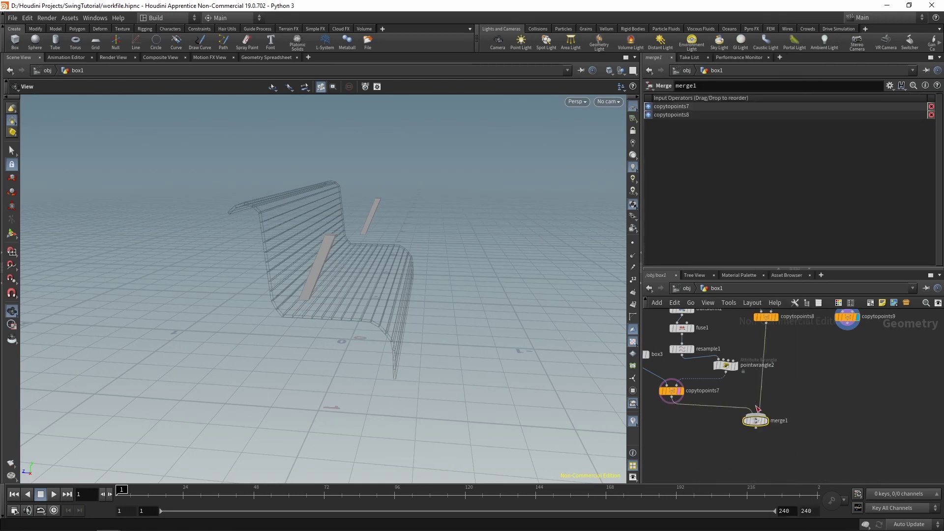
left_click(847, 324)
left_click(764, 419)
left_click(766, 420)
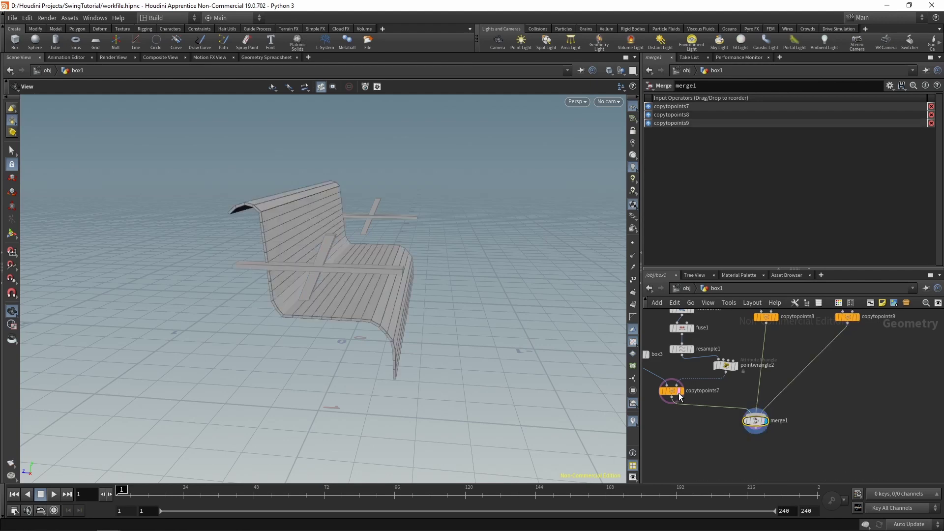
mouse_move(571, 340)
left_mouse_down()
mouse_move(303, 264)
mouse_move(301, 310)
mouse_move(406, 274)
left_mouse_up()
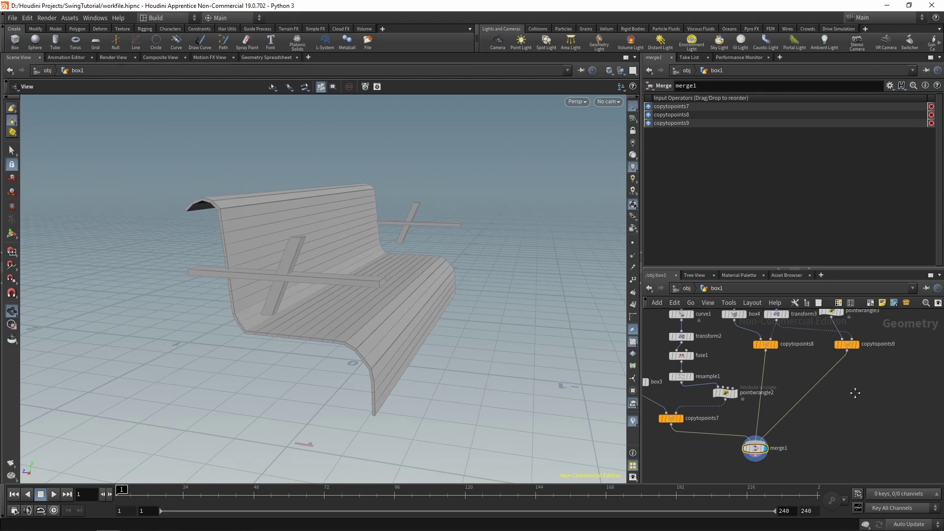
Step: Add the line @P.y += chf("heightOffset"); to pointwrangle3's code and create the Heightoffset parameter from it
middle_click_drag(795, 392, 782, 442)
scroll(796, 354, "up", 3)
left_click(816, 358)
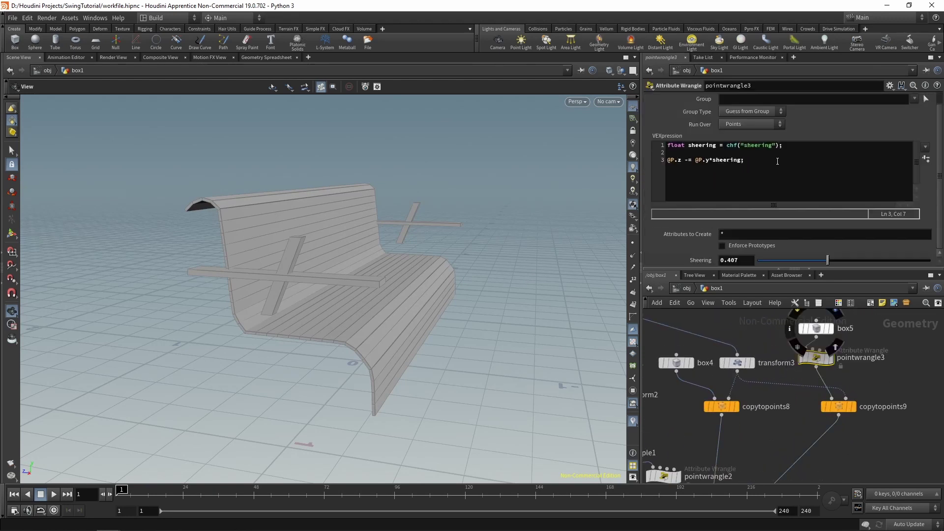
left_click(778, 162)
key("Return")
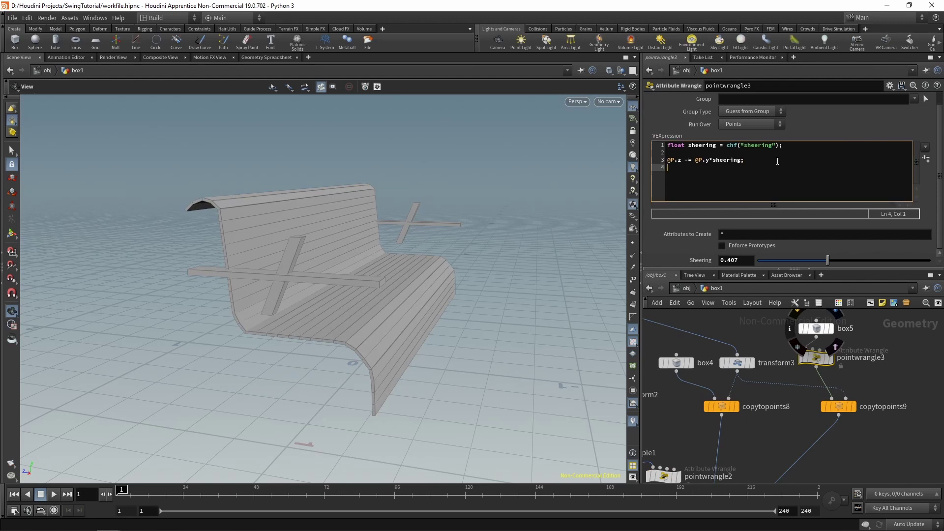
key("Return")
type("@P.y += chf(\"hei")
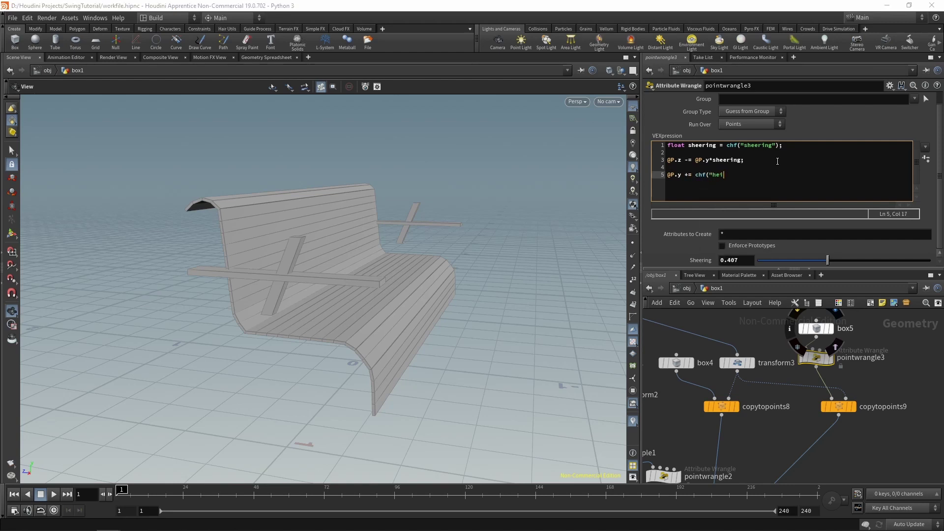
type("ghtOffset\");")
left_click(925, 159)
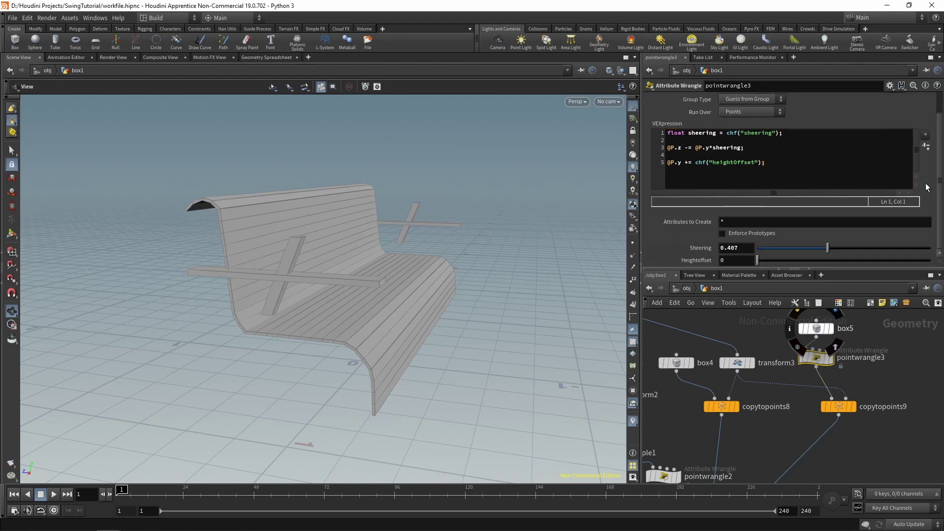
Step: Set pointwrangle3's Heightoffset to the expression -bbox(0, D_YMAX)
left_click(735, 262)
key("BackSpace")
type("bbox(0, ")
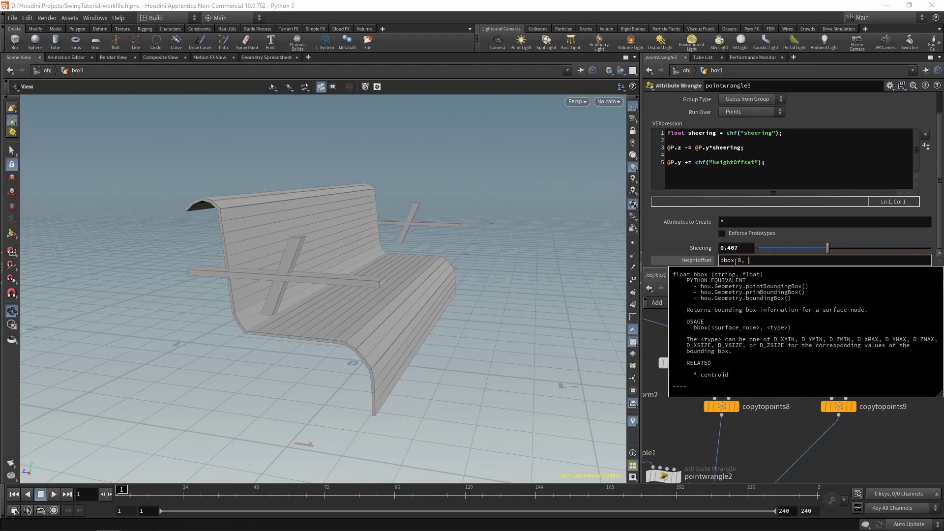
type("D_")
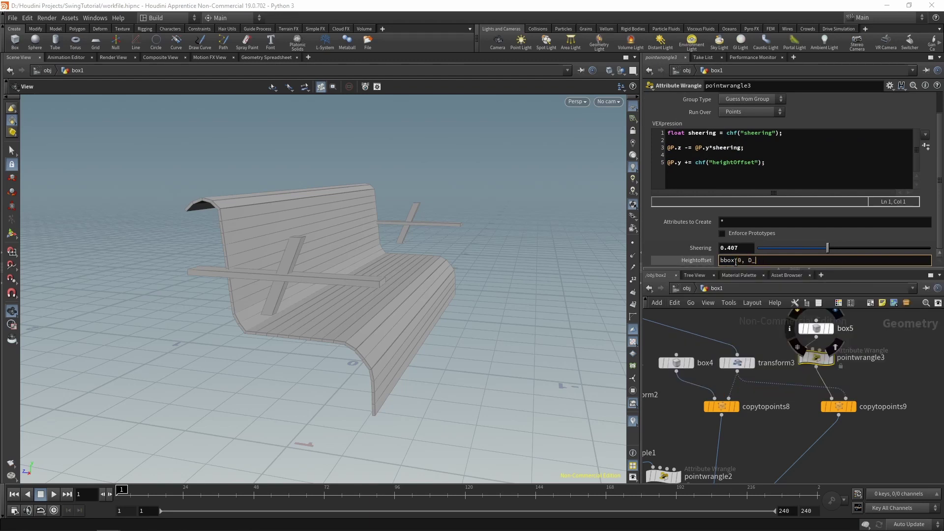
type("YMAX)")
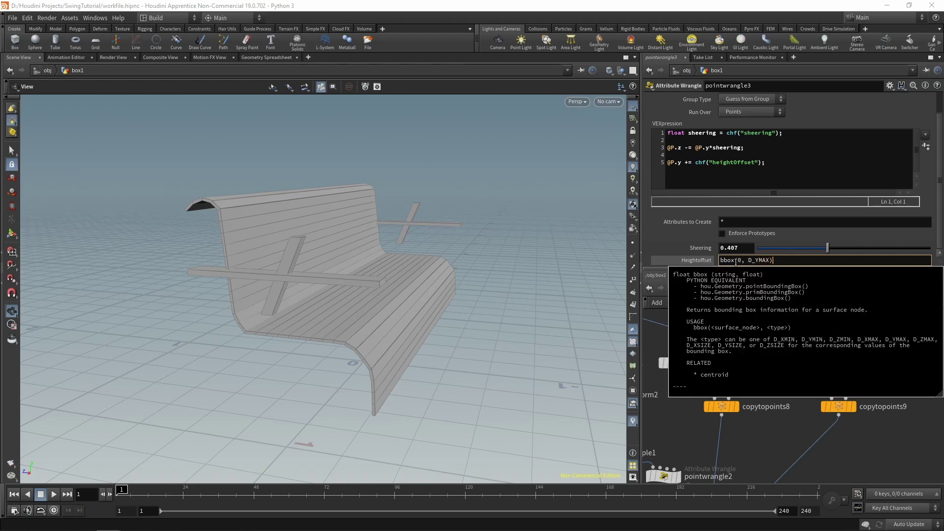
key("Home")
type("-")
key("Return")
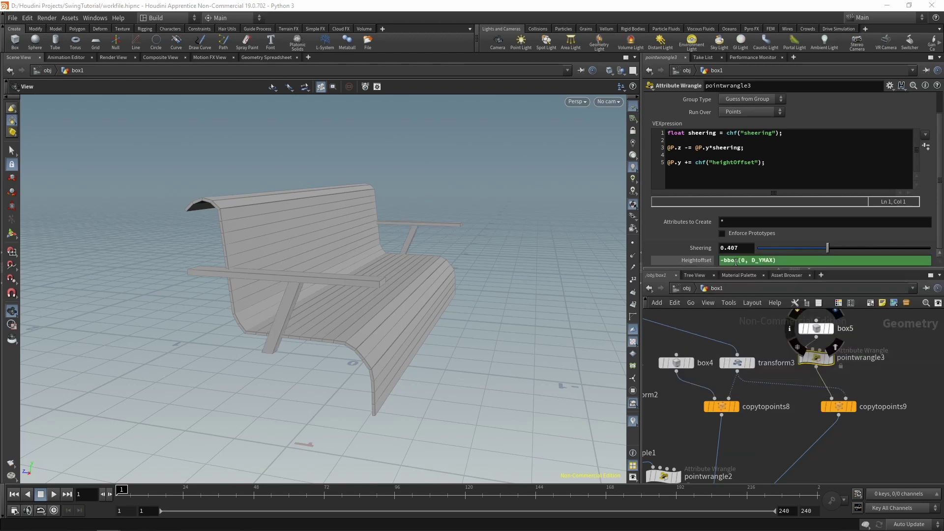
Step: Set pointwrangle3's Sheering to 0.4
left_click_drag(296, 315, 326, 331)
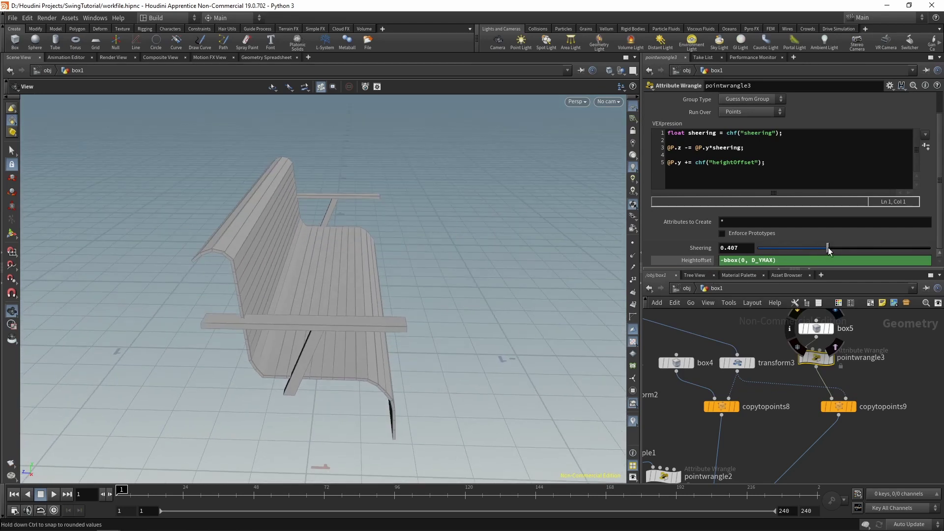
left_click_drag(829, 250, 825, 247)
left_click(742, 248)
key("BackSpace")
key("BackSpace")
key("BackSpace")
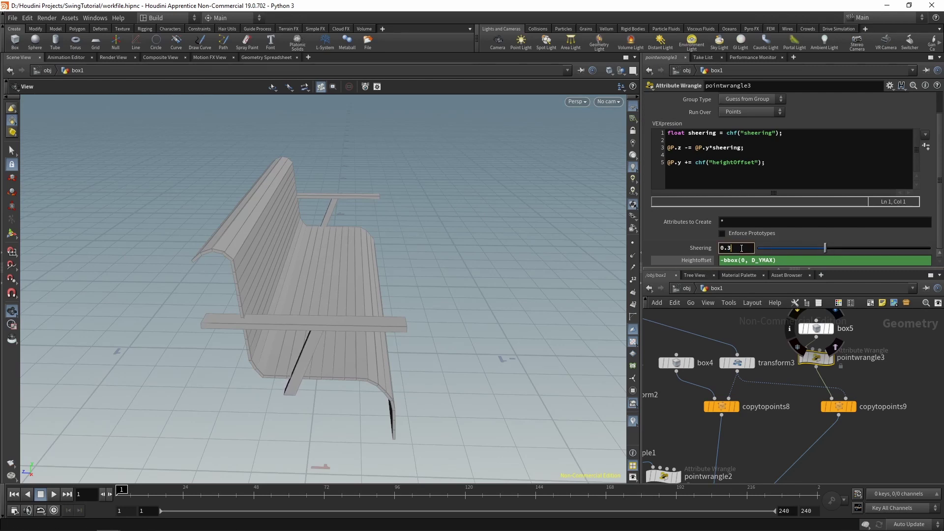
type("4")
key("Return")
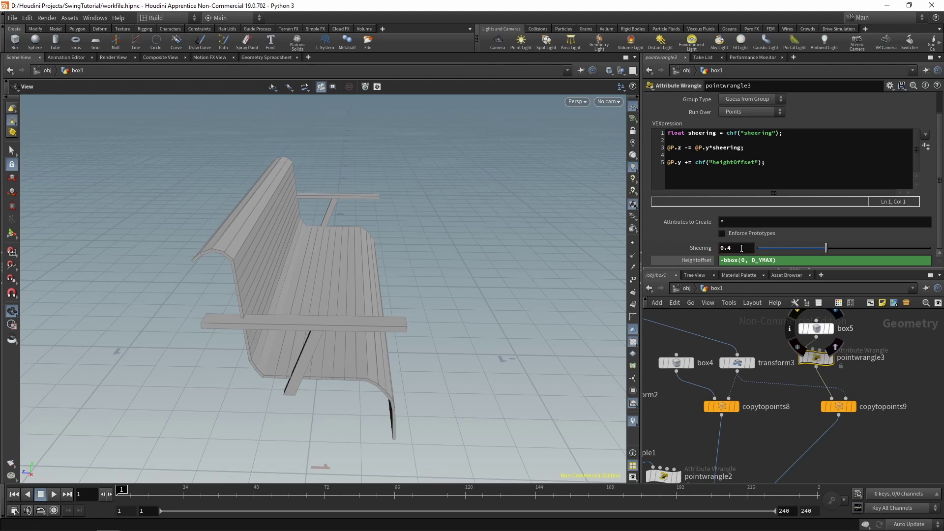
Step: Open the Variables node's parameter interface and add a Float parameter to the Seat folder below Arm Rest Height
right_click(700, 249)
left_click(664, 335)
scroll(713, 353, "down", 8)
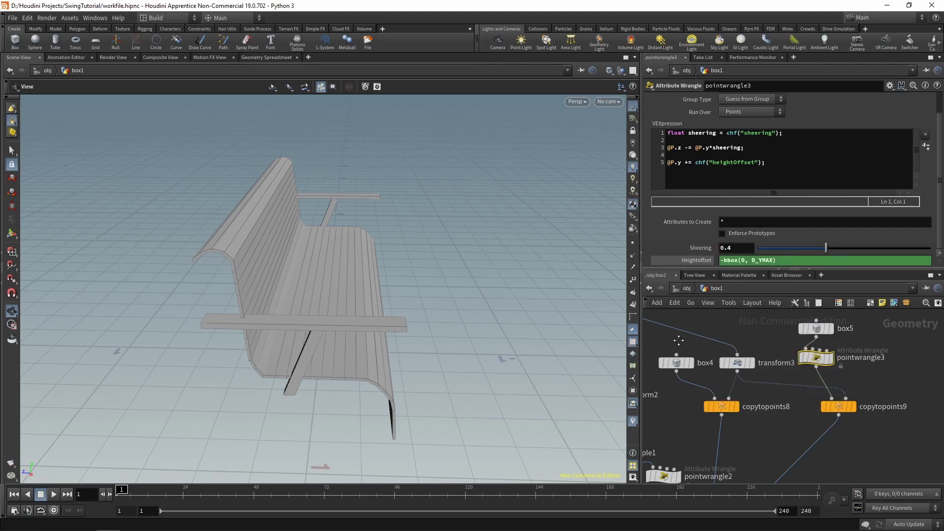
scroll(719, 356, "up", 3)
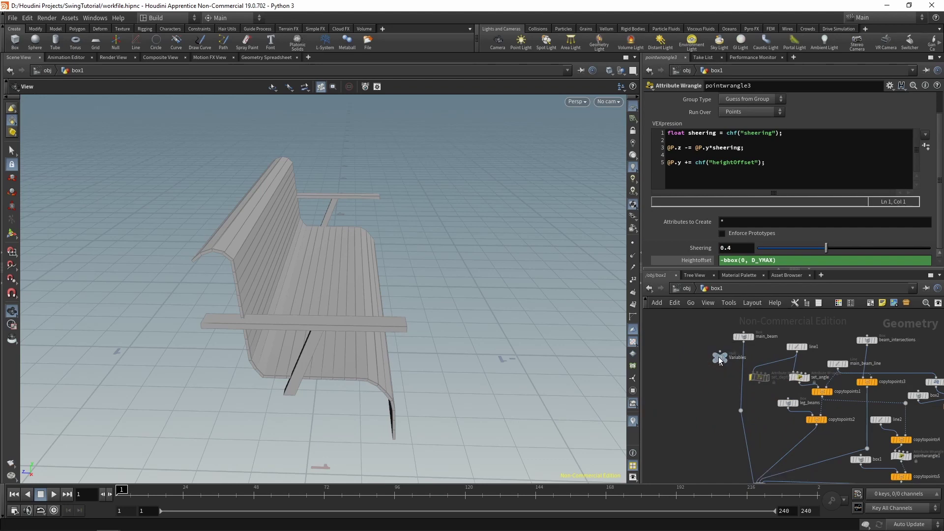
left_click(726, 357)
left_click(889, 87)
left_click(868, 97)
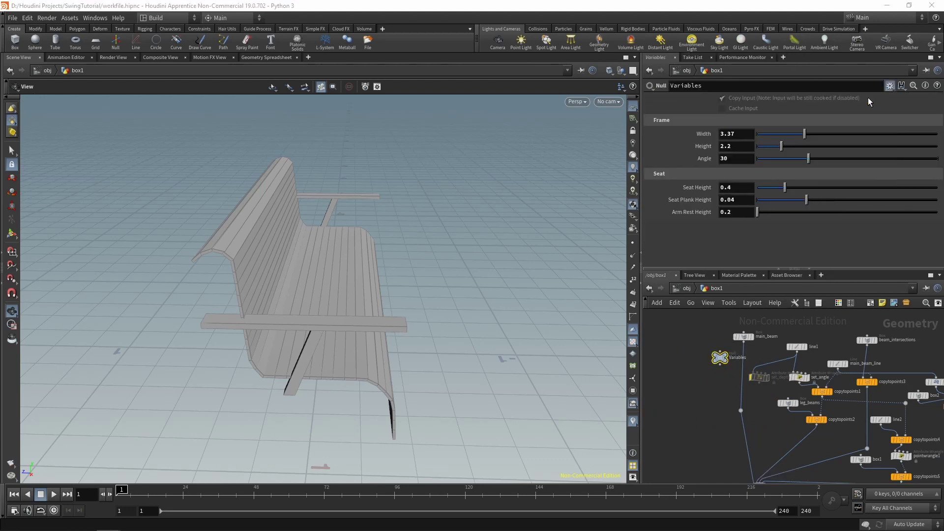
left_click_drag(145, 176, 335, 166)
Step: Name the new float parameter armRestSupportSheering and label it Arm Rest Support Sheering
double_click(546, 105)
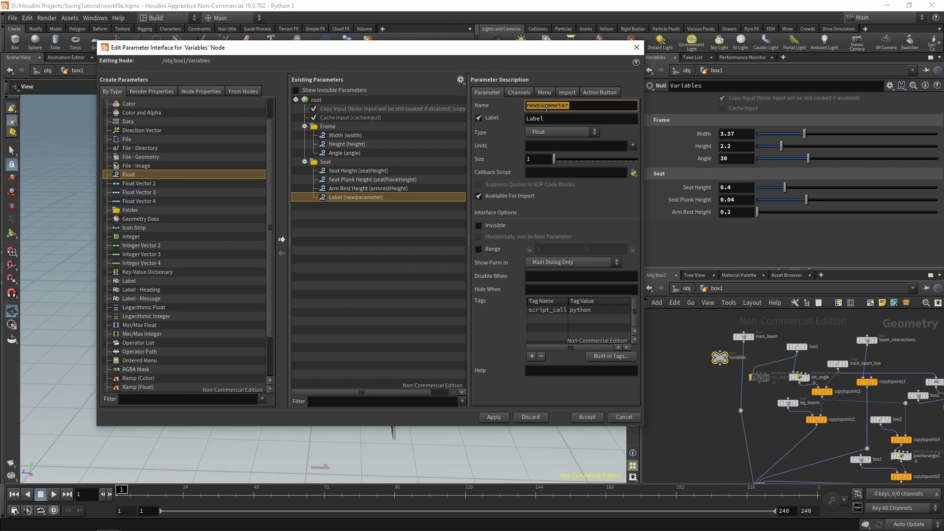
type("armRestSupportSheering")
key("Tab")
type("Arm Rest S")
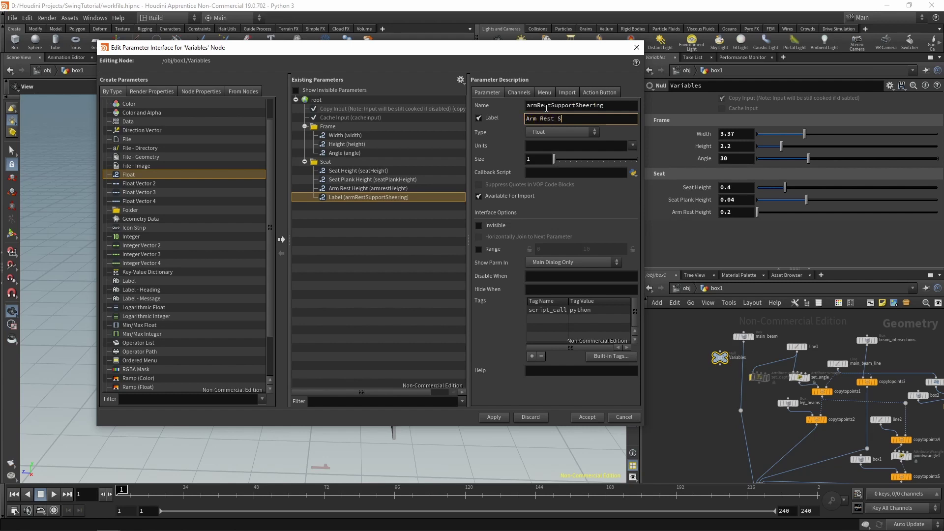
type("upport Sheering")
key("Return")
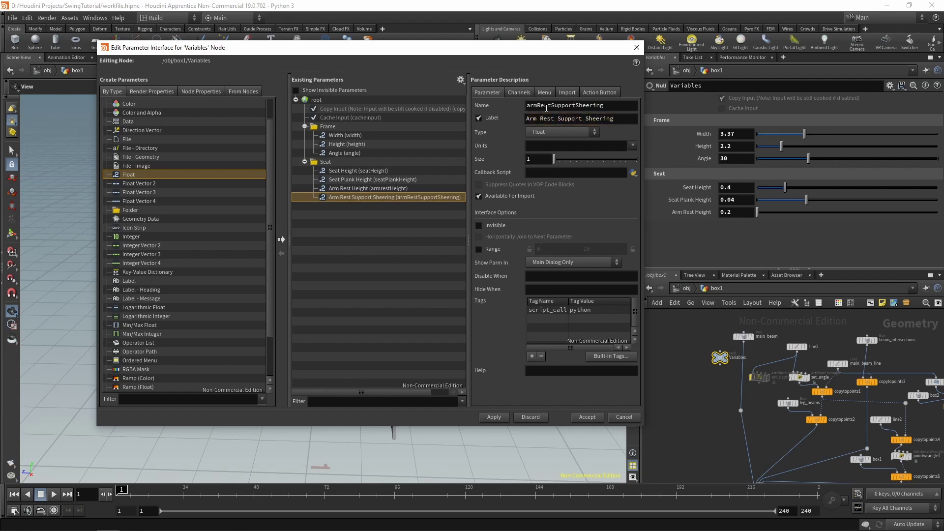
Step: Give Arm Rest Support Sheering a range of 0 to 1, set its value to 0.4, and accept the interface changes
left_click(479, 249)
left_click(529, 249)
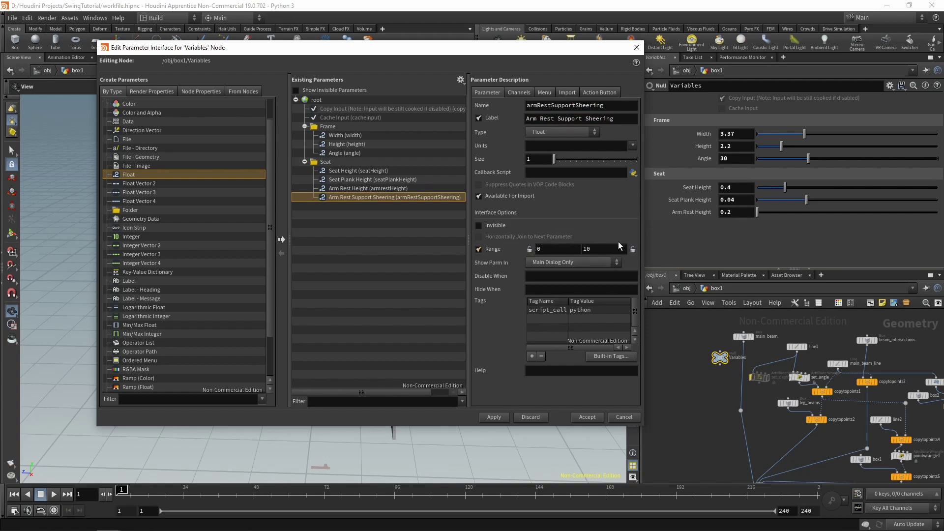
double_click(617, 248)
type("1")
key("Return")
left_click(504, 416)
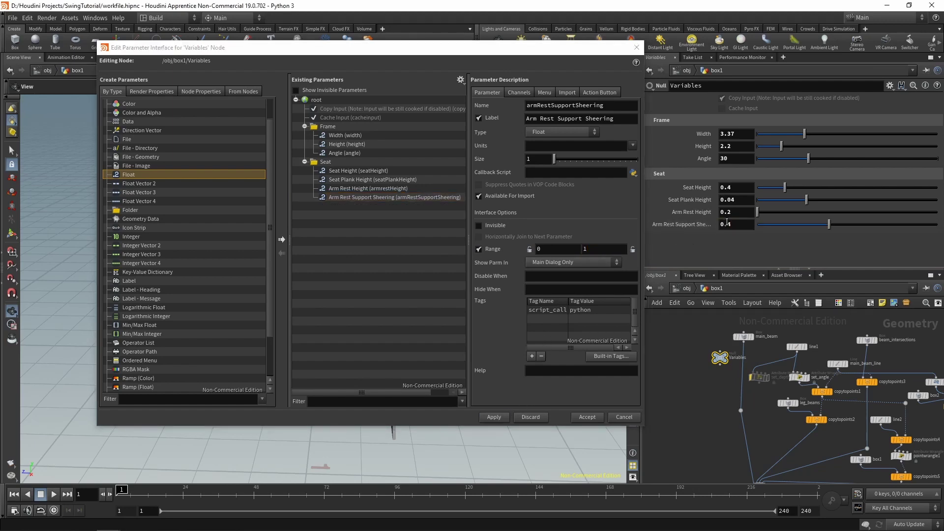
left_click(592, 419)
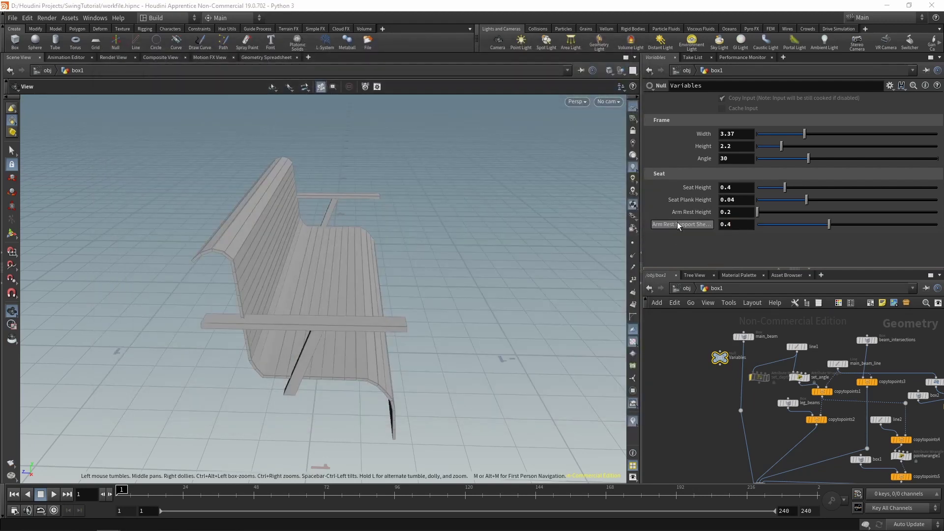
Step: Link pointwrangle3's Sheering to the Variables node's Arm Rest Support Sheering with a relative reference
right_click(677, 224)
left_click(708, 289)
middle_click_drag(777, 438, 611, 378)
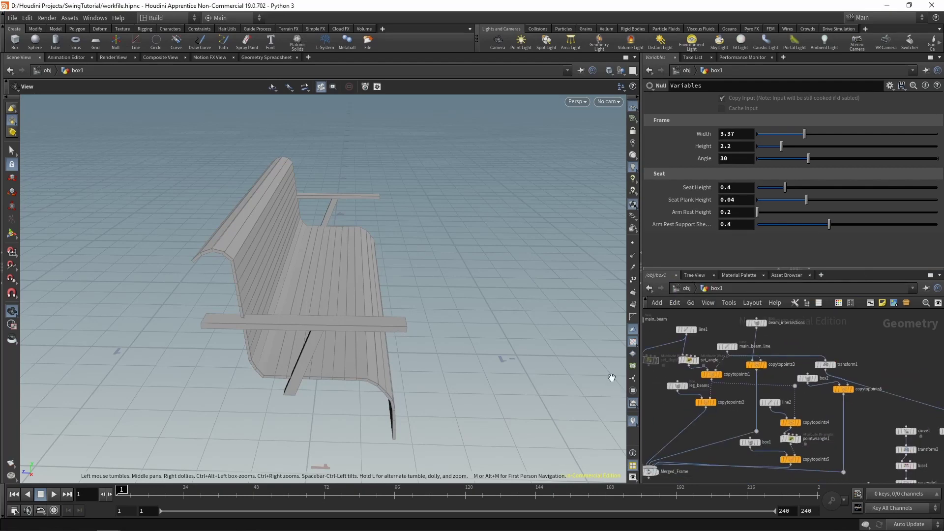
middle_click_drag(872, 430, 688, 324)
scroll(865, 393, "up", 1)
scroll(866, 398, "down", 2)
scroll(827, 423, "up", 3)
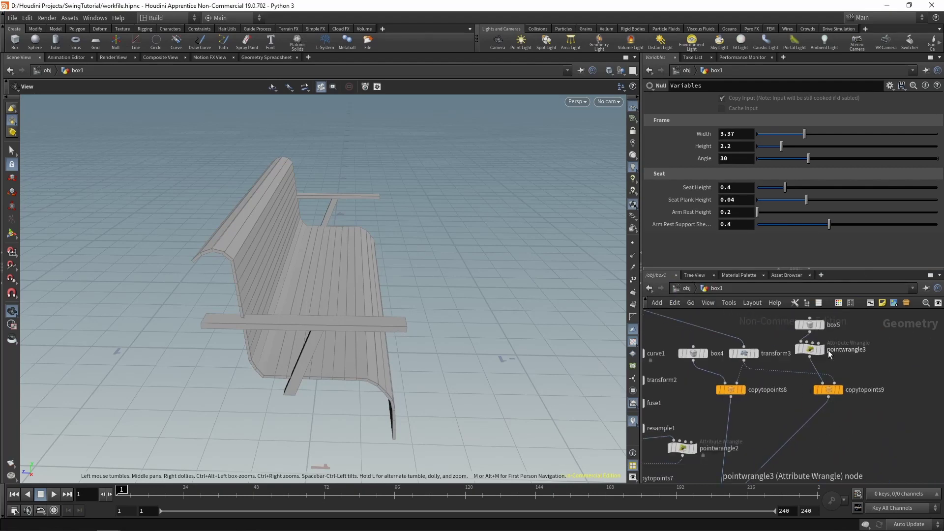
left_click(809, 349)
right_click(706, 248)
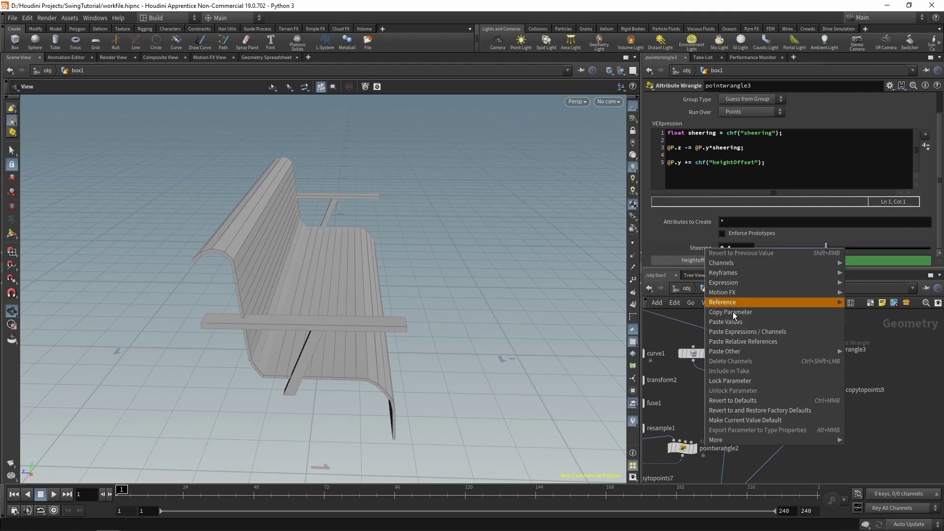
left_click(771, 342)
left_click(857, 419)
Step: Move box5 and pointwrangle3 together to a clearer spot in the network, away from transform3
scroll(869, 376, "down", 2)
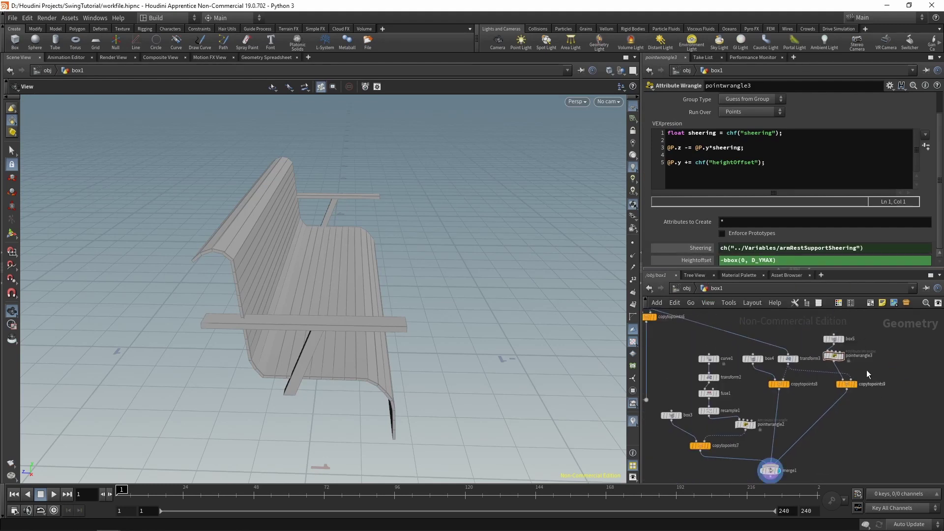
middle_click_drag(867, 359, 835, 378)
scroll(834, 393, "up", 3)
left_click_drag(865, 376, 779, 326)
left_click_drag(799, 363, 849, 364)
left_click(871, 388)
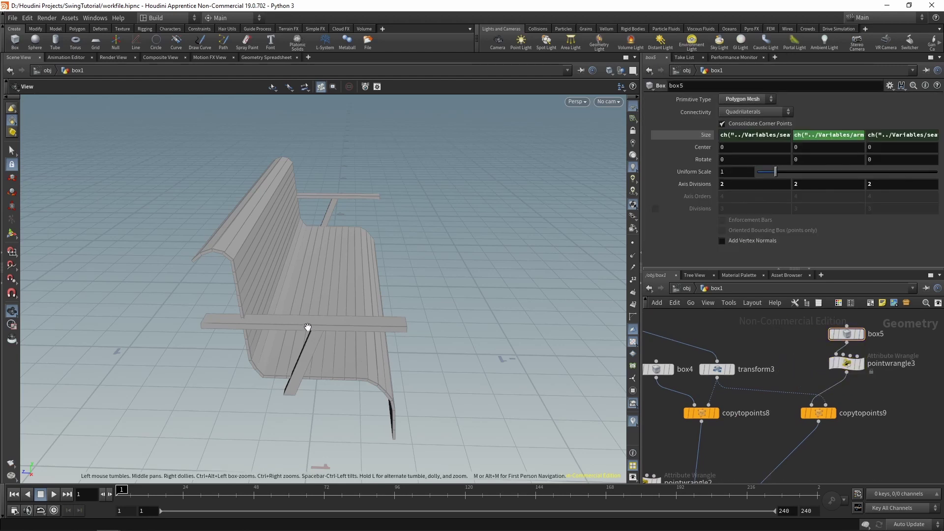
Step: Set Arm Rest Support Sheering on the Variables node to 1 and inspect the slanted supports from the side
scroll(758, 354, "down", 5)
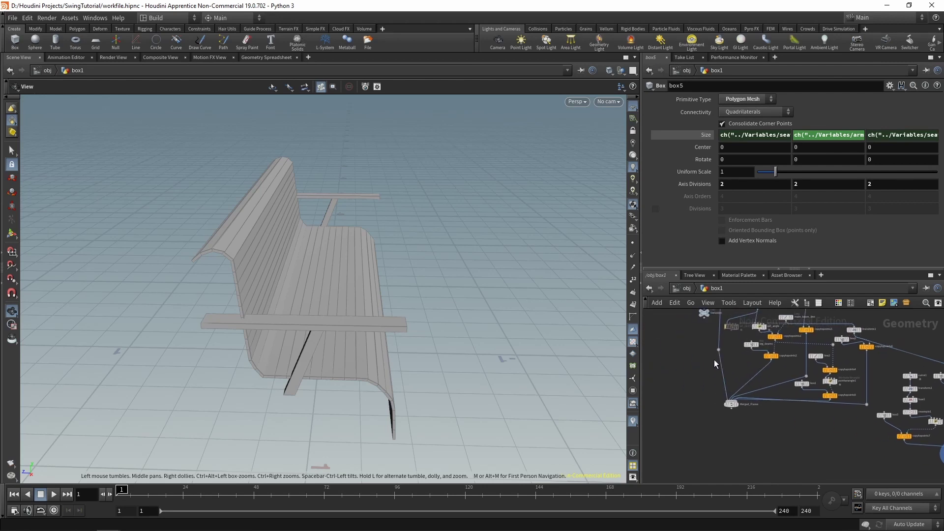
left_click(704, 314)
left_click_drag(833, 222, 939, 238)
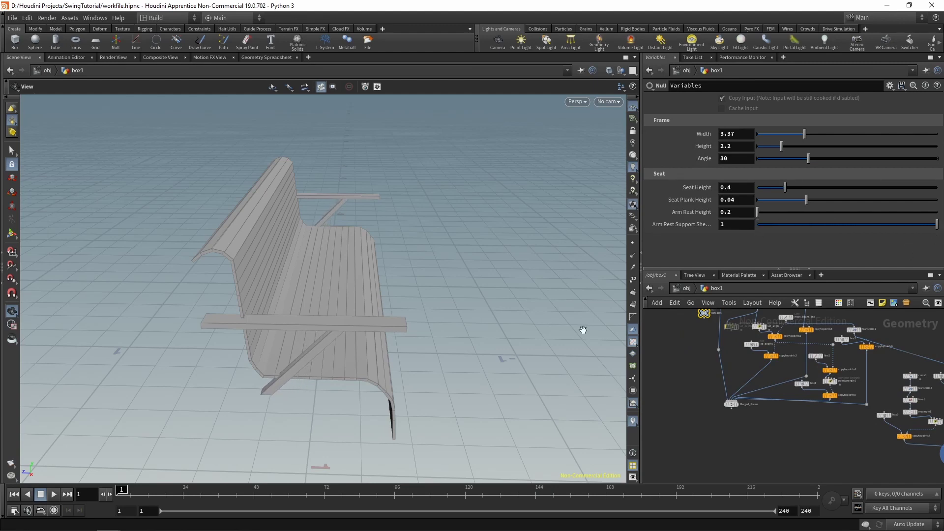
left_click_drag(340, 333, 343, 297)
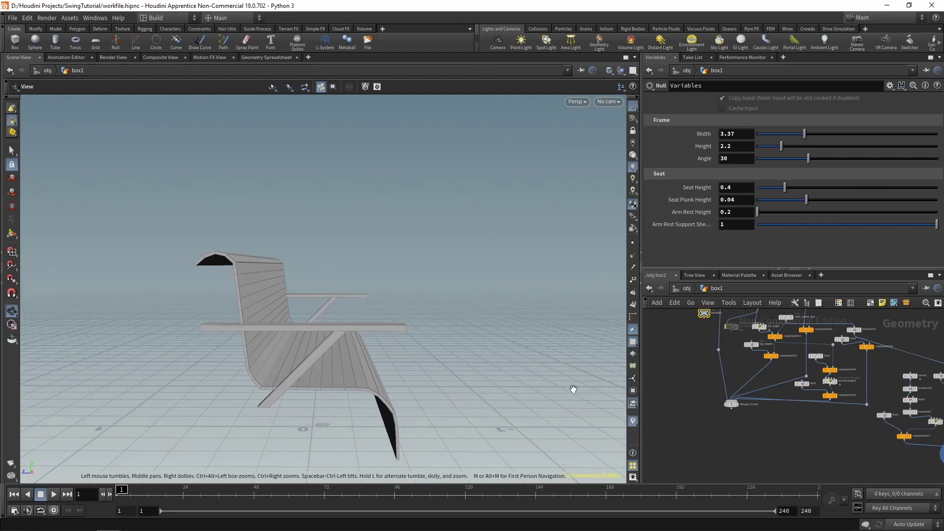
Step: Insert a Transform node into the wire between transform3 and copytopoints9, and place it just above copytopoints9
middle_click_drag(932, 423, 813, 410)
scroll(869, 412, "up", 6)
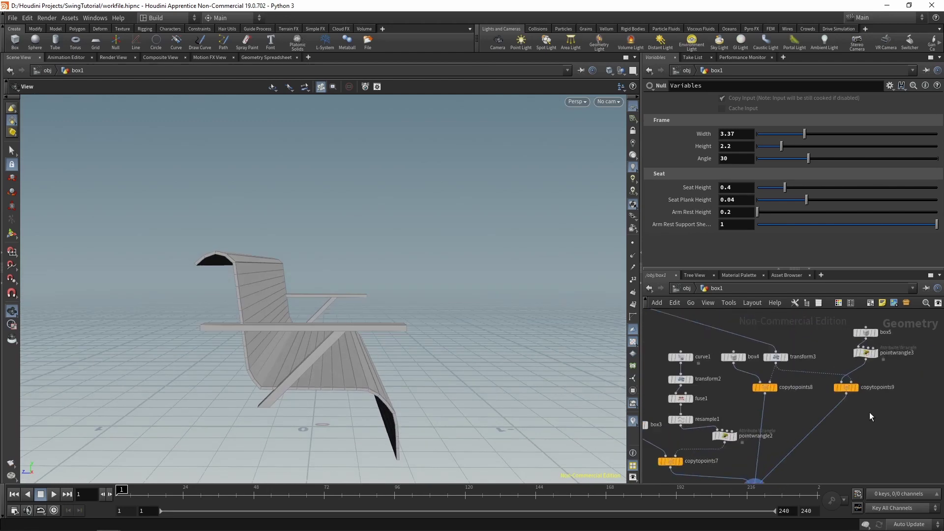
key("Tab")
type("tra")
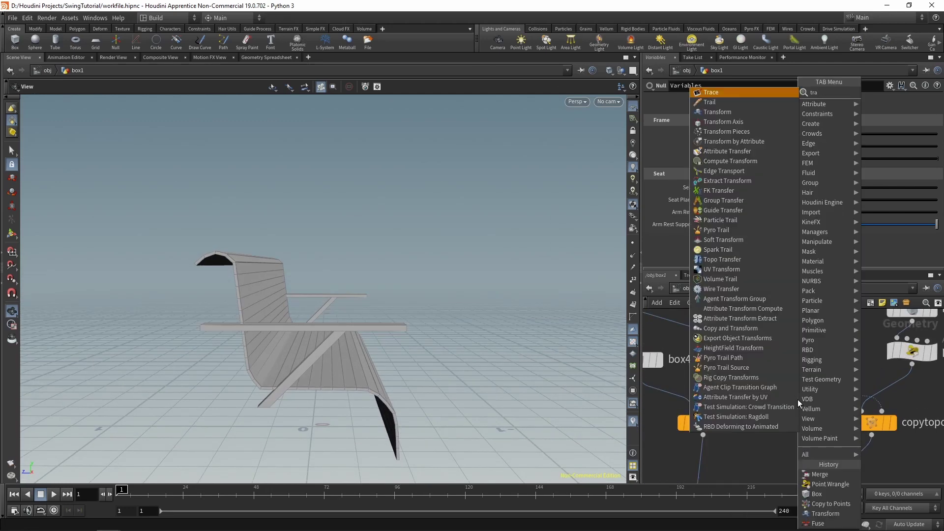
key("Down")
key("Down")
key("Return")
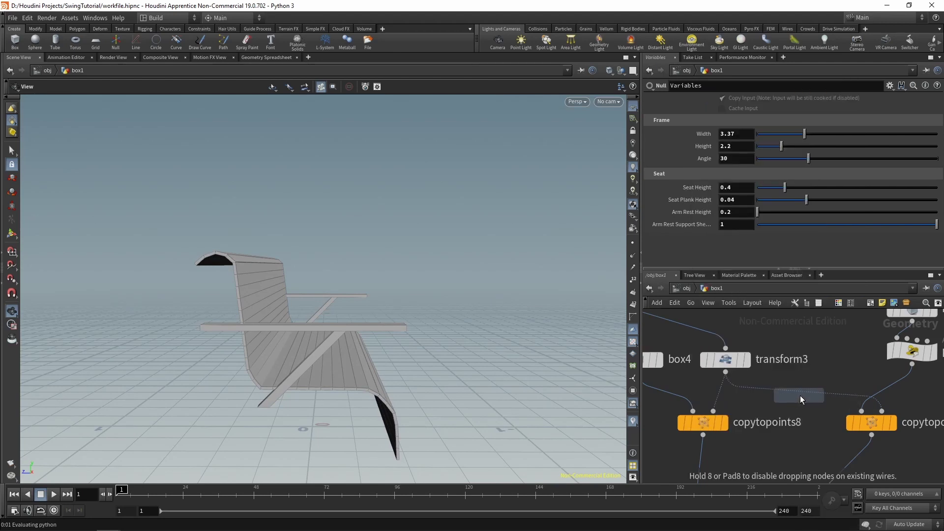
left_click(811, 396)
left_click_drag(810, 409, 827, 408)
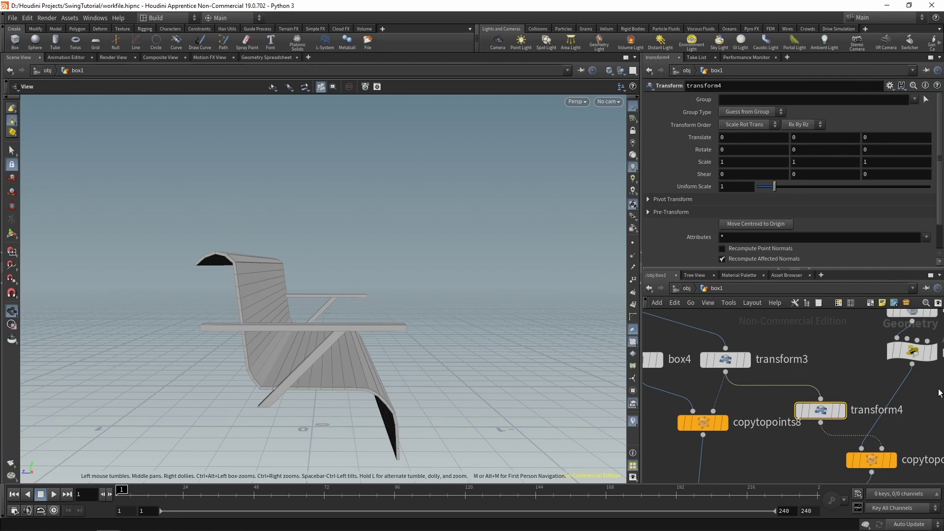
Step: Set transform4's Z translate to the expression ch("../Variables/armRestSupportSheering")*0.5, reusing the channel reference from pointwrangle3
middle_click_drag(917, 356, 892, 359)
left_click(883, 352)
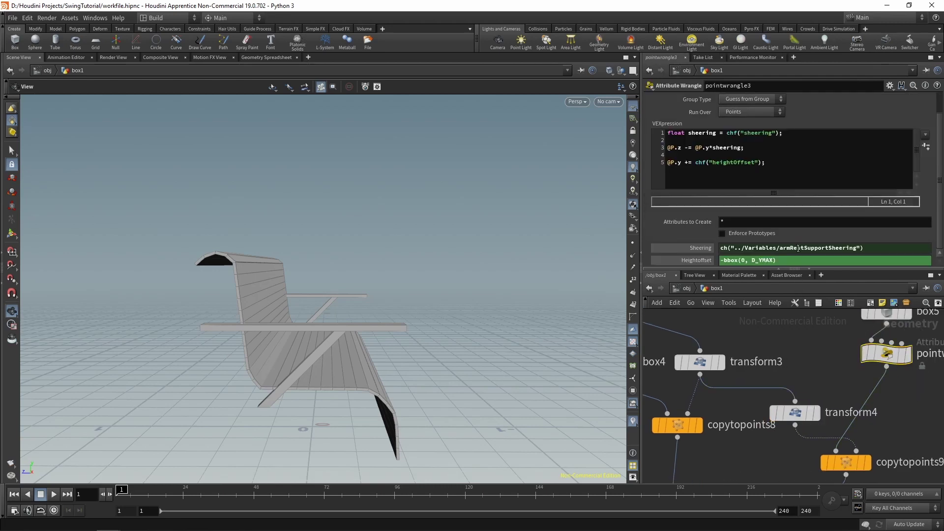
left_click(795, 412)
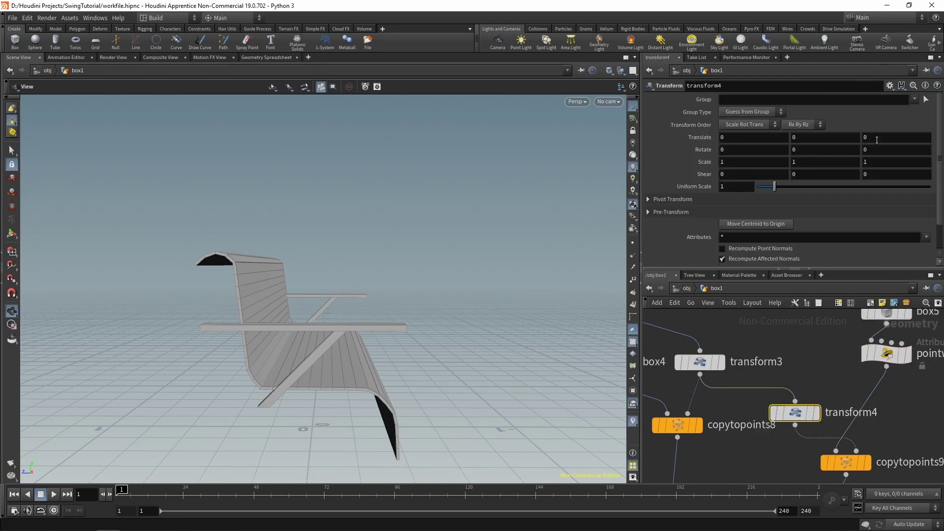
left_click(877, 139)
type("ch(\"../Variables/armRestSupportSheering\")")
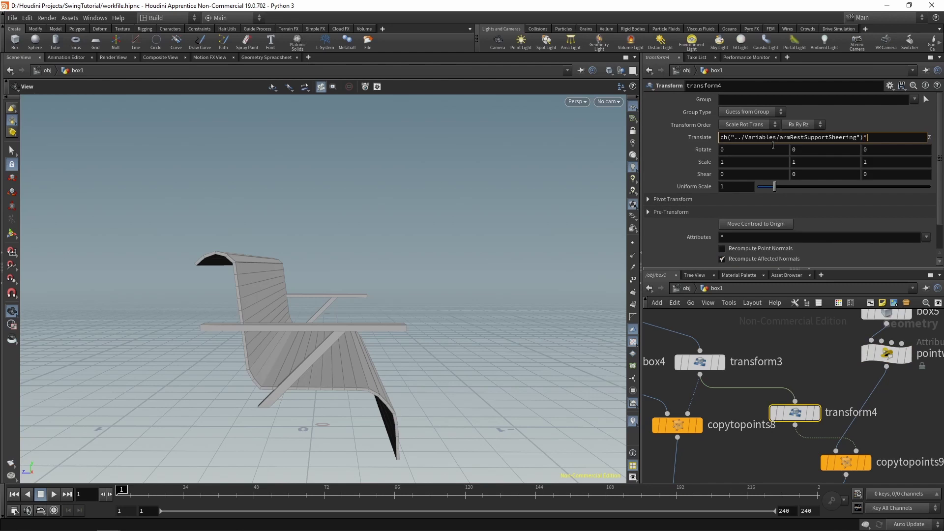
type("*")
key("Return")
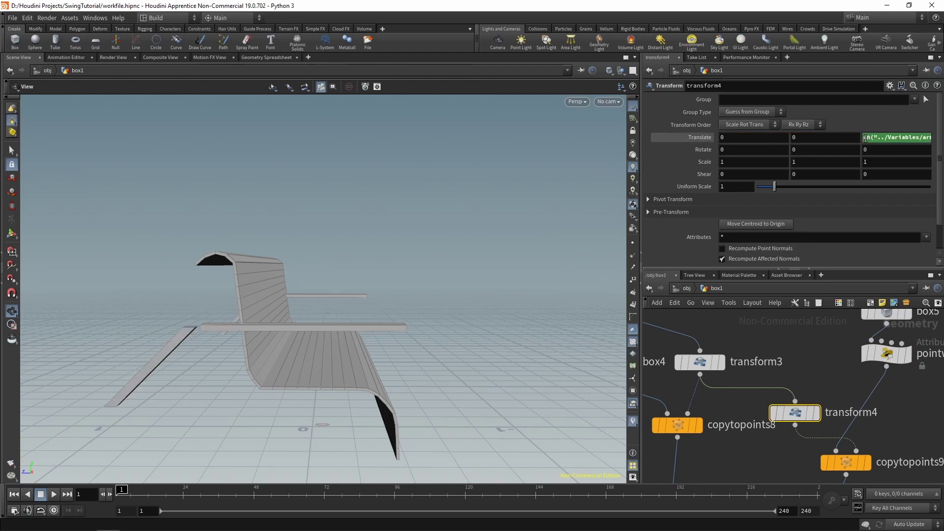
Step: Change the multiplier in transform4's Z translate expression to -0.5
left_click(865, 139)
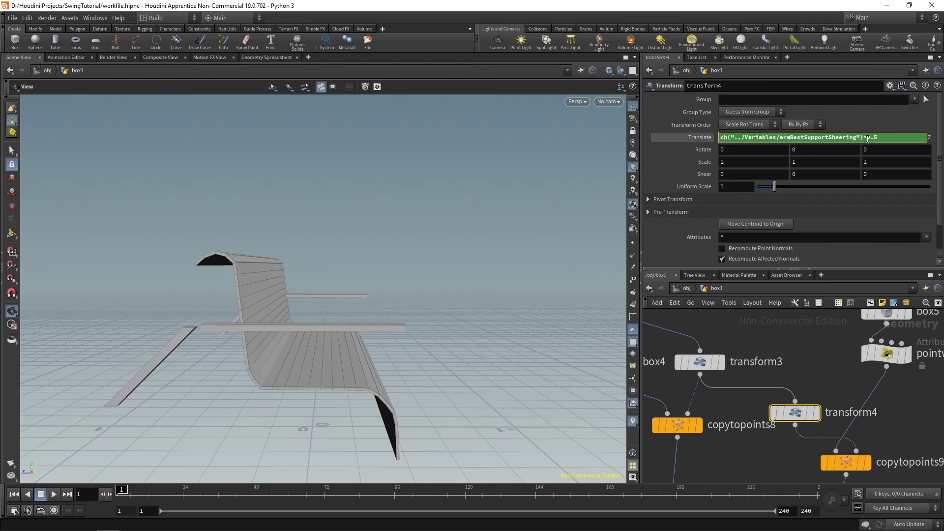
key("Return")
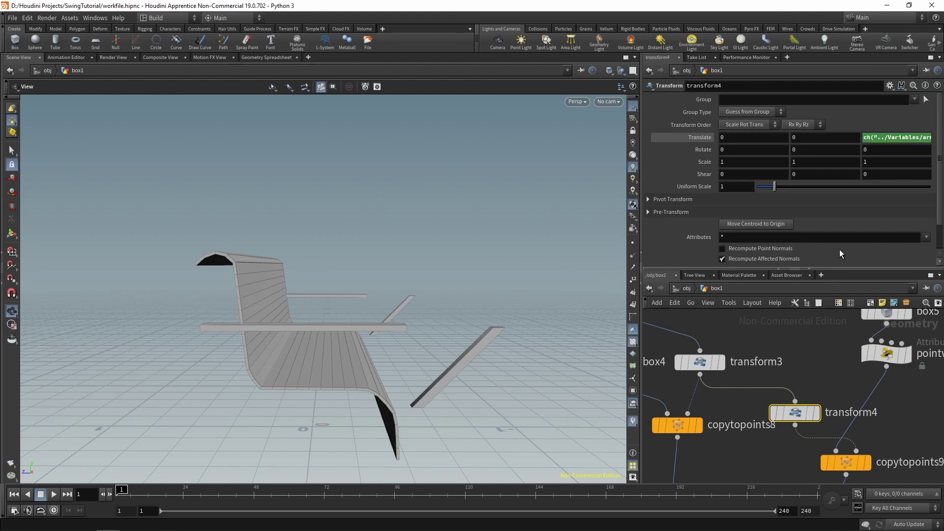
left_click(903, 140)
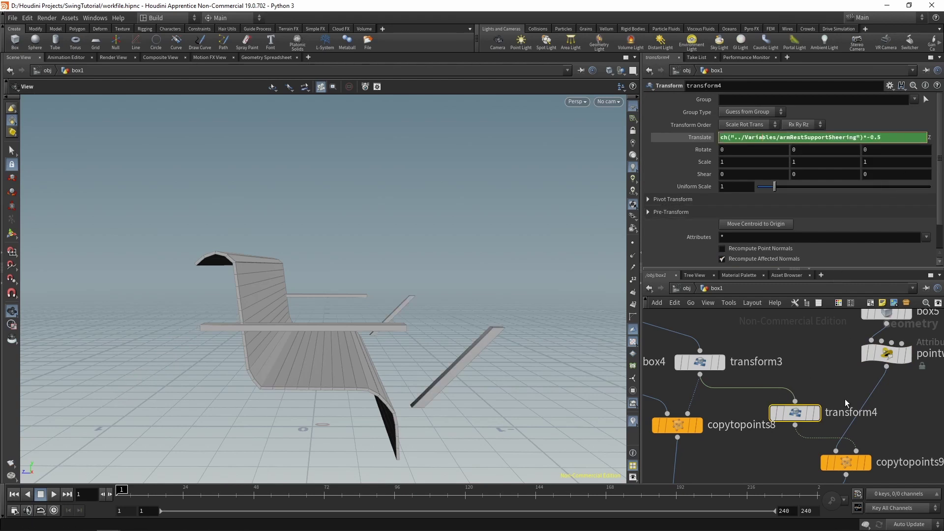
left_click(808, 367)
middle_click_drag(808, 367, 831, 389)
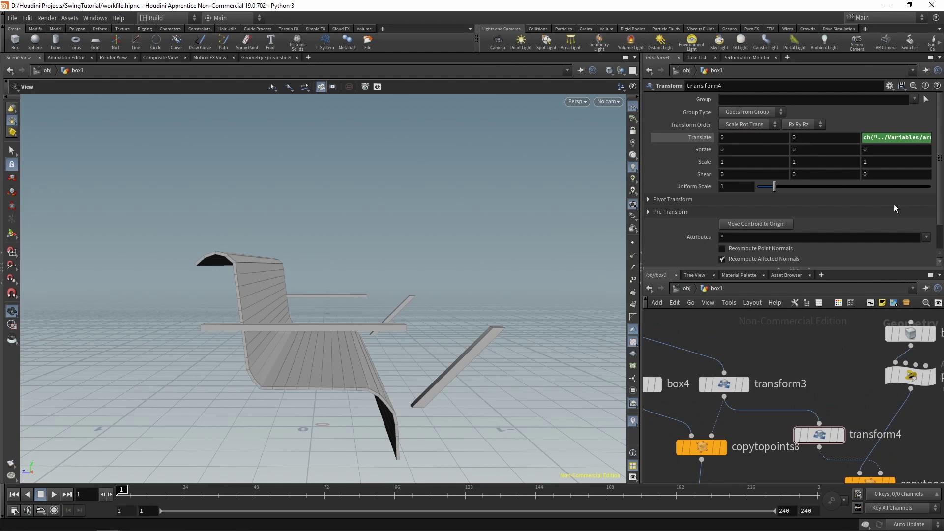
Step: Try smaller negative multipliers, starting with -0.2, in transform4's Z translate expression to bring the supports under the arm rests
left_click(919, 137)
left_click(876, 138)
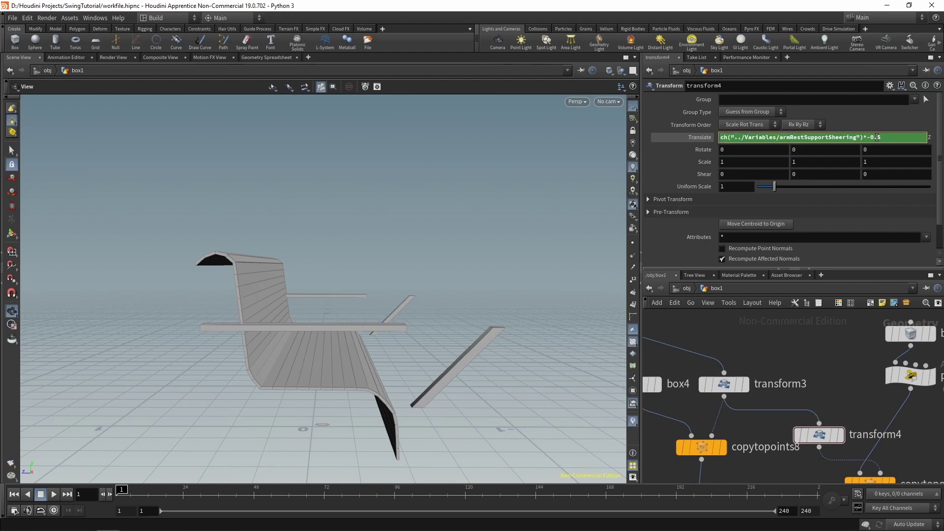
type("2")
key("Return")
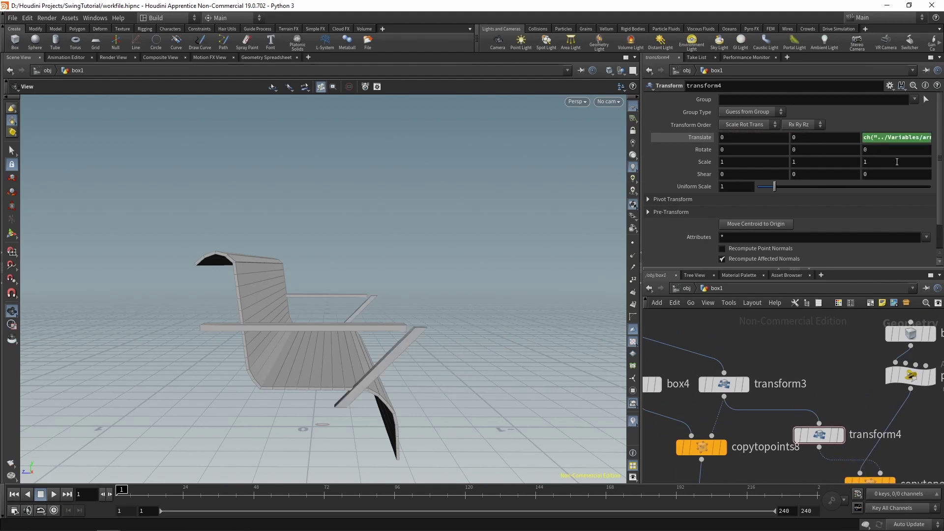
left_click(917, 139)
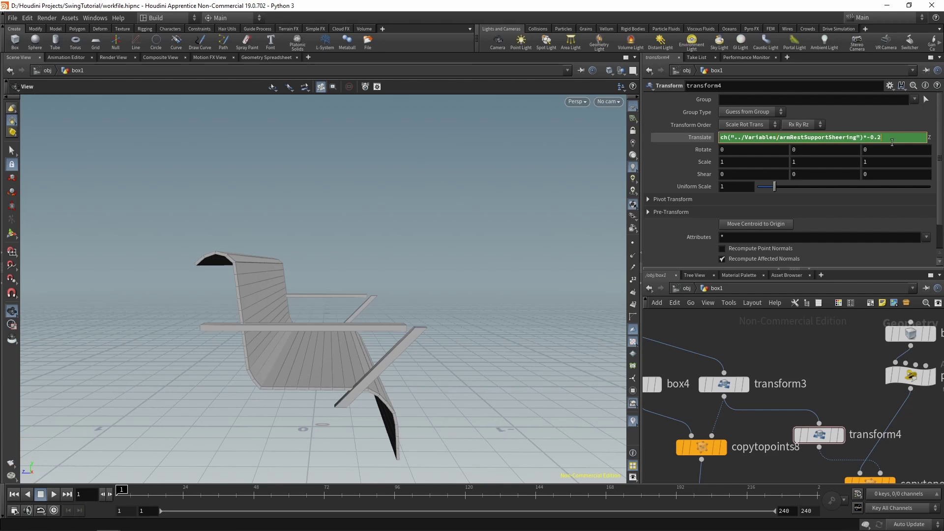
key("Return")
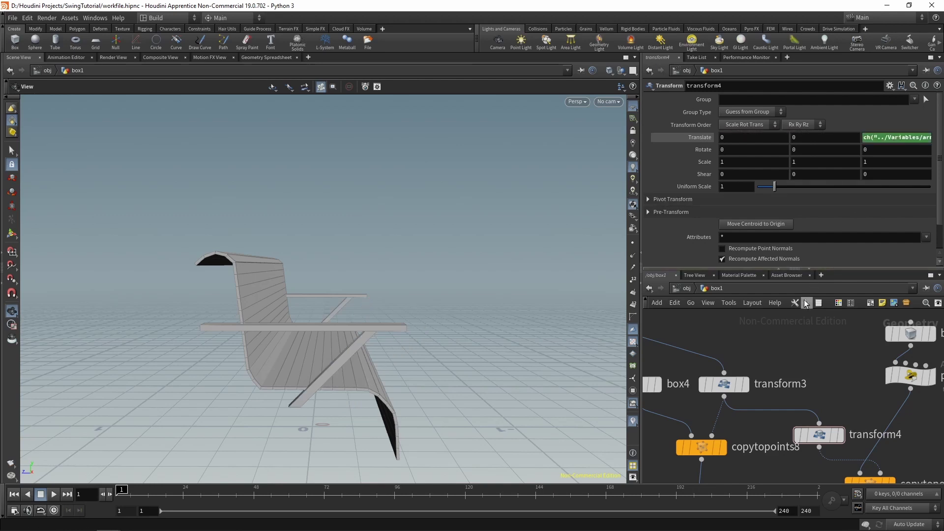
Step: Show box5's size expressions as evaluated values and copy its Y size parameter
middle_click_drag(851, 372, 782, 394)
scroll(782, 394, "down", 2)
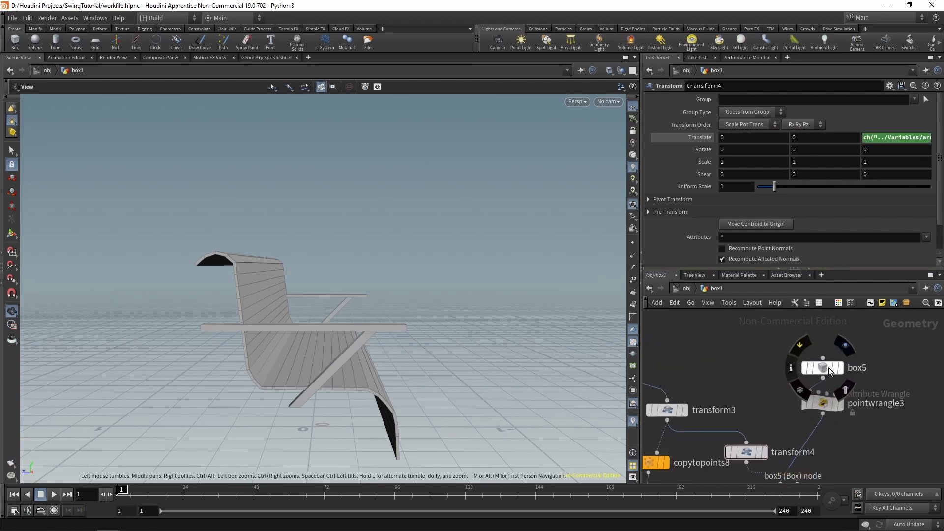
scroll(827, 368, "up", 2)
left_click(806, 369)
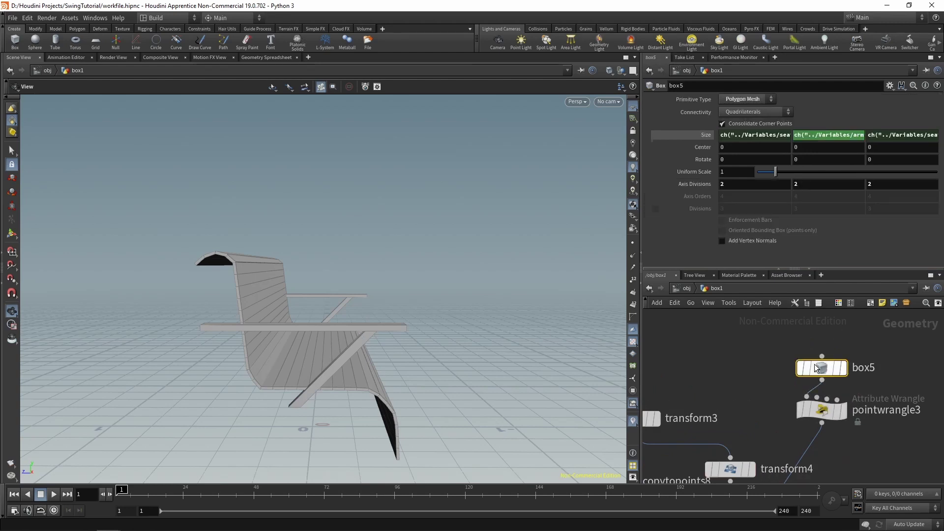
left_click(703, 135)
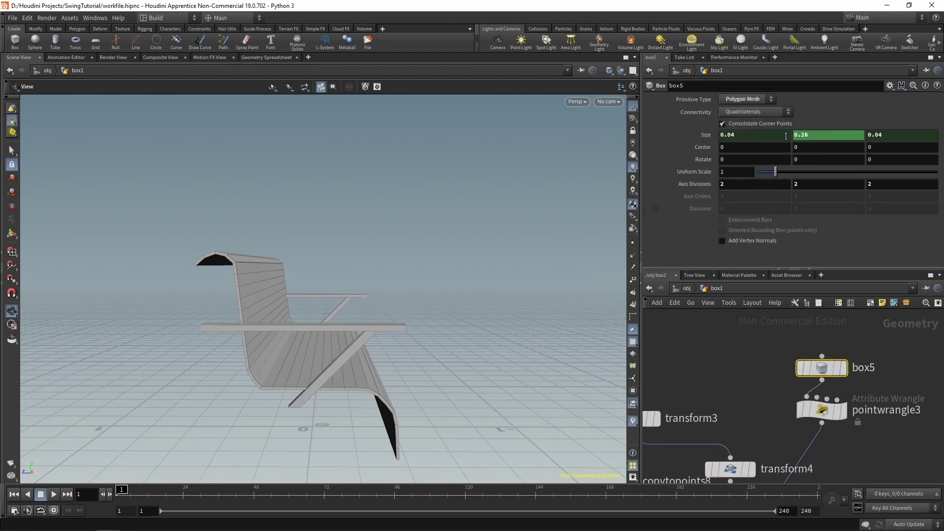
middle_click_drag(725, 467, 741, 403)
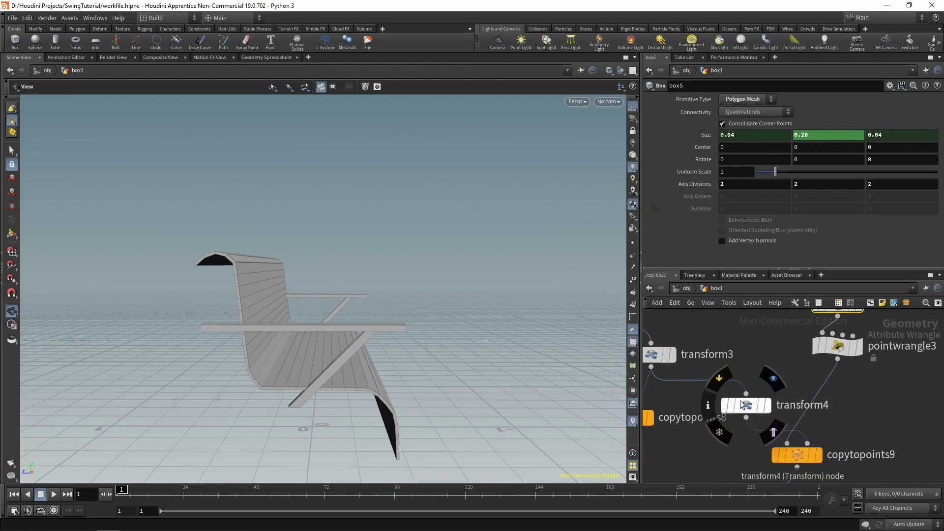
right_click(817, 132)
left_click(835, 196)
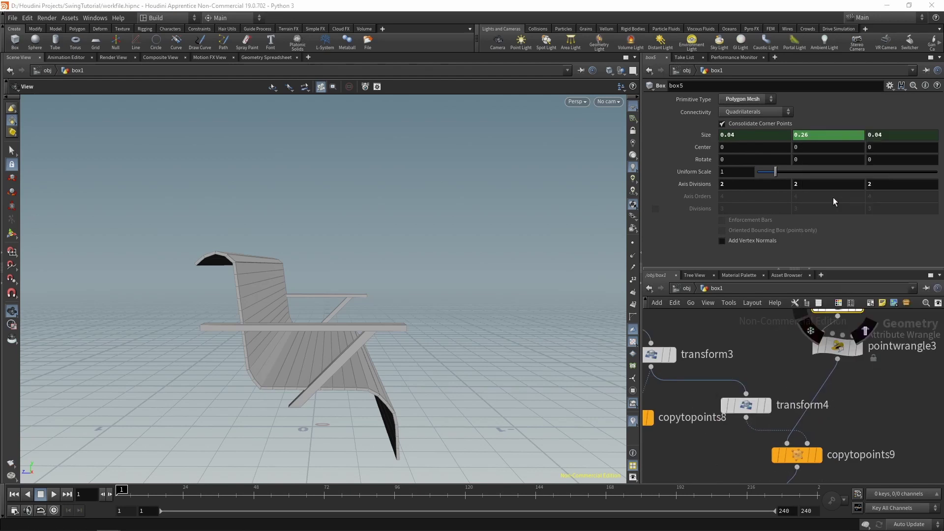
Step: Set transform4's Z translate to ch("../Variables/armRestSupportSheering")*-0.5*ch("../box5/sizey") and save the file
left_click(746, 405)
left_click(895, 133)
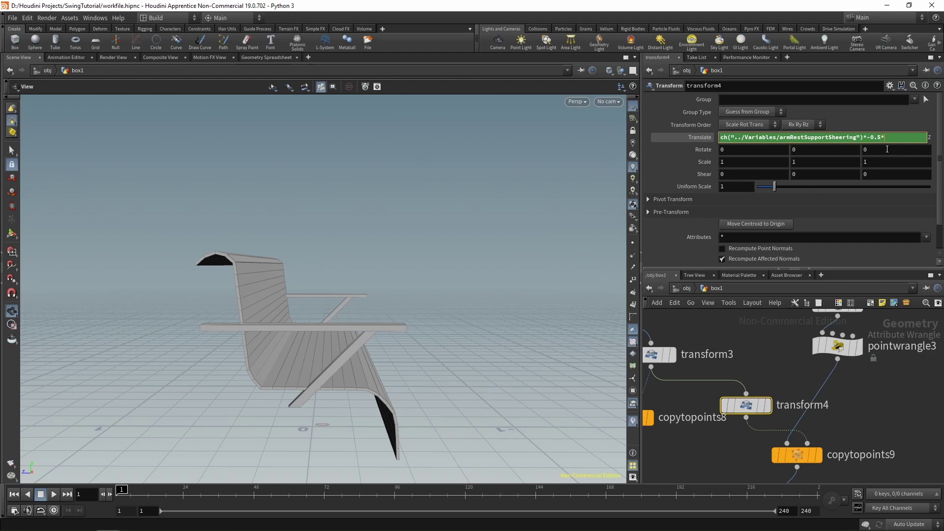
right_click(890, 136)
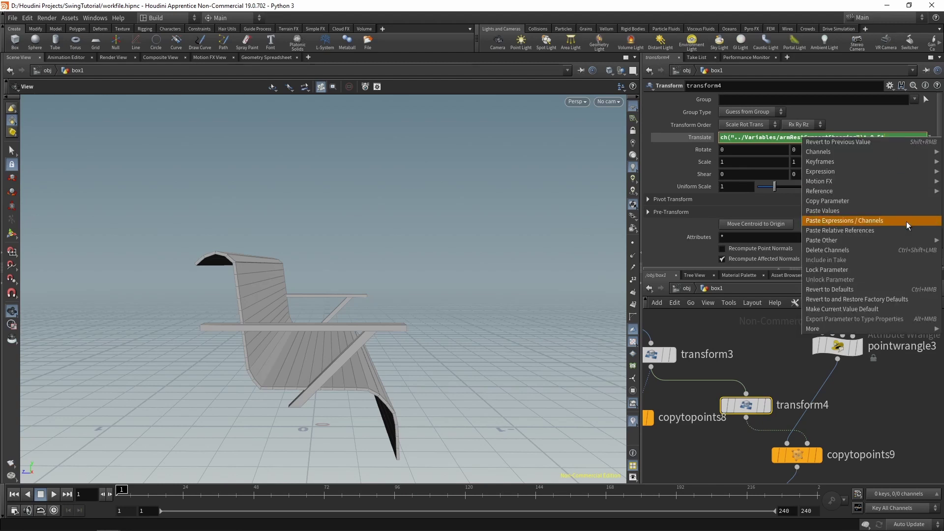
left_click(887, 222)
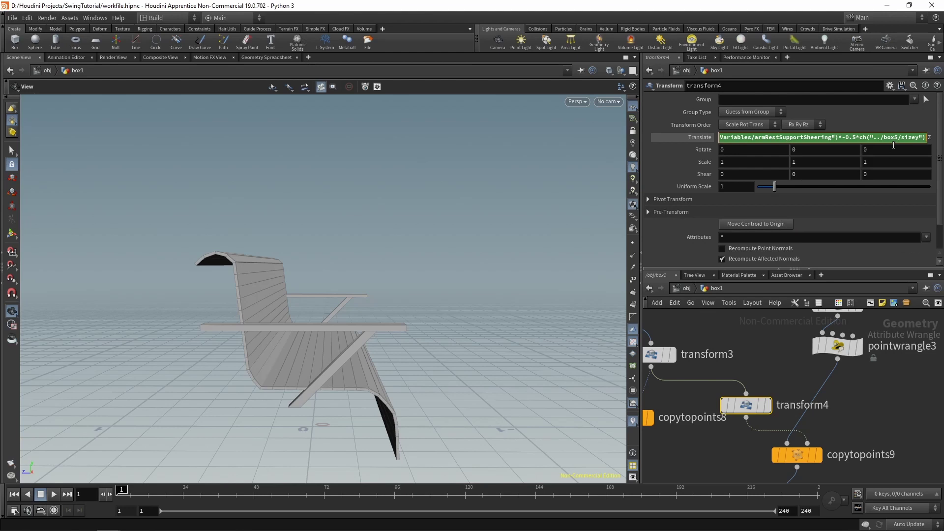
left_click(870, 388)
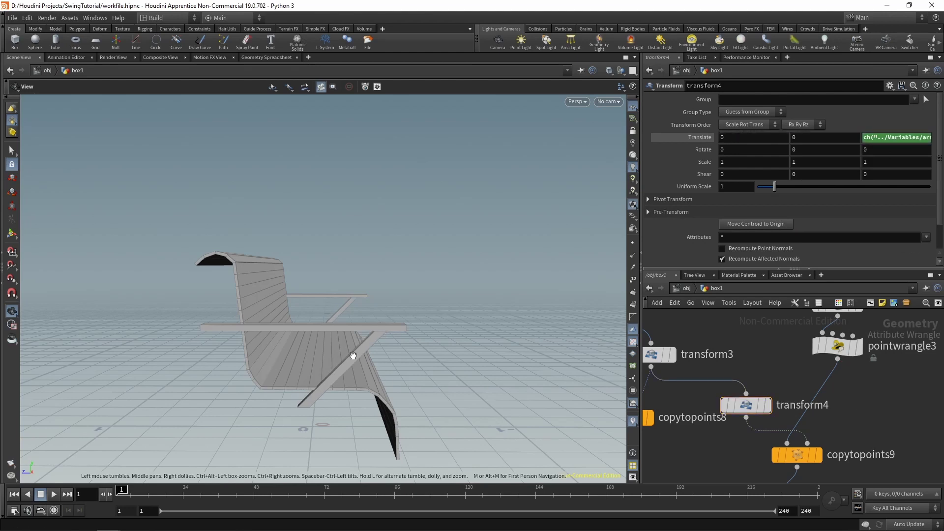
middle_click_drag(902, 407, 908, 395)
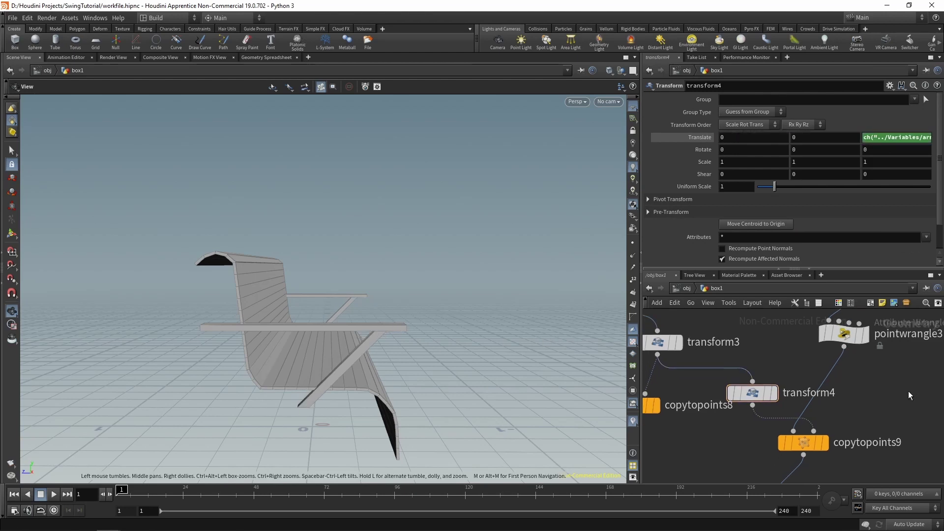
key("h")
key("ctrl+s")
Step: Test the supports by varying Arm Rest Height and Arm Rest Support Sheering on the Variables node, ending at 0.2 and 0.767
scroll(851, 411, "up", 3)
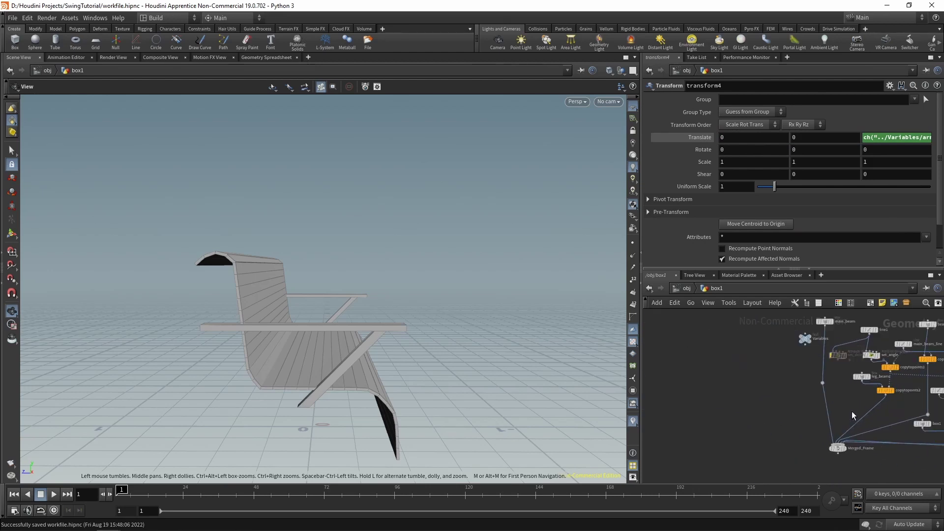
left_click(804, 338)
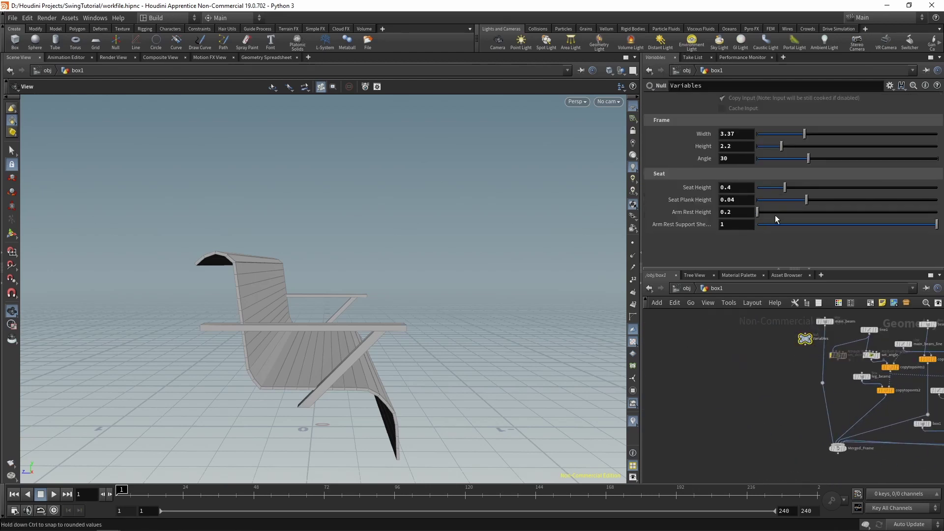
left_click_drag(762, 211, 789, 206)
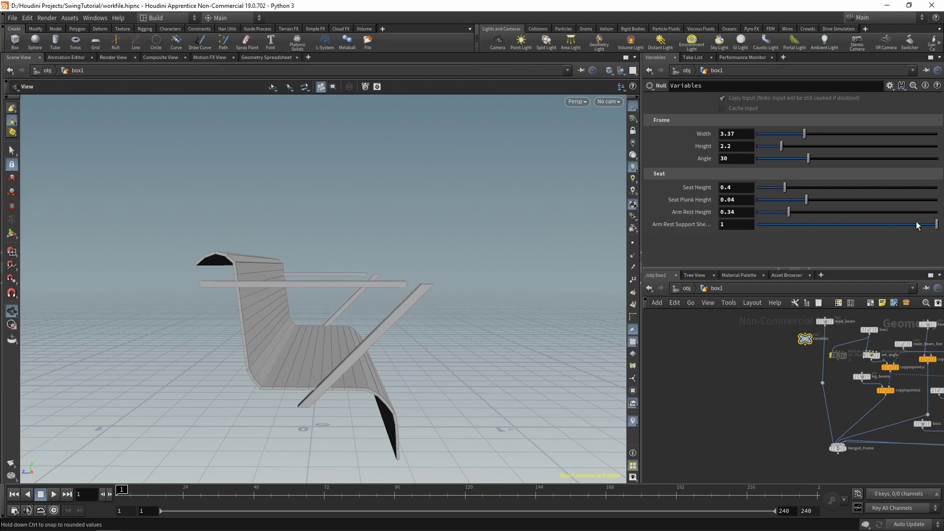
left_click_drag(917, 224, 939, 224)
left_click_drag(777, 213, 910, 252)
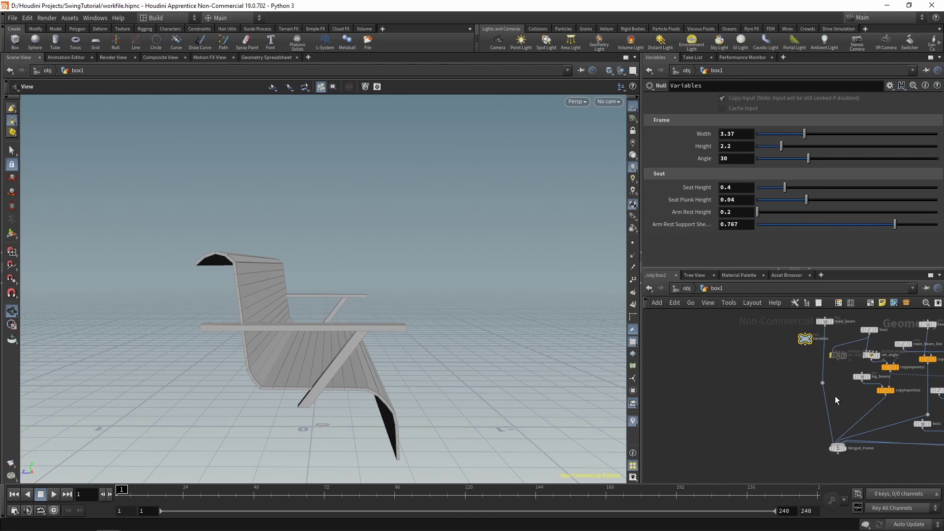
Step: Set Arm Rest Height to about 0.281 and Arm Rest Support Sheering to about 0.433, save the file, and inspect the arm rest from the front
middle_click_drag(835, 396, 787, 364)
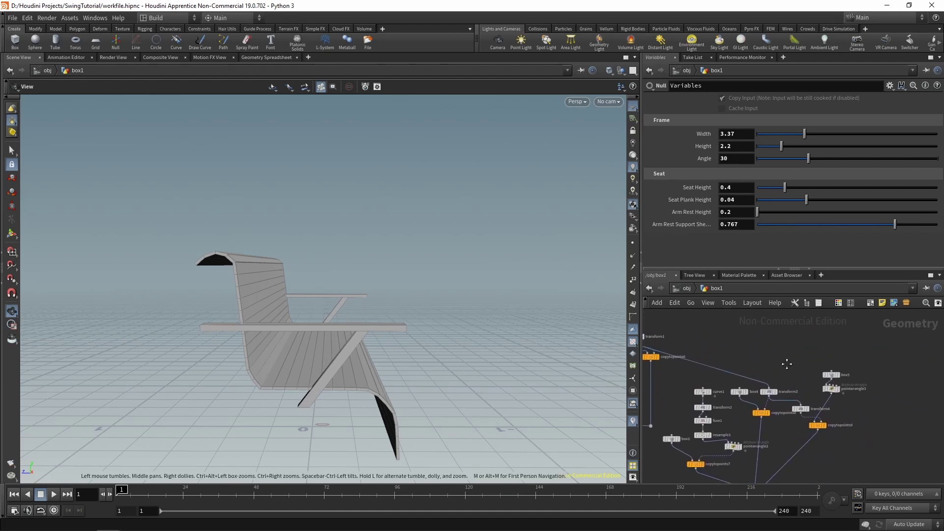
left_click_drag(907, 226, 902, 230)
left_click_drag(768, 216, 775, 212)
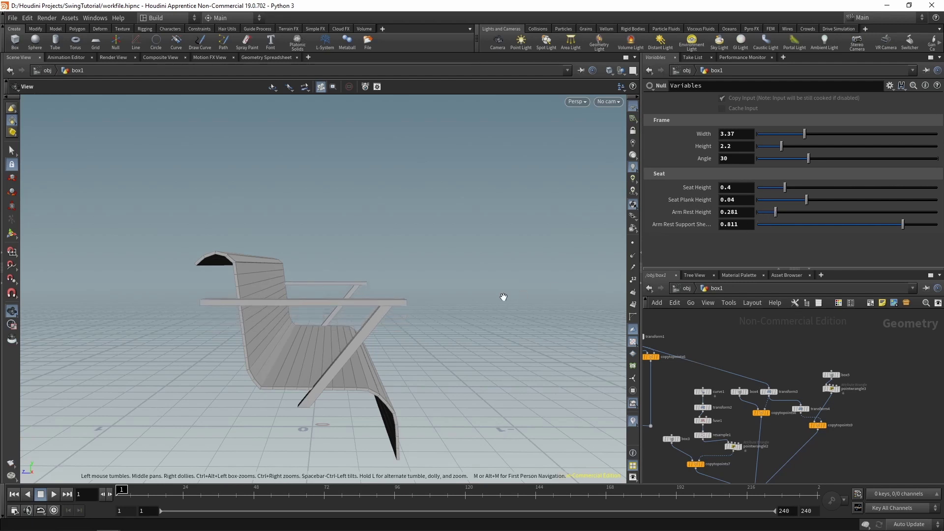
left_click_drag(902, 224, 835, 225)
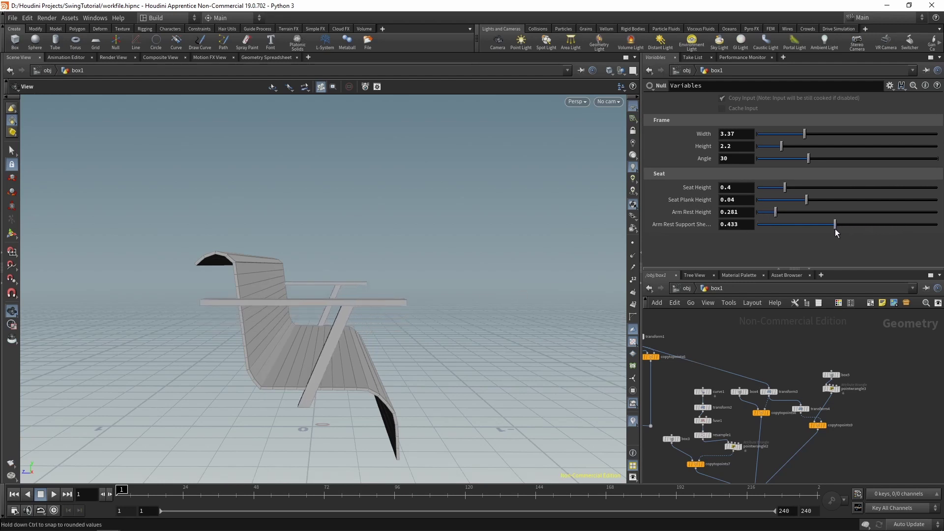
left_click_drag(466, 330, 267, 296)
key("ctrl+s")
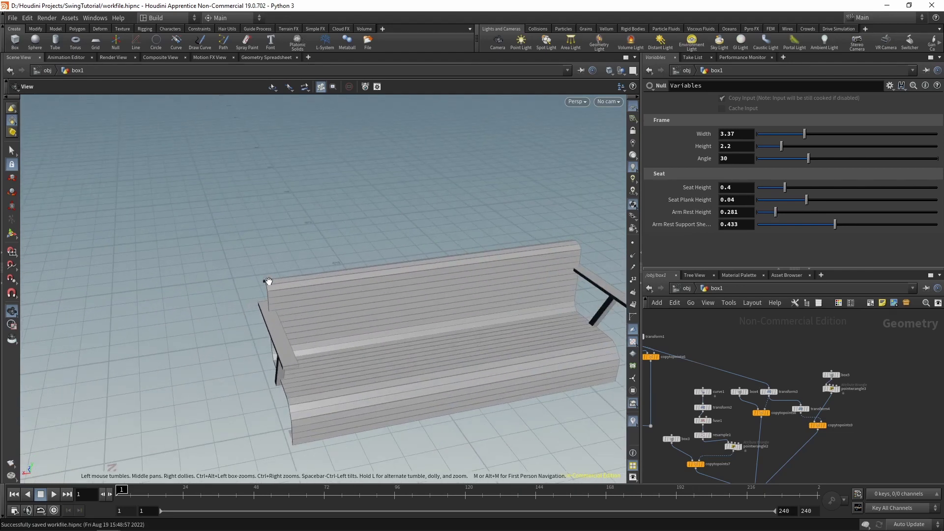
left_click_drag(270, 306, 329, 276)
left_click_drag(290, 317, 270, 343)
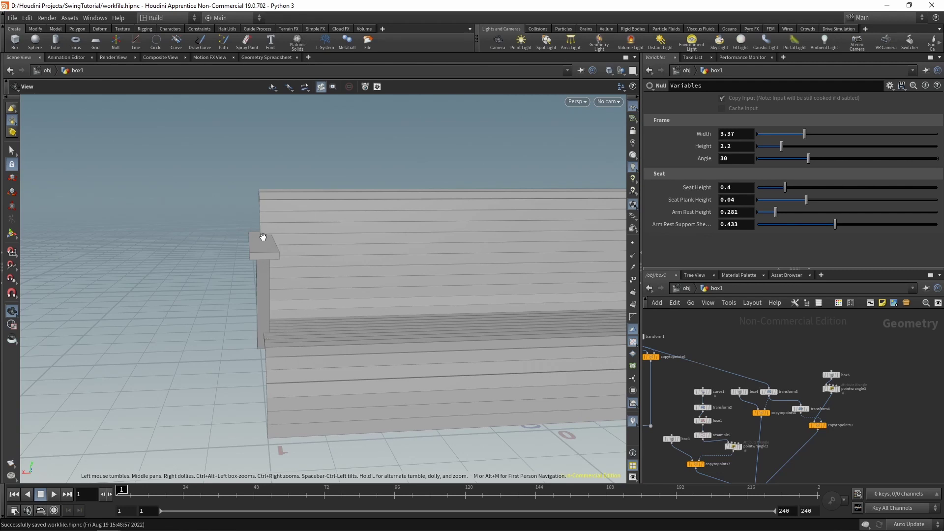
Step: Inspect how the arm rest support meets the seat edge and copy box5's X size parameter
left_click_drag(292, 267, 281, 263)
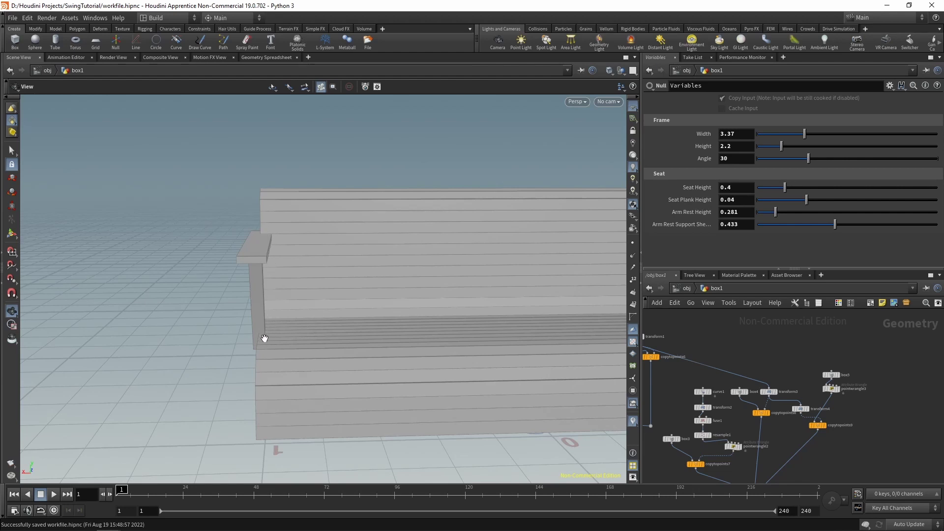
scroll(790, 379, "up", 3)
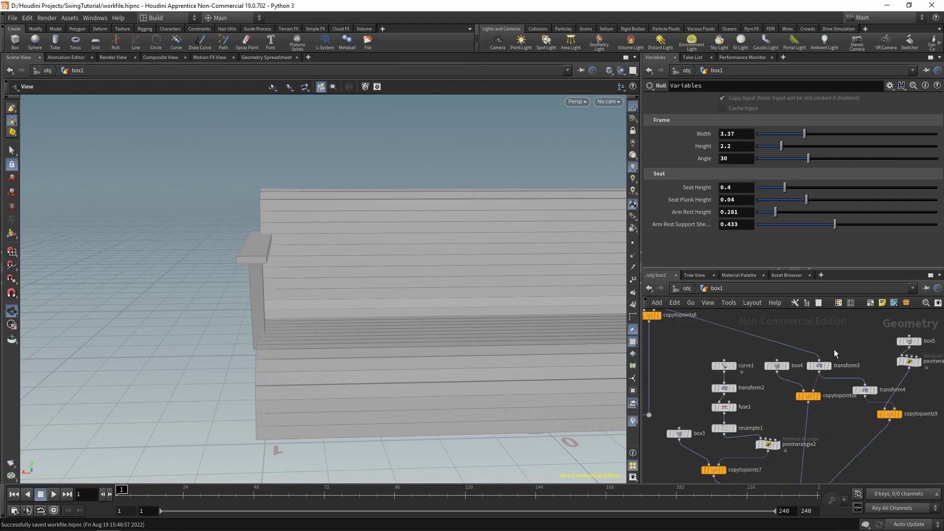
left_click_drag(264, 333, 246, 293)
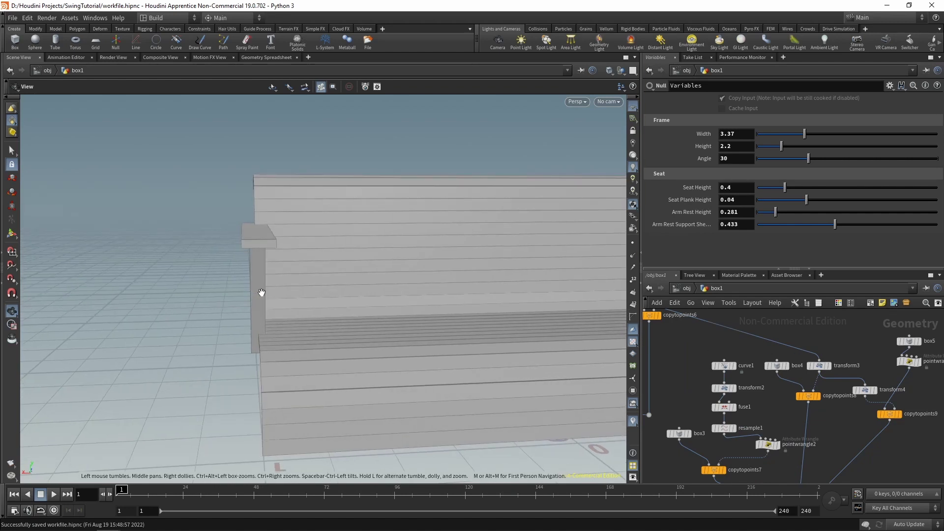
key("h")
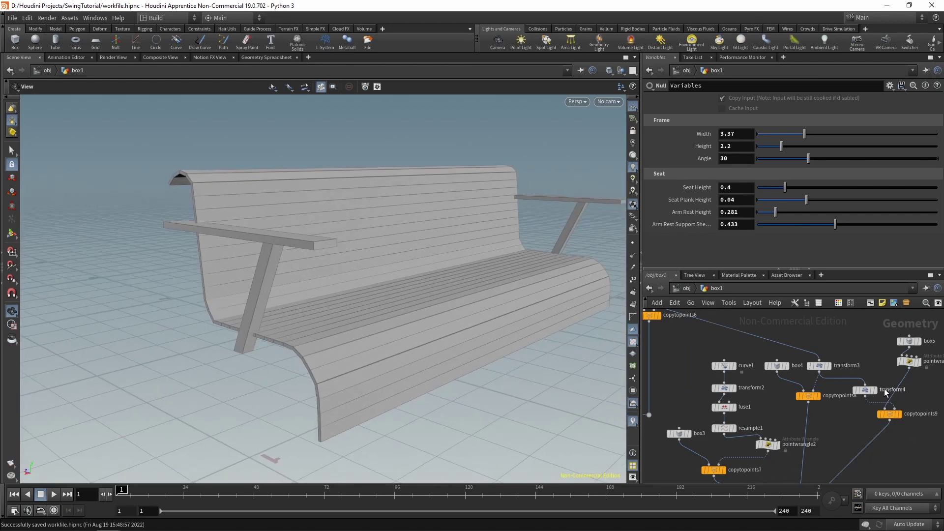
left_click(909, 341)
left_click(703, 135)
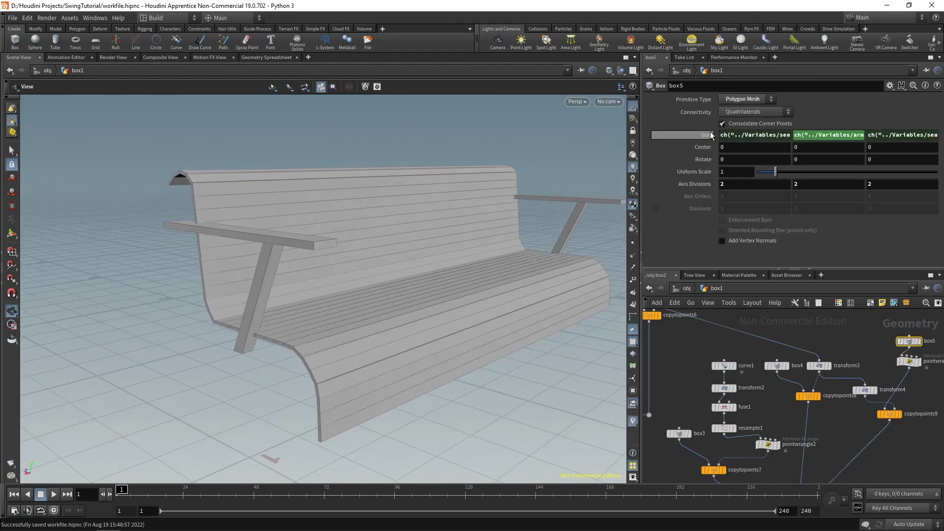
right_click(756, 135)
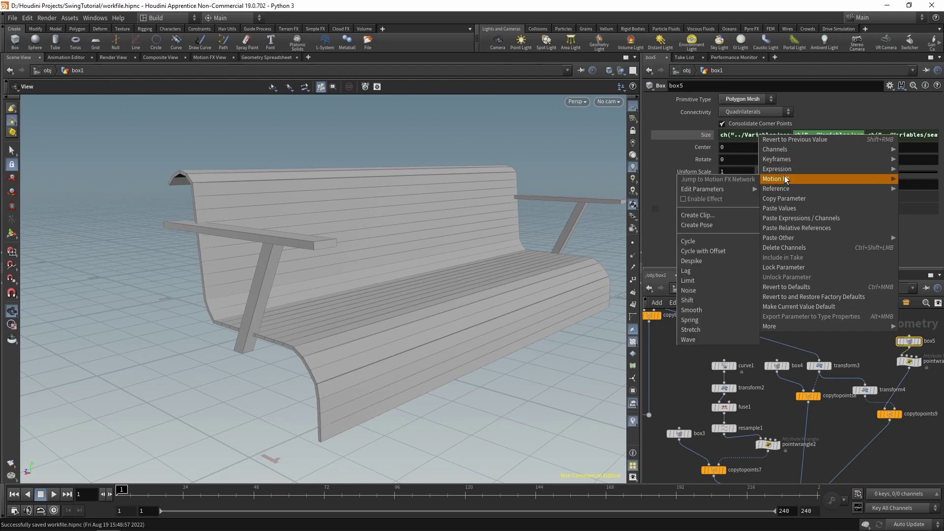
left_click(783, 201)
left_click(757, 137)
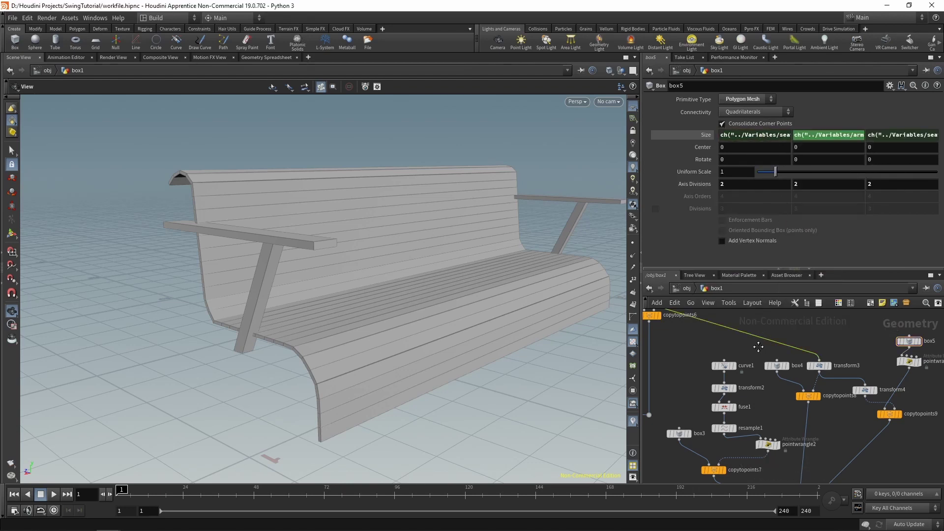
Step: Set box3's X size to bbox("../transform1/", D_XSIZE) - ch("../Variables/seatPlankHeight")
middle_click_drag(727, 346, 750, 351)
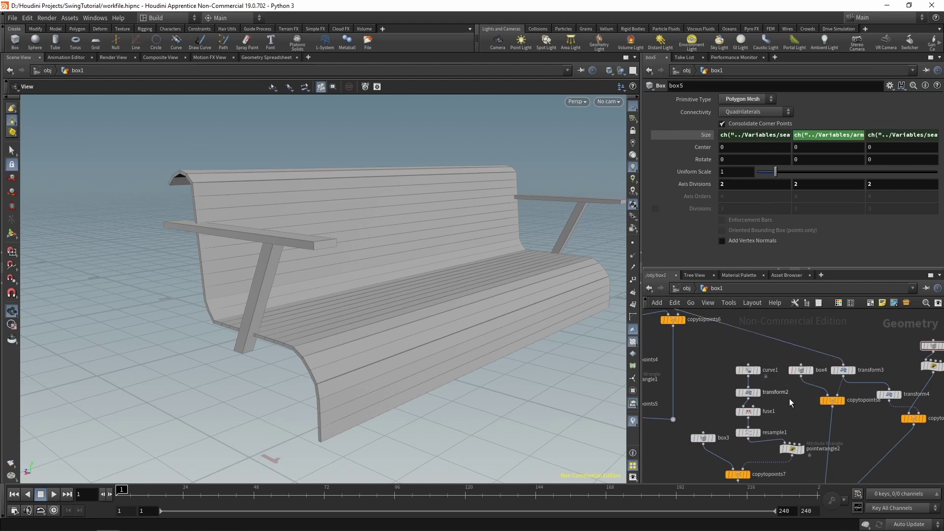
middle_click_drag(697, 437, 709, 382)
left_click(711, 382)
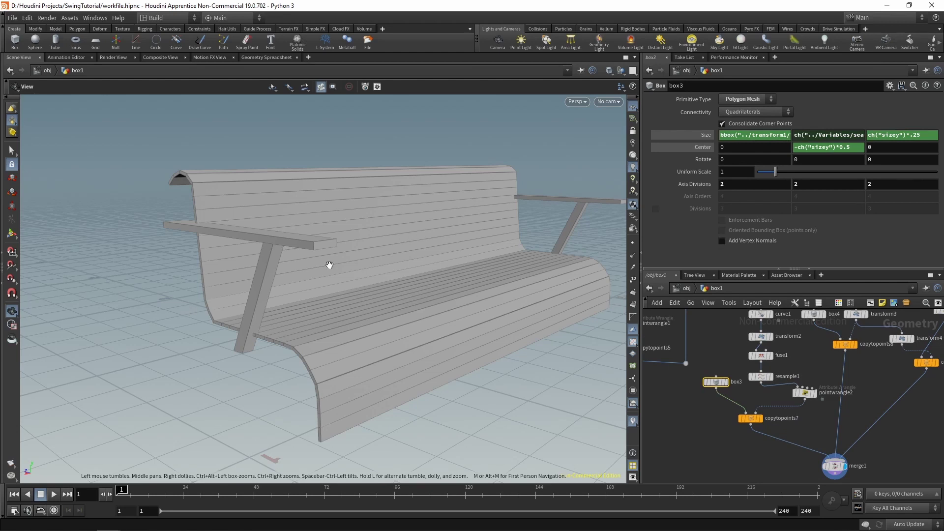
left_click(728, 133)
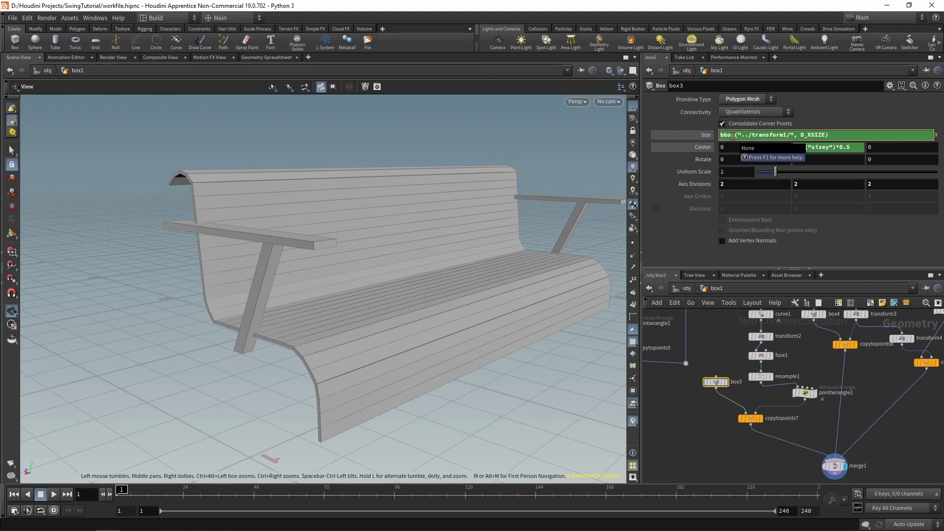
type("- ch(")
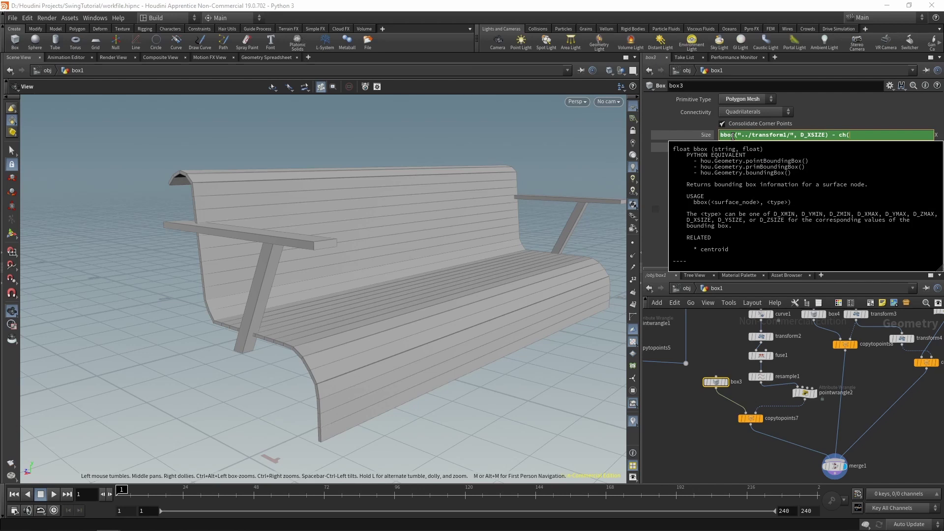
type("\"../")
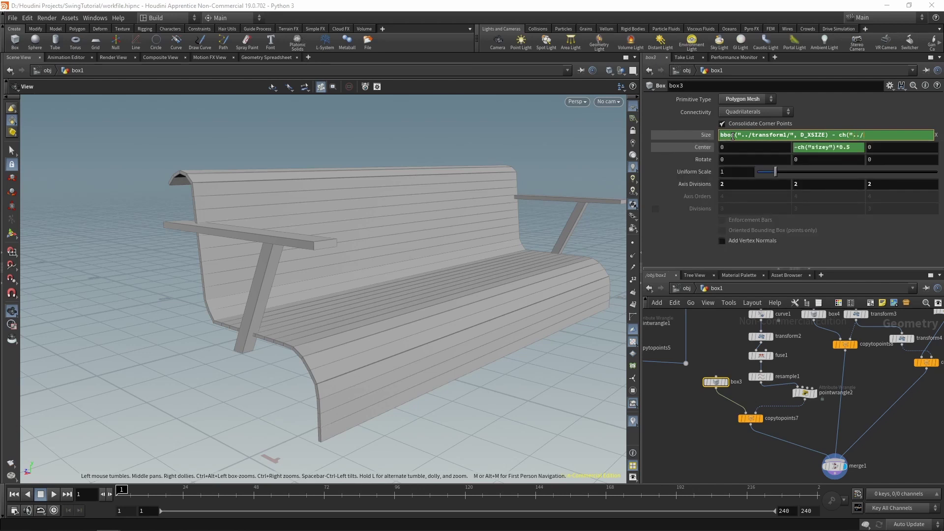
type("Var")
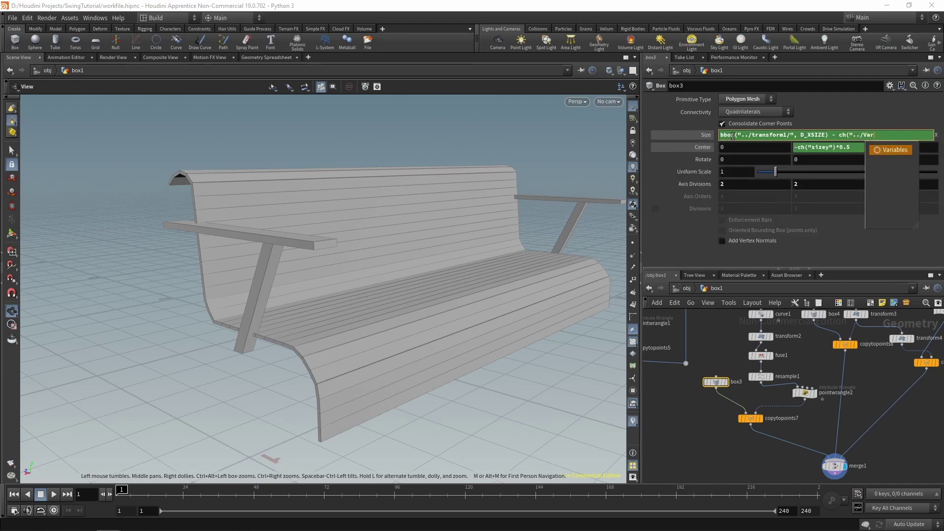
key("Tab")
type("seatP")
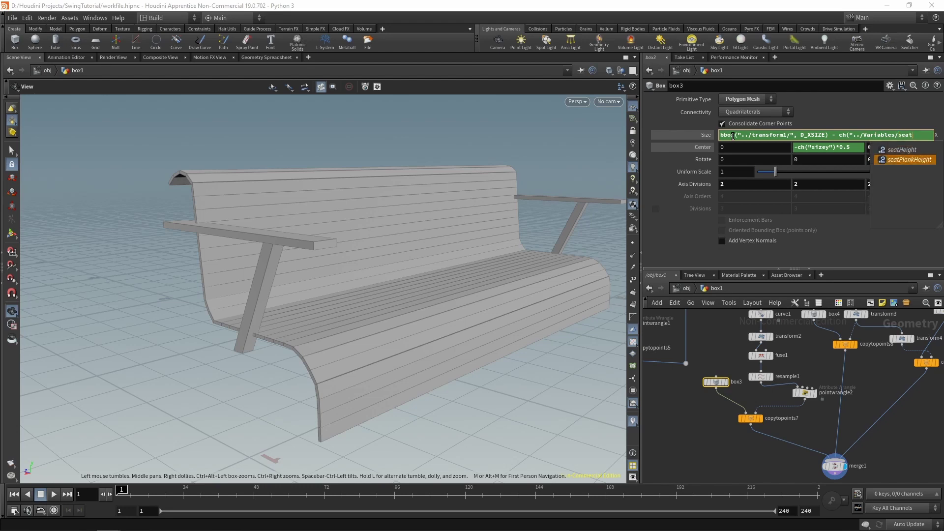
key("Tab")
type("\")")
key("Return")
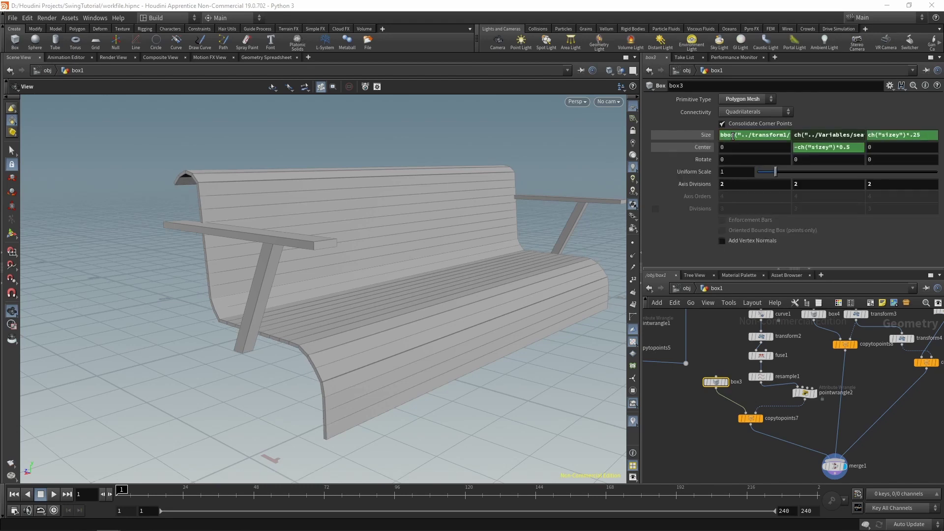
Step: Inspect the seat end next to the arm rest, and display only the arm rests output by copytopoints8
left_click_drag(242, 208, 181, 196)
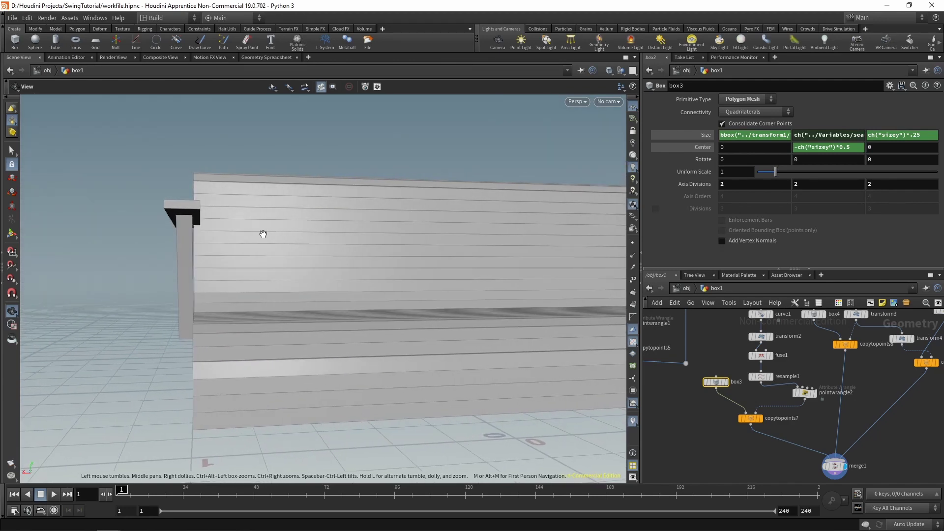
left_click_drag(263, 232, 220, 246)
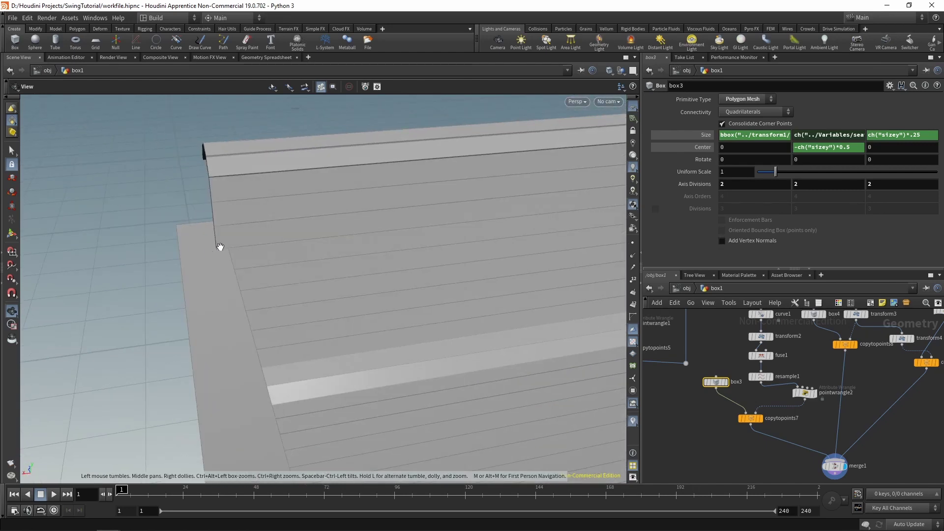
left_click_drag(289, 294, 301, 268)
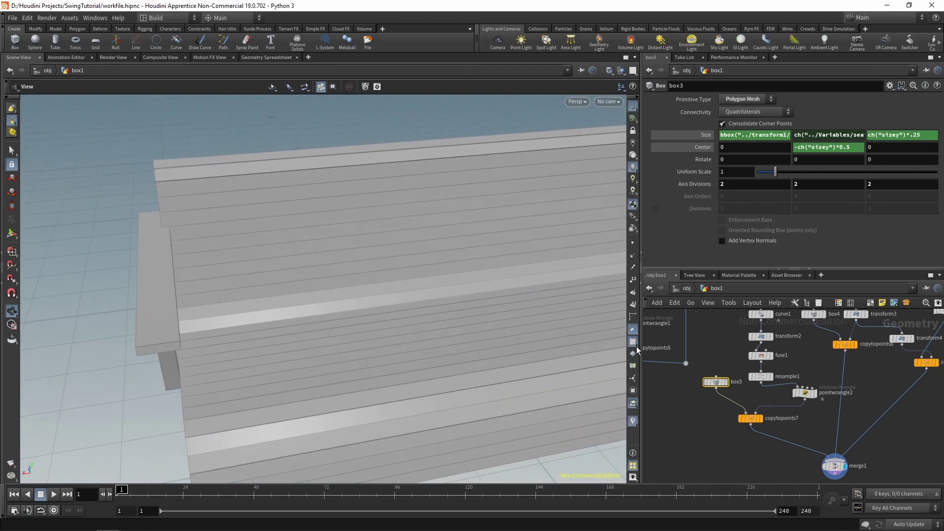
middle_click_drag(805, 358, 799, 413)
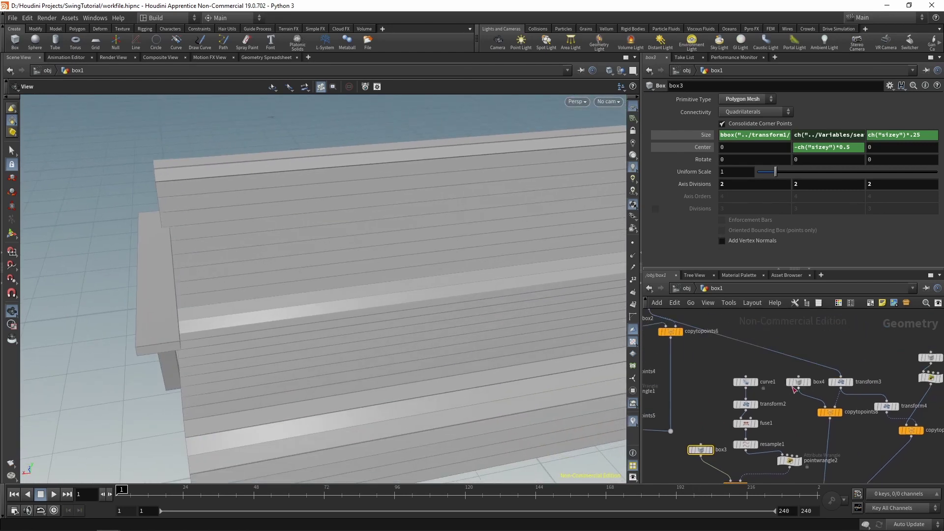
left_click(844, 412)
left_click_drag(285, 273, 379, 260)
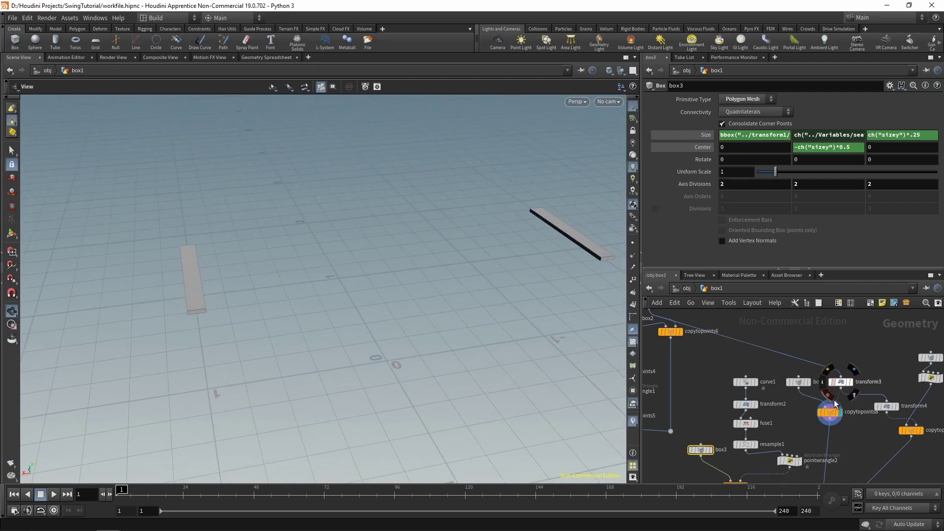
Step: Insert a Point Wrangle on the connection from transform3 to copytopoints8
scroll(813, 390, "up", 2)
middle_click_drag(787, 445, 759, 428)
scroll(792, 403, "up", 1)
key("Tab")
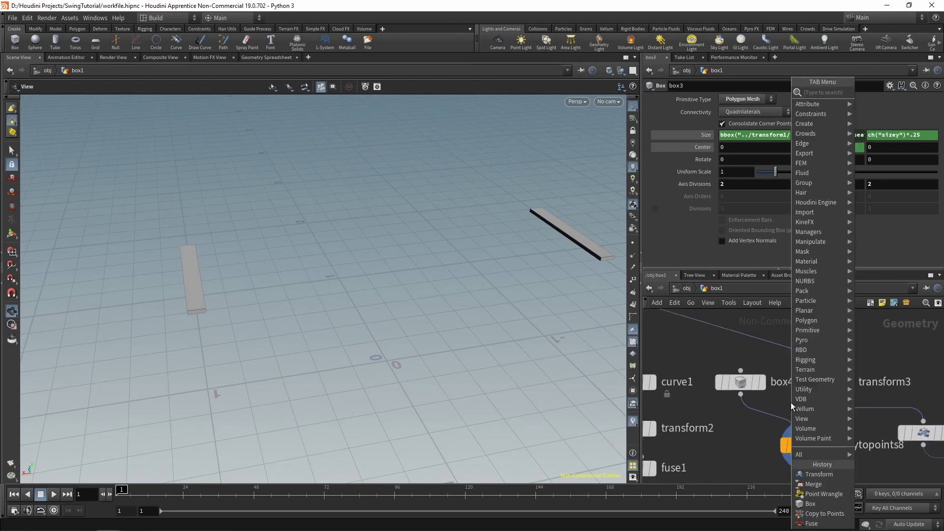
type("pointwr")
key("Return")
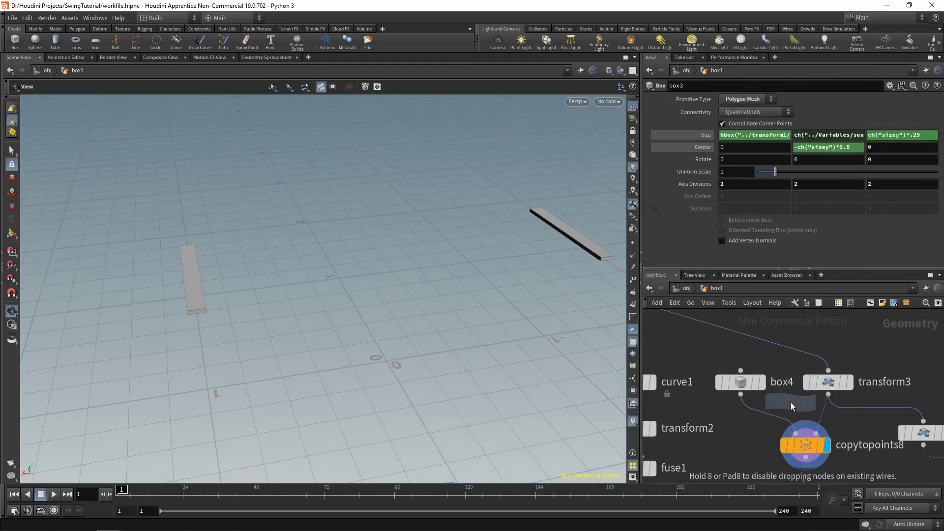
left_click(816, 427)
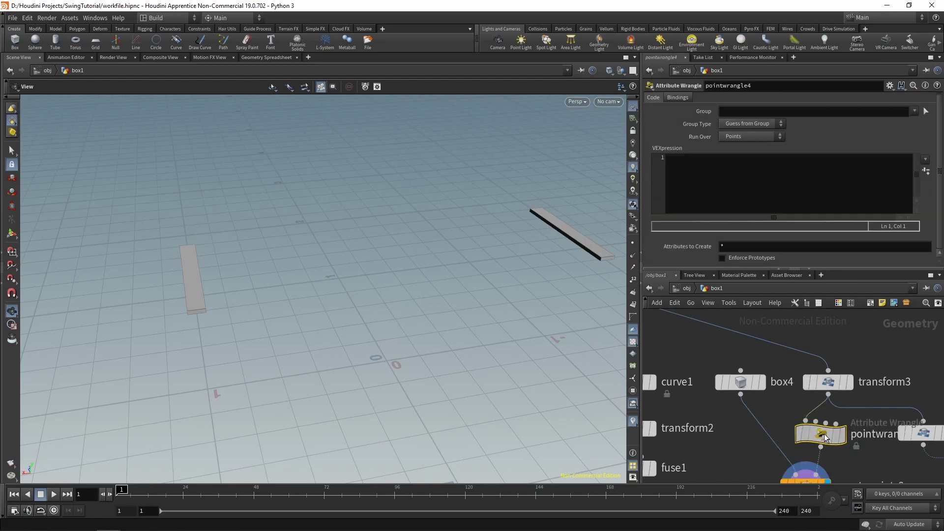
Step: Enter @P.x += sign(@P.x)*chf("offset"); in the new arm rest wrangle and create its Offset parameter
left_click(709, 175)
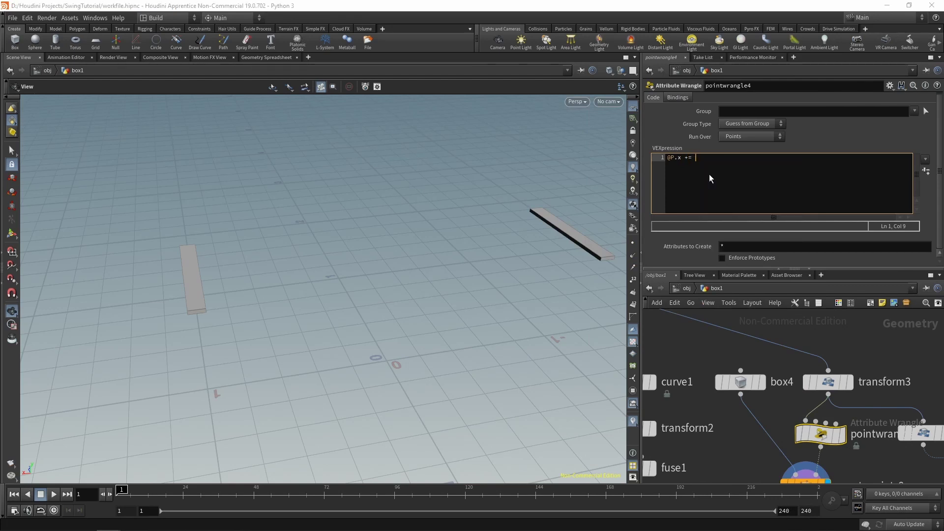
type("sign(")
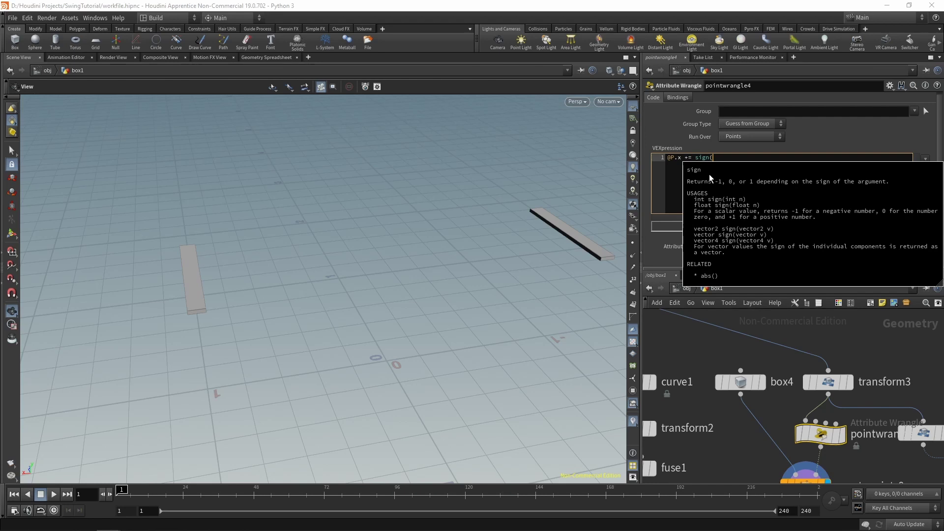
type("@P.x)*")
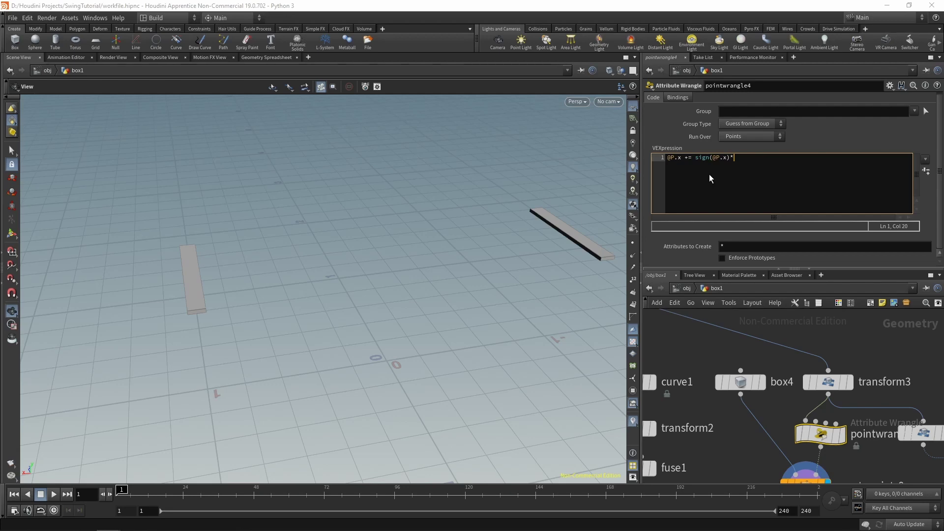
type("chf(\"offset\");")
left_click(925, 171)
scroll(860, 454, "down", 3)
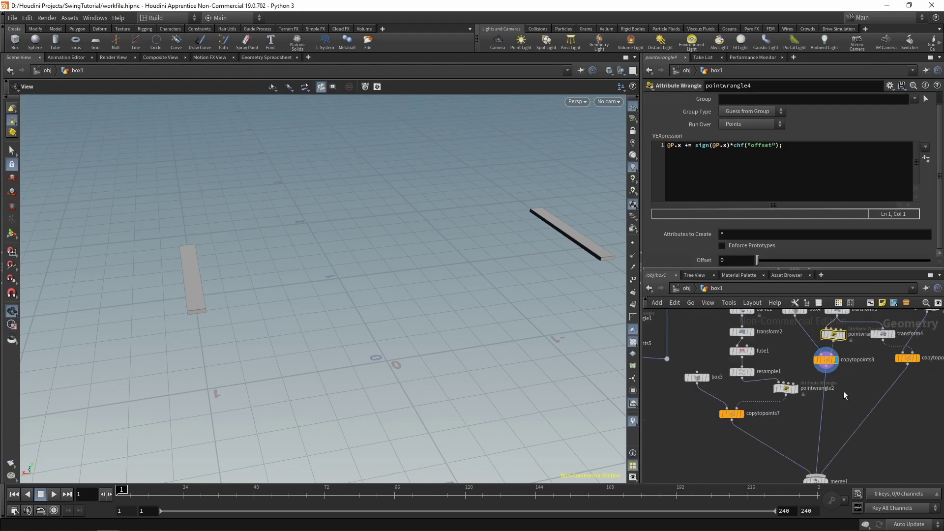
Step: Display merge1, set the arm rest wrangle's Offset to 0.02, and inspect the arm rest's position beside the backrest
middle_click_drag(843, 391, 846, 334)
left_click(828, 425)
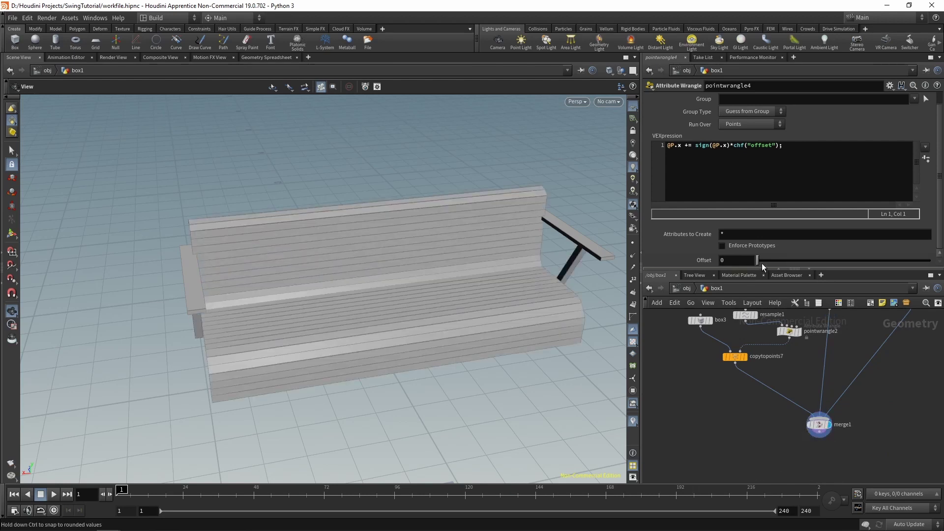
left_click_drag(762, 264, 761, 260)
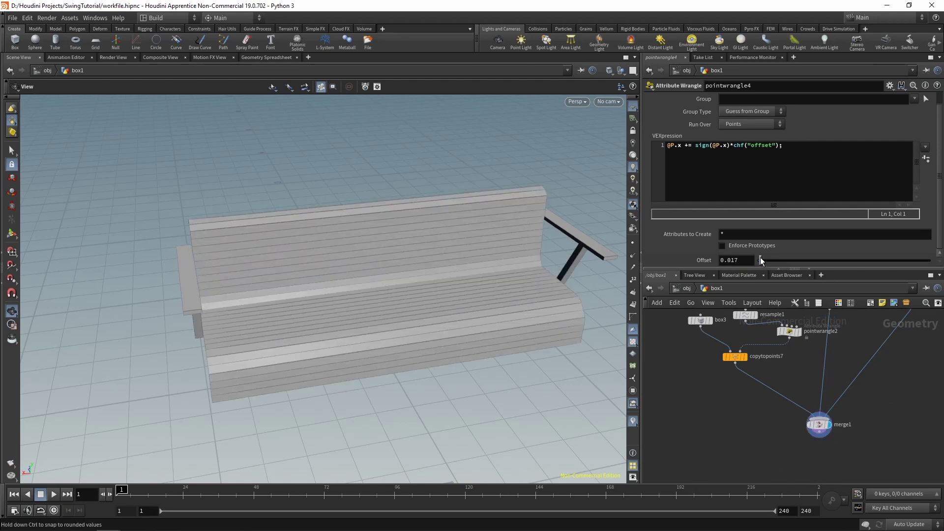
left_click(751, 260)
type("2")
key("Return")
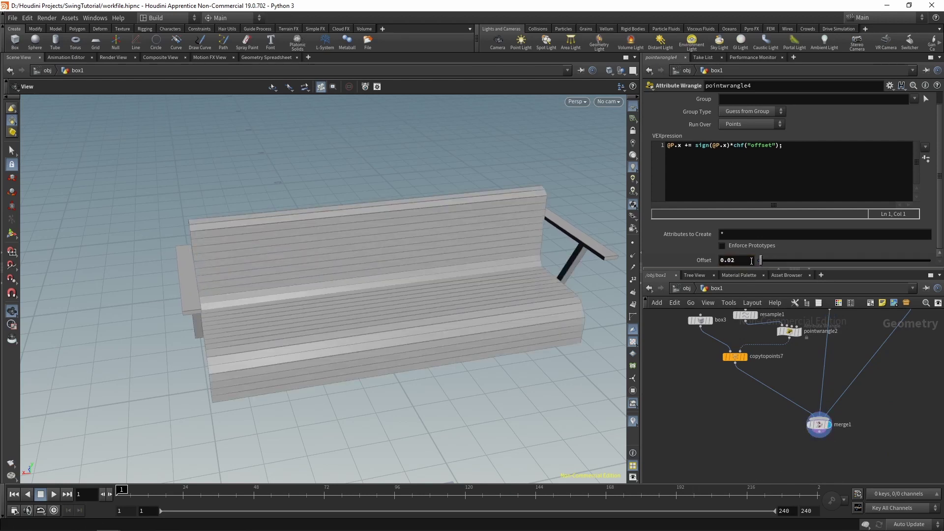
scroll(232, 265, "up", 5)
middle_click_drag(231, 266, 278, 311)
scroll(277, 318, "up", 3)
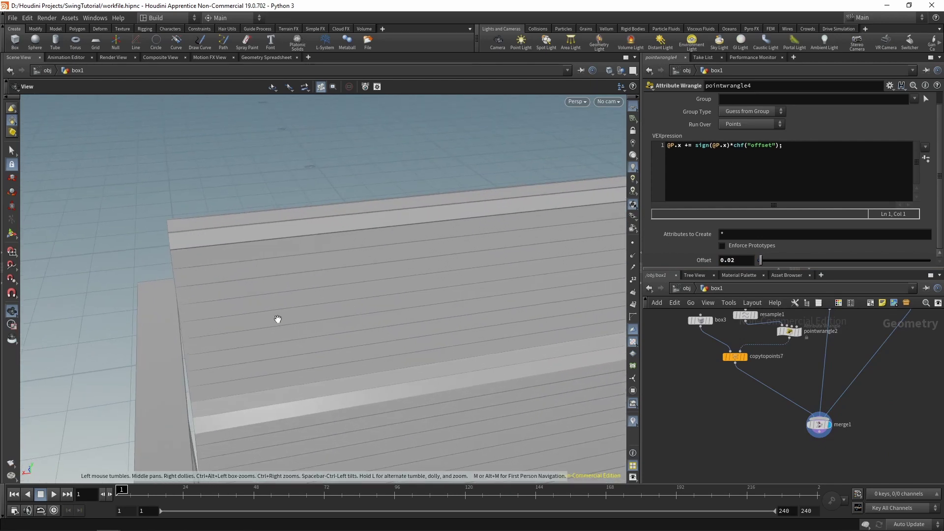
left_click_drag(275, 320, 261, 267)
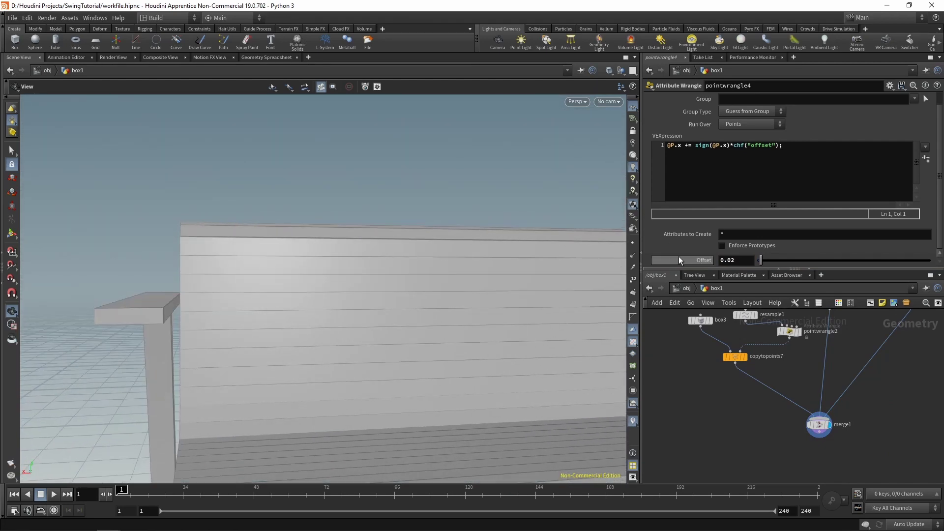
Step: Copy the ch("../Variables/seatPlankHeight") reference out of box3's X size expression
middle_click_drag(796, 399, 801, 474)
scroll(801, 381, "up", 4)
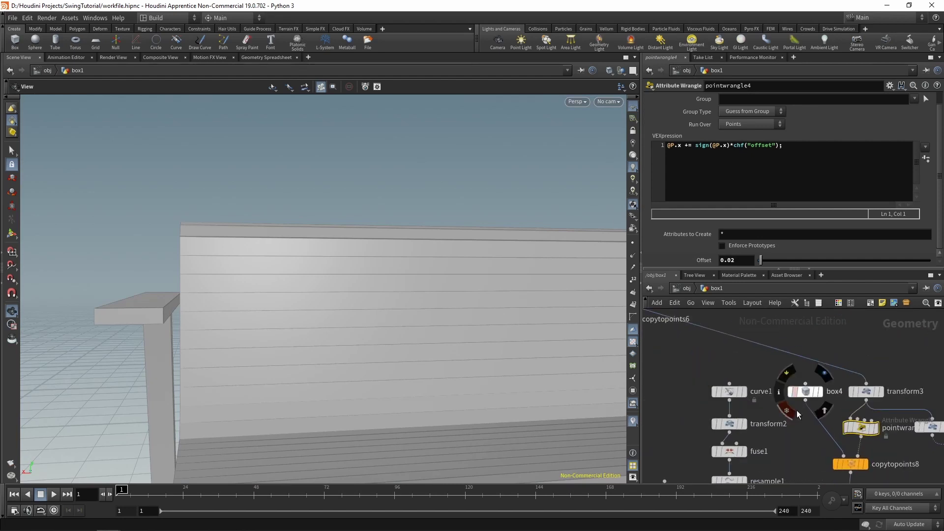
middle_click_drag(775, 434, 799, 371)
left_click(682, 410)
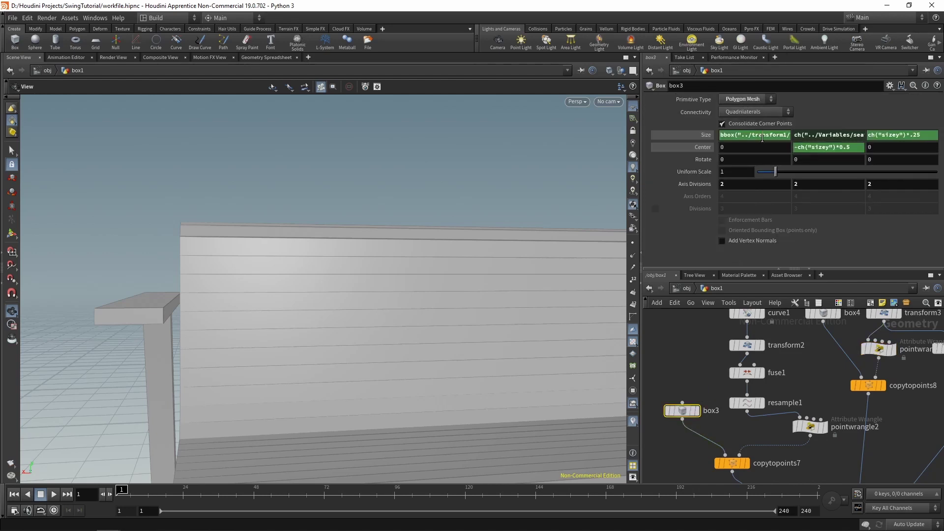
left_click(881, 132)
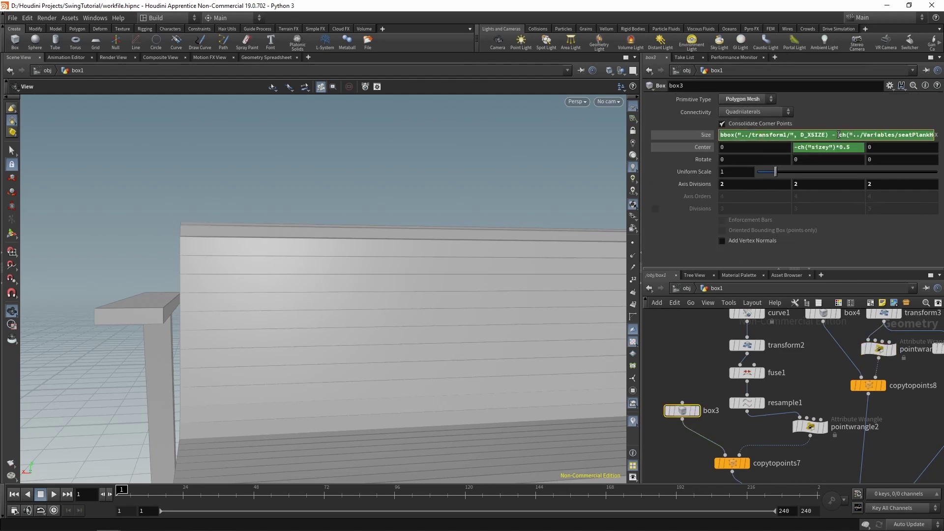
left_click_drag(839, 134, 942, 139)
key("ctrl+c")
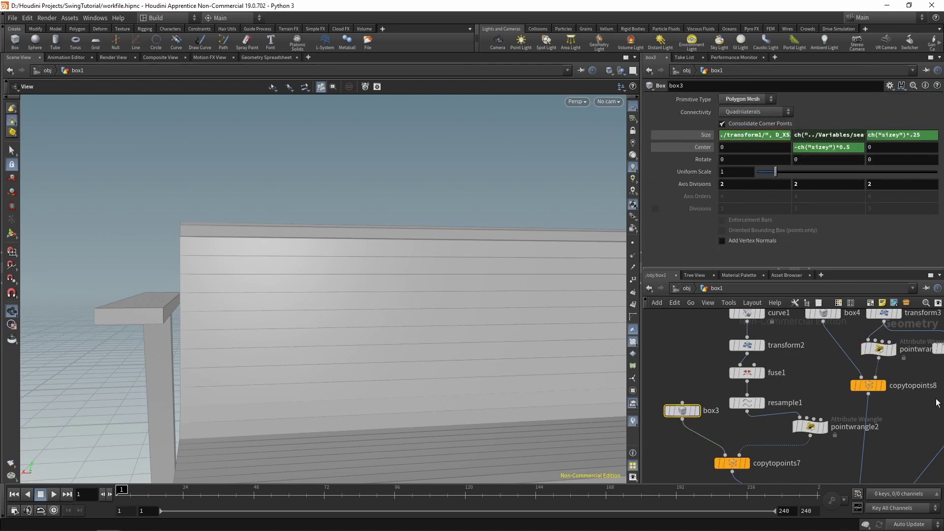
Step: Set the arm rest wrangle's Offset to ch("../Variables/seatPlankHeight")*0.5
middle_click_drag(915, 406, 870, 454)
left_click(775, 313)
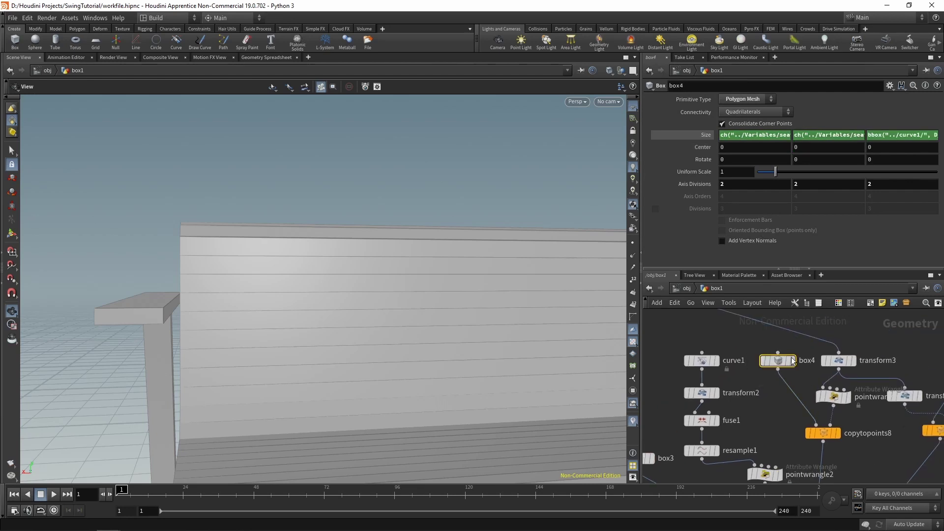
left_click(834, 399)
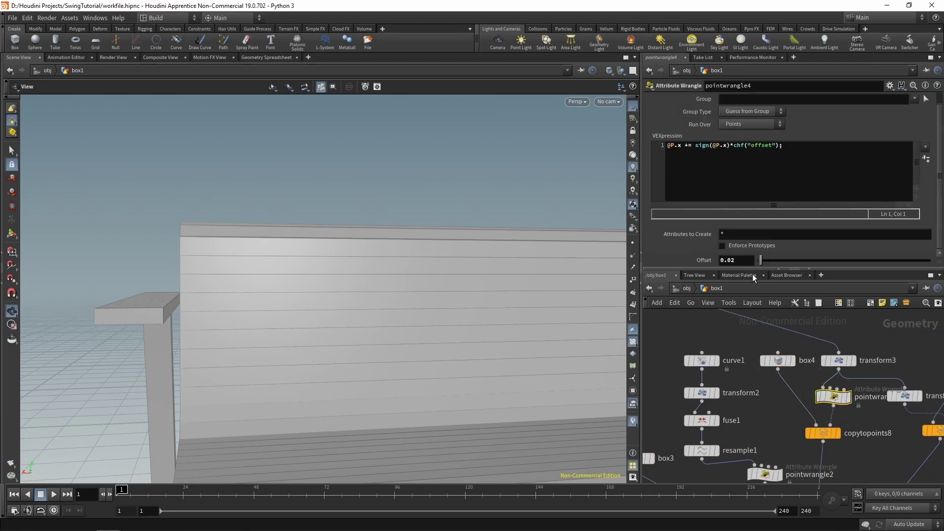
left_click(738, 259)
key("ctrl+v")
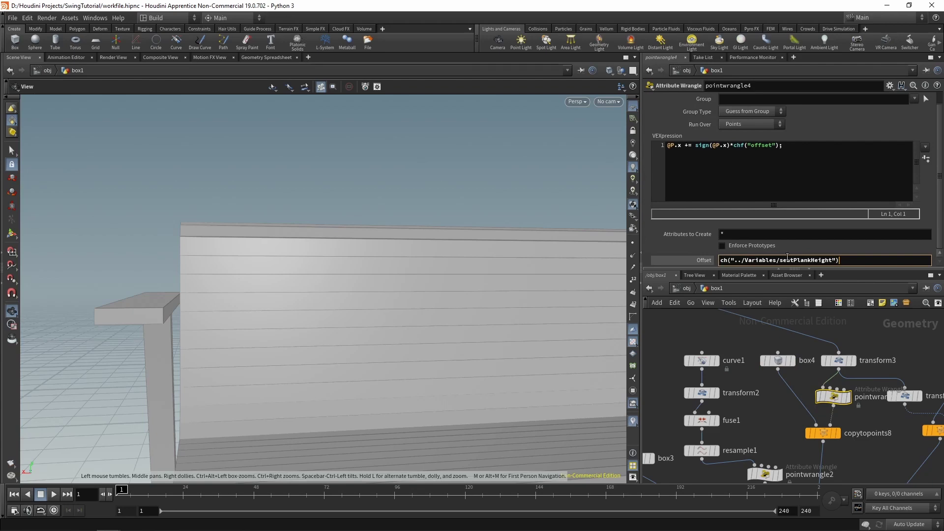
type("*0.5")
key("Return")
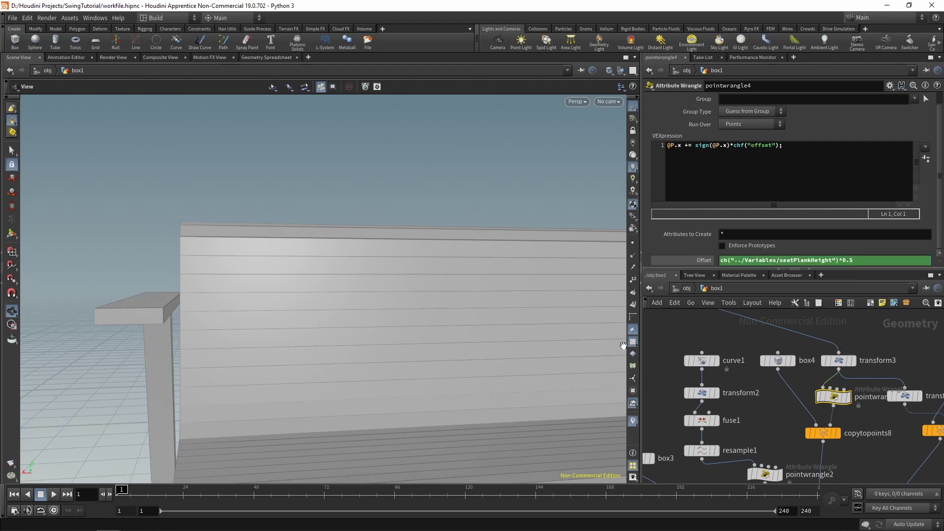
Step: Inspect the arm rests on the whole bench and save the scene file
left_click_drag(352, 295, 296, 310)
right_click_drag(296, 310, 309, 312)
left_click_drag(309, 312, 420, 337)
right_click_drag(419, 337, 229, 354)
middle_click_drag(230, 354, 391, 331)
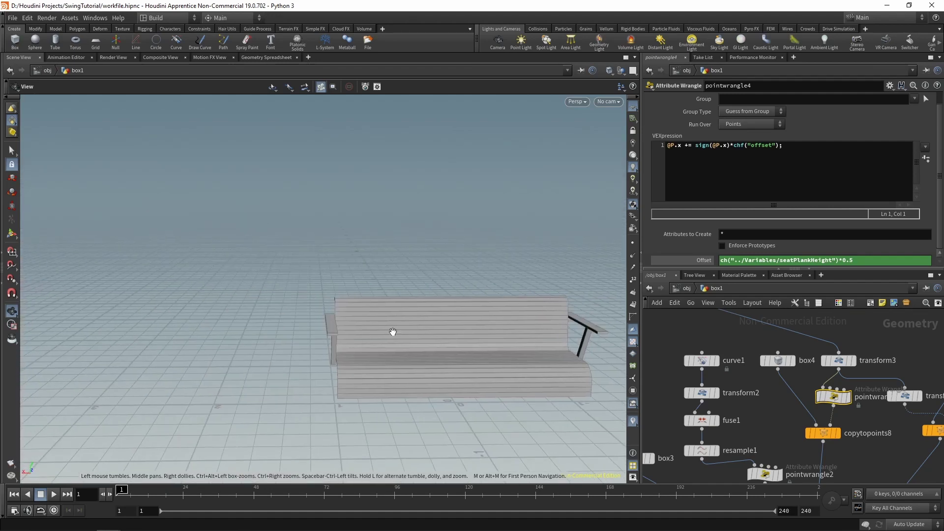
key("ctrl+s")
Step: Lower Seat Plank Height on the Variables node to 0.0106 and inspect the joint between arm rest and backrest
scroll(815, 410, "down", 4)
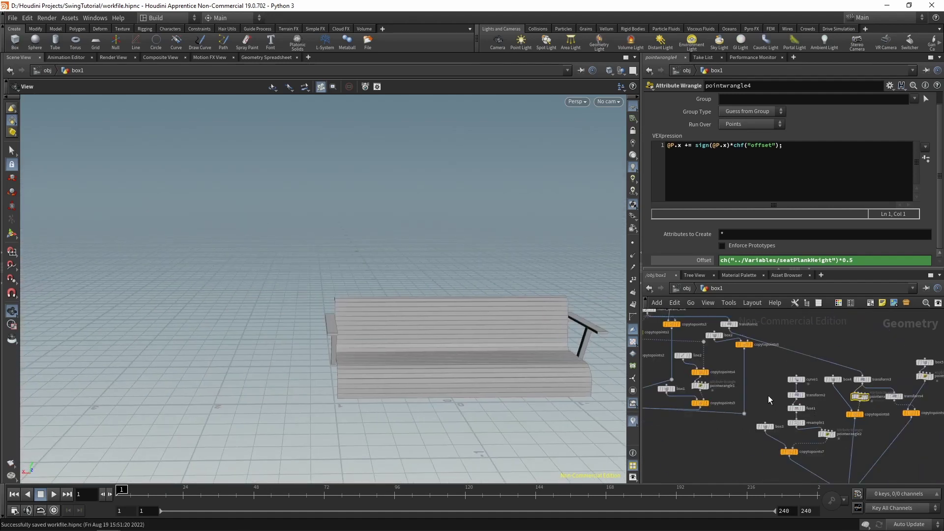
scroll(739, 408, "up", 5)
left_click(738, 393)
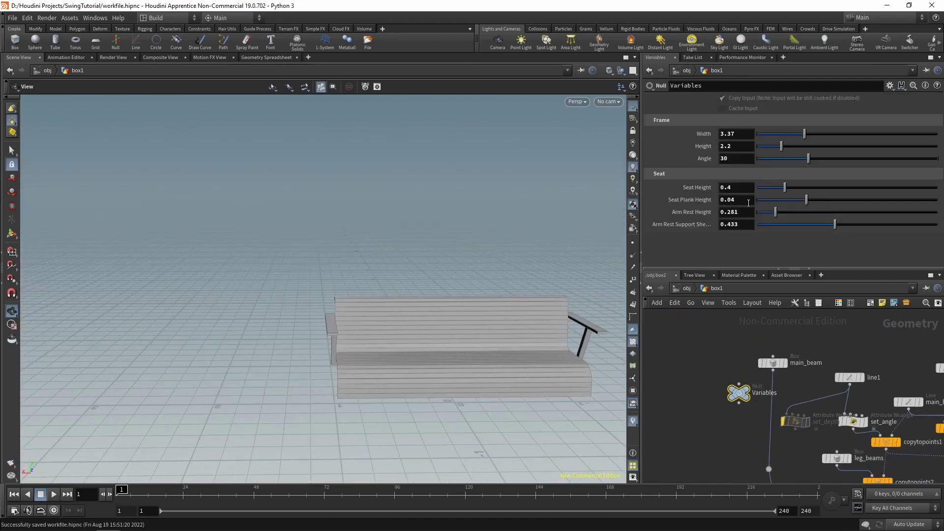
left_click_drag(788, 192, 758, 198)
key("ctrl+z")
scroll(411, 320, "up", 5)
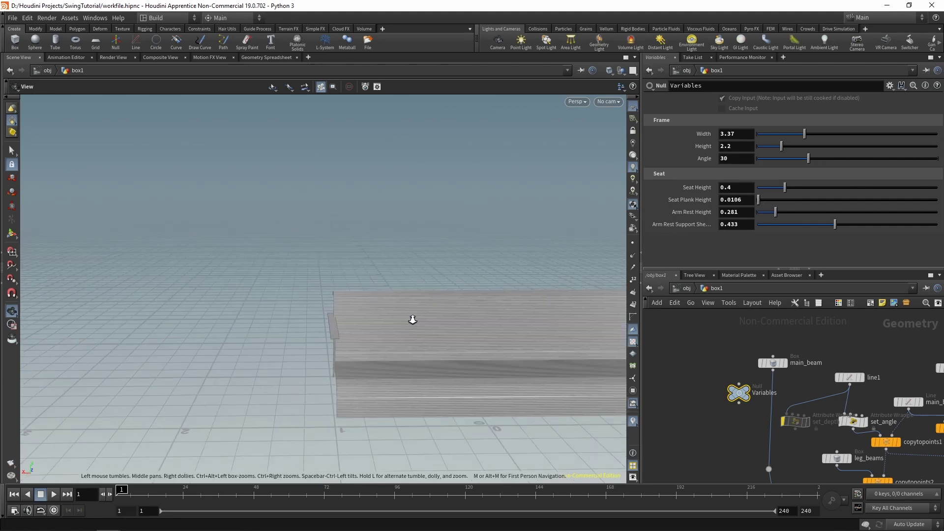
middle_click_drag(396, 347, 343, 253)
scroll(388, 320, "up", 4)
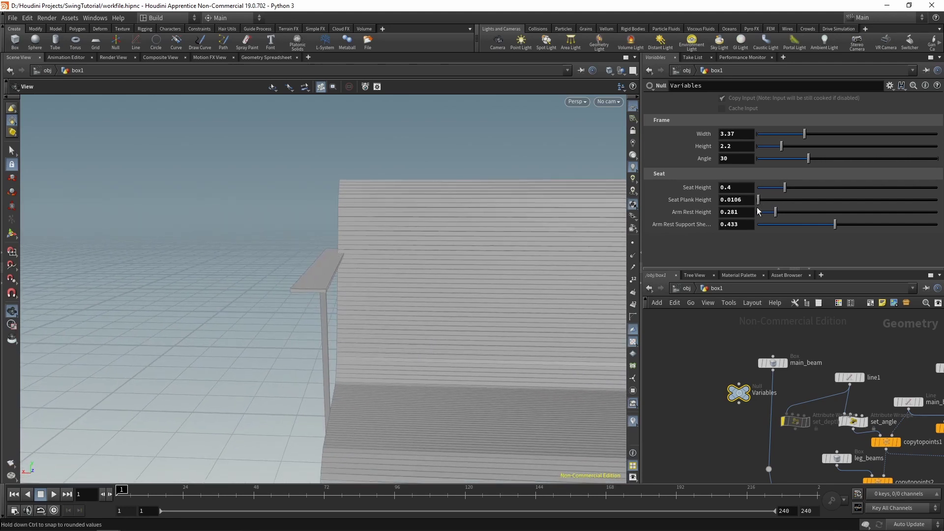
Step: Test the bench with Seat Plank Height 0.01, Arm Rest Height 0.2 and the arm rest support shear at 1
left_click_drag(765, 203, 741, 221)
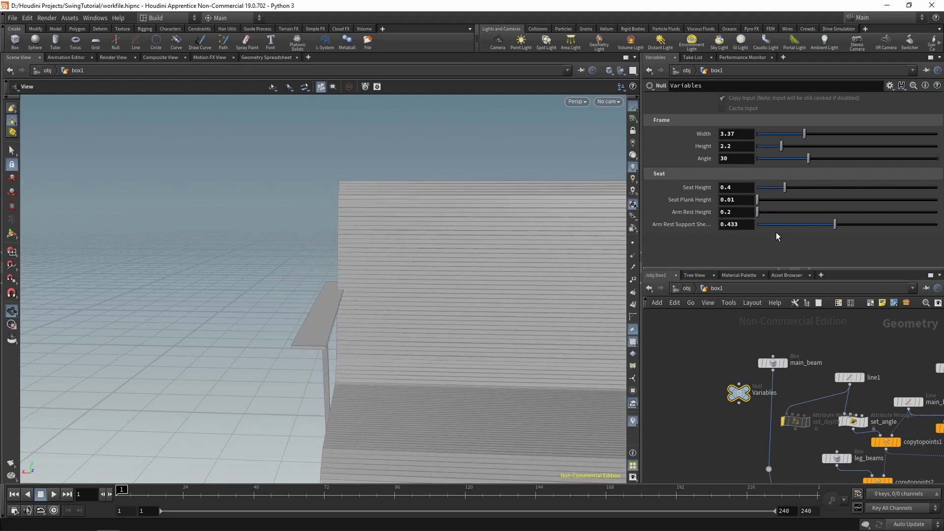
left_click_drag(822, 224, 776, 225)
left_click_drag(359, 314, 467, 315)
left_click_drag(776, 225, 939, 225)
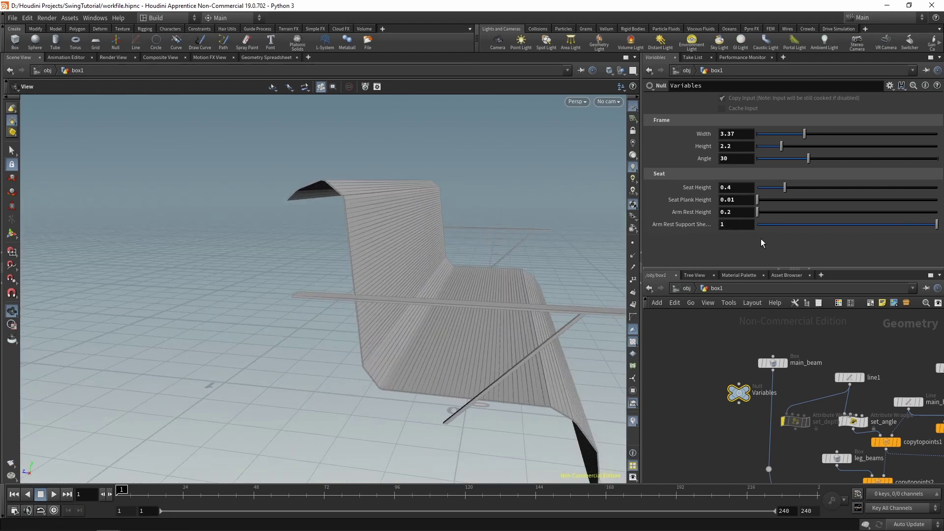
Step: Set Arm Rest Height to 0.248, the arm rest support shear to 0.375 and Seat Plank Height to 0.0522, and inspect the arm rest
left_click_drag(432, 307, 347, 315)
mouse_move(795, 211)
left_mouse_down()
mouse_move(767, 214)
mouse_move(795, 228)
left_mouse_up()
left_click_drag(763, 202, 825, 207)
left_click_drag(367, 294, 284, 267)
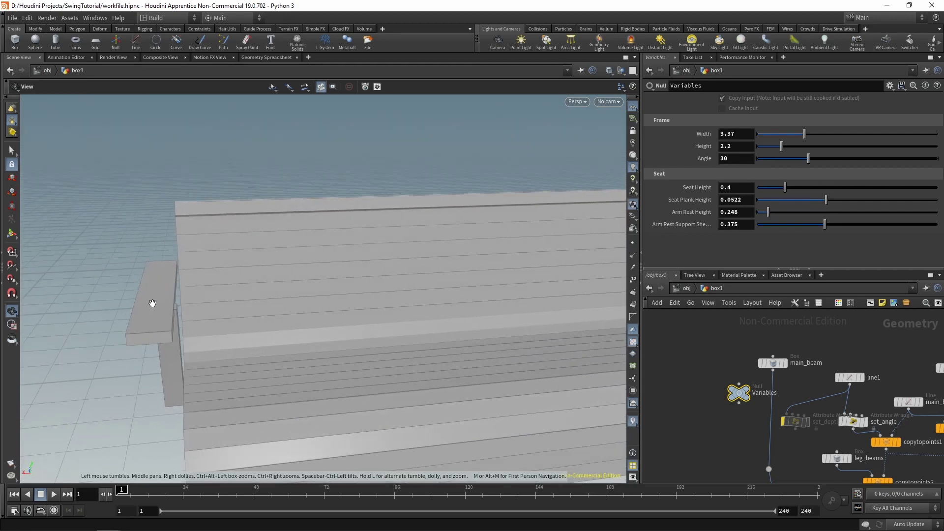
left_click_drag(154, 301, 185, 270)
Step: Check the X size expression of the arm rest box, box4, and copy its Size parameter
middle_click_drag(926, 424, 701, 388)
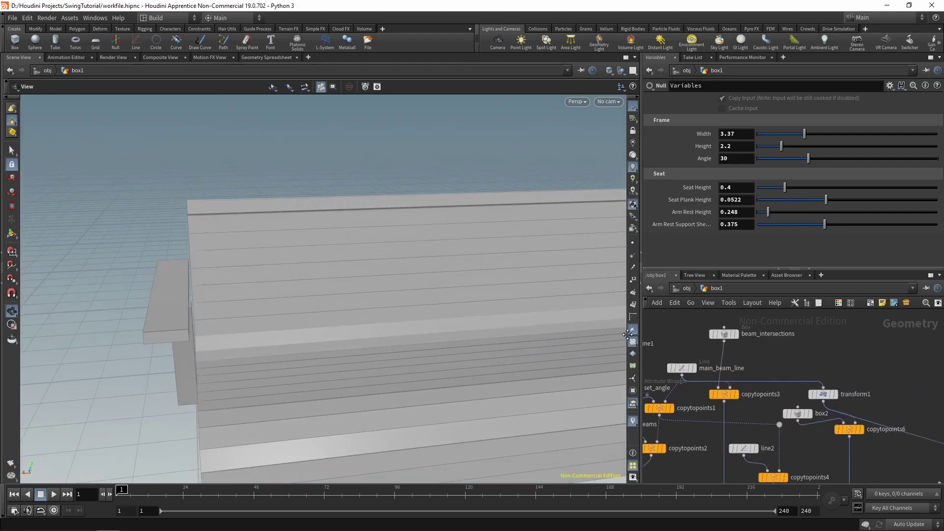
scroll(778, 421, "down", 4)
middle_click_drag(827, 436, 690, 349)
scroll(770, 358, "up", 3)
scroll(771, 359, "up", 2)
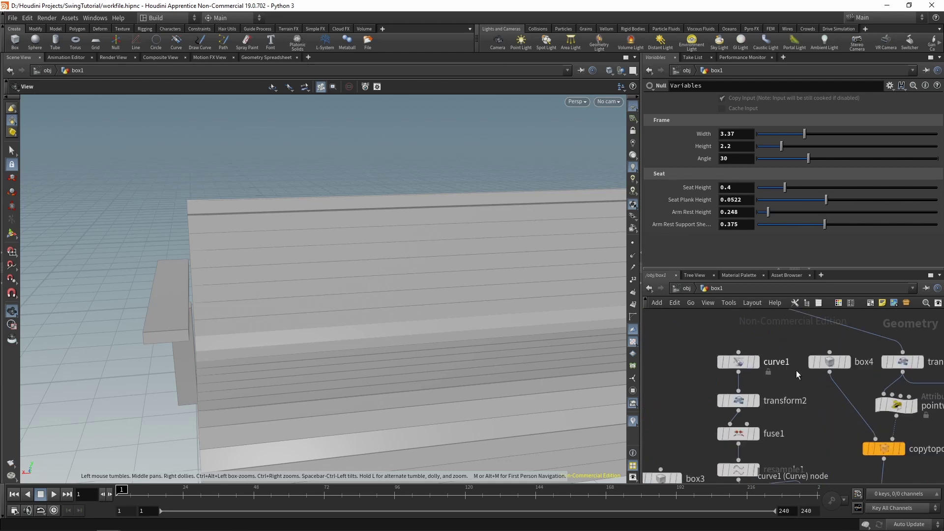
left_click(829, 360)
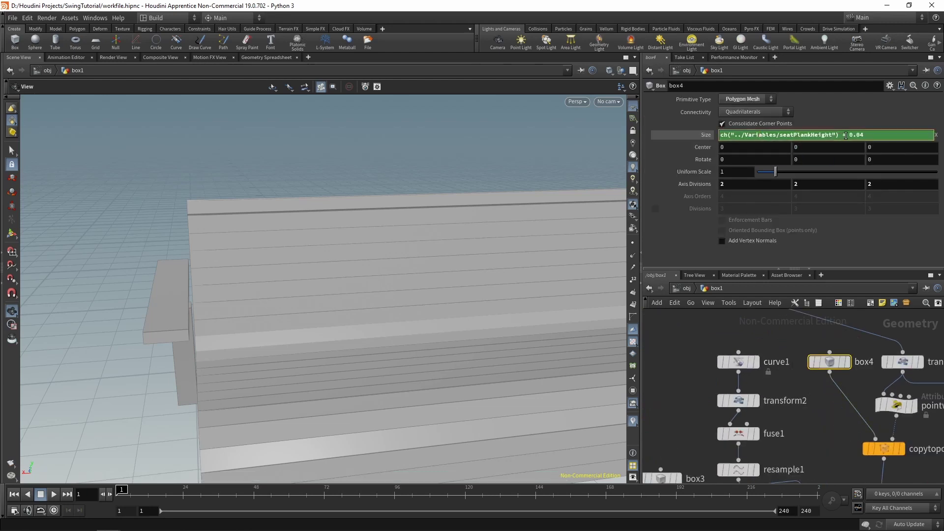
right_click(687, 135)
left_click(715, 202)
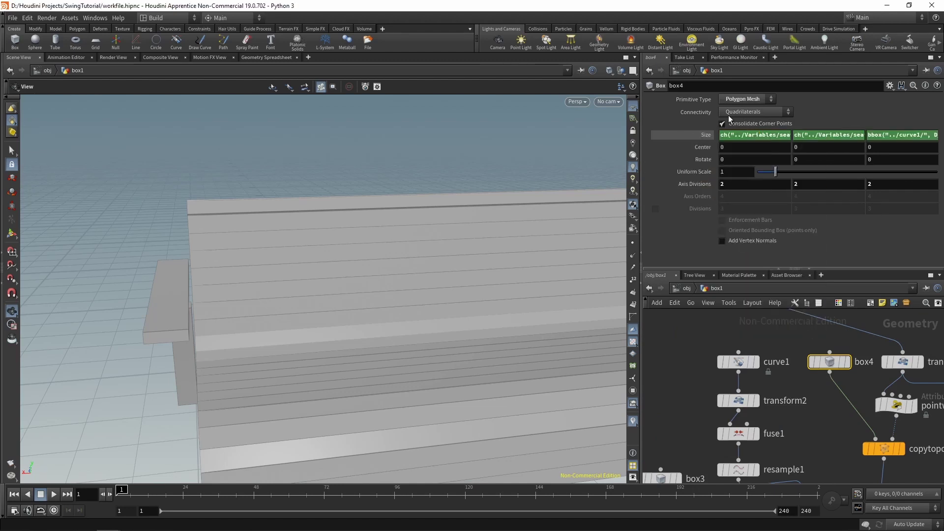
left_click(733, 136)
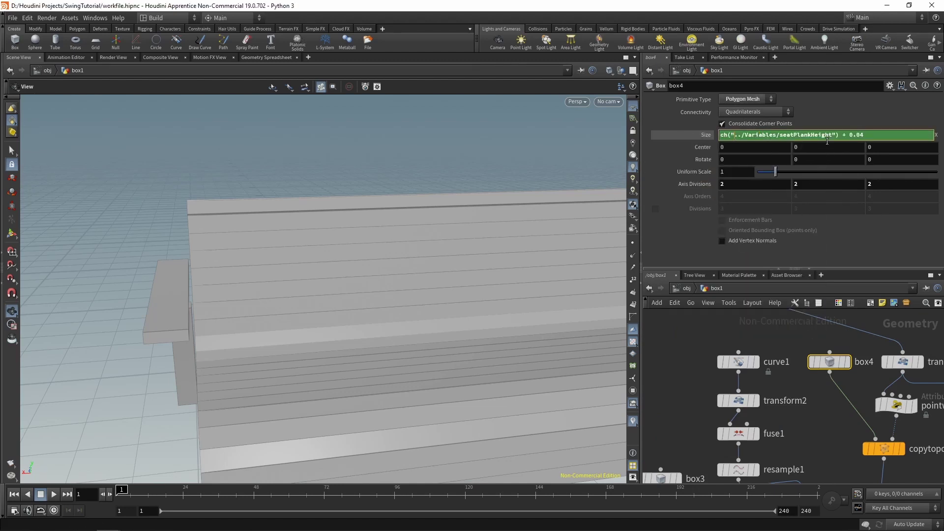
left_click(695, 137)
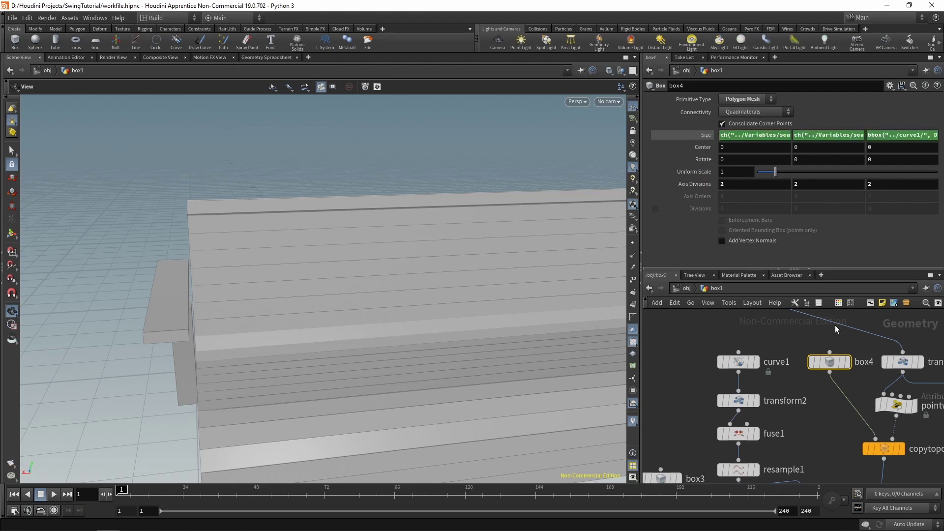
Step: Change the arm rest wrangle's Offset to (ch("../box4/sizex")-ch("../Variables/seatPlankHeight"))*0.5 using a relative reference to box4
left_click(896, 404)
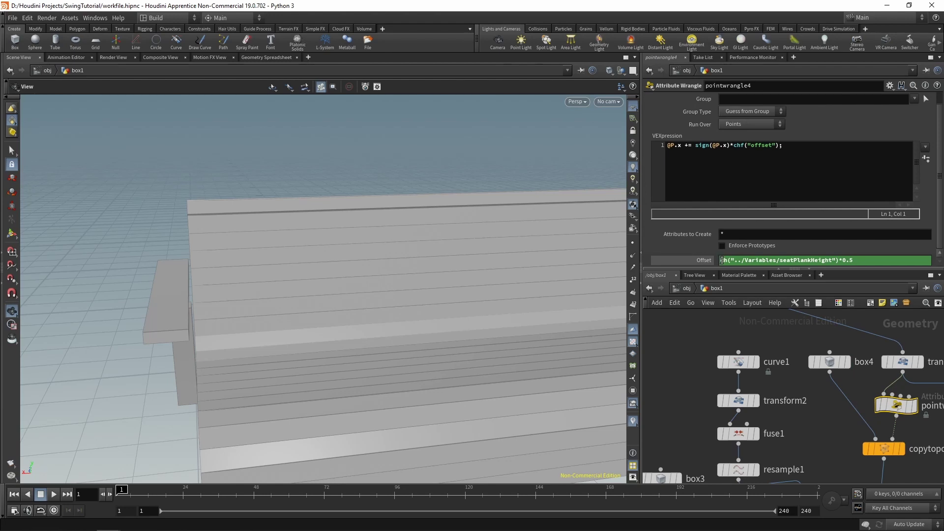
left_click(722, 260)
right_click(722, 261)
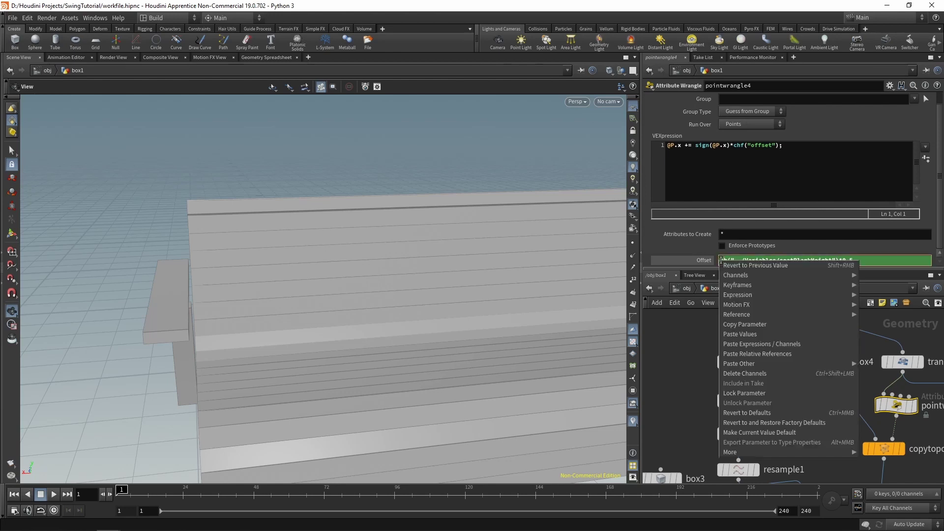
left_click(760, 349)
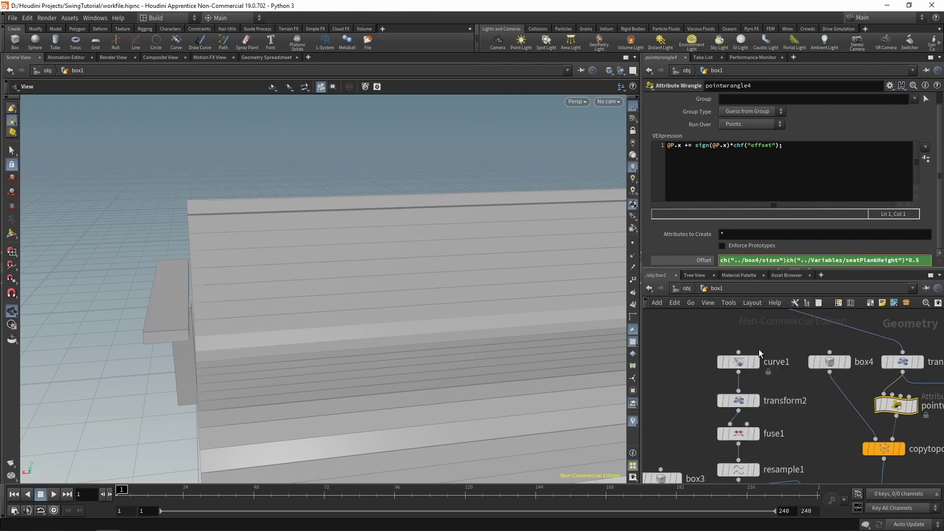
type("-")
key("Home")
type("(")
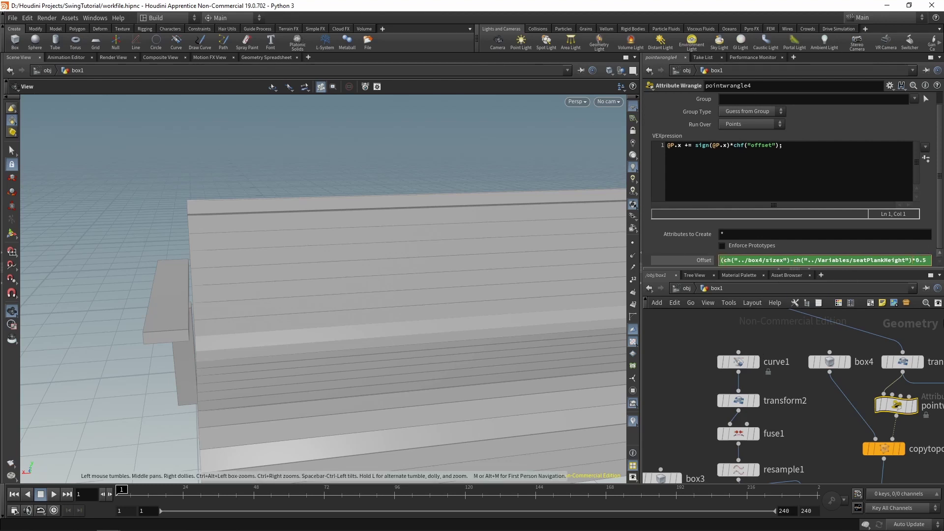
key("Return")
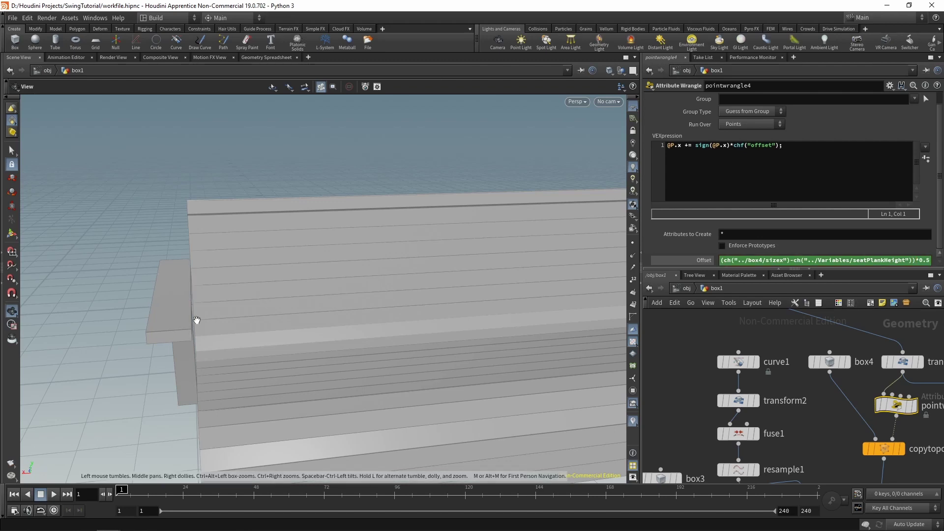
Step: Inspect the whole bench, rename the merge1 node to chair_merged and save the scene file
scroll(259, 291, "down", 10)
left_click_drag(273, 291, 402, 307)
scroll(402, 307, "down", 5)
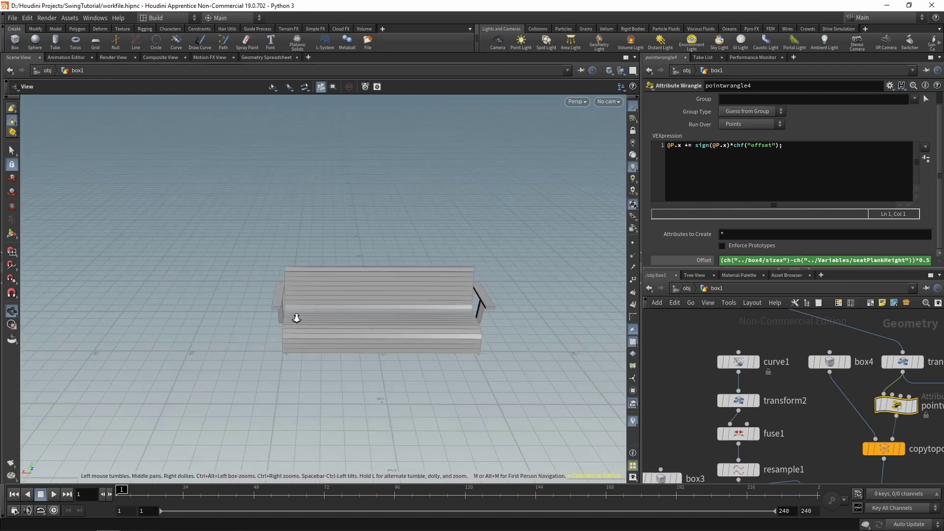
left_click_drag(296, 318, 373, 313)
middle_click_drag(803, 446, 806, 406)
scroll(806, 405, "down", 8)
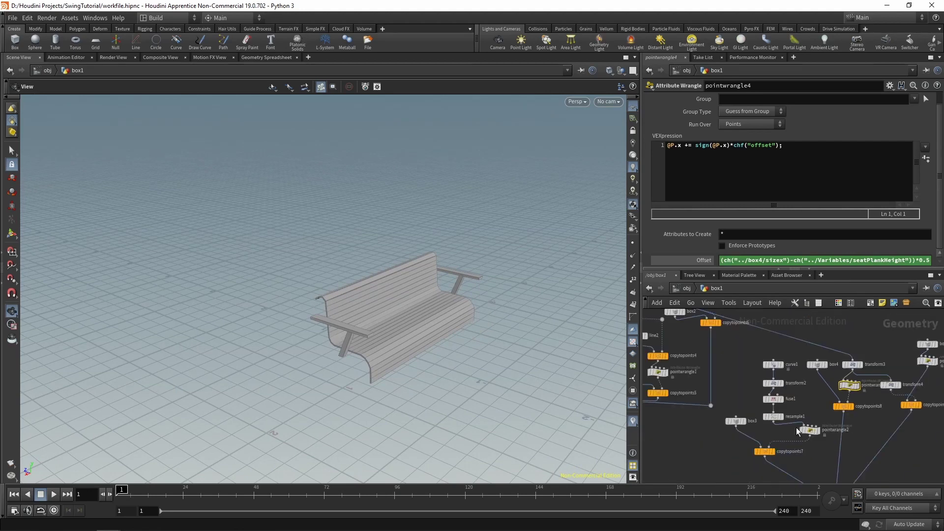
scroll(808, 460, "up", 6)
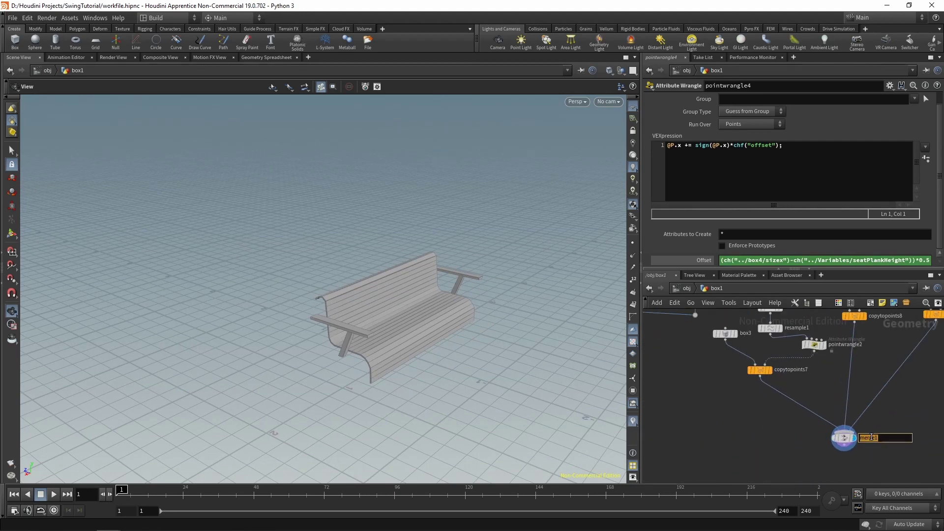
double_click(871, 437)
type("chair_")
key("Return")
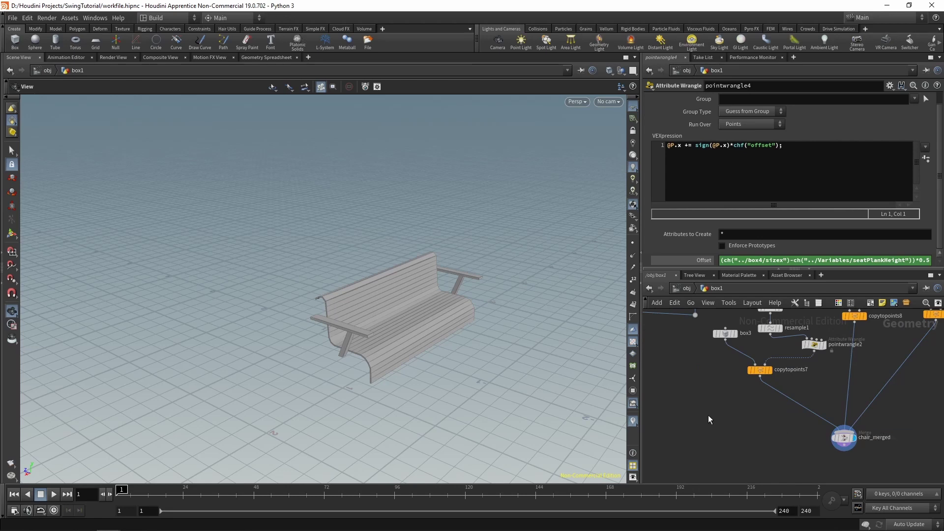
scroll(708, 415, "down", 3)
key("ctrl+s")
Step: Add a Merge node combining Merged_Frame and chair_merged, display it, and view the complete swing
middle_click_drag(721, 430, 778, 428)
key("Tab")
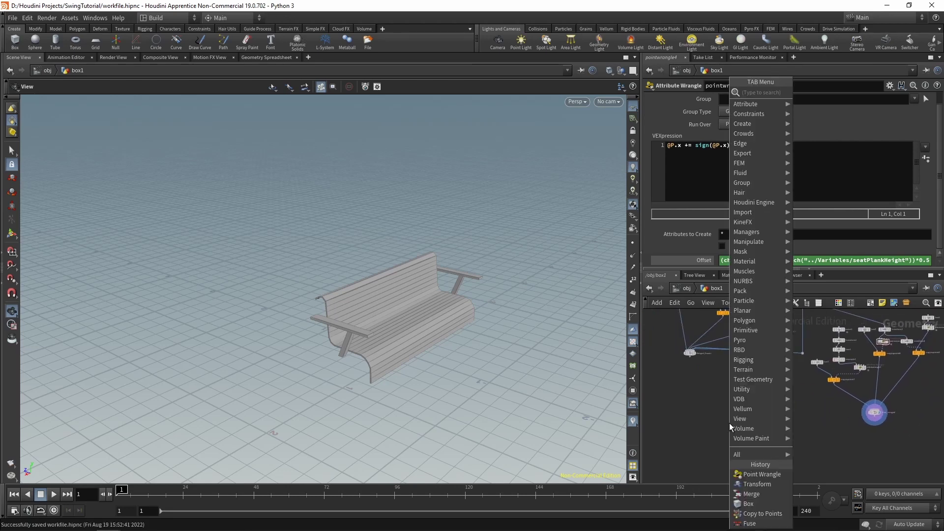
type("merge")
key("Return")
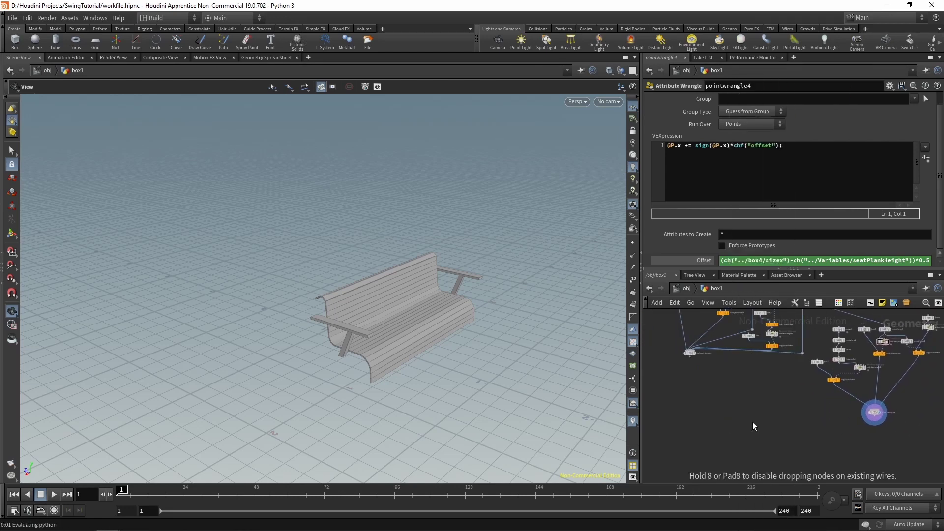
left_click(752, 422)
left_click_drag(692, 362, 758, 424)
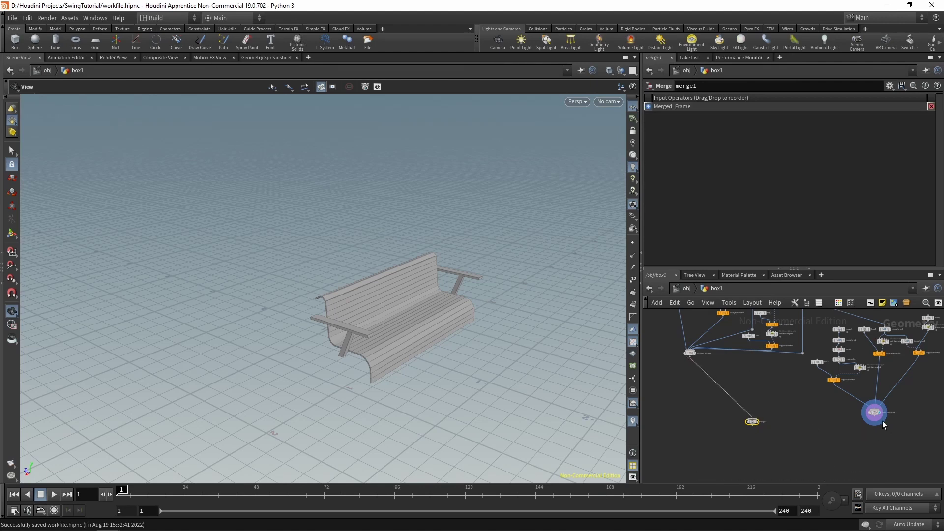
left_click_drag(875, 417, 752, 419)
left_click(760, 422)
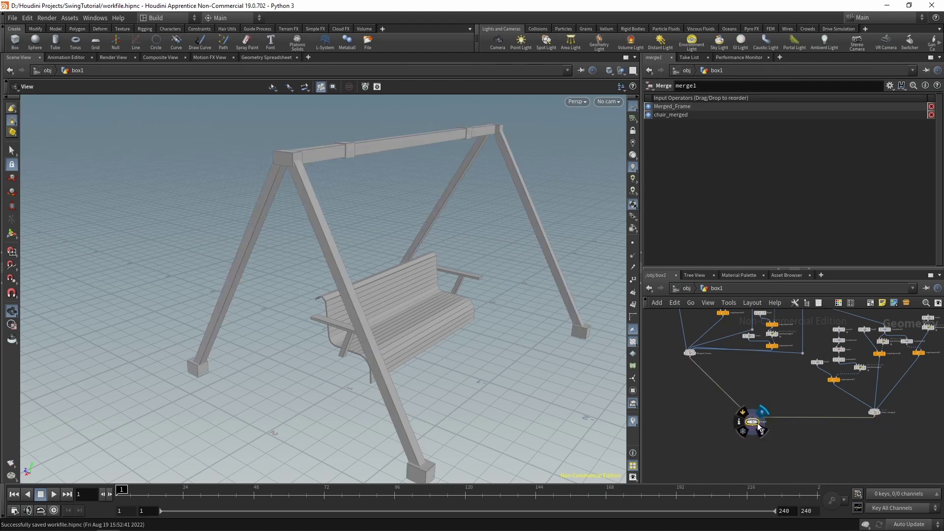
left_click_drag(456, 299, 437, 307)
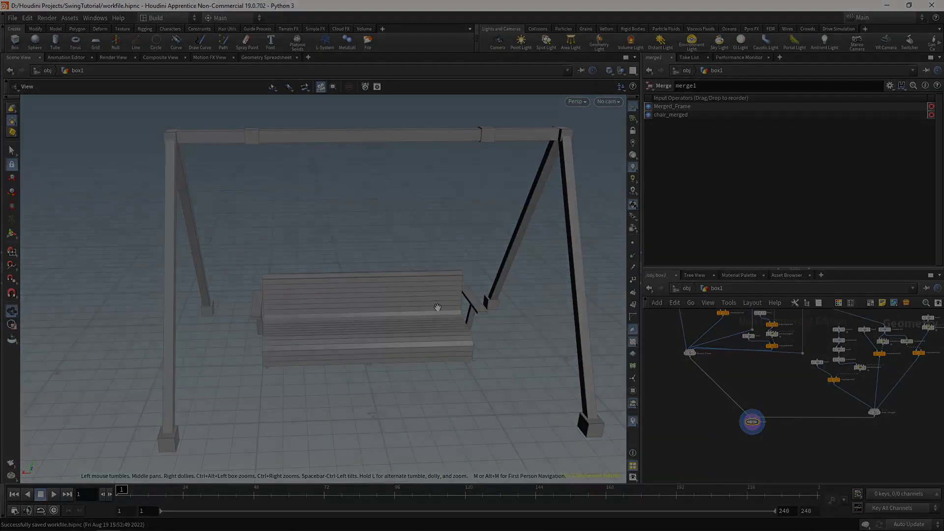